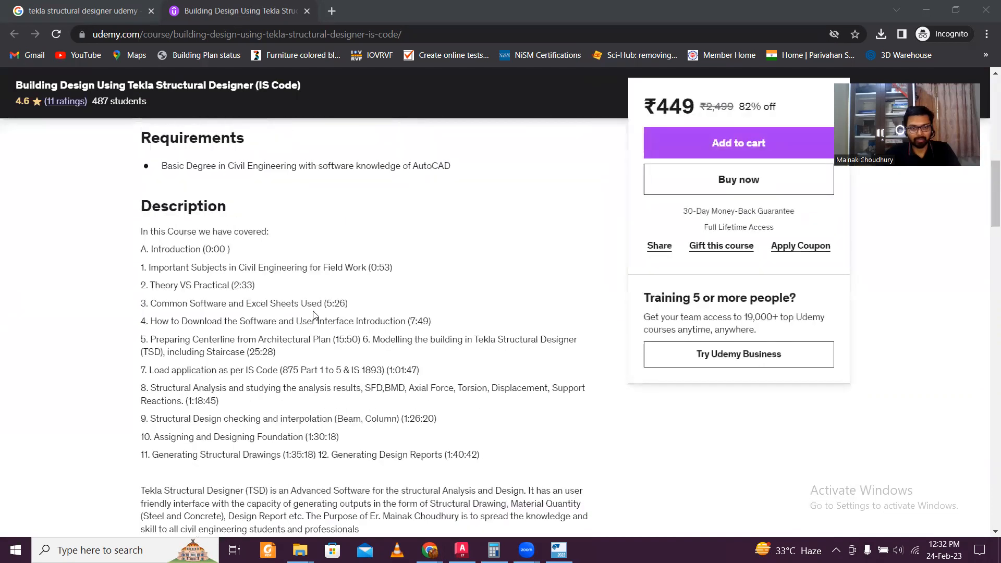
{"action": "scroll", "coordinate": [315, 314], "scroll_direction": "down", "scroll_amount": 14}
Bring up the approval floor plan in AutoCAD LT and pan and zoom around it
{"action": "scroll", "coordinate": [316, 308], "scroll_direction": "up", "scroll_amount": 7}
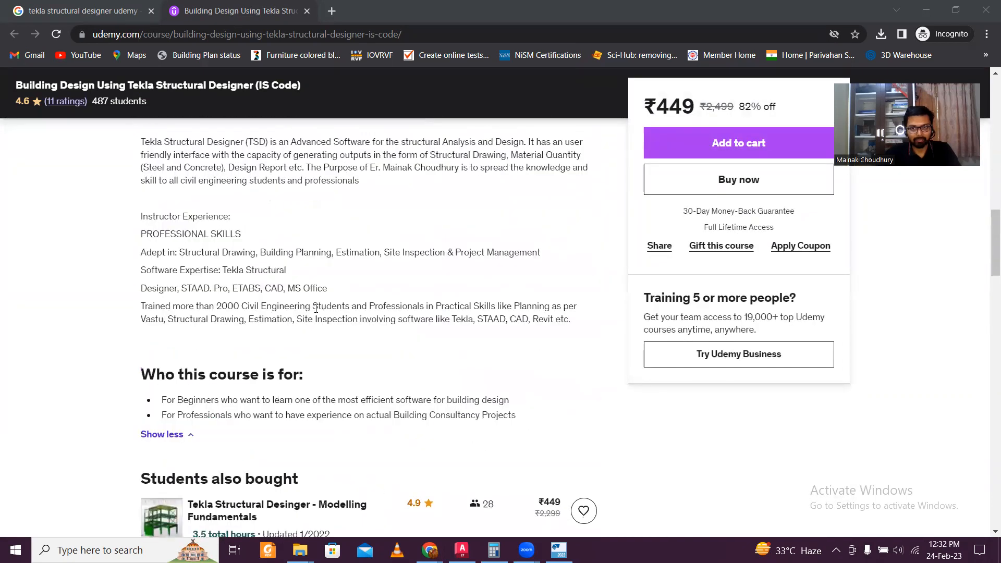
{"action": "scroll", "coordinate": [316, 308], "scroll_direction": "up", "scroll_amount": 15}
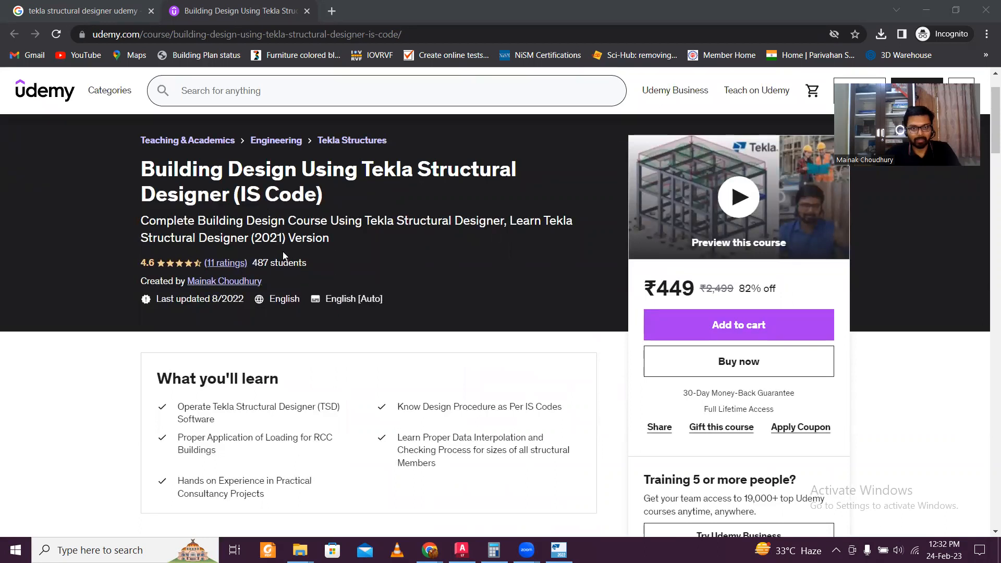
{"action": "scroll", "coordinate": [460, 294], "scroll_direction": "down", "scroll_amount": 1}
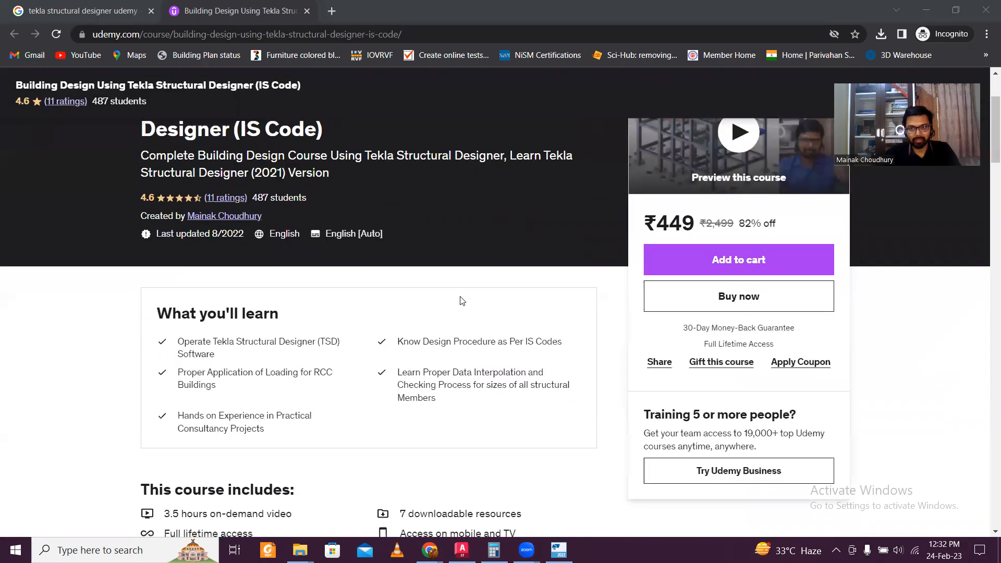
{"action": "scroll", "coordinate": [693, 335], "scroll_direction": "down", "scroll_amount": 3}
{"action": "scroll", "coordinate": [692, 335], "scroll_direction": "up", "scroll_amount": 4}
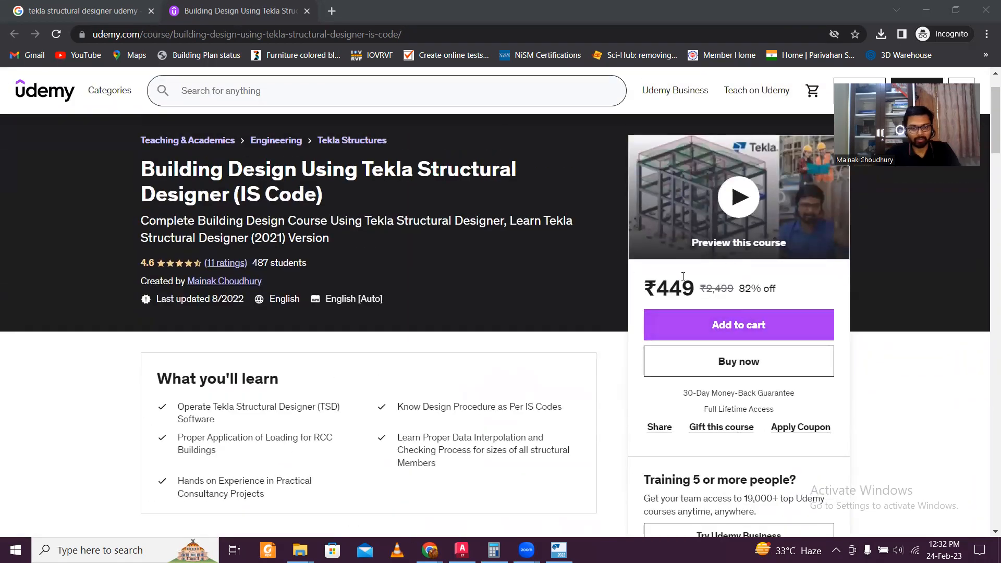
{"action": "scroll", "coordinate": [409, 333], "scroll_direction": "down", "scroll_amount": 2}
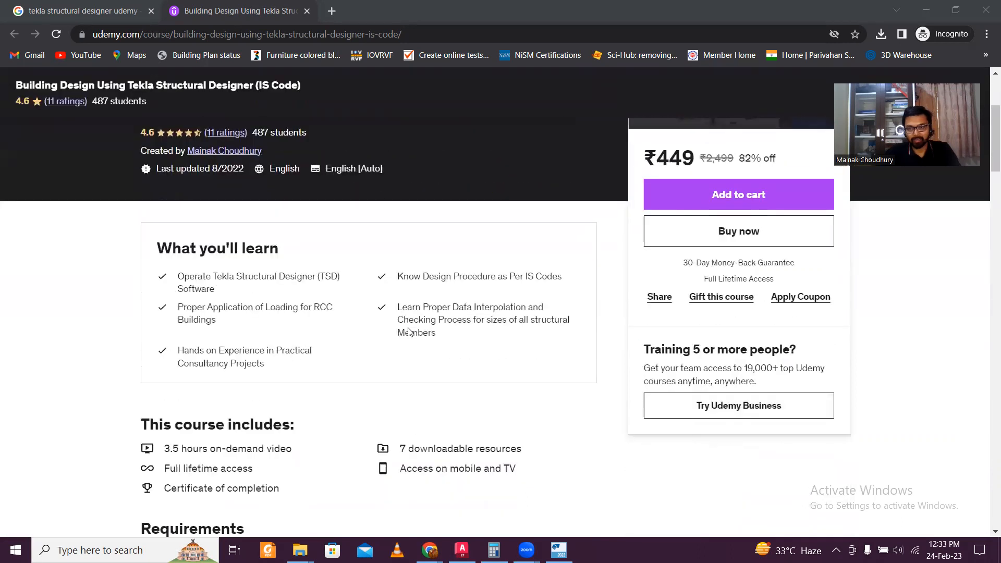
{"action": "scroll", "coordinate": [409, 332], "scroll_direction": "down", "scroll_amount": 5}
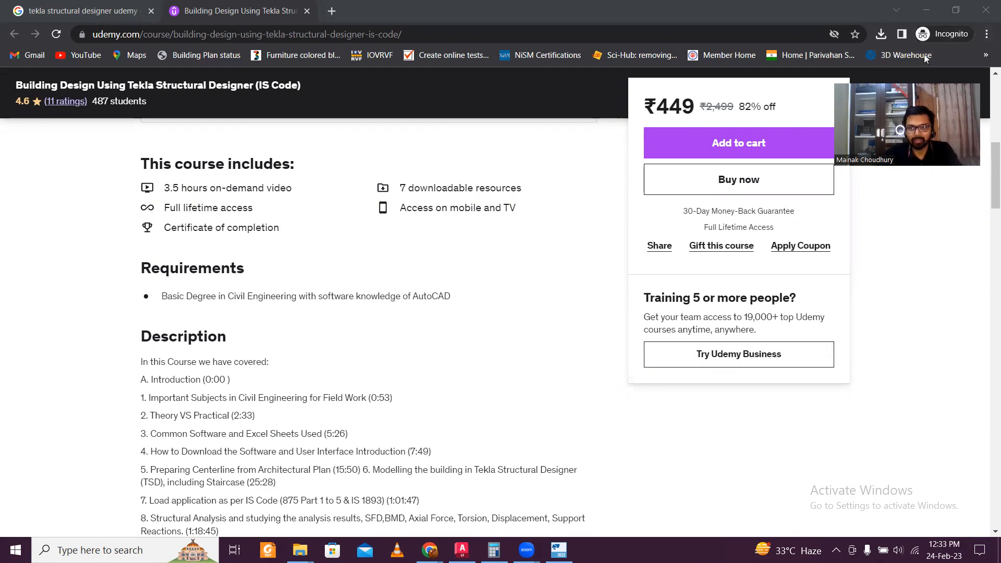
{"action": "left_click", "coordinate": [926, 10]}
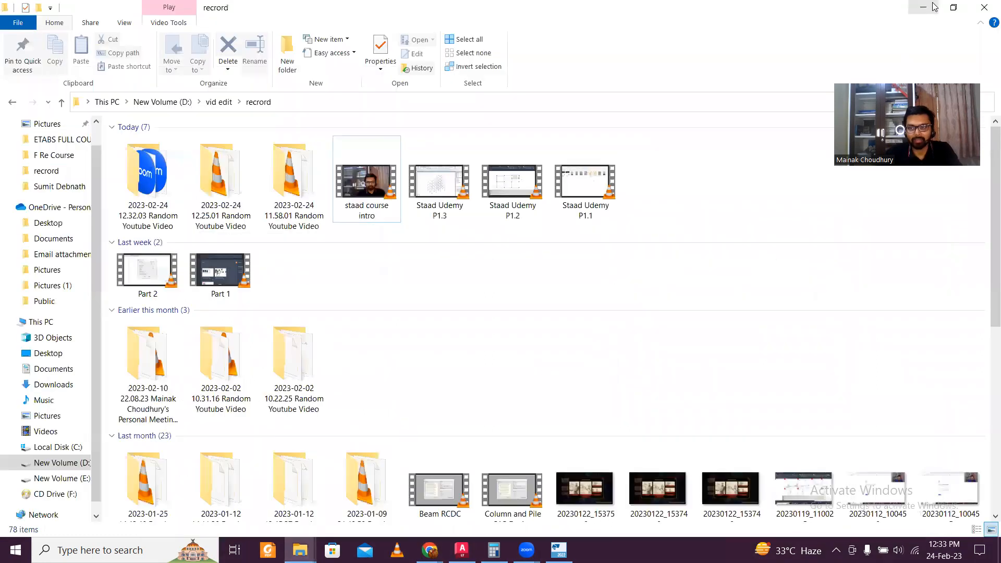
{"action": "left_click", "coordinate": [922, 6]}
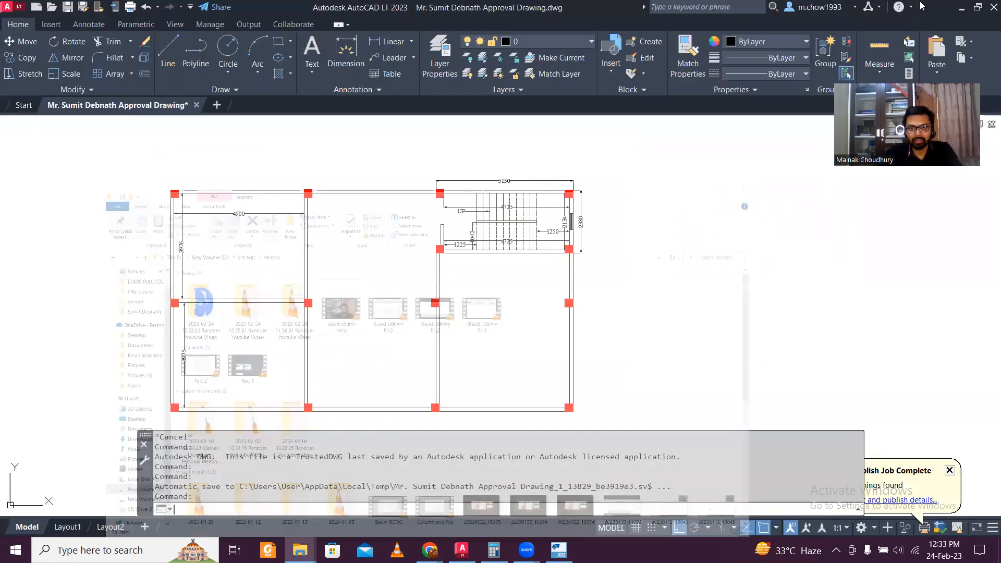
{"action": "middle_click_drag", "start_coordinate": [501, 273], "coordinate": [619, 239]}
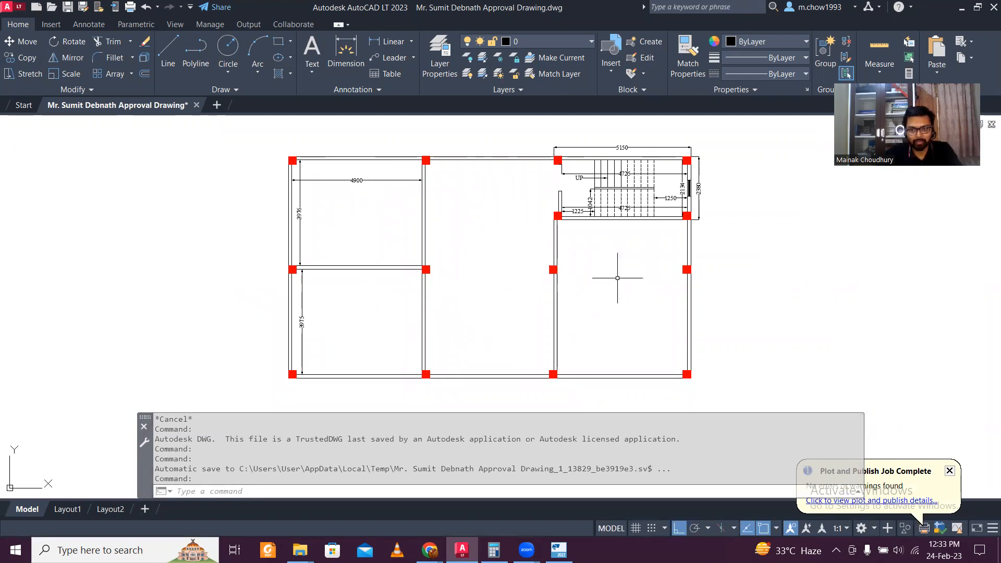
{"action": "scroll", "coordinate": [497, 199], "scroll_direction": "down", "scroll_amount": 2}
{"action": "scroll", "coordinate": [501, 201], "scroll_direction": "down", "scroll_amount": 2}
{"action": "scroll", "coordinate": [556, 207], "scroll_direction": "up", "scroll_amount": 4}
{"action": "middle_click_drag", "start_coordinate": [599, 183], "coordinate": [601, 229]}
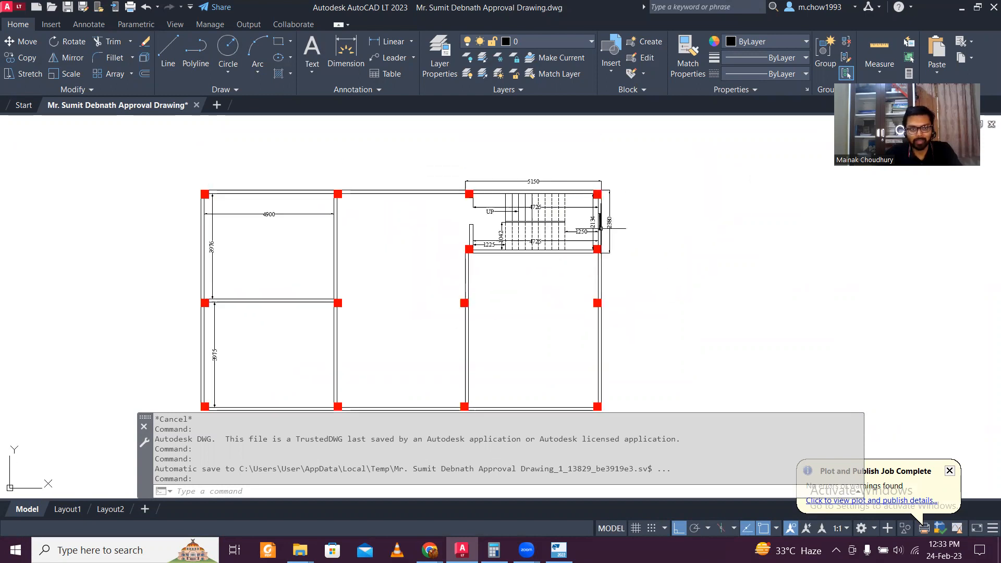
{"action": "scroll", "coordinate": [649, 191], "scroll_direction": "down", "scroll_amount": 4}
{"action": "scroll", "coordinate": [610, 194], "scroll_direction": "up", "scroll_amount": 4}
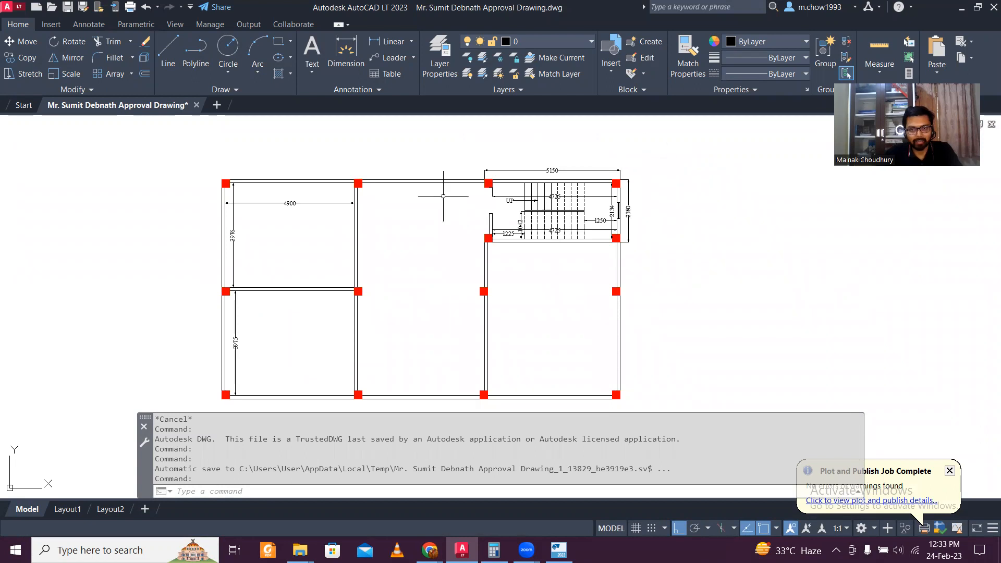
{"action": "scroll", "coordinate": [443, 196], "scroll_direction": "down", "scroll_amount": 2}
{"action": "scroll", "coordinate": [372, 196], "scroll_direction": "up", "scroll_amount": 2}
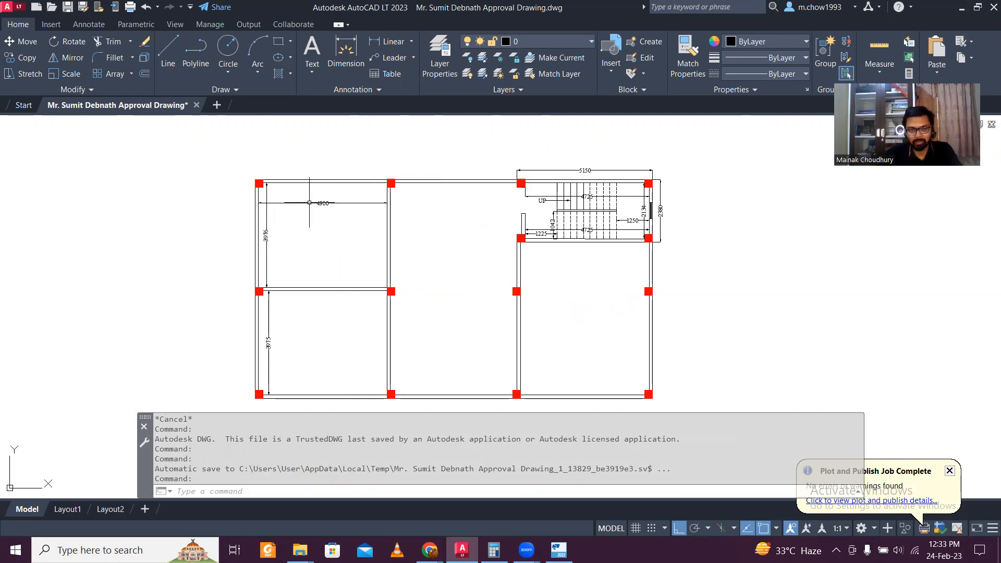
Open the STAAD centerline DXF drawing from the client folder
{"action": "scroll", "coordinate": [251, 196], "scroll_direction": "up", "scroll_amount": 4}
{"action": "scroll", "coordinate": [217, 202], "scroll_direction": "down", "scroll_amount": 4}
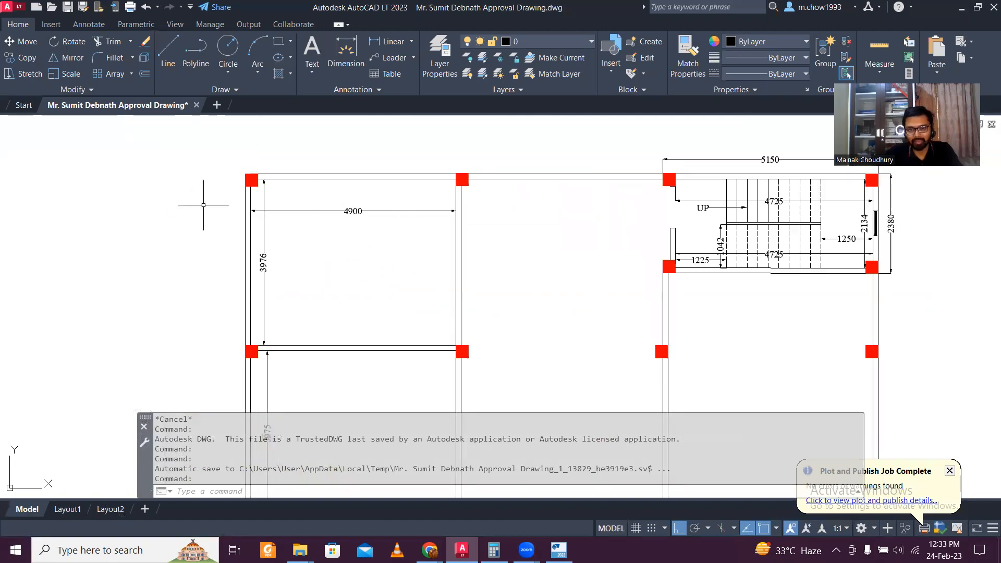
{"action": "left_click", "coordinate": [961, 8]}
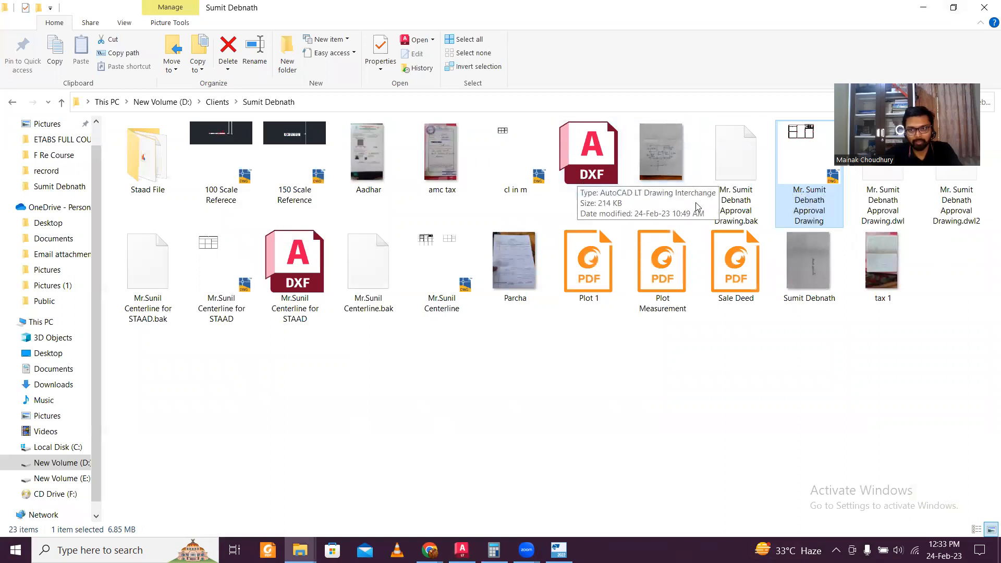
{"action": "double_click", "coordinate": [308, 279]}
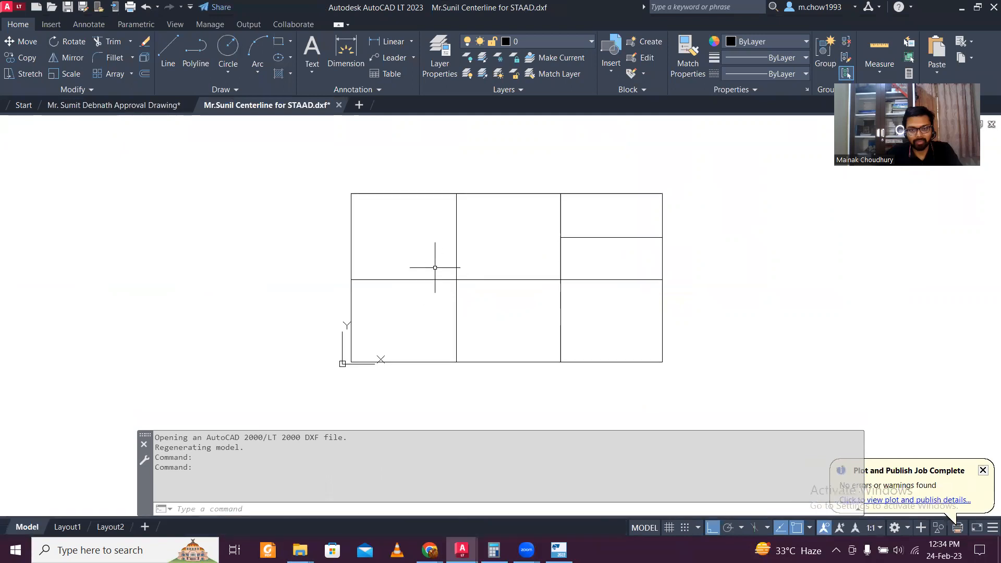
Try selecting grid lines and measuring the top edge with DIMLINEAR, then cancel both
{"action": "left_click", "coordinate": [498, 251]}
{"action": "left_click", "coordinate": [455, 237]}
{"action": "key", "text": "Escape"}
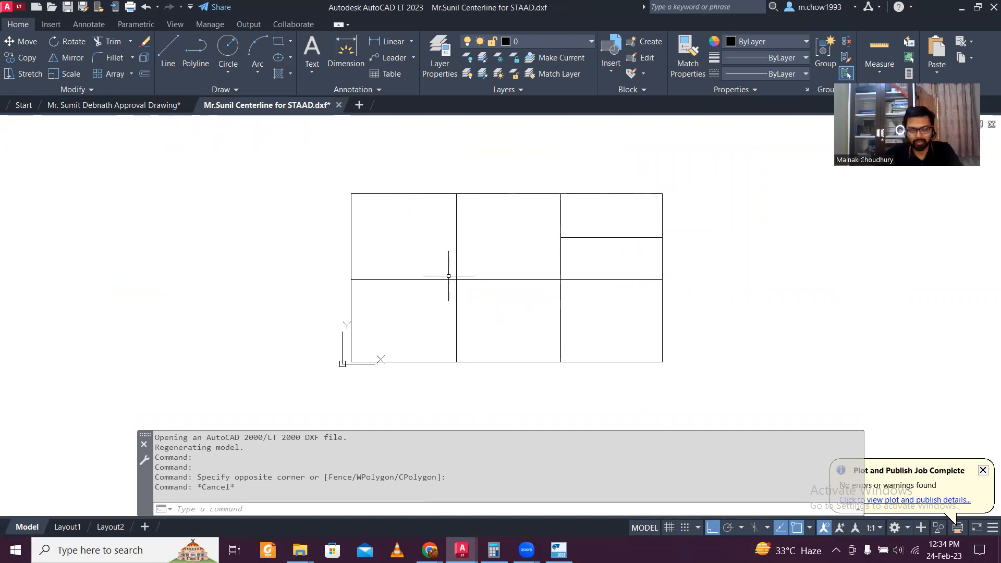
{"action": "mouse_move", "coordinate": [311, 107]}
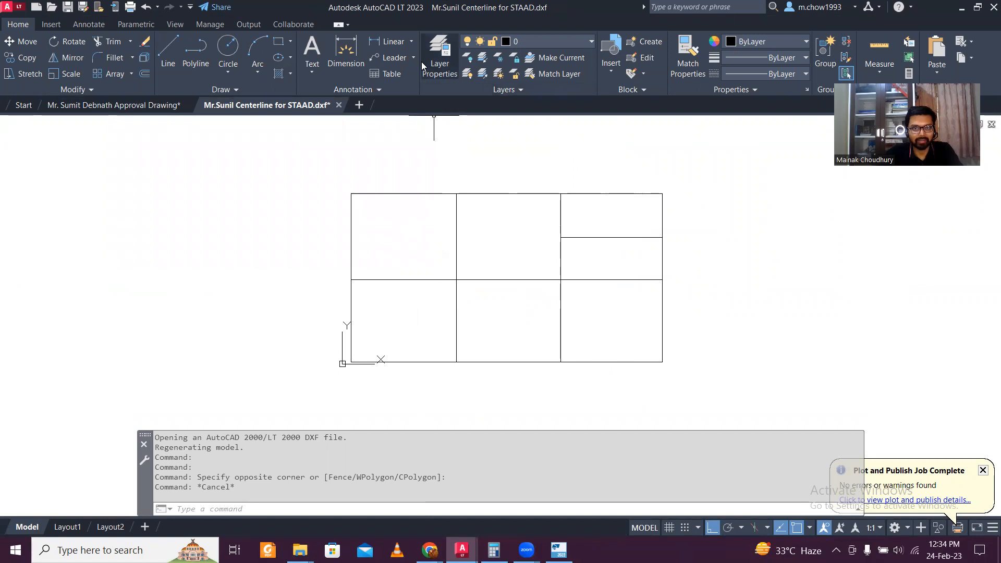
{"action": "left_click", "coordinate": [389, 41]}
{"action": "left_click", "coordinate": [351, 194]}
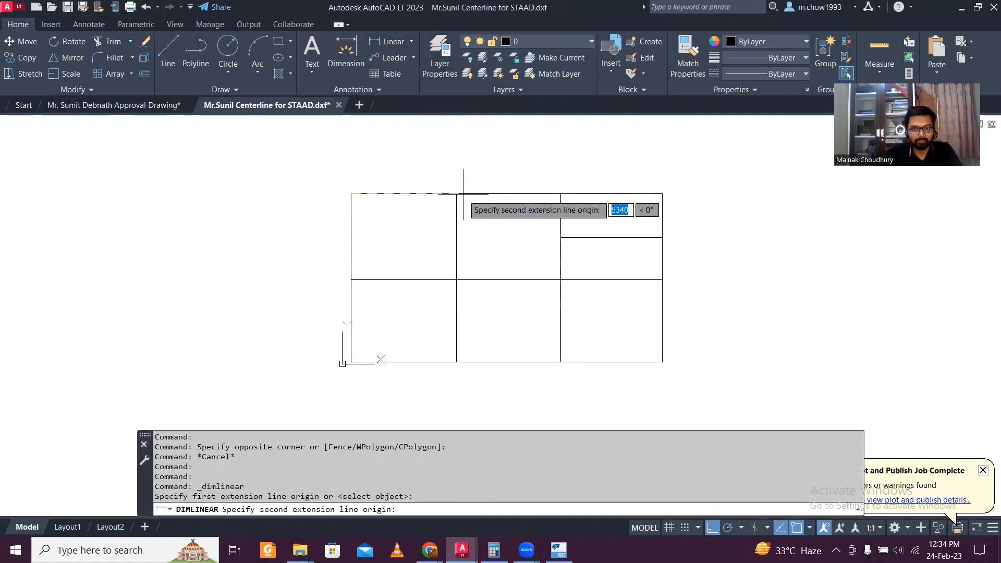
{"action": "left_click", "coordinate": [464, 194]}
{"action": "scroll", "coordinate": [449, 174], "scroll_direction": "up", "scroll_amount": 4}
{"action": "scroll", "coordinate": [448, 174], "scroll_direction": "down", "scroll_amount": 2}
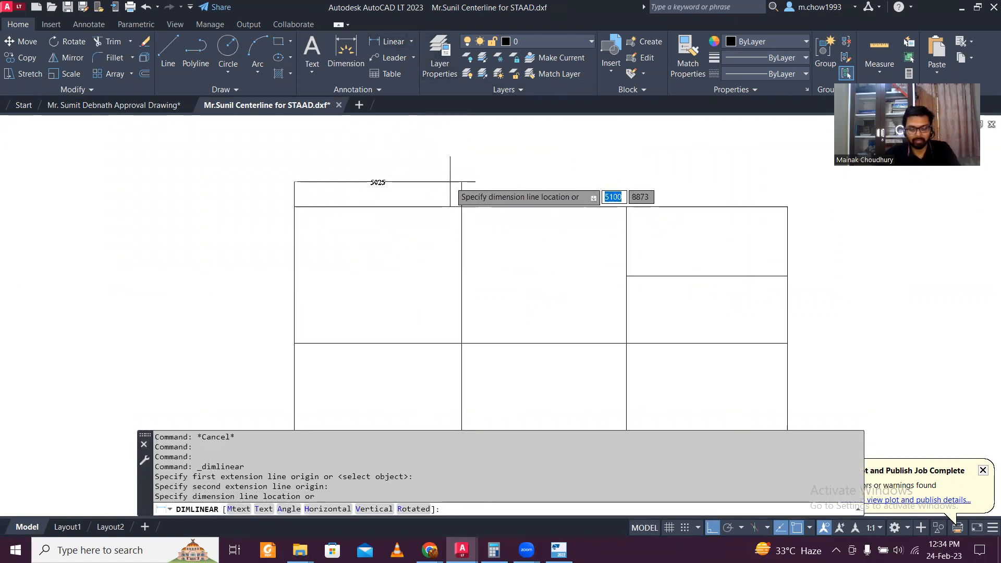
{"action": "key", "text": "Escape"}
{"action": "scroll", "coordinate": [422, 213], "scroll_direction": "down", "scroll_amount": 4}
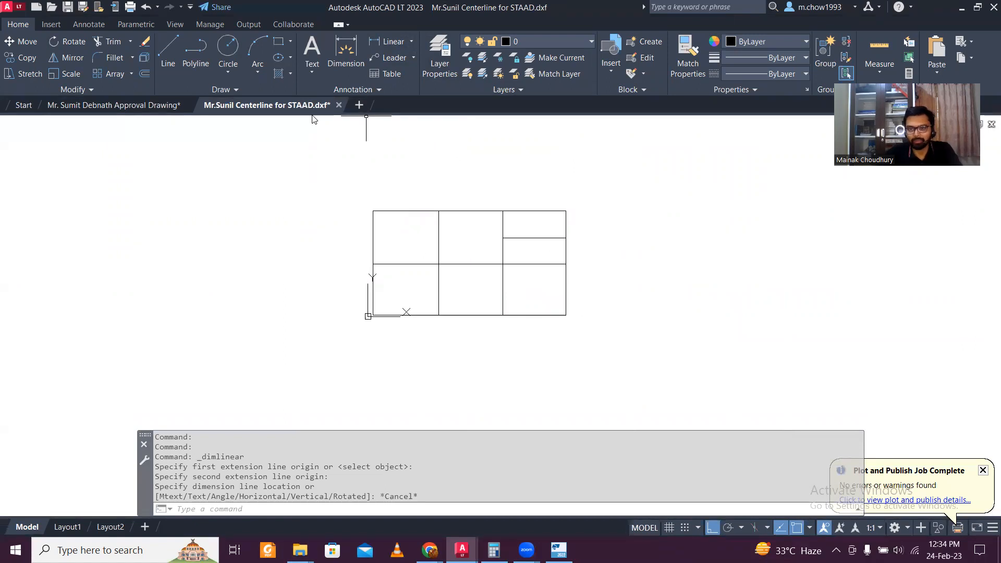
Close the centerline drawing without saving and minimize AutoCAD LT
{"action": "left_click", "coordinate": [339, 105]}
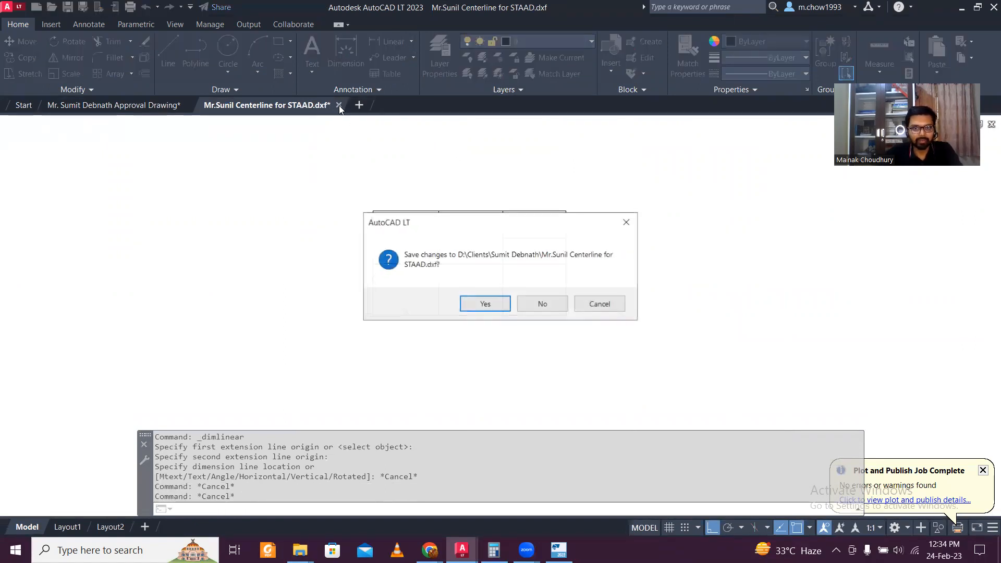
{"action": "left_click", "coordinate": [533, 304]}
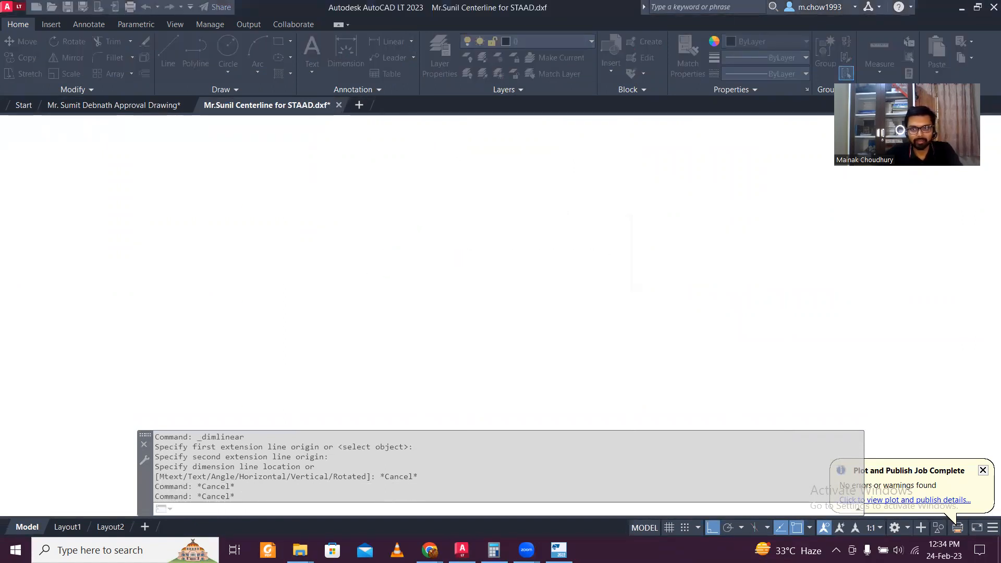
{"action": "left_click", "coordinate": [960, 8]}
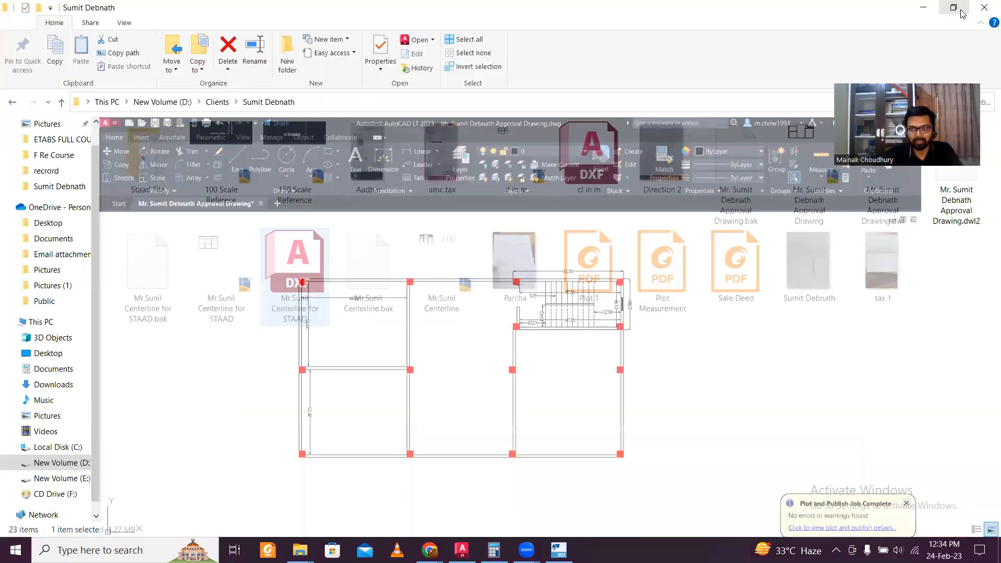
Bring Tekla Structural Designer forward and create new blank model TSD1 with the Model tools showing
{"action": "left_click", "coordinate": [932, 12]}
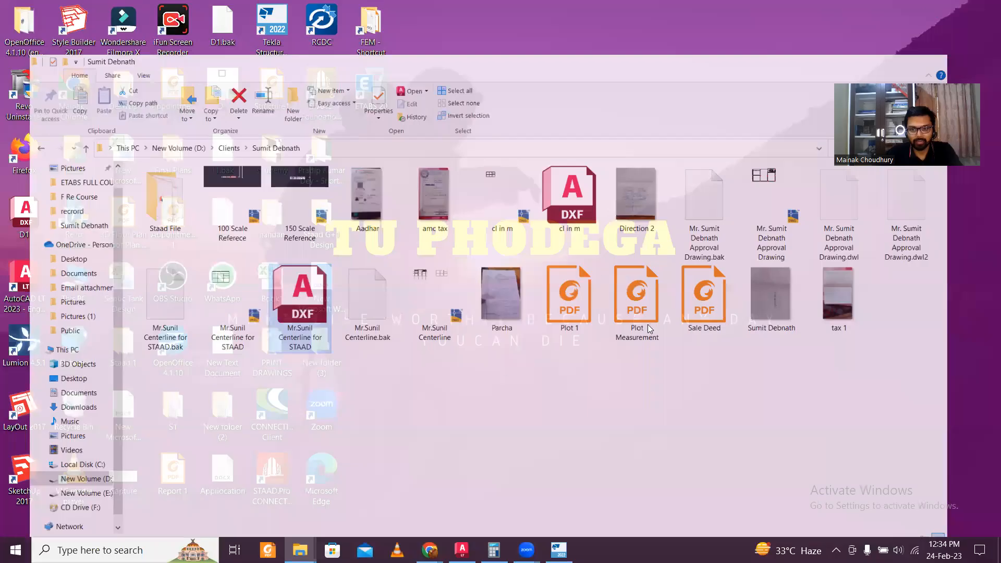
{"action": "right_click", "coordinate": [599, 256]}
{"action": "left_click", "coordinate": [559, 551]}
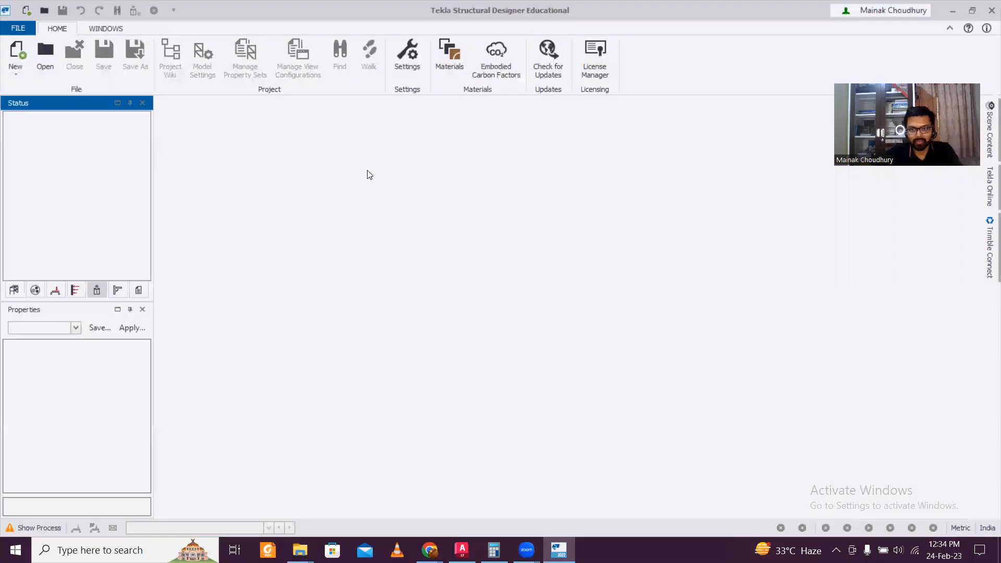
{"action": "left_click", "coordinate": [17, 52]}
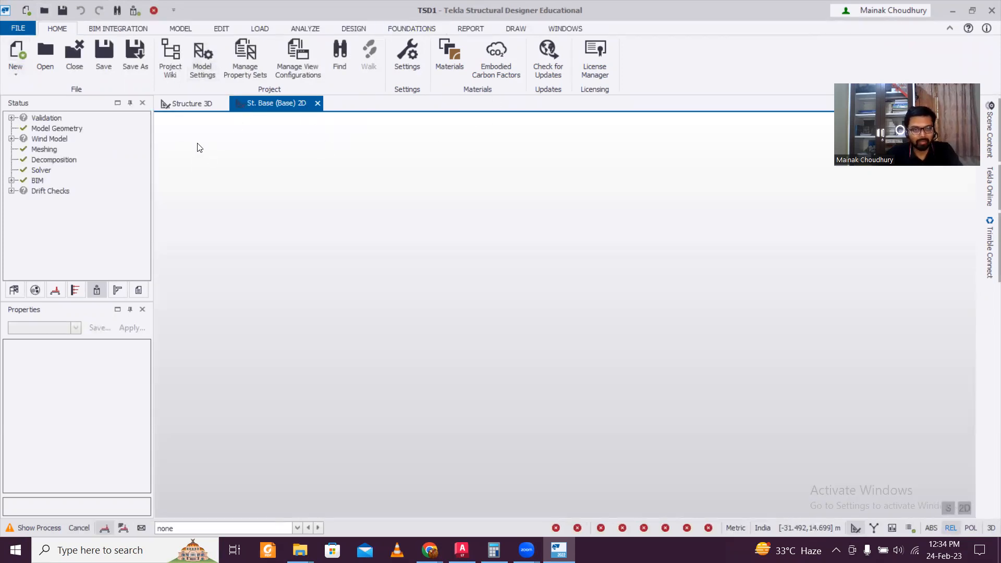
{"action": "left_click", "coordinate": [189, 30]}
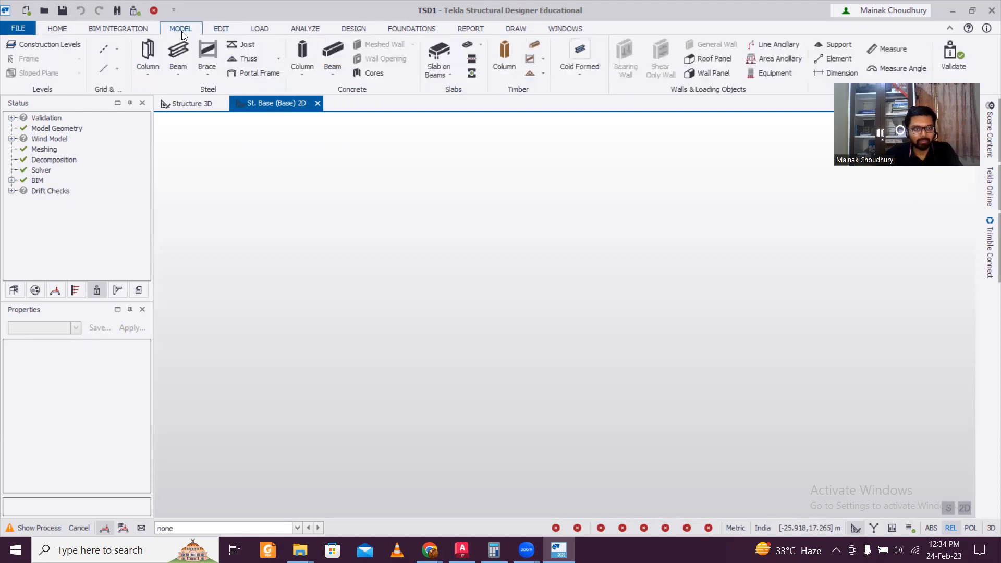
In Construction Levels, add level B1 below Base at -1.900 m
{"action": "left_click", "coordinate": [58, 44]}
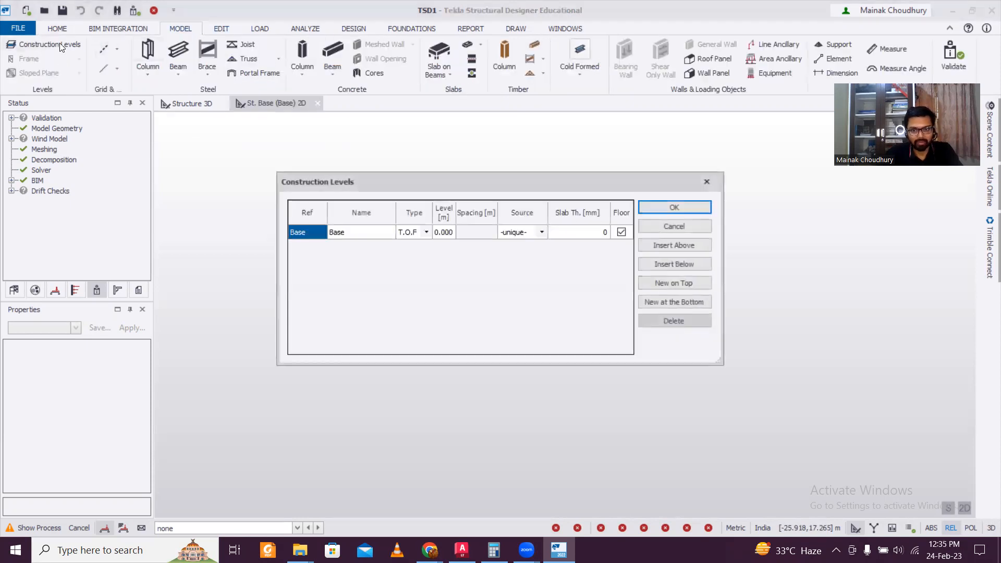
{"action": "left_click", "coordinate": [674, 264]}
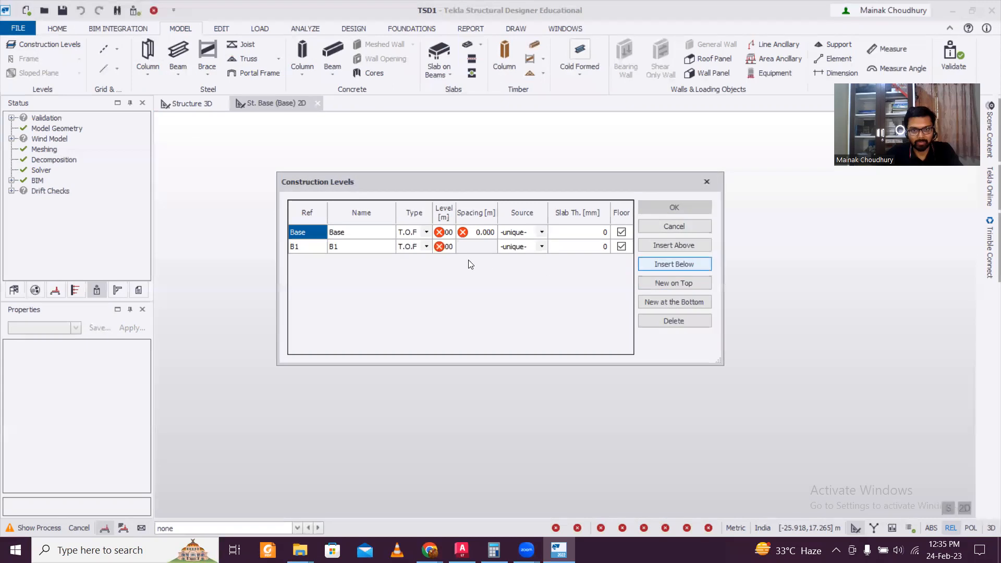
{"action": "left_click", "coordinate": [445, 246]}
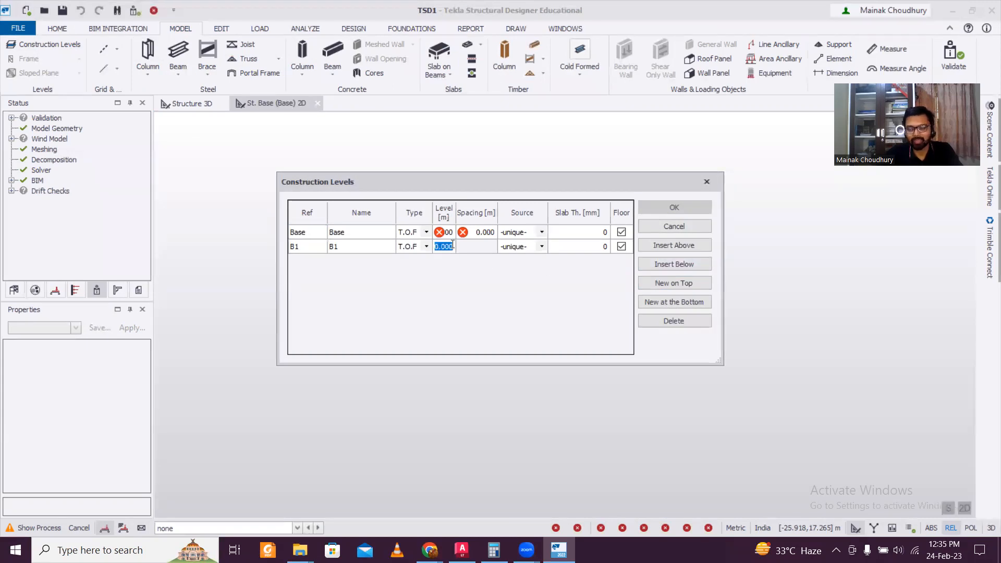
{"action": "key", "text": "BackSpace"}
{"action": "type", "text": "-"}
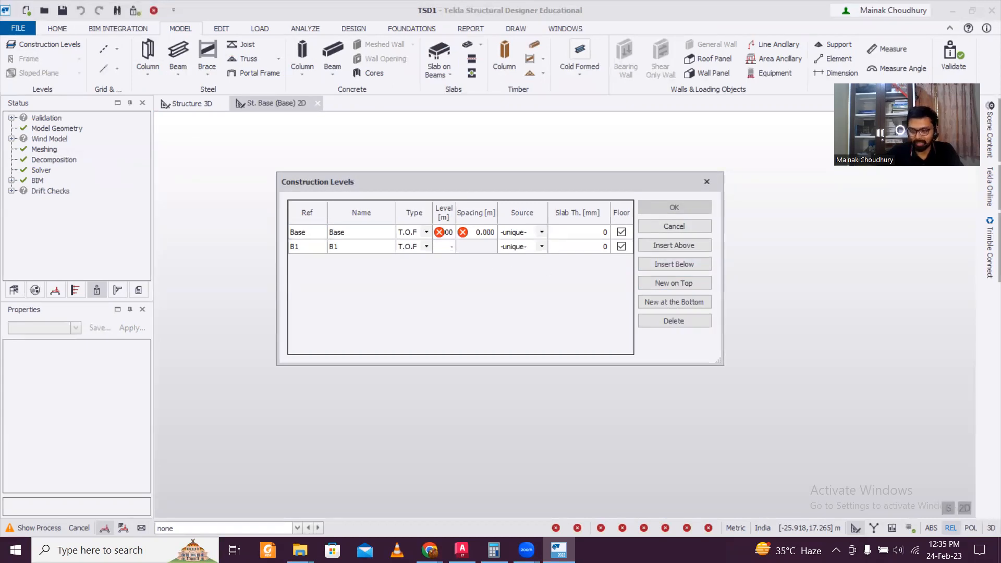
{"action": "type", "text": "1.9"}
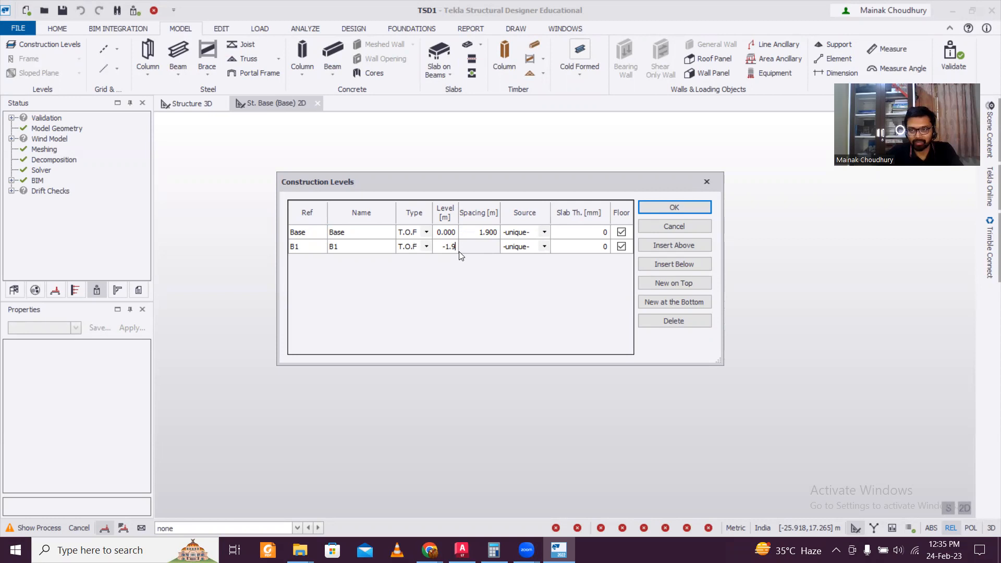
{"action": "left_click", "coordinate": [382, 249]}
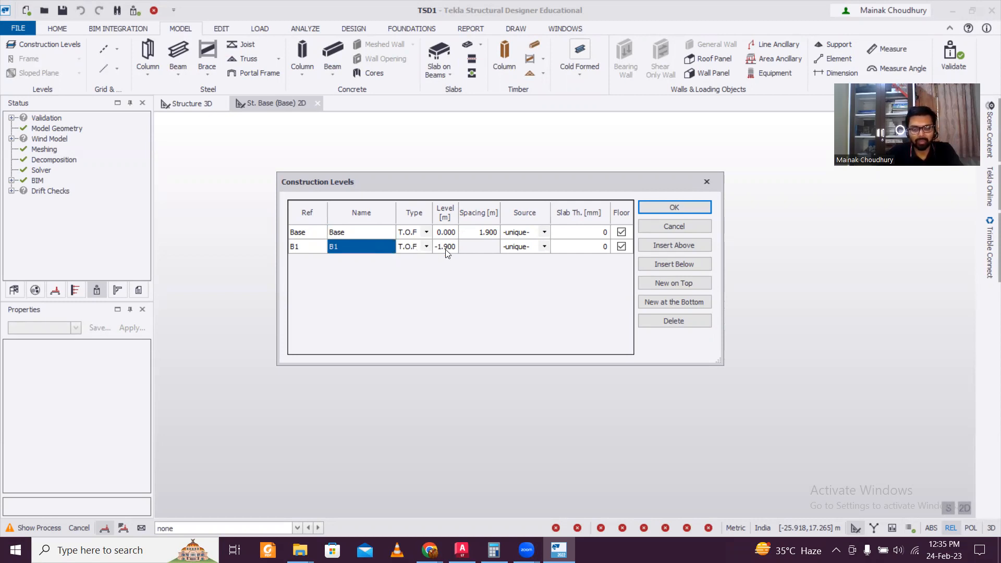
Insert level 1 above Base as S.S.L with 3 m spacing and a 125 mm slab
{"action": "left_click", "coordinate": [375, 234]}
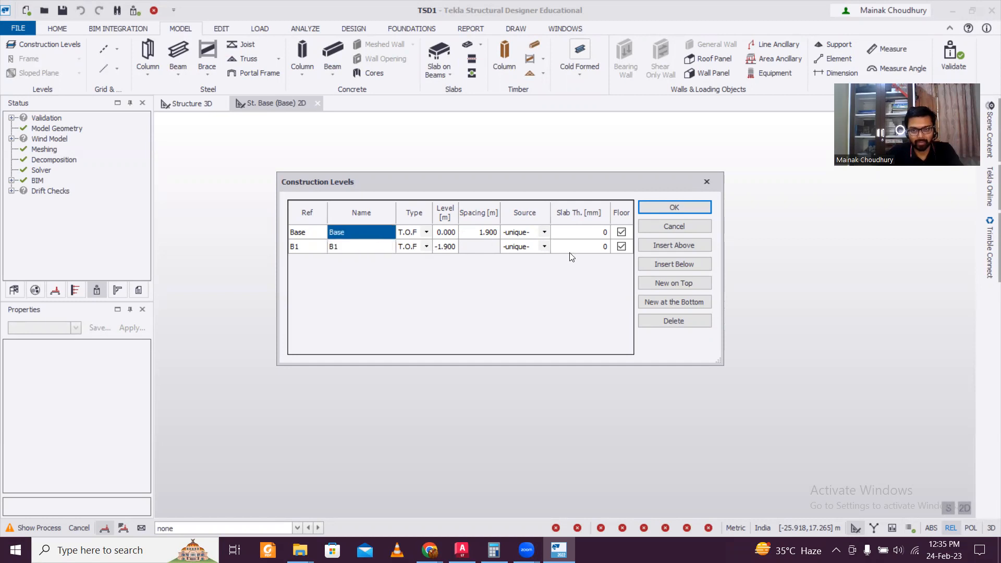
{"action": "left_click", "coordinate": [672, 248]}
{"action": "left_click", "coordinate": [425, 232]}
{"action": "left_click", "coordinate": [424, 232]}
{"action": "left_click", "coordinate": [411, 261]}
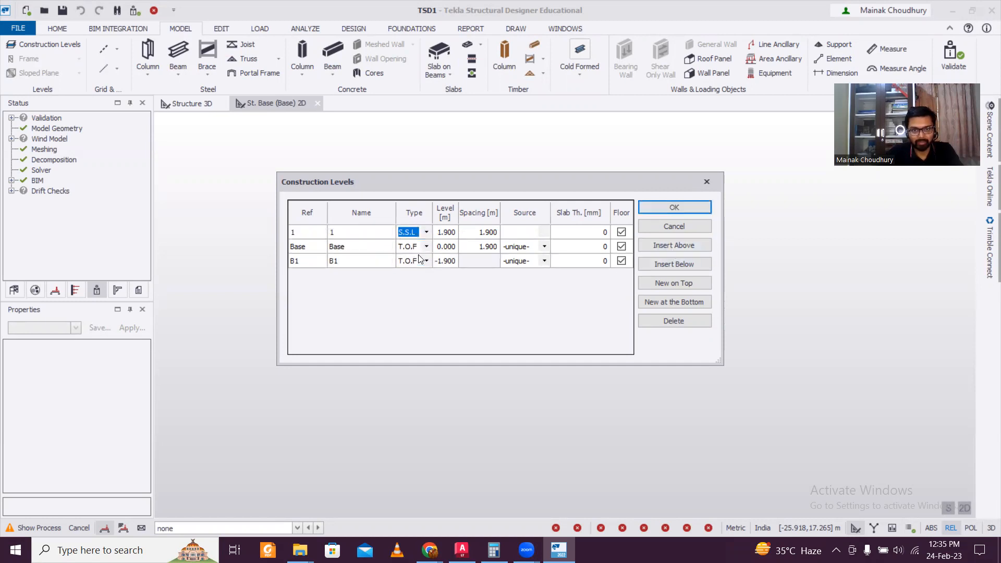
{"action": "left_click", "coordinate": [483, 234]}
{"action": "type", "text": "3"}
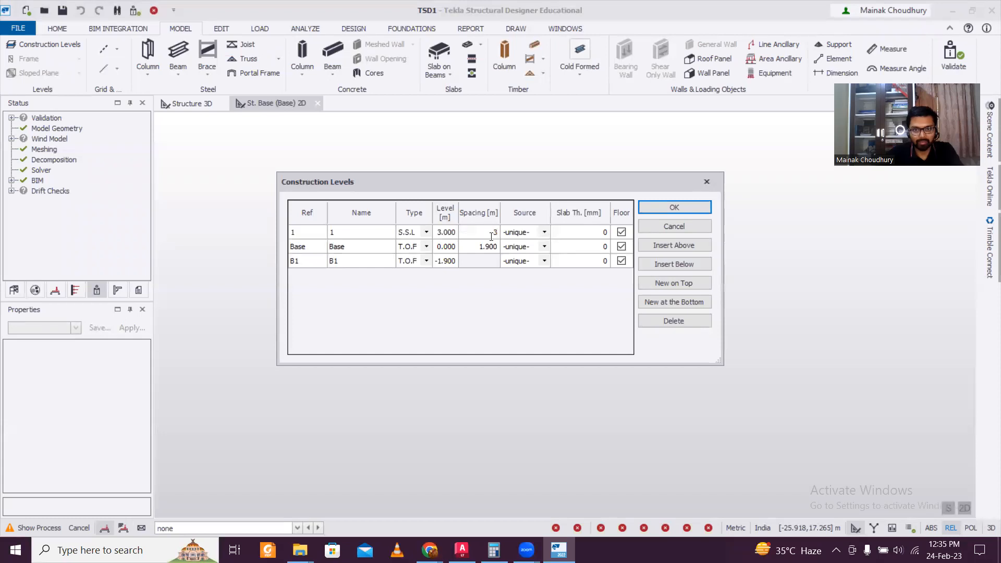
{"action": "left_click", "coordinate": [500, 320]}
{"action": "left_click", "coordinate": [571, 232]}
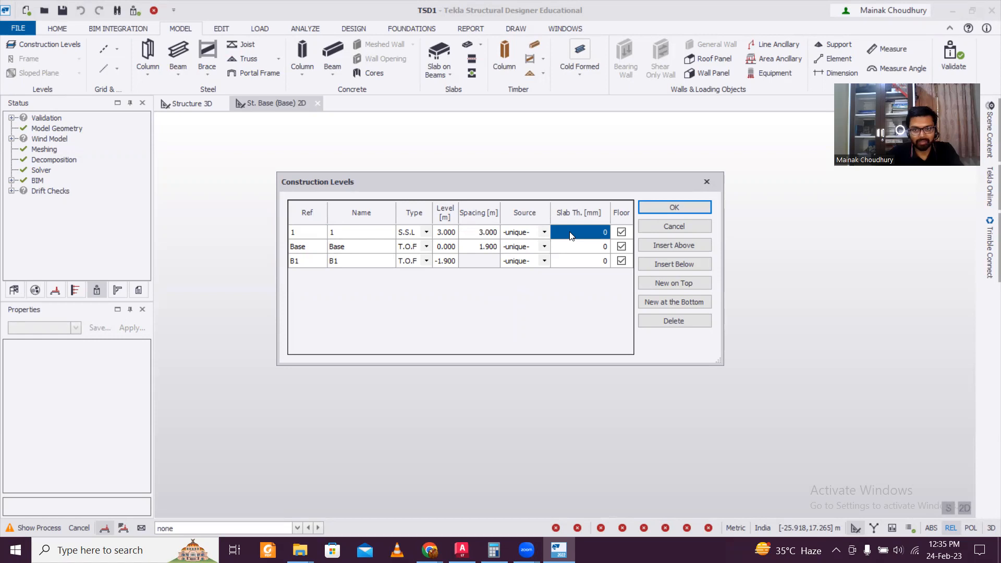
{"action": "type", "text": "125"}
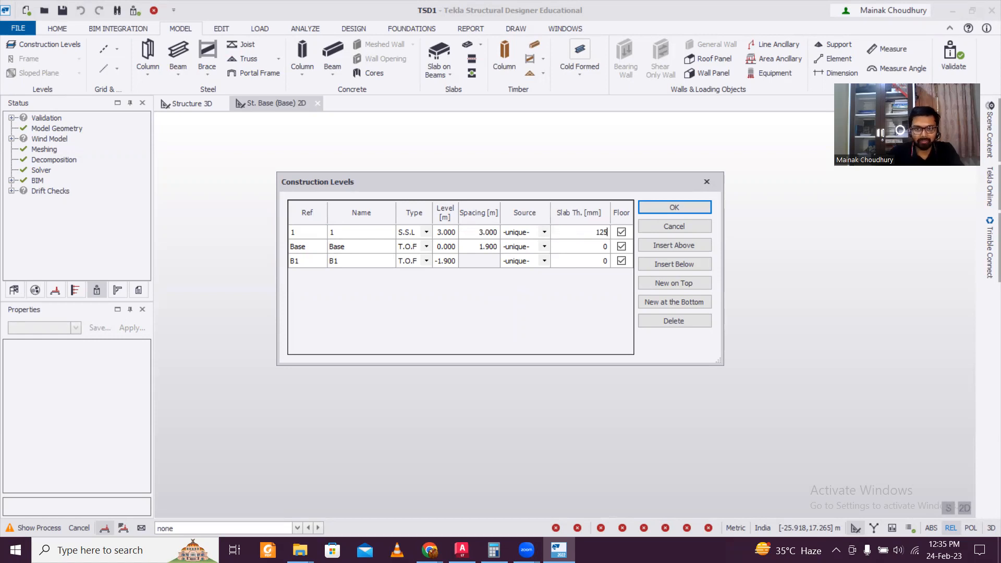
{"action": "left_click", "coordinate": [555, 307]}
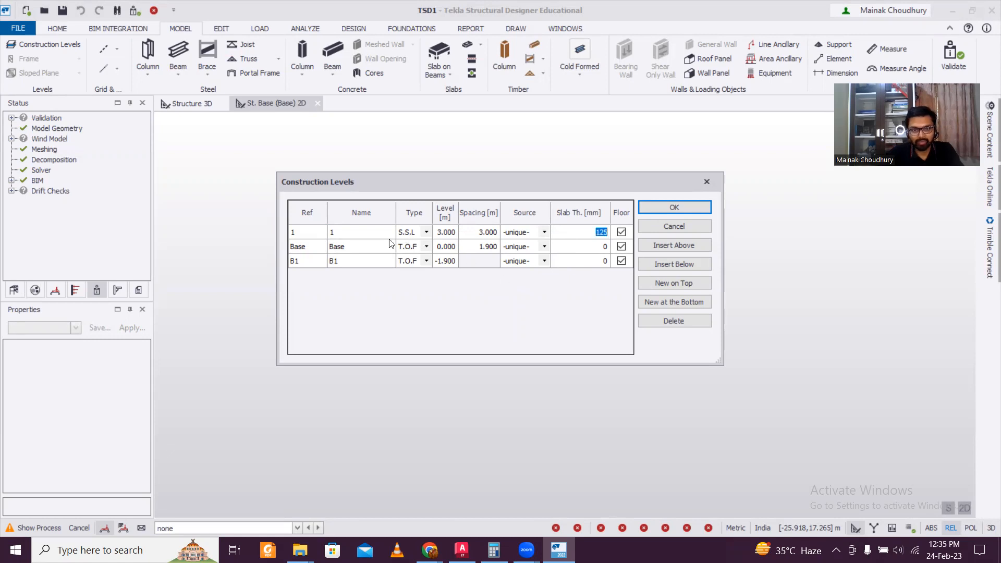
Add levels 2 and 3 above level 1 and apply the levels table
{"action": "left_click", "coordinate": [362, 237]}
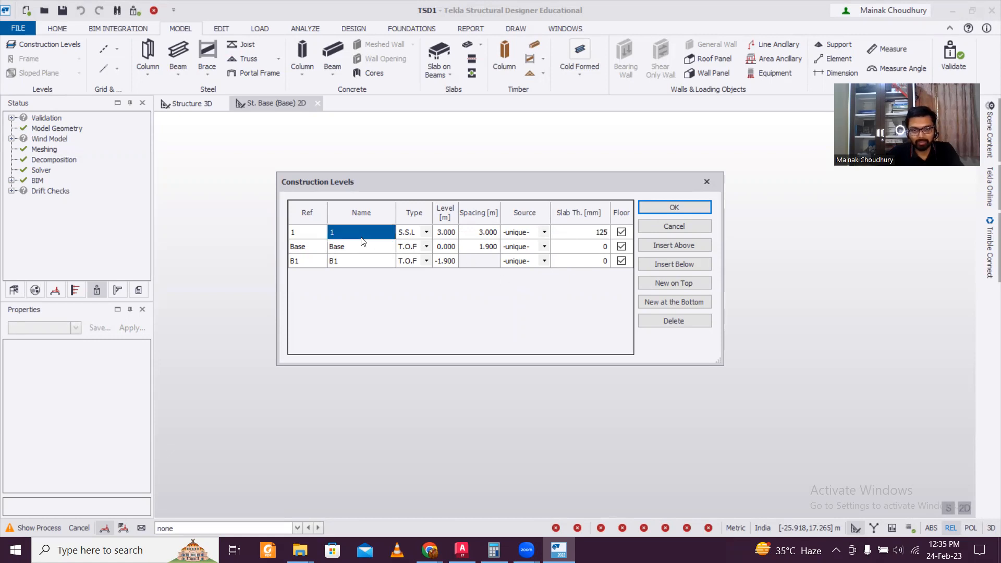
{"action": "left_click", "coordinate": [680, 243]}
{"action": "left_click", "coordinate": [680, 243]}
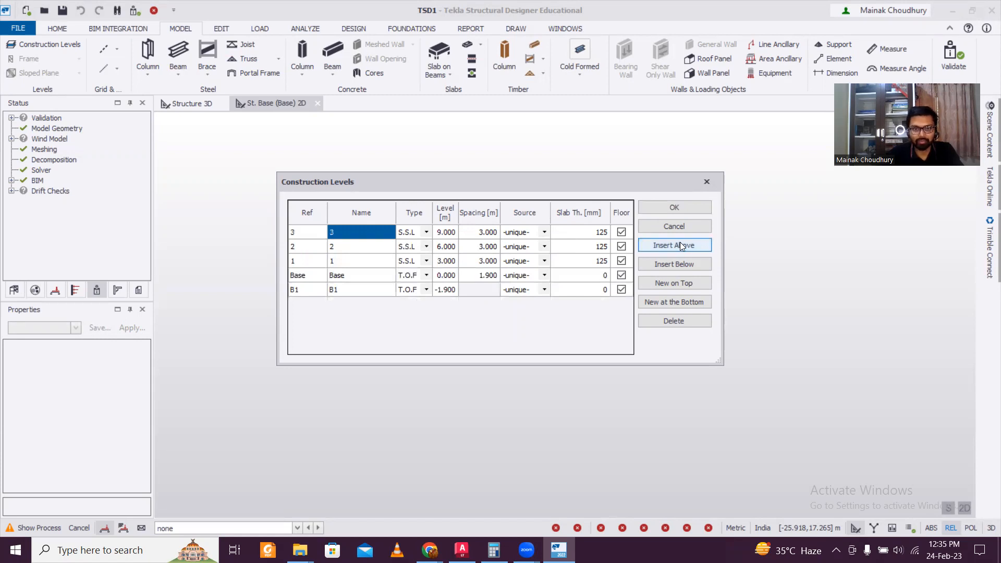
{"action": "left_click", "coordinate": [674, 208]}
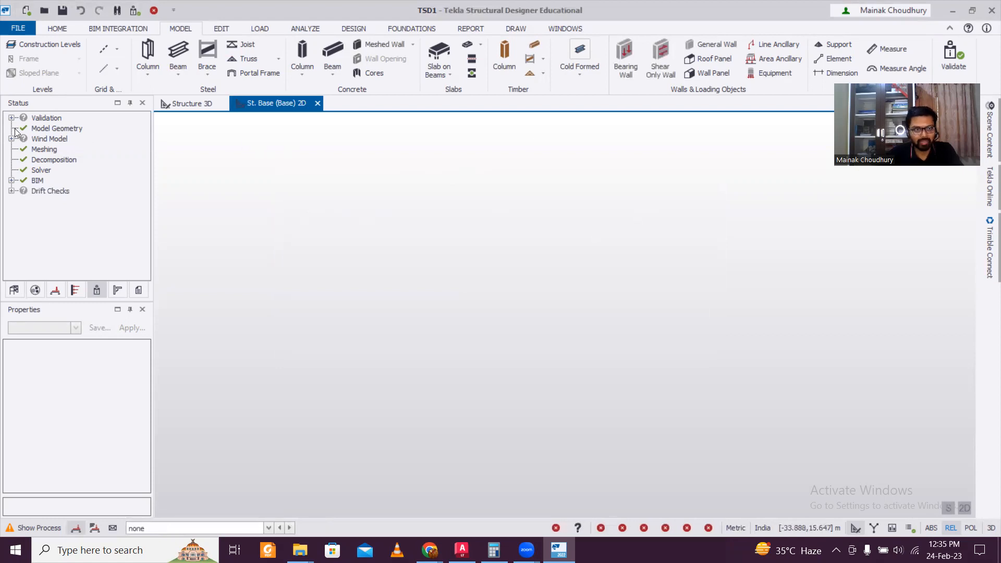
Open the Base level plan and choose the centerline DXF for grid import
{"action": "left_click", "coordinate": [14, 291]}
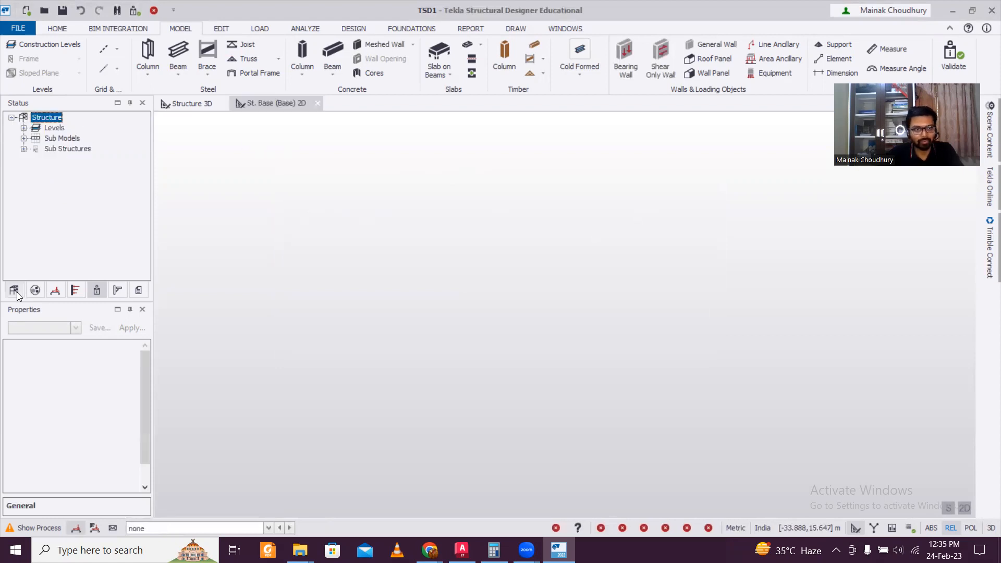
{"action": "left_click", "coordinate": [23, 128]}
{"action": "double_click", "coordinate": [77, 169]}
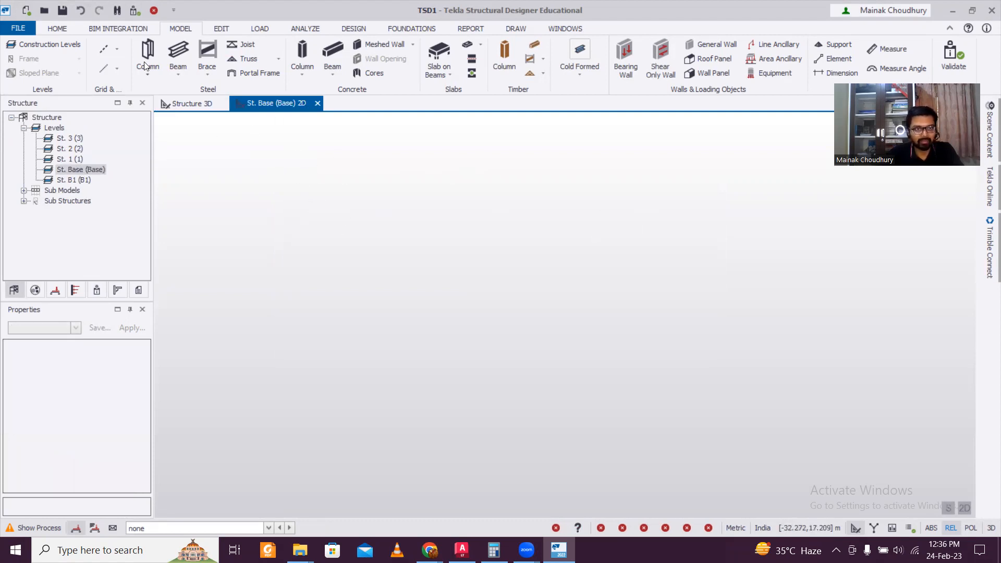
{"action": "left_click", "coordinate": [118, 48]}
{"action": "left_click", "coordinate": [148, 181]}
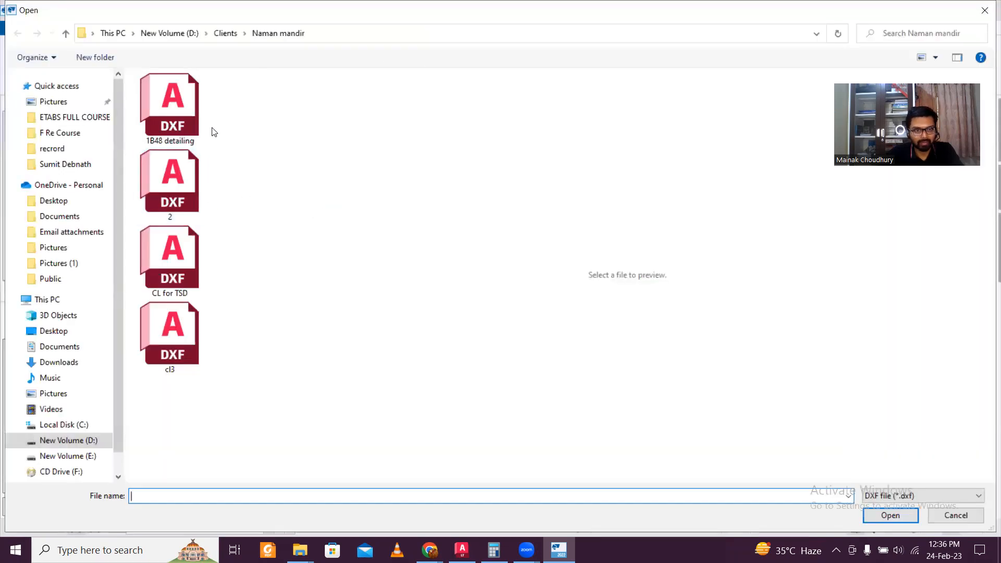
{"action": "left_click", "coordinate": [225, 33]}
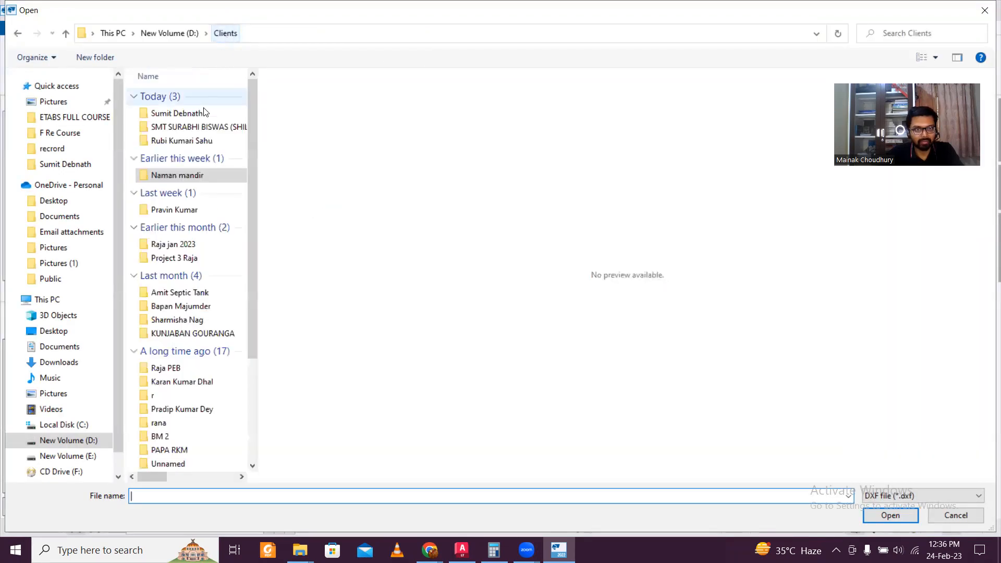
{"action": "double_click", "coordinate": [178, 113]}
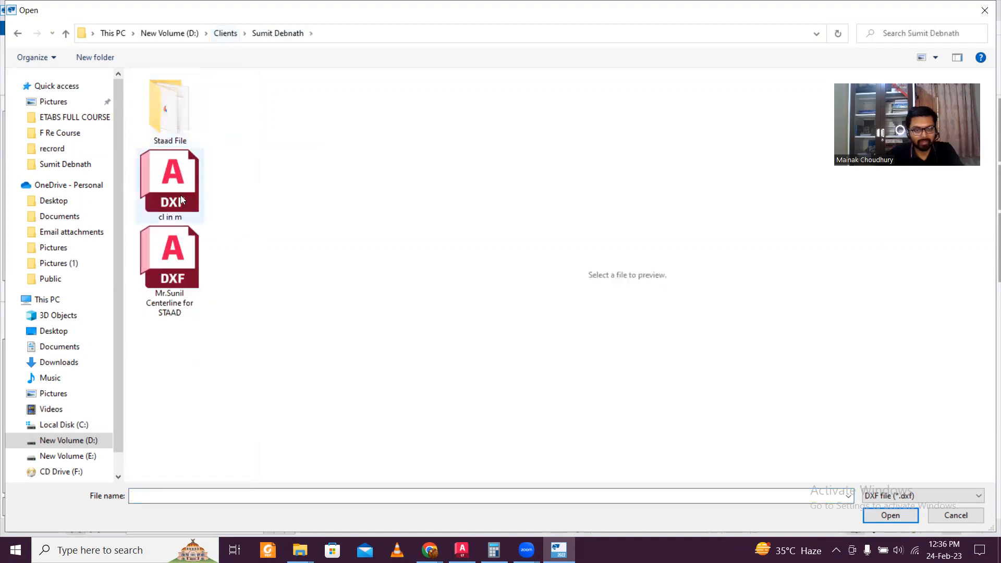
{"action": "left_click", "coordinate": [169, 261]}
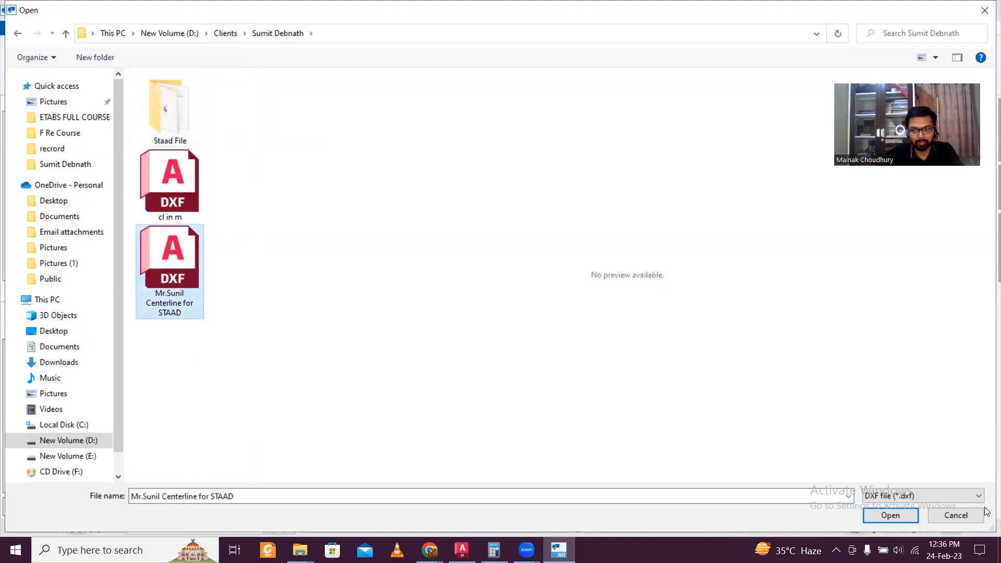
{"action": "left_click", "coordinate": [880, 516]}
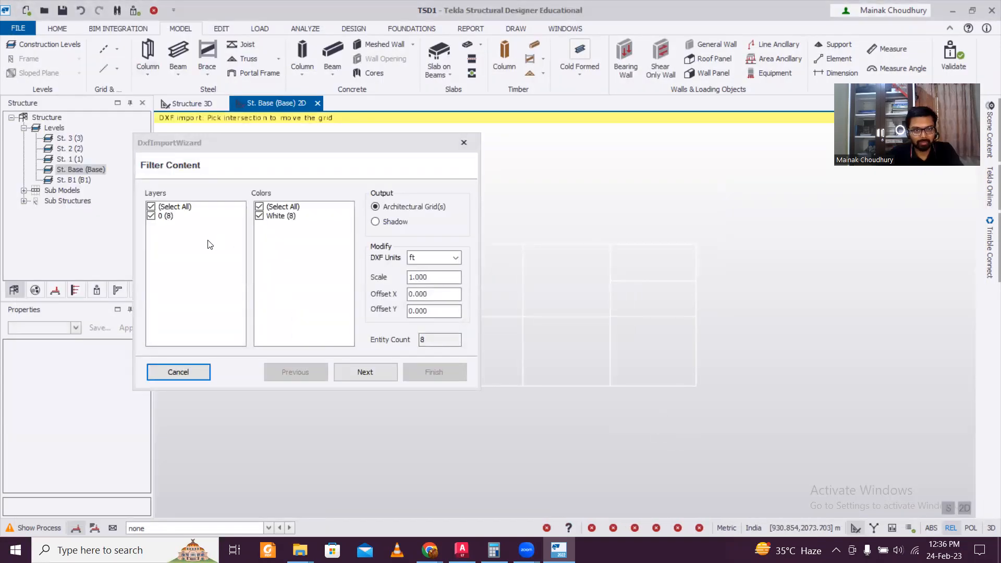
Import the DXF grid in mm, by layer, on levels Base through St. 3
{"action": "left_click", "coordinate": [430, 257]}
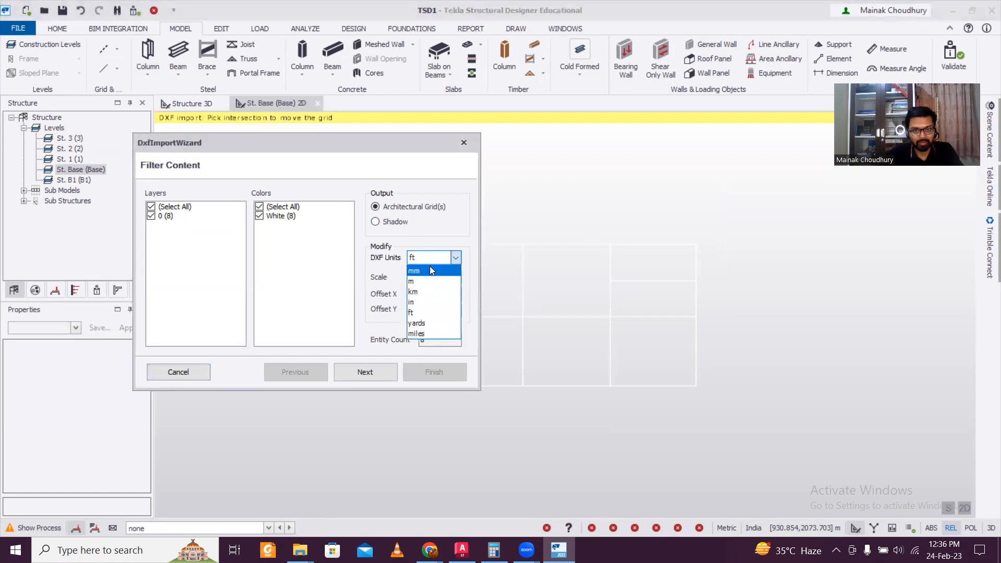
{"action": "left_click", "coordinate": [431, 272]}
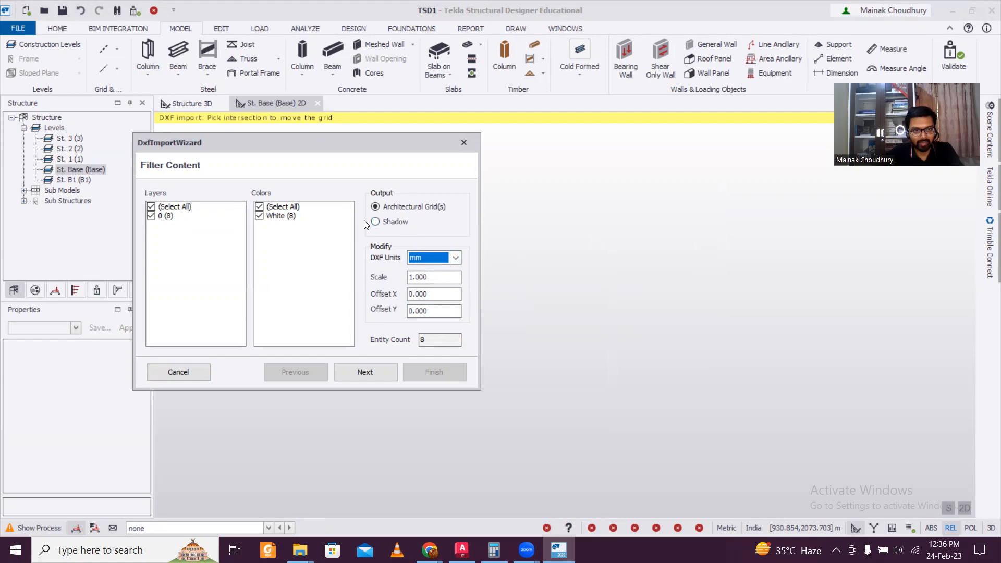
{"action": "left_click", "coordinate": [360, 372]}
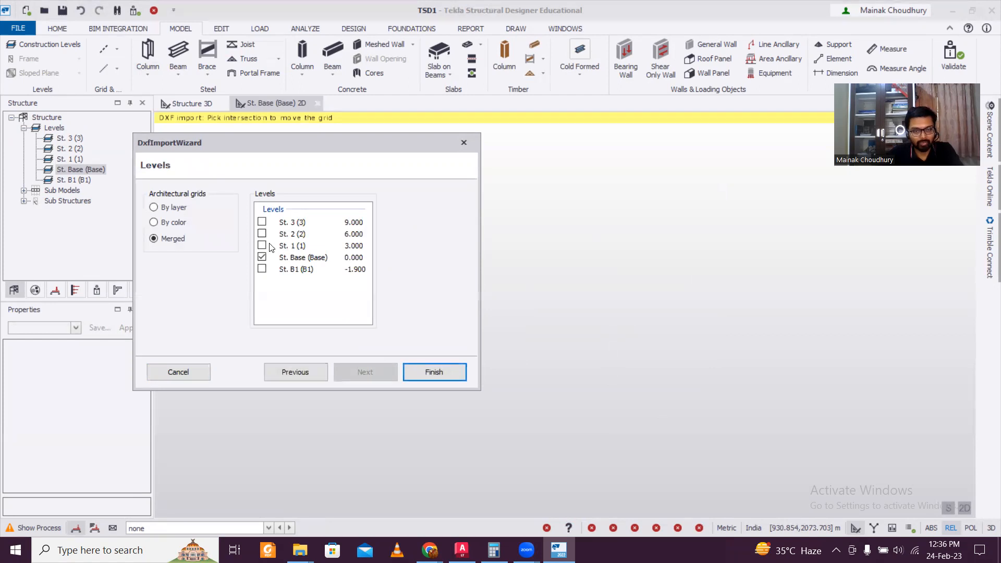
{"action": "left_click", "coordinate": [156, 208]}
{"action": "left_click", "coordinate": [262, 222]}
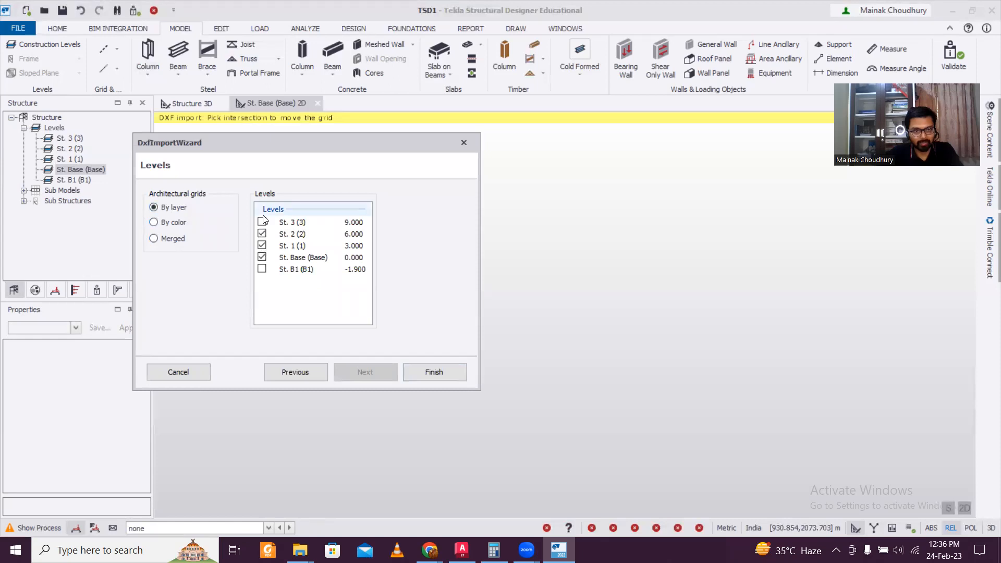
{"action": "left_click", "coordinate": [431, 370]}
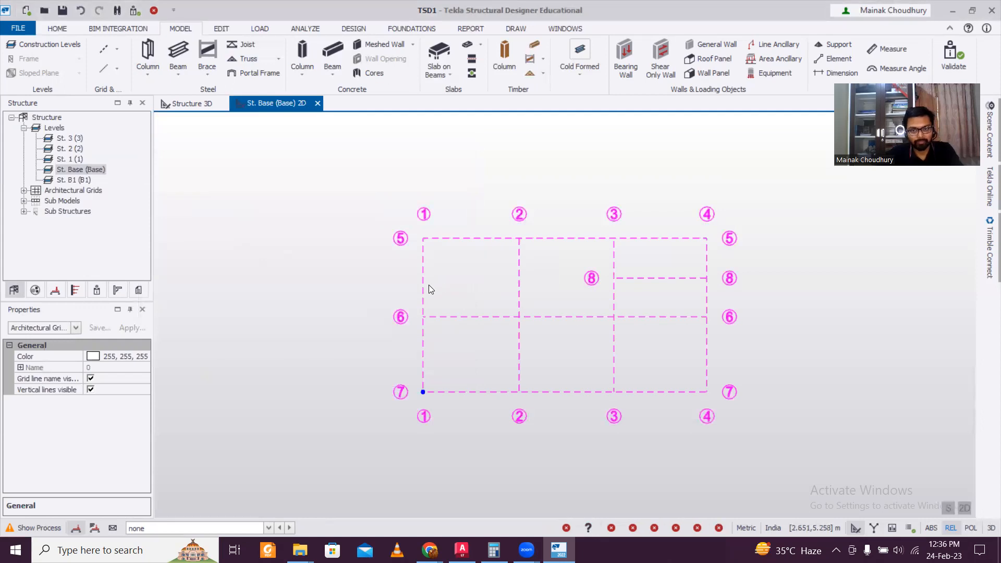
{"action": "key", "text": "Escape"}
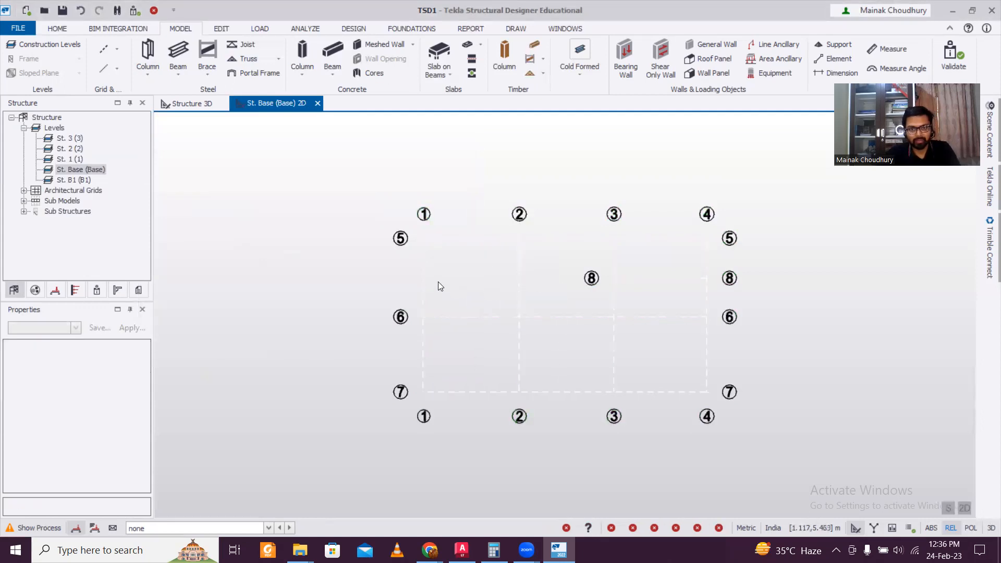
{"action": "left_click_drag", "start_coordinate": [344, 189], "coordinate": [651, 396]}
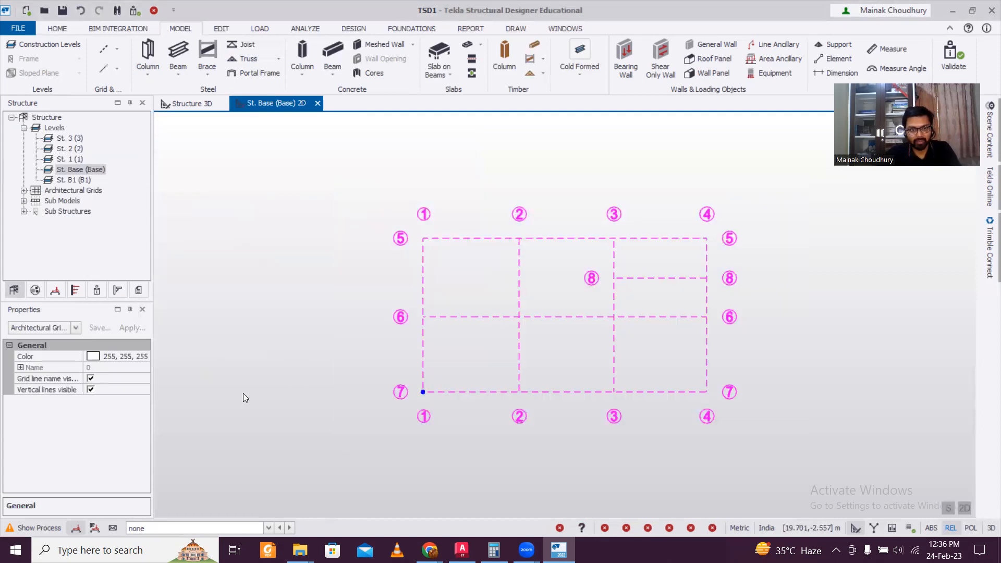
{"action": "left_click", "coordinate": [125, 357]}
{"action": "left_click", "coordinate": [144, 357]}
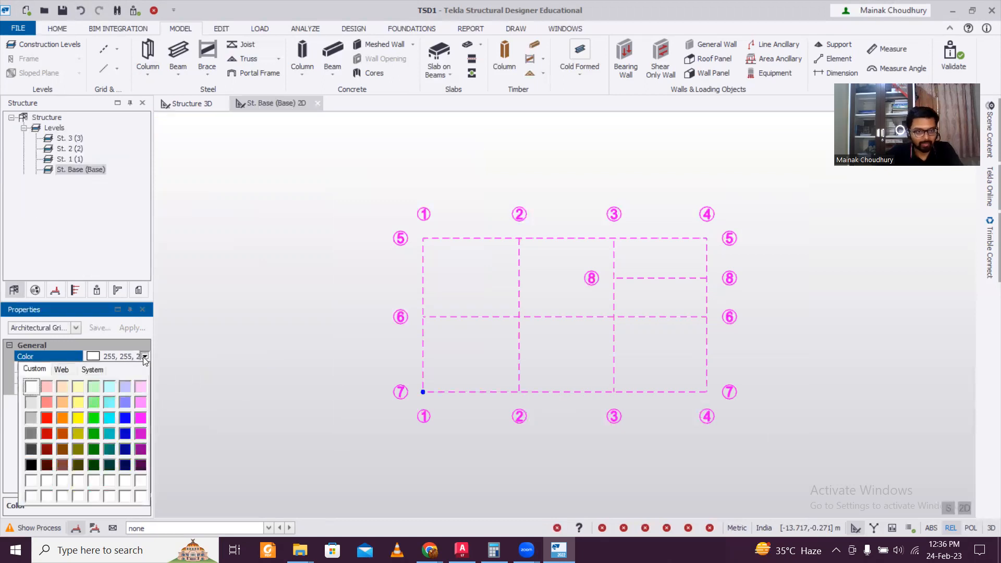
{"action": "left_click", "coordinate": [31, 464]}
{"action": "left_click", "coordinate": [334, 330]}
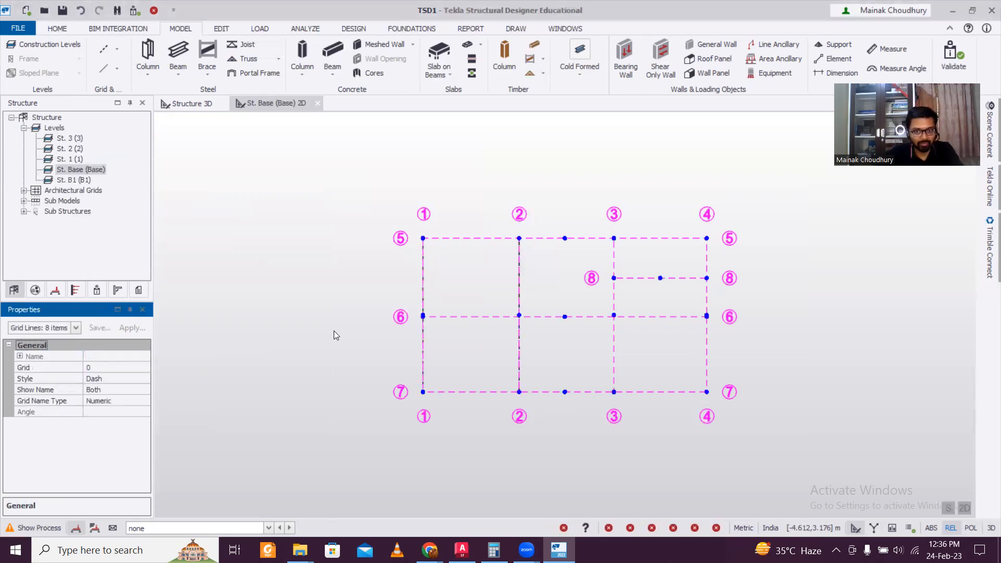
{"action": "scroll", "coordinate": [531, 291], "scroll_direction": "down", "scroll_amount": 1}
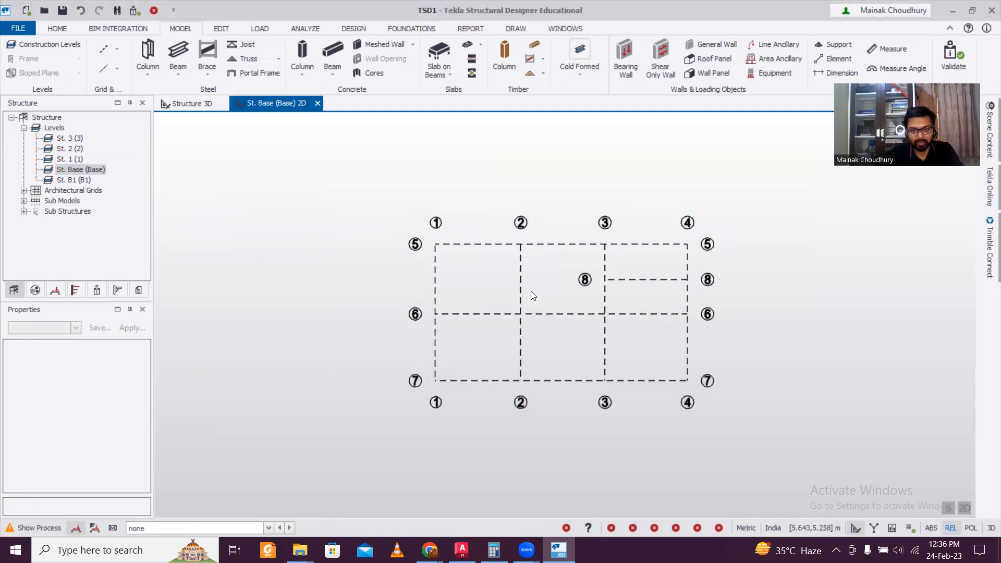
{"action": "scroll", "coordinate": [547, 295], "scroll_direction": "up", "scroll_amount": 2}
{"action": "scroll", "coordinate": [444, 269], "scroll_direction": "down", "scroll_amount": 1}
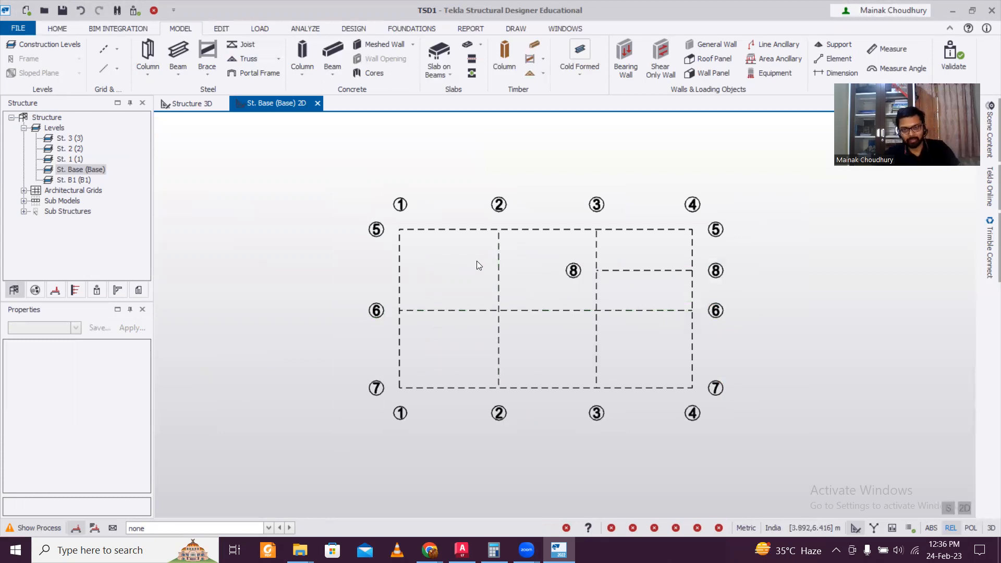
{"action": "key", "text": "ctrl+s"}
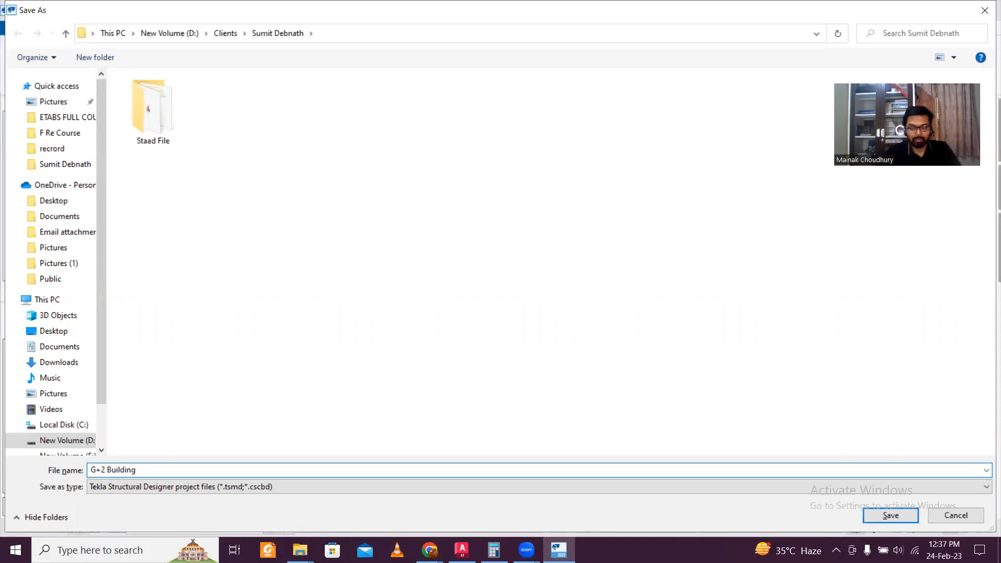
{"action": "left_click", "coordinate": [889, 515]}
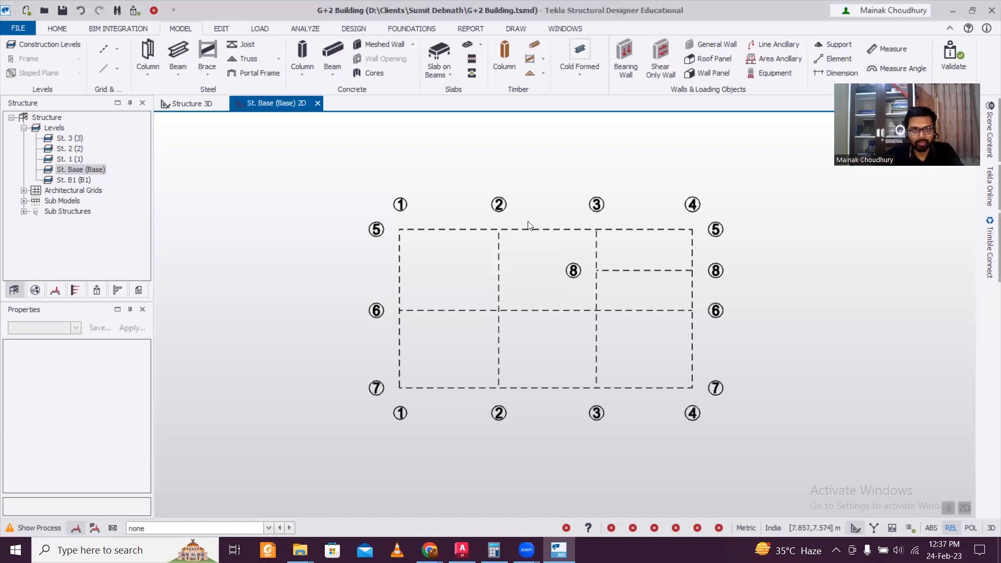
{"action": "left_click", "coordinate": [300, 54]}
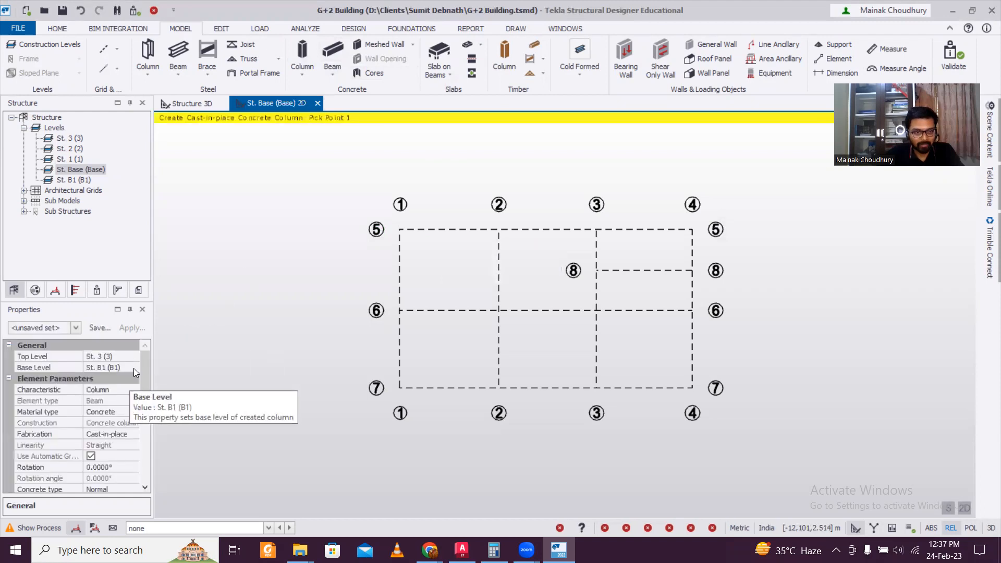
Define a new 300x300 concrete column section
{"action": "mouse_move", "coordinate": [143, 362]}
{"action": "left_mouse_down"}
{"action": "mouse_move", "coordinate": [145, 387]}
{"action": "mouse_move", "coordinate": [145, 366]}
{"action": "left_mouse_up"}
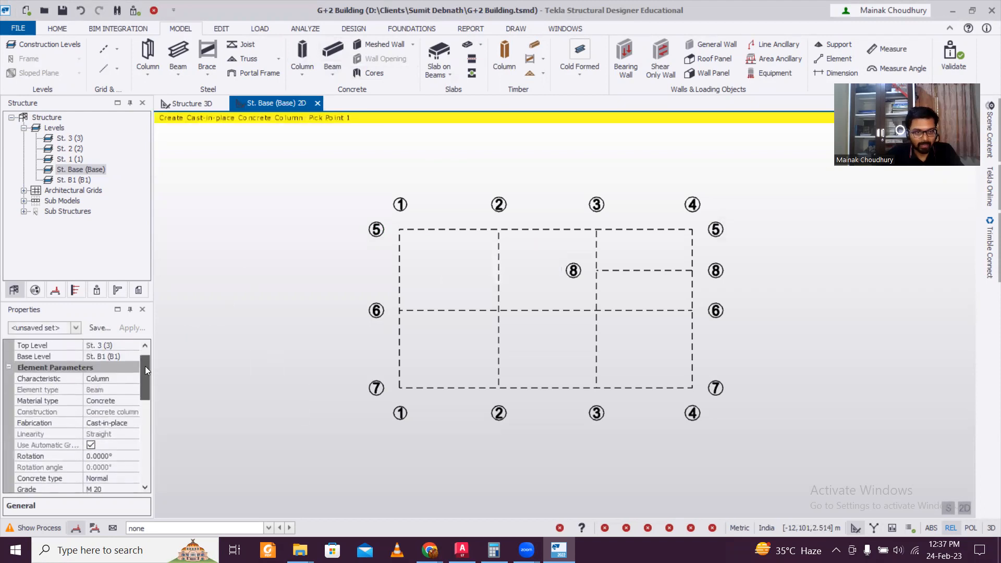
{"action": "left_click_drag", "start_coordinate": [146, 373], "coordinate": [144, 407]}
{"action": "left_click", "coordinate": [132, 445]}
{"action": "left_click", "coordinate": [132, 446]}
{"action": "left_click", "coordinate": [115, 469]}
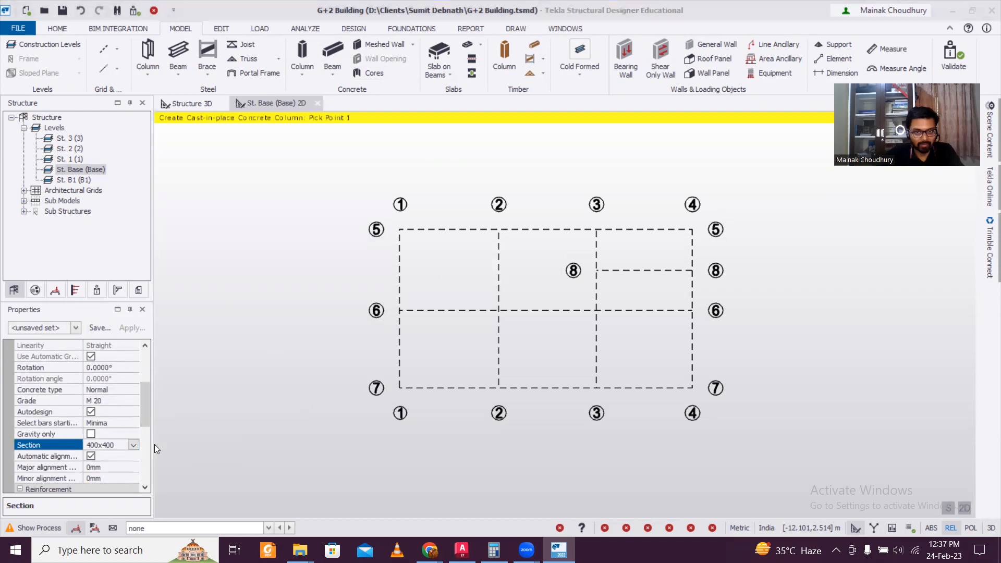
{"action": "double_click", "coordinate": [623, 193]}
{"action": "type", "text": "300"}
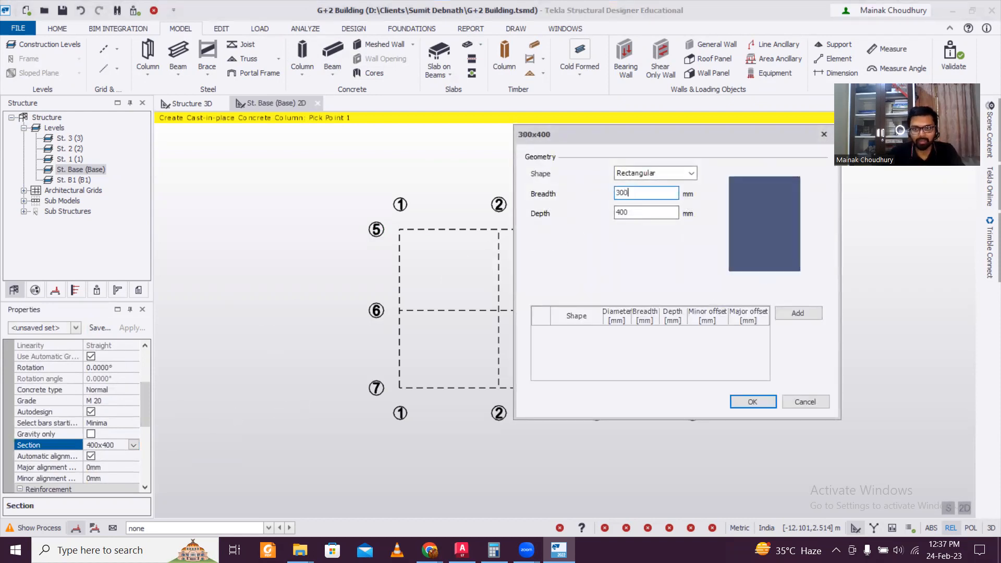
{"action": "double_click", "coordinate": [645, 208]}
{"action": "type", "text": "300"}
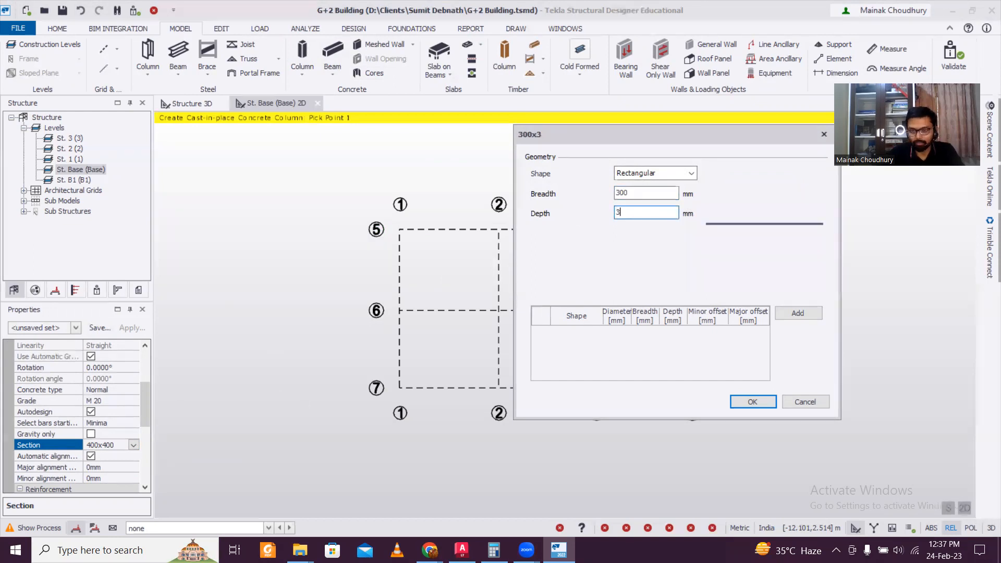
{"action": "left_click", "coordinate": [747, 402]}
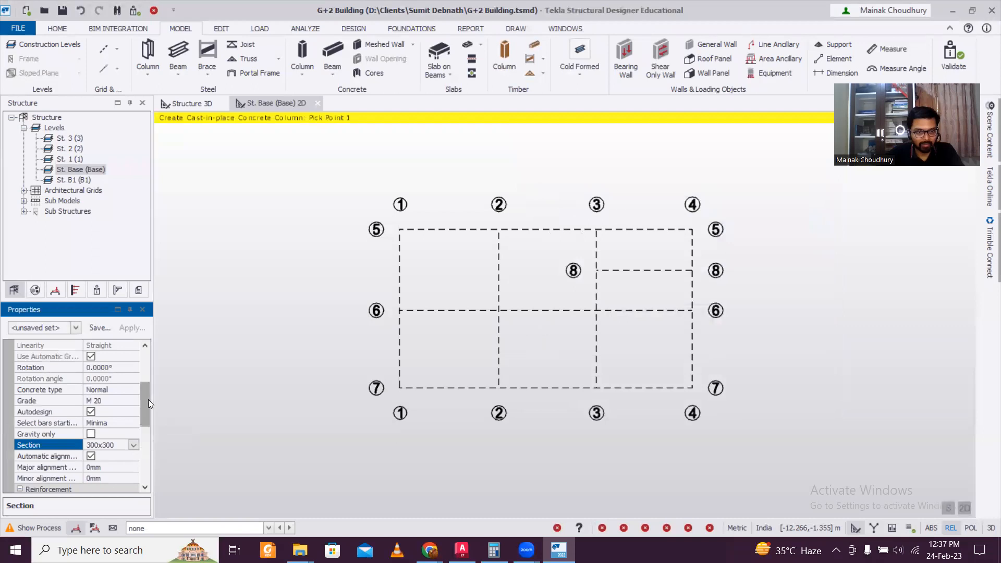
Turn off automatic column alignment and set the rebar steel classes to Fe 500
{"action": "left_click_drag", "start_coordinate": [148, 399], "coordinate": [149, 417]}
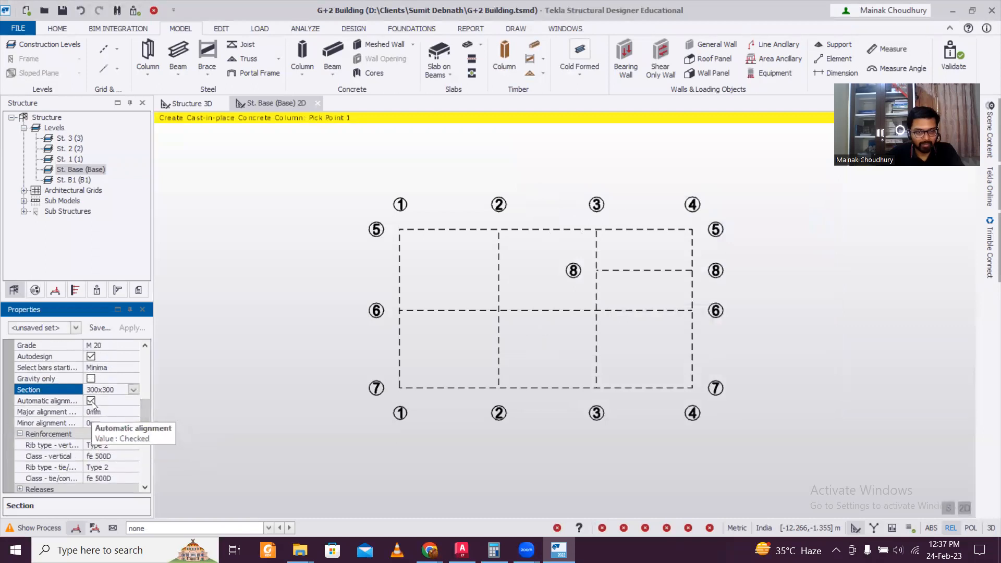
{"action": "left_click", "coordinate": [91, 401]}
{"action": "left_click_drag", "start_coordinate": [146, 414], "coordinate": [145, 438]}
{"action": "left_click", "coordinate": [134, 400]}
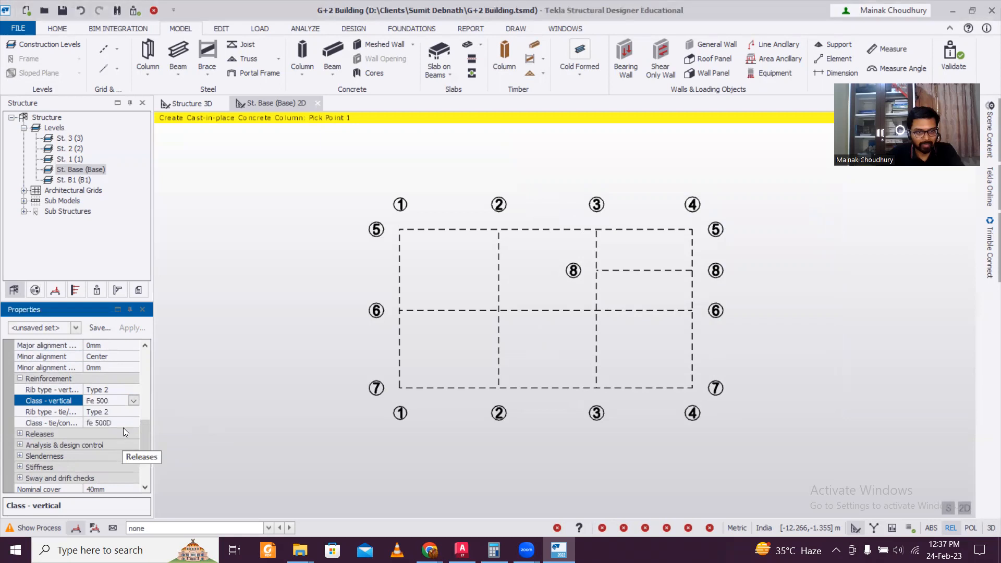
{"action": "left_click", "coordinate": [132, 423]}
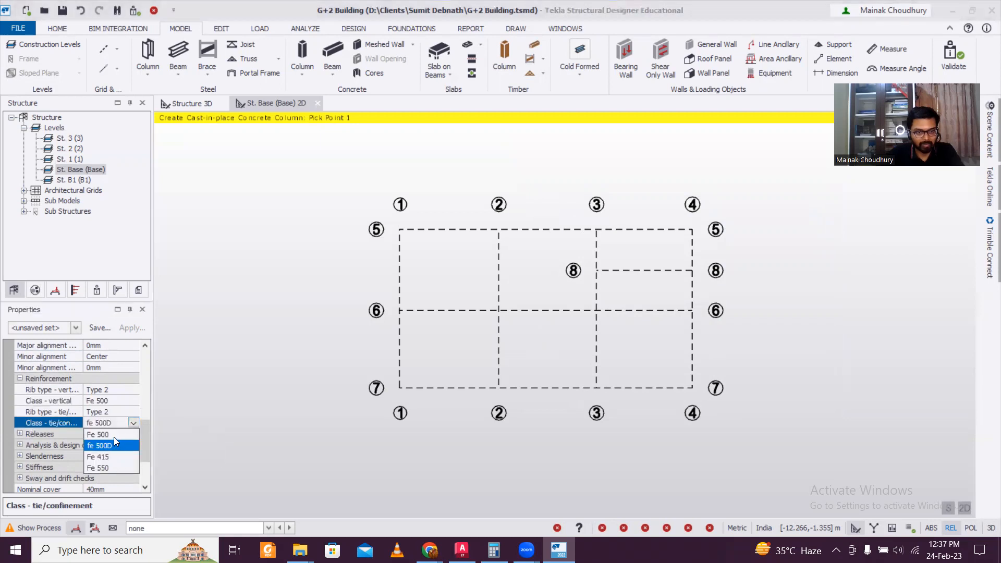
{"action": "left_click", "coordinate": [113, 436]}
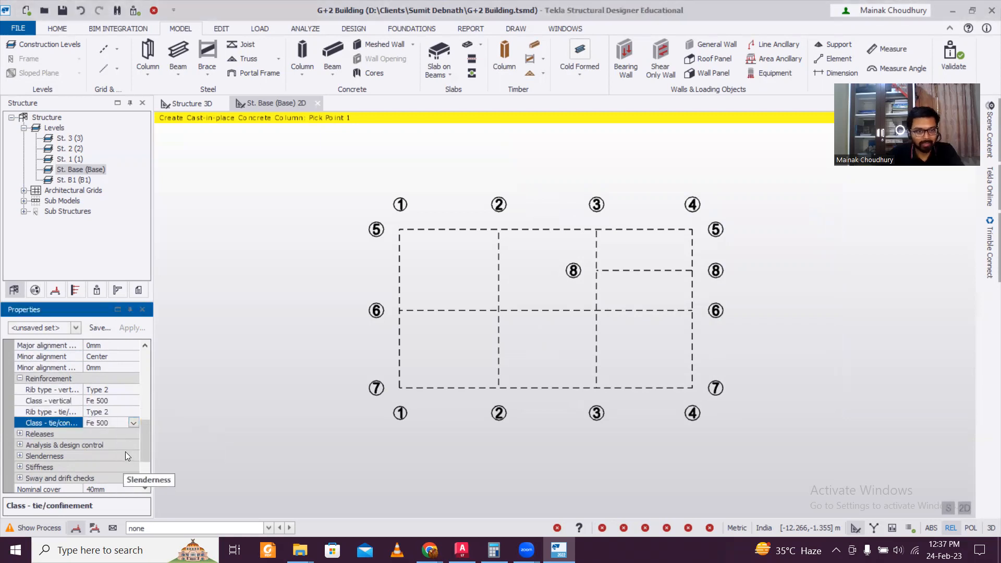
{"action": "left_click_drag", "start_coordinate": [147, 440], "coordinate": [143, 368]}
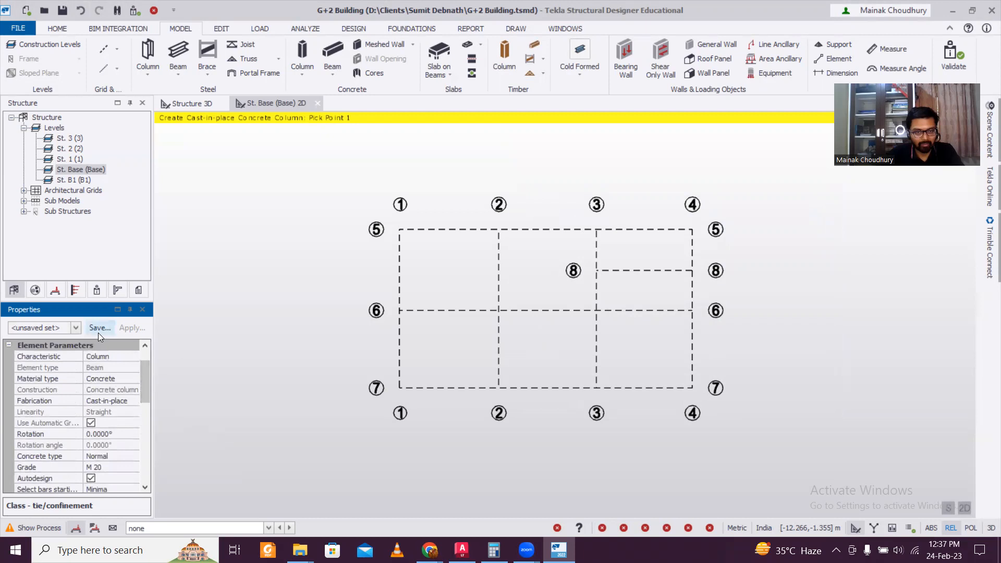
Window-select the grid to place columns at every intersection, checking them in 3D
{"action": "left_click_drag", "start_coordinate": [349, 195], "coordinate": [732, 438]}
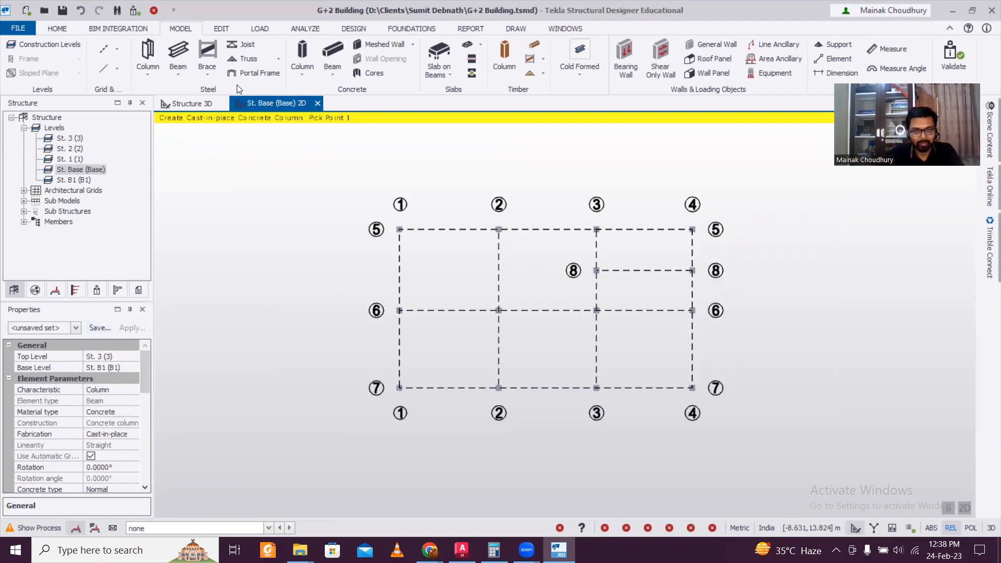
{"action": "left_click", "coordinate": [199, 105]}
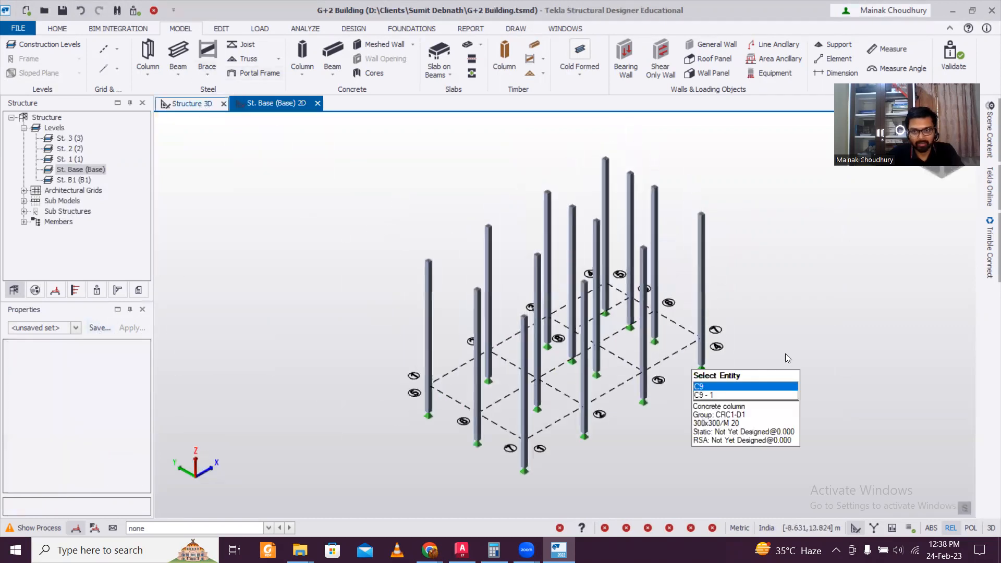
{"action": "right_click_drag", "start_coordinate": [690, 345], "coordinate": [649, 336]}
{"action": "mouse_move", "coordinate": [648, 337]}
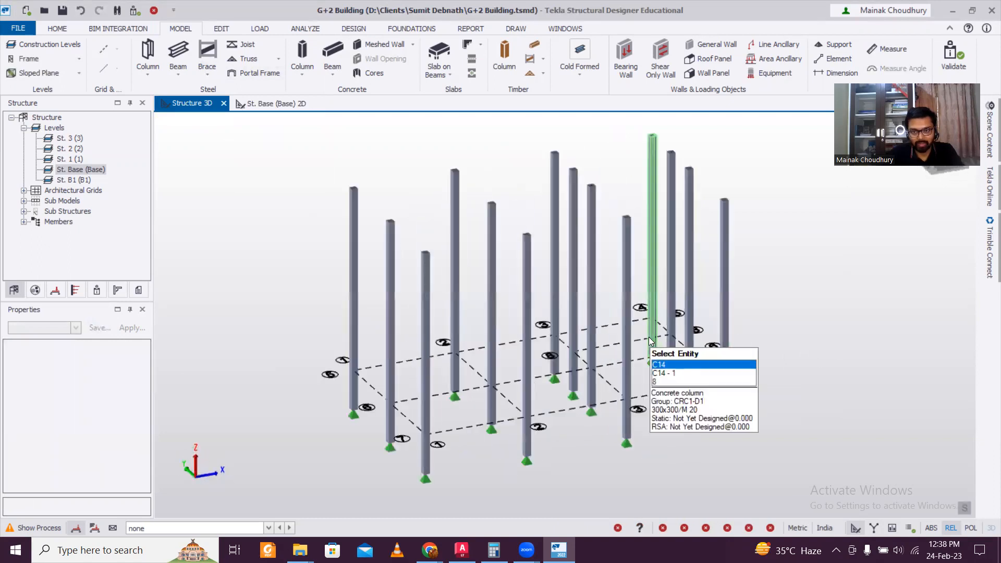
{"action": "left_click", "coordinate": [272, 103]}
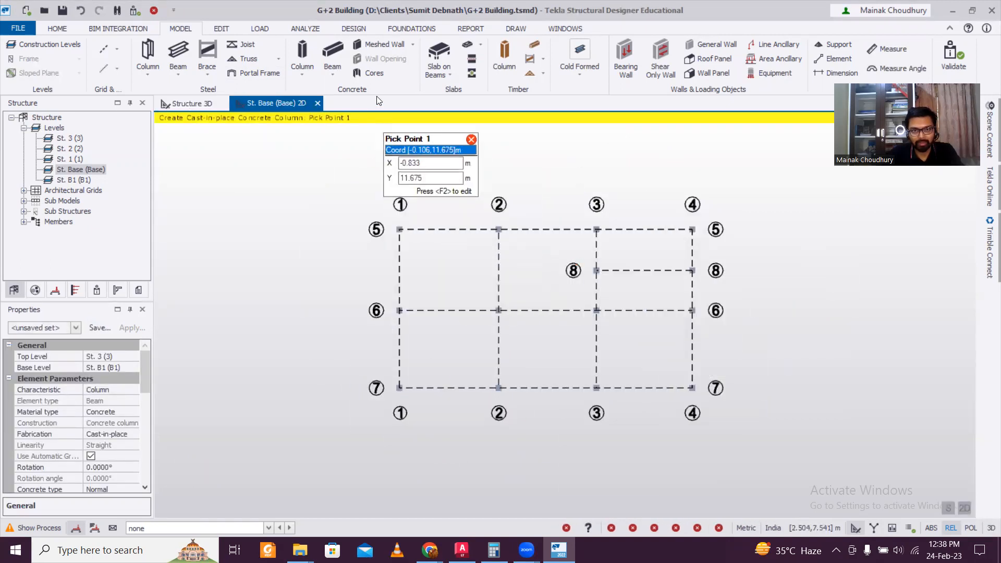
{"action": "left_click", "coordinate": [332, 55]}
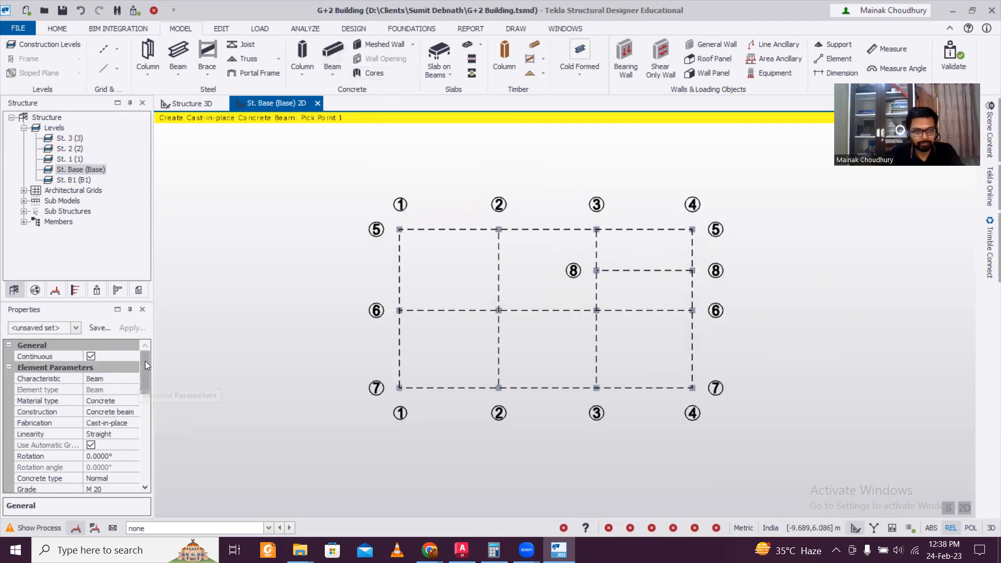
Define a 250x350 beam section and window-select the Base grid to place beams on every line
{"action": "scroll", "coordinate": [147, 377], "scroll_direction": "down", "scroll_amount": 3}
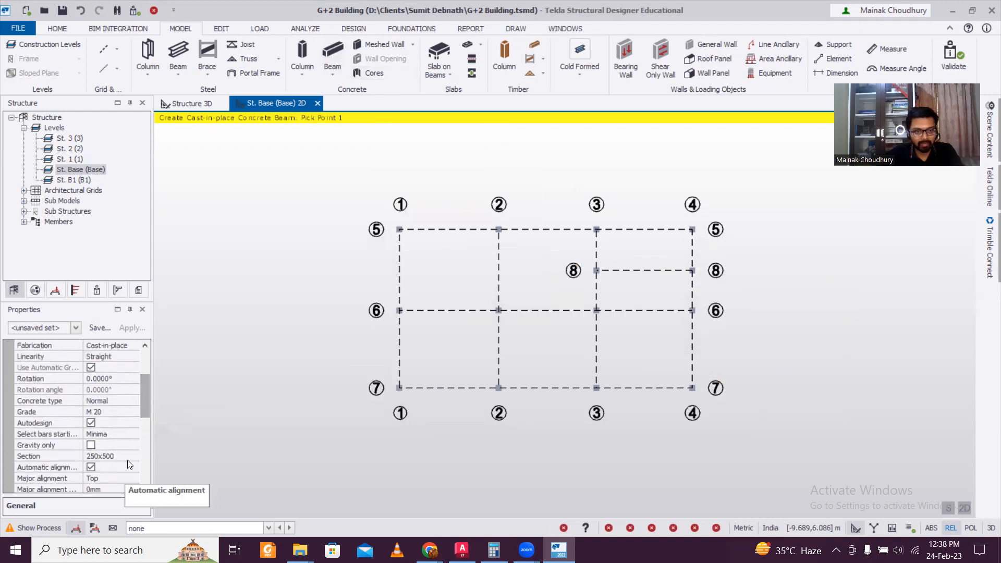
{"action": "left_click", "coordinate": [132, 456]}
{"action": "left_click", "coordinate": [134, 457]}
{"action": "left_click", "coordinate": [120, 480]}
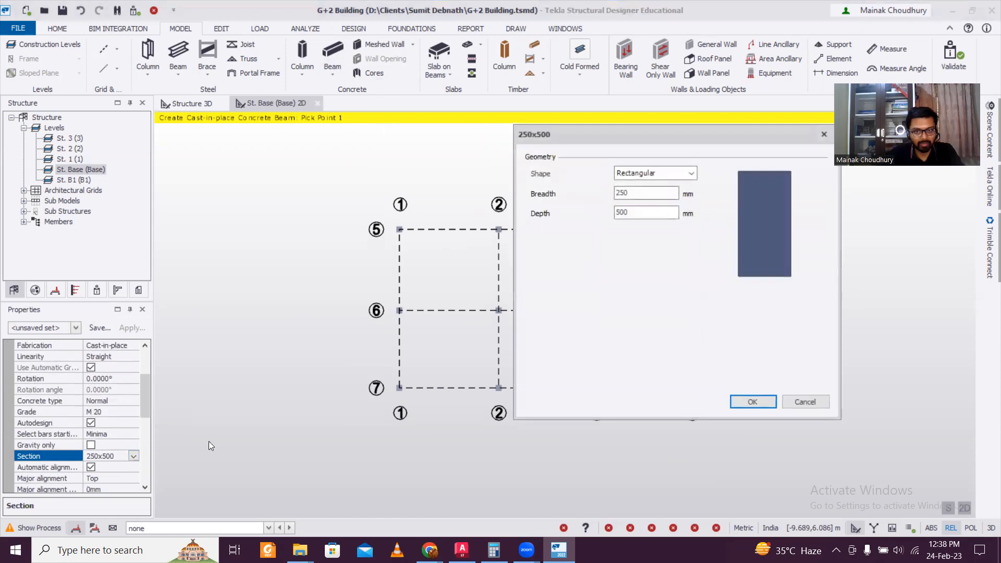
{"action": "double_click", "coordinate": [629, 210]}
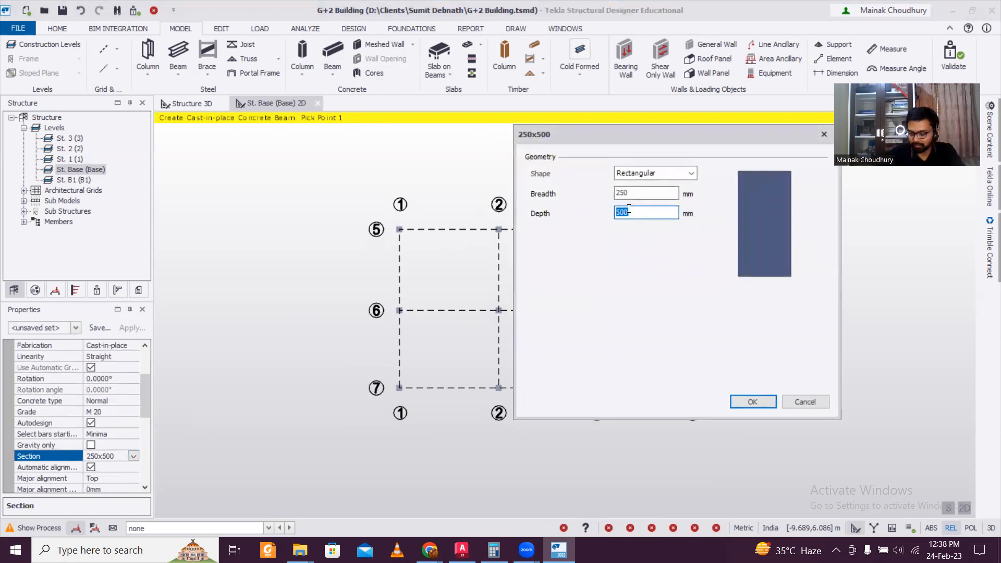
{"action": "type", "text": "350"}
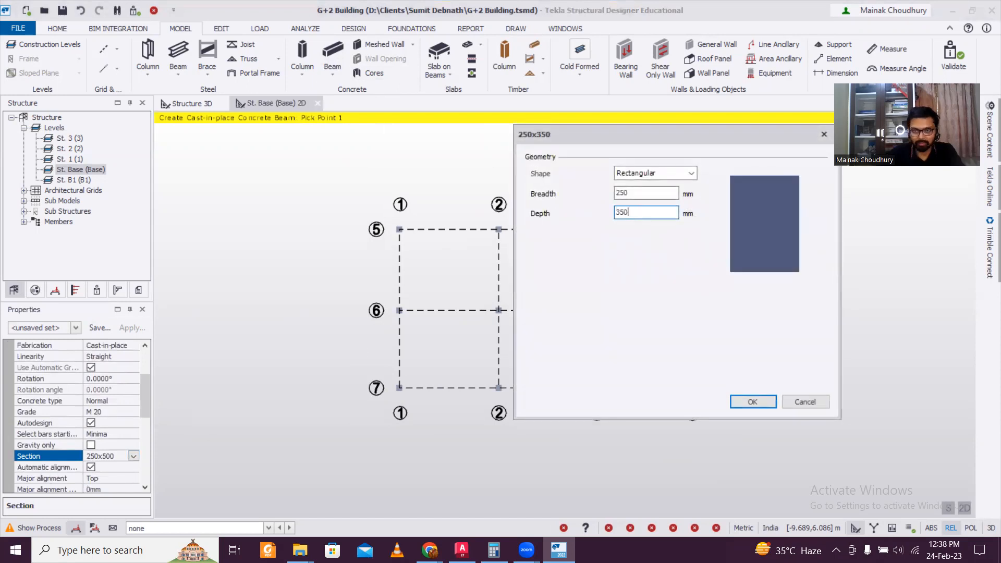
{"action": "left_click", "coordinate": [755, 402]}
{"action": "left_click_drag", "start_coordinate": [378, 207], "coordinate": [790, 439]}
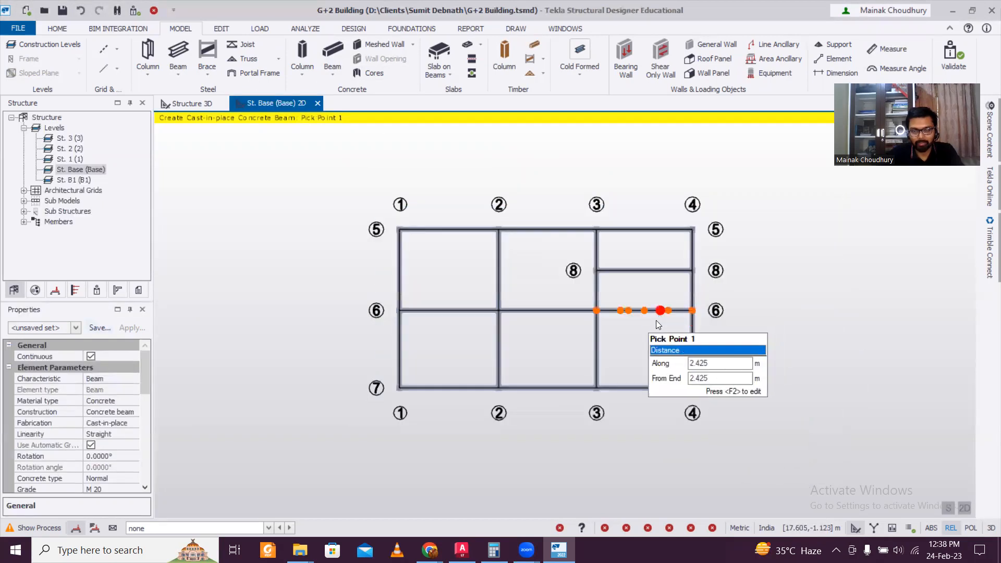
{"action": "left_click", "coordinate": [201, 106]}
Set level 1's source to Base in Construction Levels so it copies the beam layout
{"action": "right_click_drag", "start_coordinate": [802, 388], "coordinate": [782, 378]}
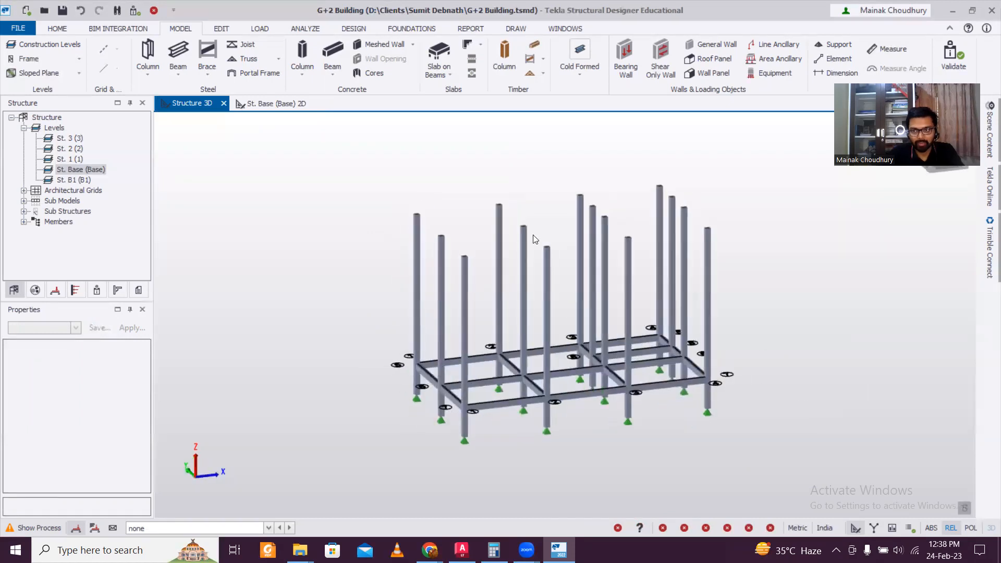
{"action": "left_click", "coordinate": [31, 44]}
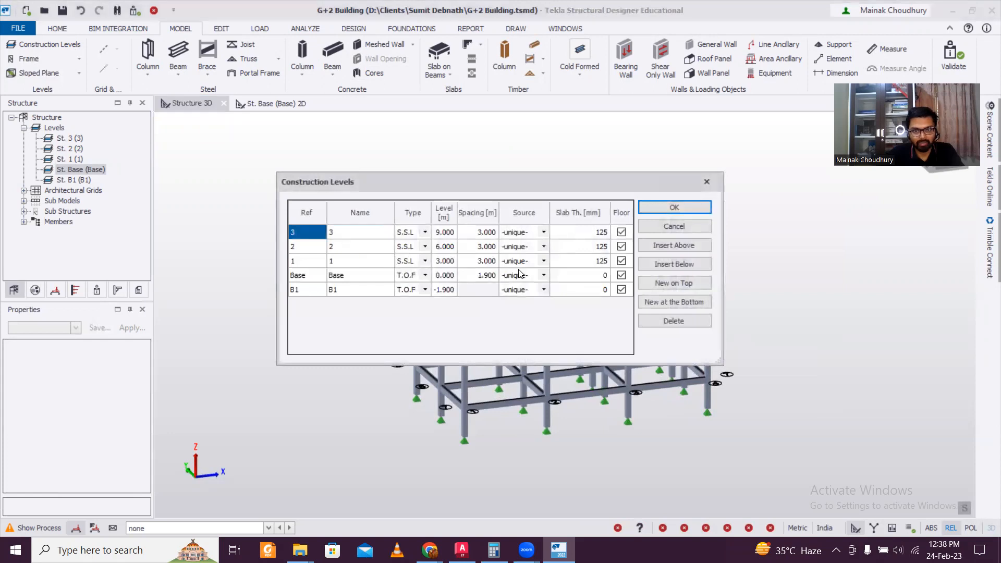
{"action": "left_click", "coordinate": [543, 261]}
{"action": "left_click", "coordinate": [544, 261]}
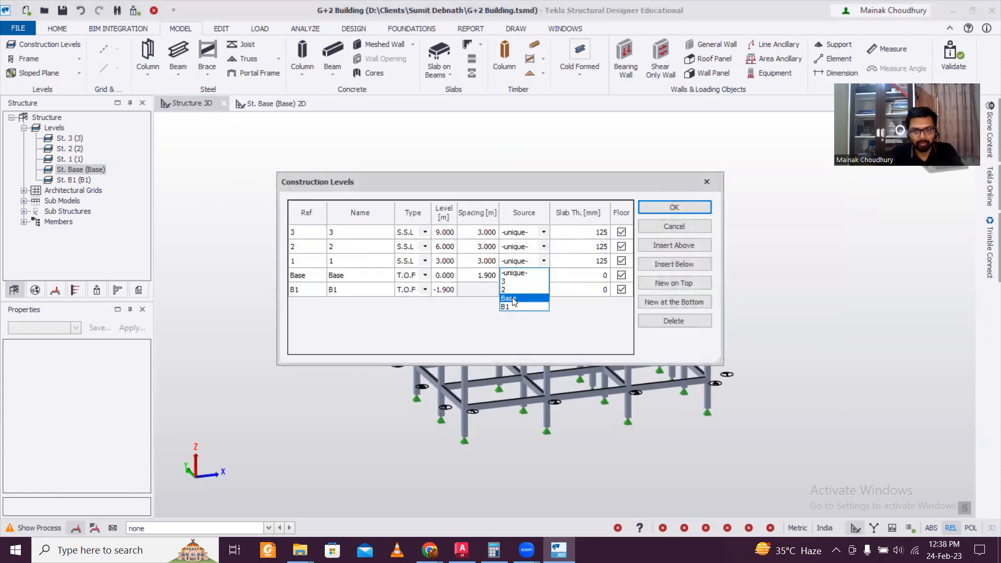
{"action": "left_click", "coordinate": [522, 282]}
{"action": "left_click", "coordinate": [659, 206]}
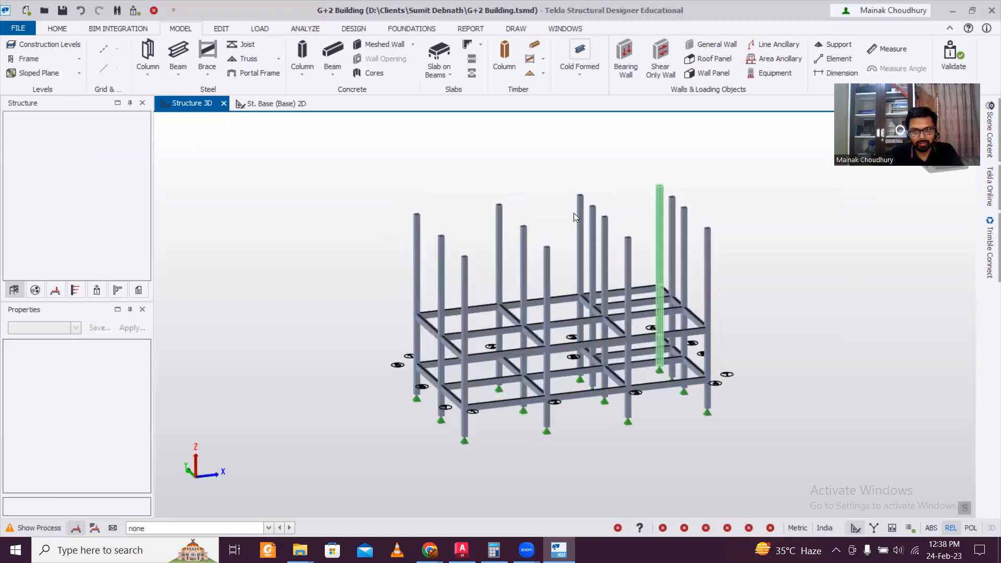
Reset level 1's source to -unique-, check the beams in 3D, and open the level 1 plan
{"action": "left_click", "coordinate": [50, 45]}
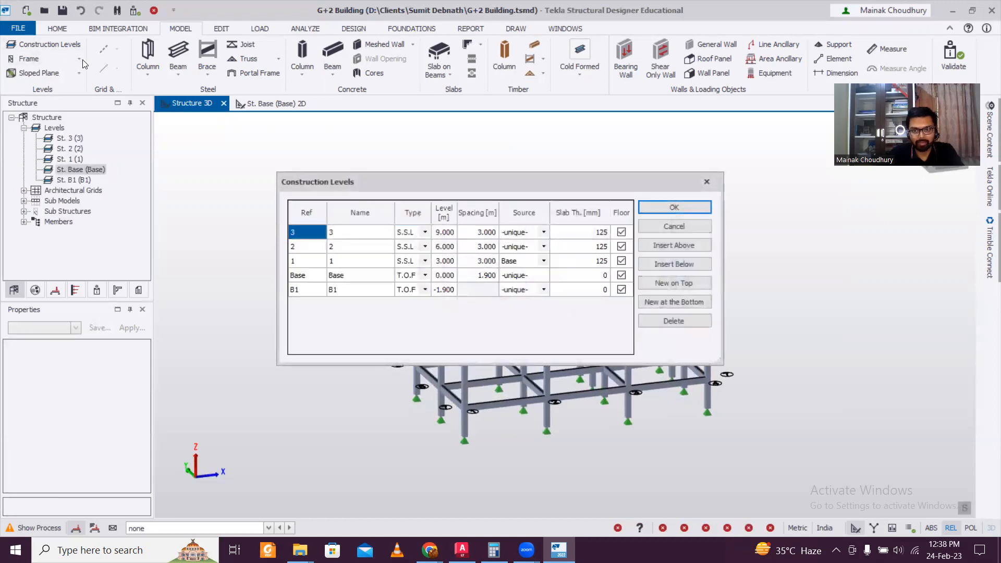
{"action": "left_click", "coordinate": [537, 274]}
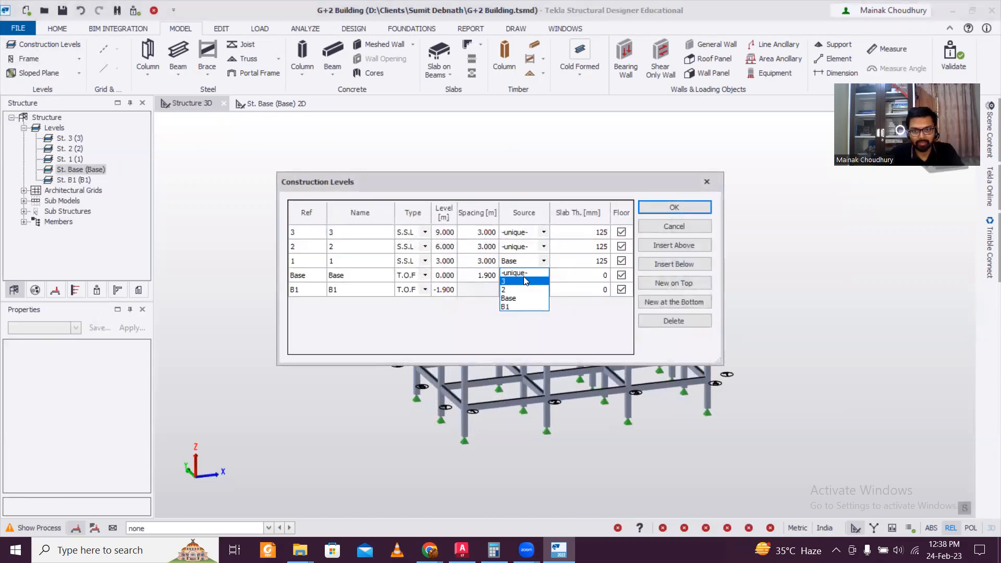
{"action": "left_click", "coordinate": [521, 272]}
{"action": "left_click", "coordinate": [674, 207]}
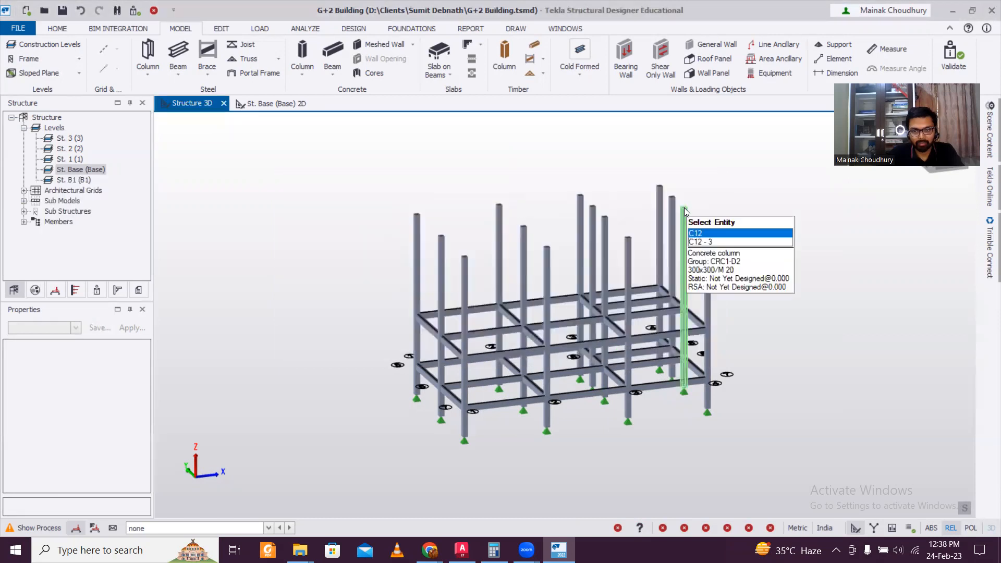
{"action": "right_click_drag", "start_coordinate": [818, 348], "coordinate": [634, 358]}
{"action": "right_click_drag", "start_coordinate": [330, 410], "coordinate": [836, 344]}
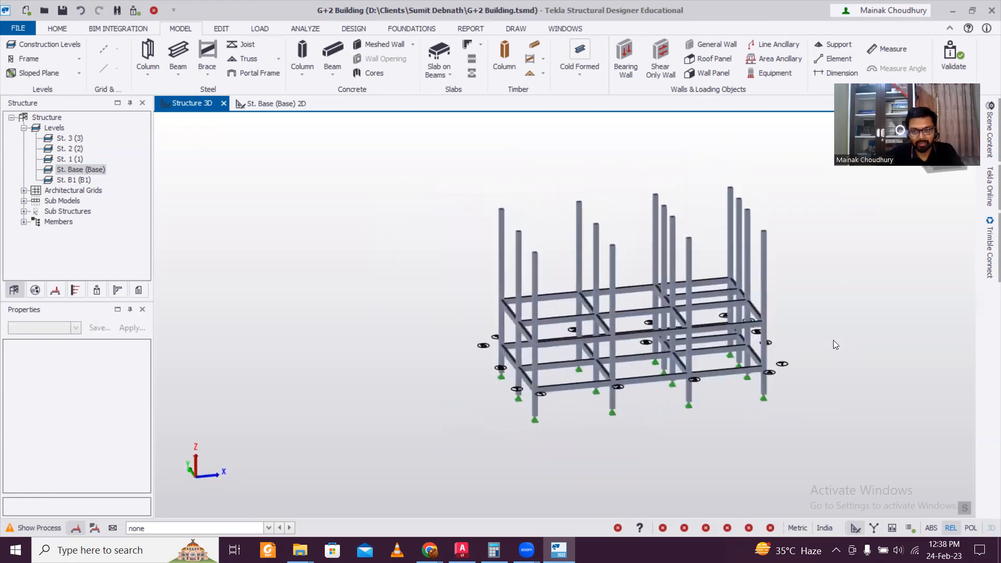
{"action": "mouse_move", "coordinate": [567, 316]}
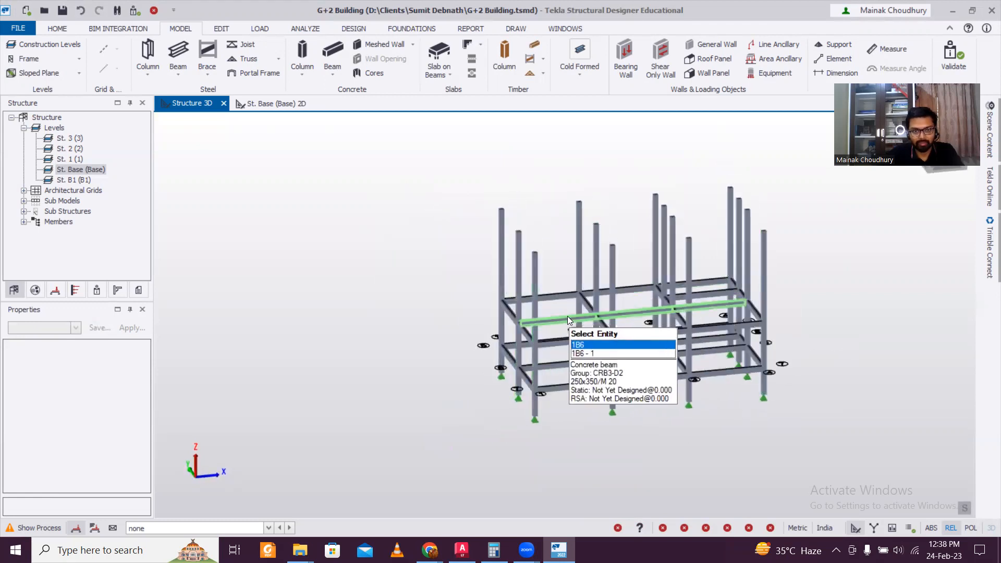
{"action": "double_click", "coordinate": [77, 160]}
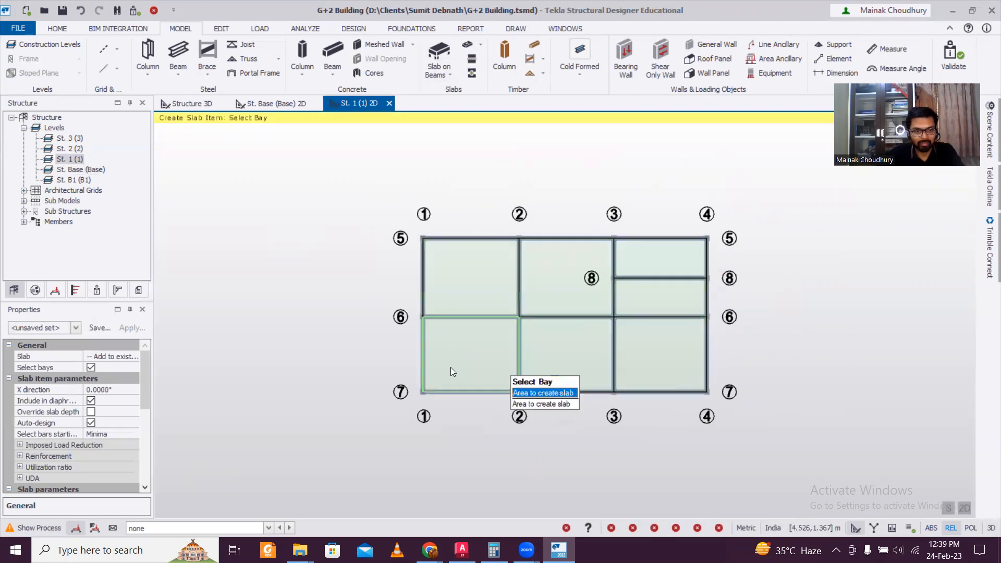
Place slab S 1 in six level 1 bays, skipping the small top-right bay, then view in 3D
{"action": "mouse_move", "coordinate": [143, 386]}
{"action": "left_mouse_down"}
{"action": "mouse_move", "coordinate": [141, 439]}
{"action": "mouse_move", "coordinate": [143, 392]}
{"action": "left_mouse_up"}
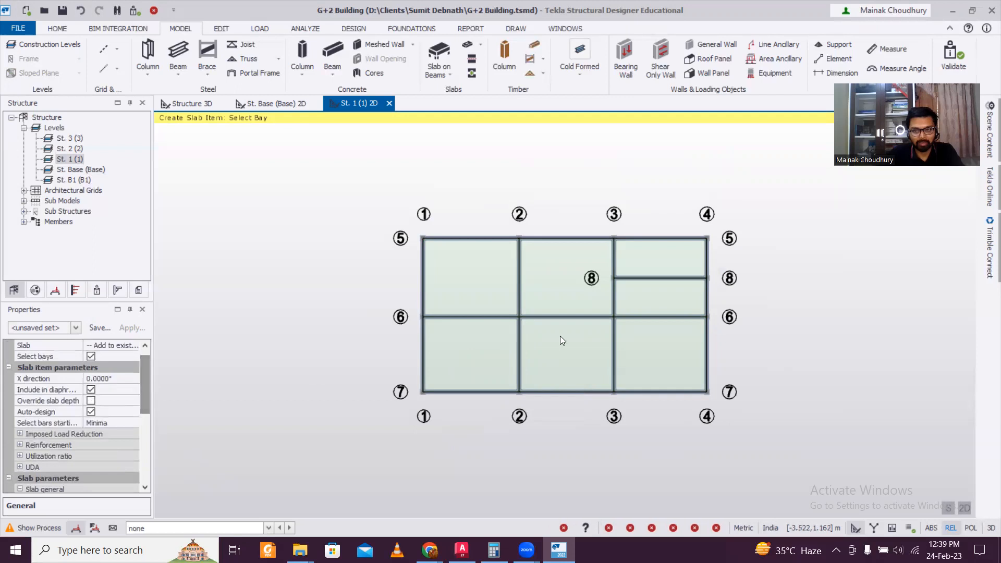
{"action": "left_click", "coordinate": [464, 278]}
{"action": "left_click", "coordinate": [567, 365]}
{"action": "left_click", "coordinate": [565, 298]}
{"action": "left_click", "coordinate": [640, 343]}
{"action": "left_click", "coordinate": [650, 303]}
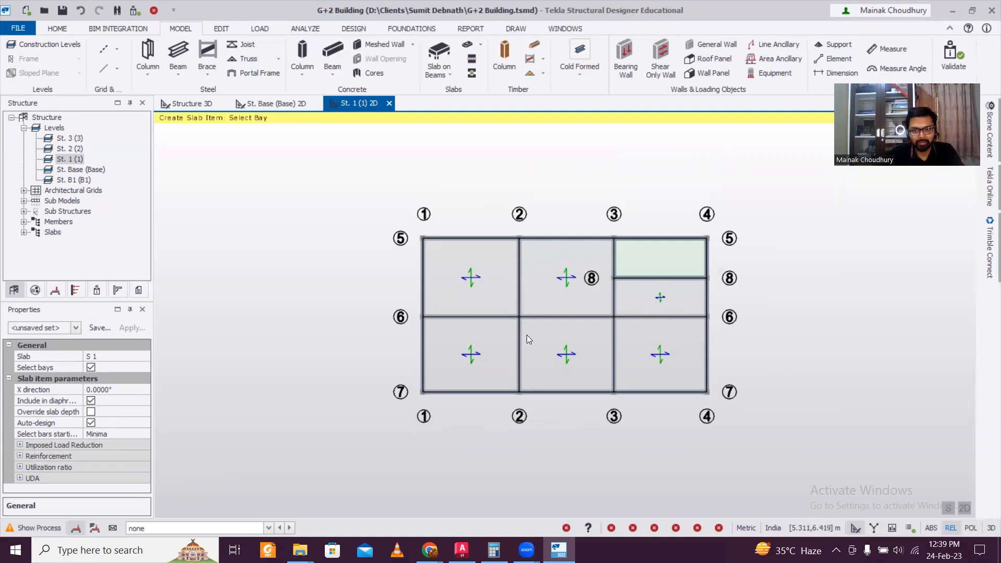
{"action": "left_click", "coordinate": [198, 103]}
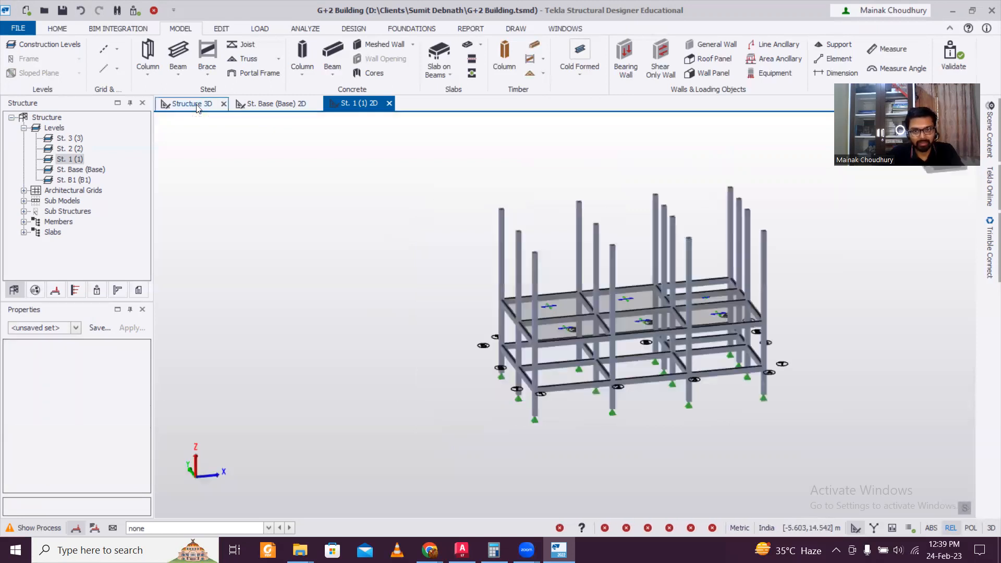
Set the Source of levels 2 and 3 to level 1 so they copy its beams and slabs
{"action": "right_click_drag", "start_coordinate": [524, 409], "coordinate": [672, 409]}
{"action": "middle_click_drag", "start_coordinate": [765, 352], "coordinate": [590, 351]}
{"action": "scroll", "coordinate": [603, 353], "scroll_direction": "up", "scroll_amount": 2}
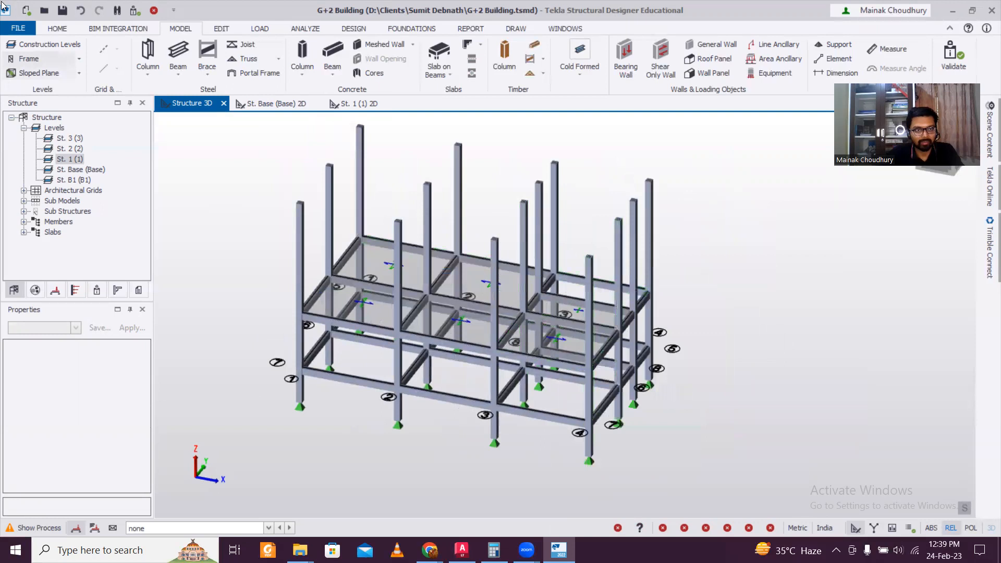
{"action": "left_click", "coordinate": [46, 44]}
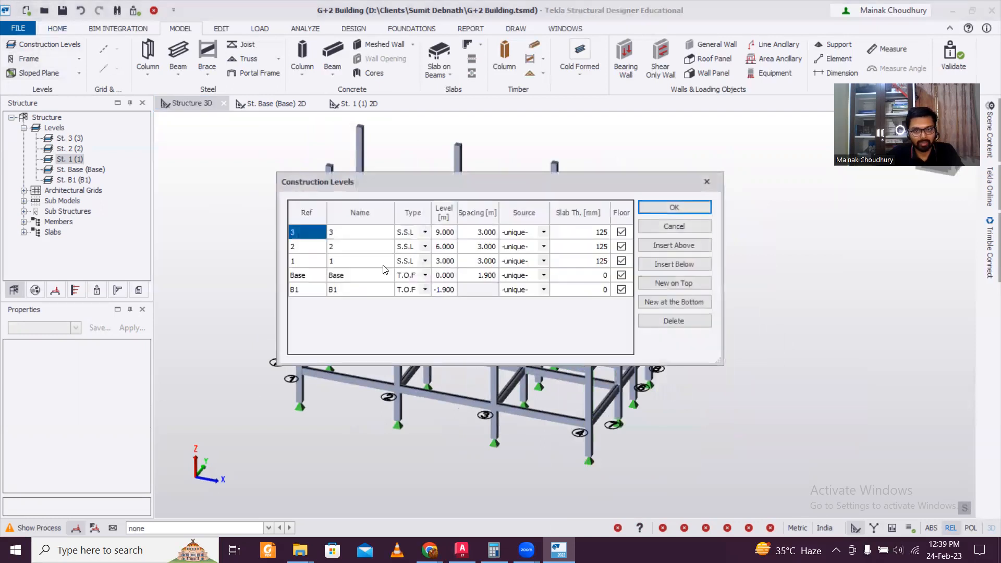
{"action": "left_click", "coordinate": [545, 248]}
{"action": "left_click", "coordinate": [526, 276]}
{"action": "left_click", "coordinate": [541, 234]}
{"action": "left_click", "coordinate": [543, 232]}
{"action": "left_click", "coordinate": [527, 251]}
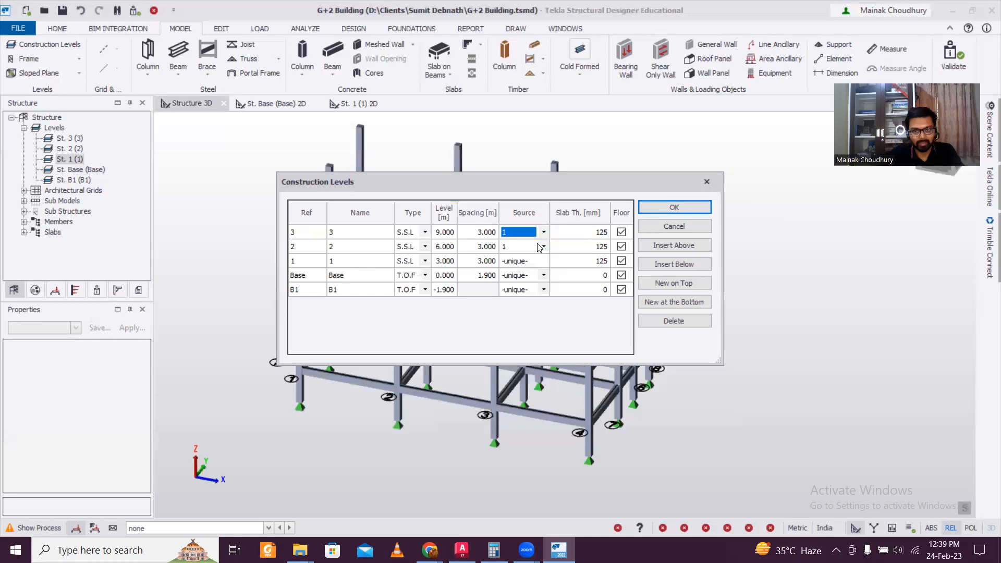
{"action": "left_click", "coordinate": [673, 208]}
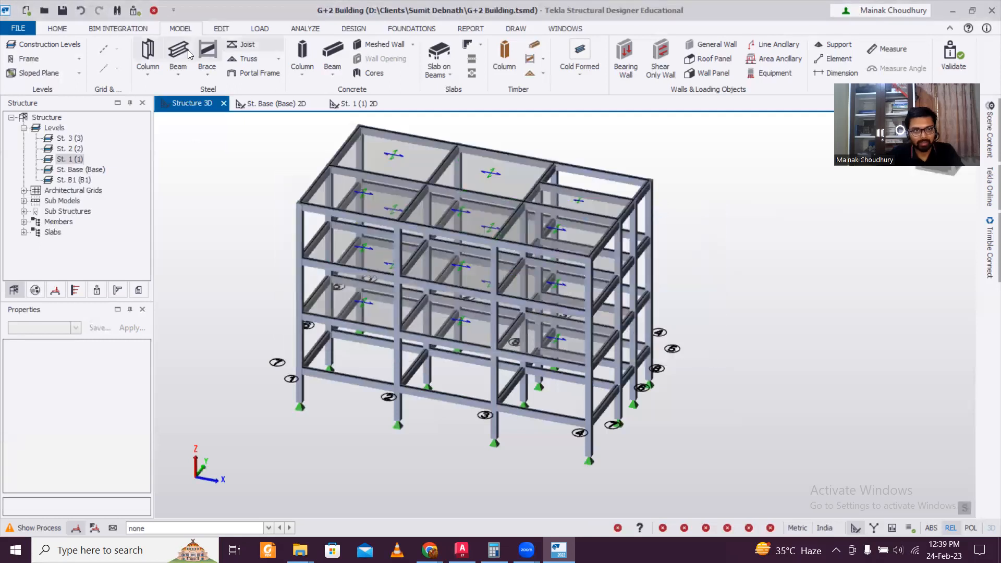
Set the Source of levels 2 and 3 back to -unique- so they are independent again
{"action": "left_click", "coordinate": [50, 45]}
{"action": "left_click", "coordinate": [534, 261]}
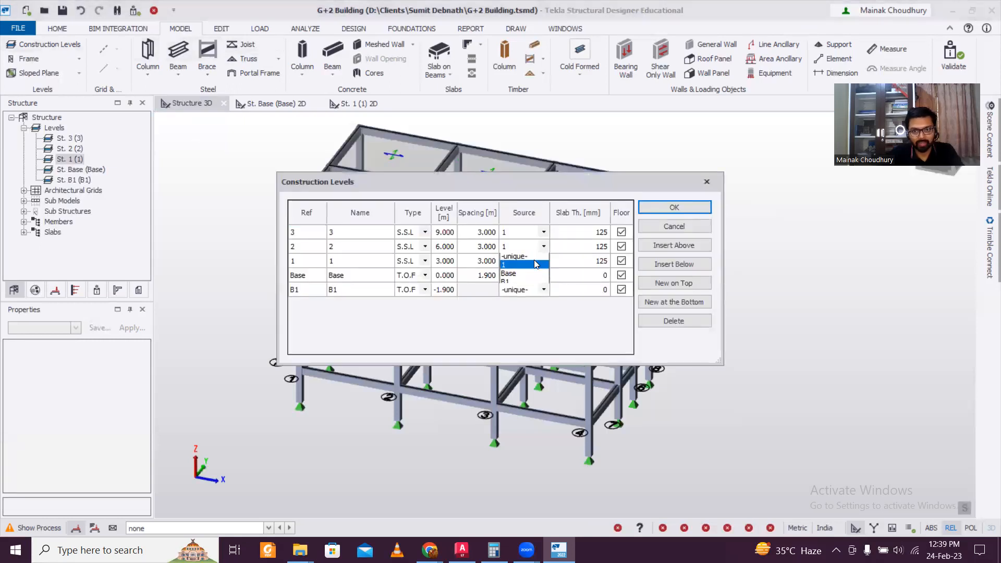
{"action": "left_click", "coordinate": [531, 259]}
{"action": "left_click", "coordinate": [547, 244]}
{"action": "left_click", "coordinate": [527, 240]}
{"action": "left_click", "coordinate": [674, 208]}
{"action": "middle_click_drag", "start_coordinate": [714, 272], "coordinate": [409, 313]}
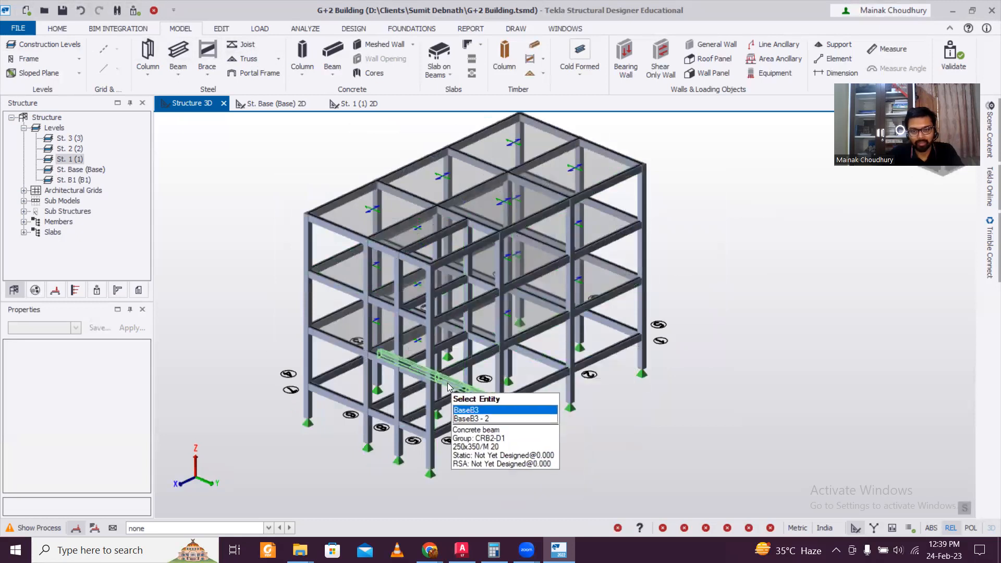
Insert level 4 above level 3 at 2.8 m spacing (11.800 m)
{"action": "left_click", "coordinate": [46, 46]}
{"action": "left_click", "coordinate": [679, 250]}
{"action": "left_click", "coordinate": [474, 233]}
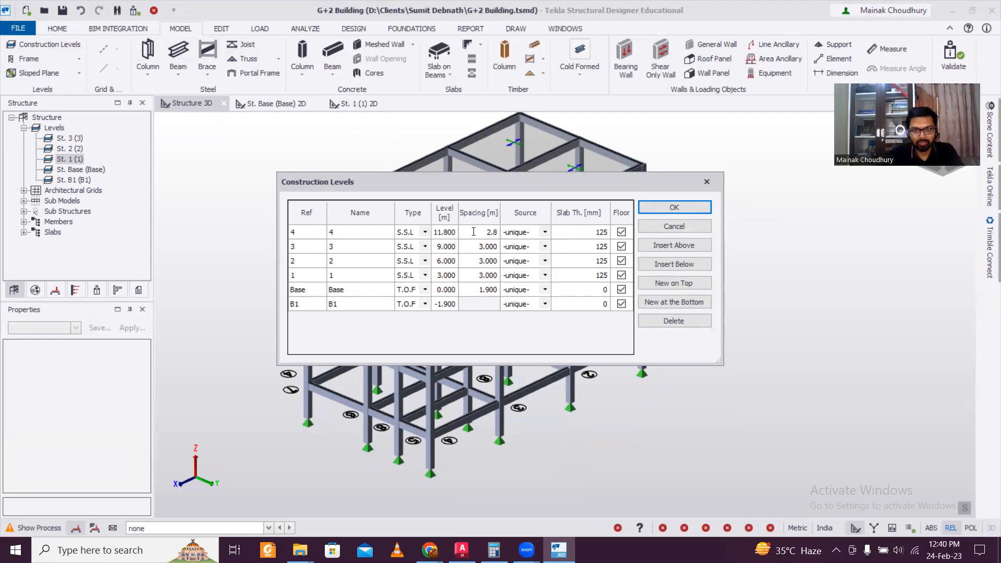
{"action": "left_click", "coordinate": [672, 208]}
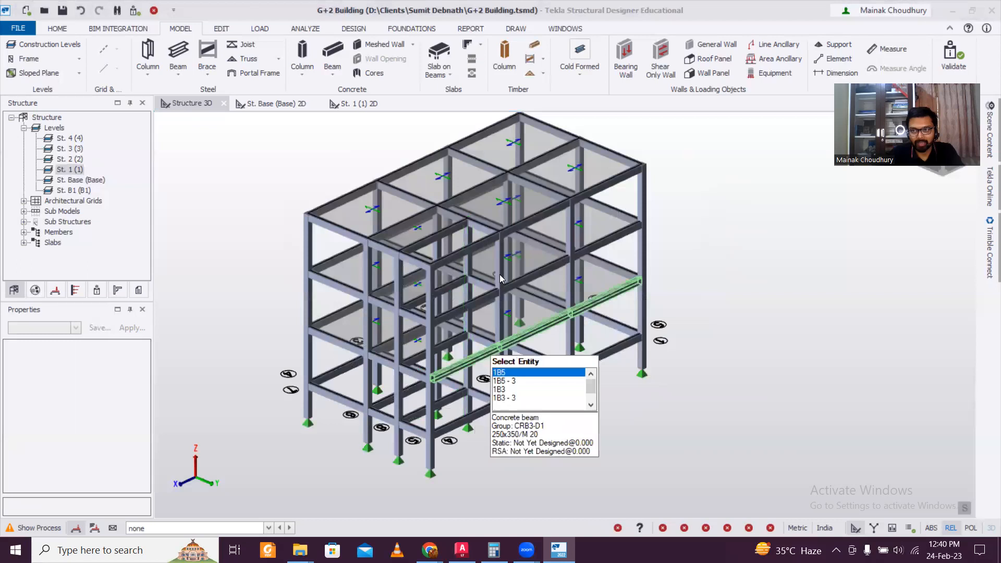
Raise the top level of columns C13, C14 and two others to St. 4, then open its plan
{"action": "middle_click_drag", "start_coordinate": [427, 453], "coordinate": [438, 384]}
{"action": "left_click", "coordinate": [440, 385]}
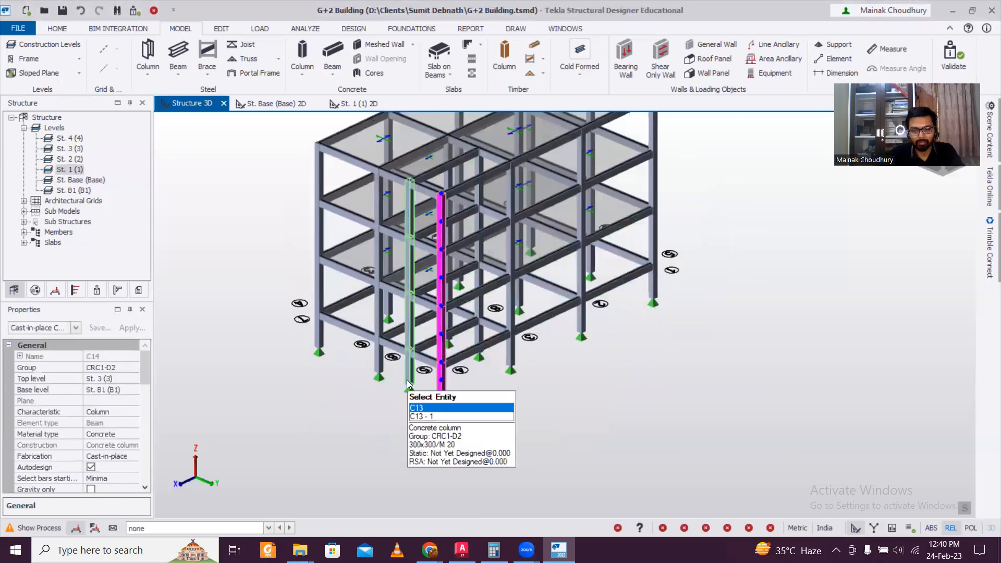
{"action": "left_click", "coordinate": [408, 384]}
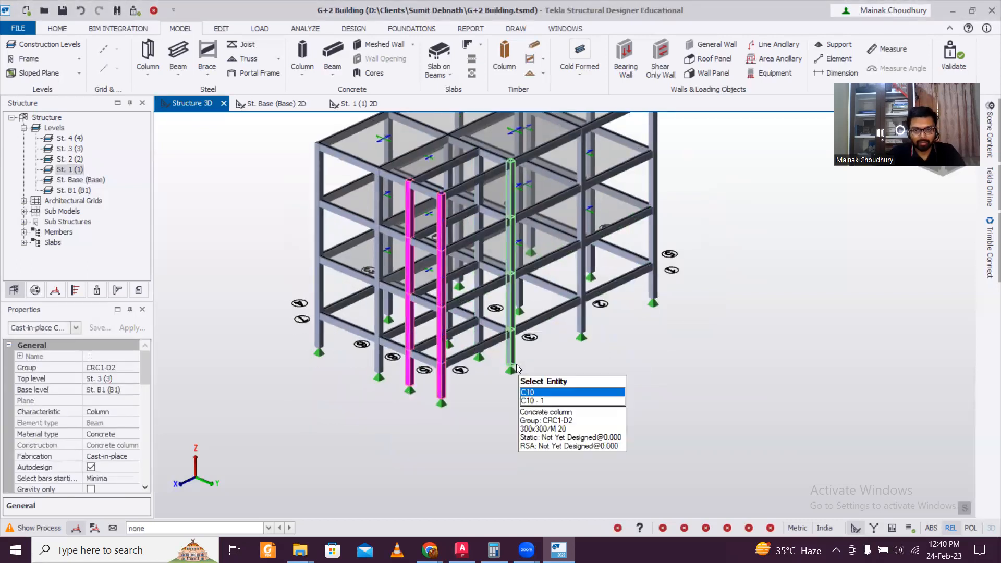
{"action": "left_click", "coordinate": [482, 340]}
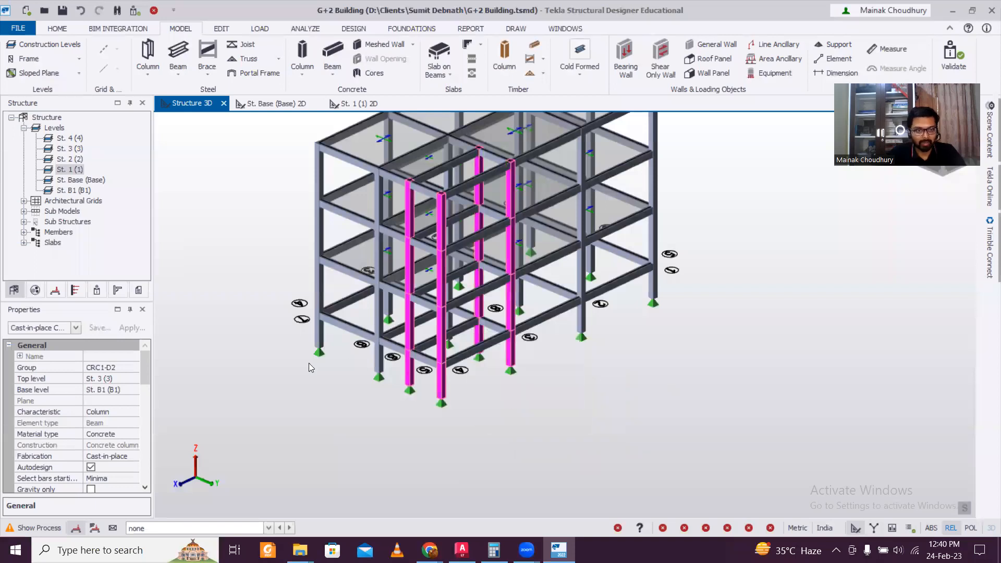
{"action": "left_click", "coordinate": [138, 379]}
{"action": "left_click", "coordinate": [133, 380]}
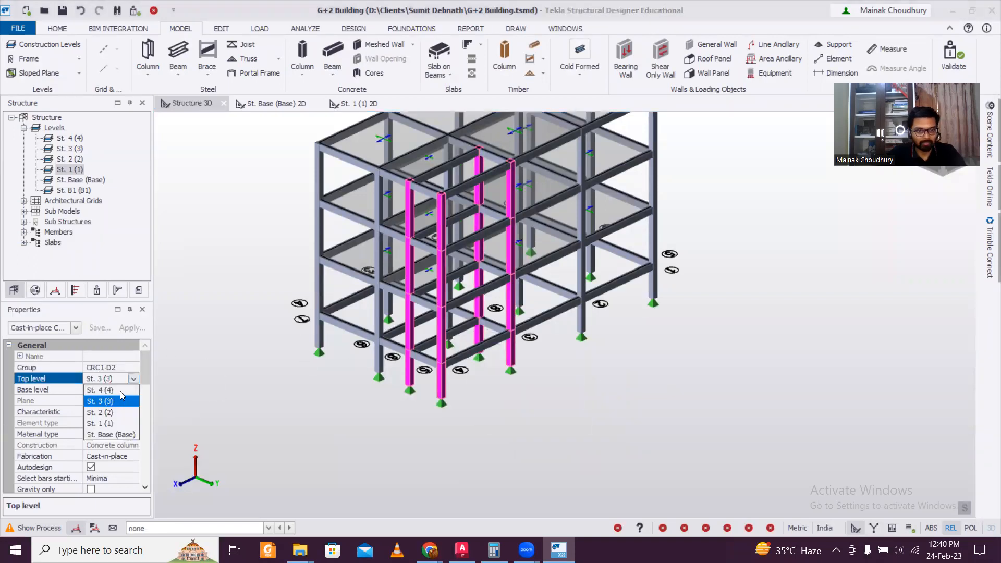
{"action": "left_click", "coordinate": [99, 390]}
{"action": "scroll", "coordinate": [371, 409], "scroll_direction": "down", "scroll_amount": 2}
{"action": "middle_click_drag", "start_coordinate": [631, 310], "coordinate": [564, 332]}
{"action": "double_click", "coordinate": [77, 139]}
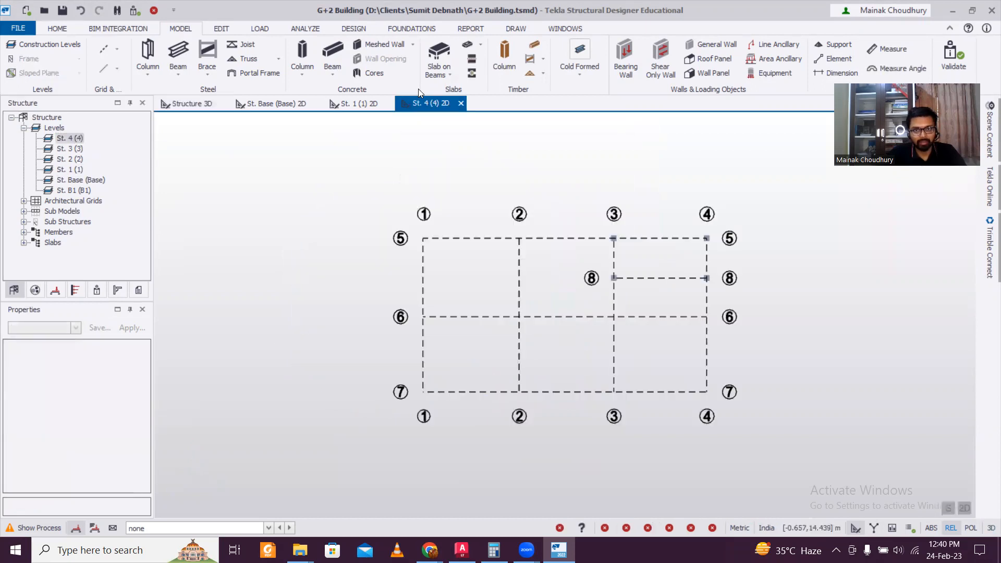
Frame the level 4 bay between grids 3–4 and 5–8 with concrete beams
{"action": "left_click", "coordinate": [331, 54]}
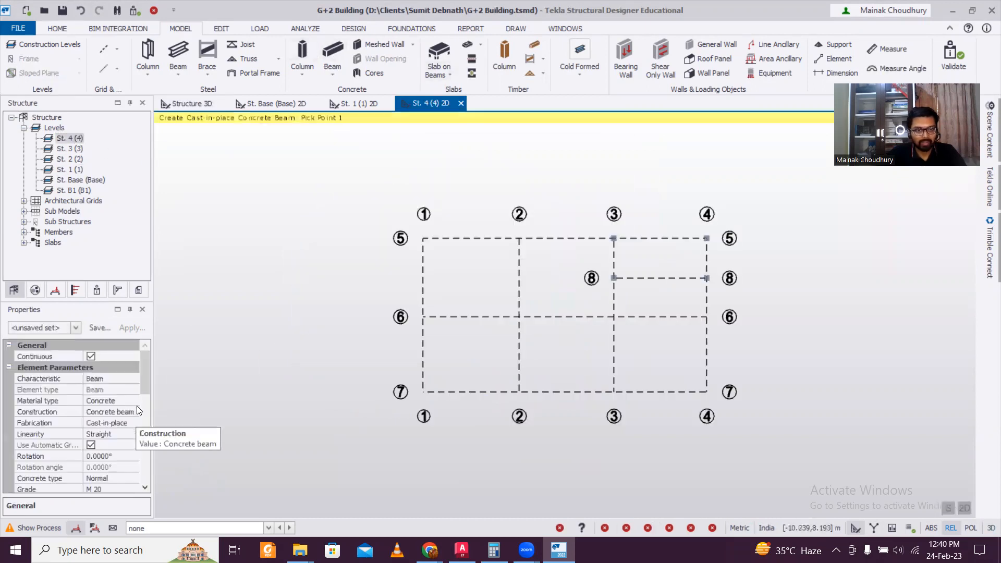
{"action": "left_click_drag", "start_coordinate": [144, 383], "coordinate": [145, 415]}
{"action": "left_click_drag", "start_coordinate": [565, 205], "coordinate": [745, 328]}
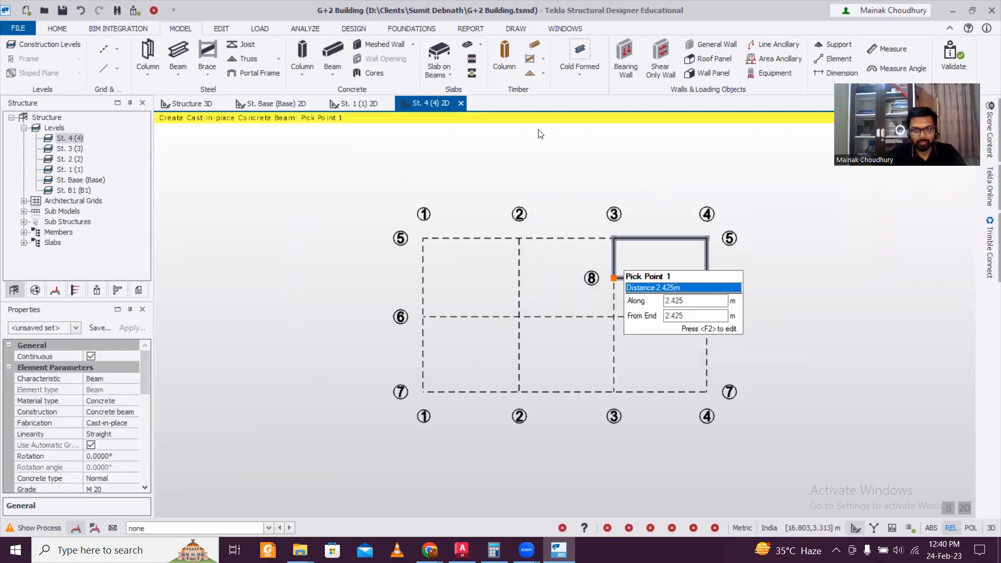
Place slab S 4 on the newly framed bay and view it in Structure 3D
{"action": "left_click", "coordinate": [445, 56]}
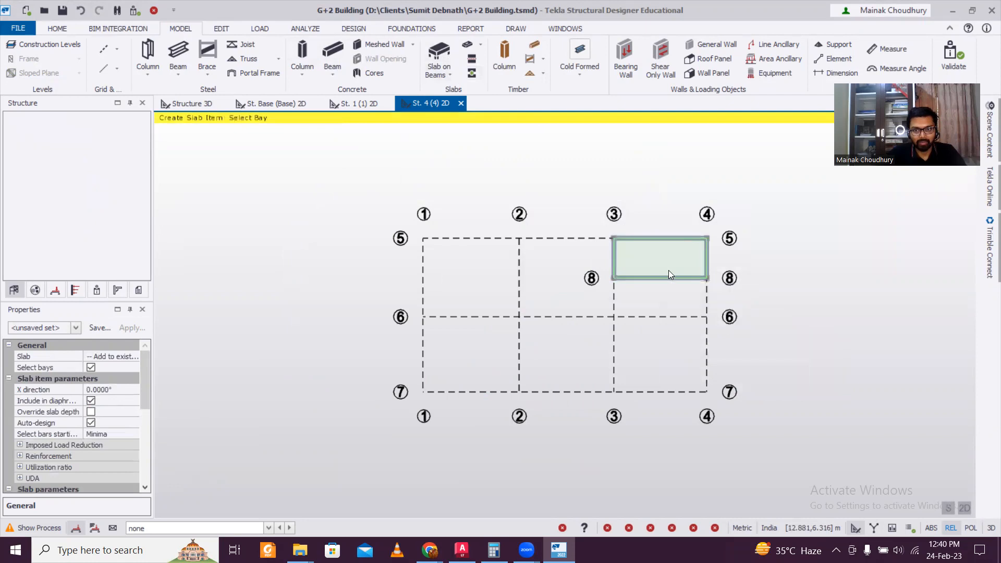
{"action": "left_click", "coordinate": [668, 270]}
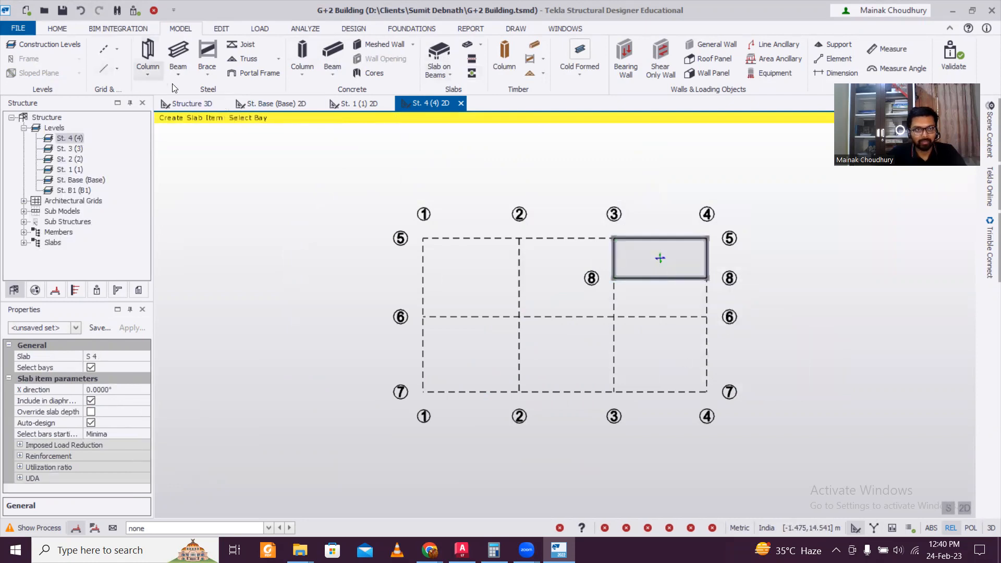
{"action": "left_click", "coordinate": [195, 107]}
{"action": "middle_click_drag", "start_coordinate": [737, 328], "coordinate": [579, 264]}
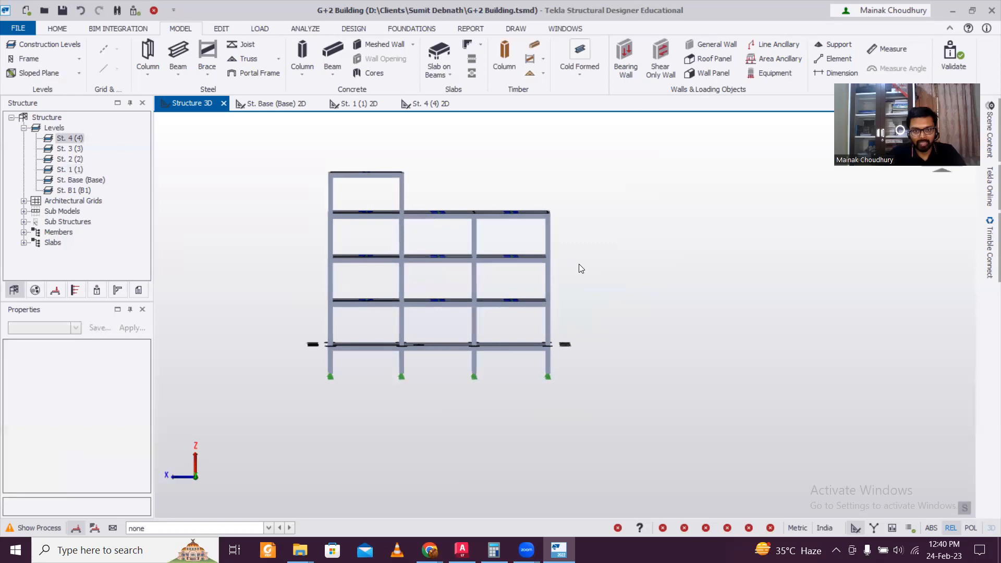
From the BACK view, box-select all 14 column base supports at level B1
{"action": "left_click_drag", "start_coordinate": [594, 434], "coordinate": [229, 378]}
{"action": "scroll", "coordinate": [410, 410], "scroll_direction": "up", "scroll_amount": 5}
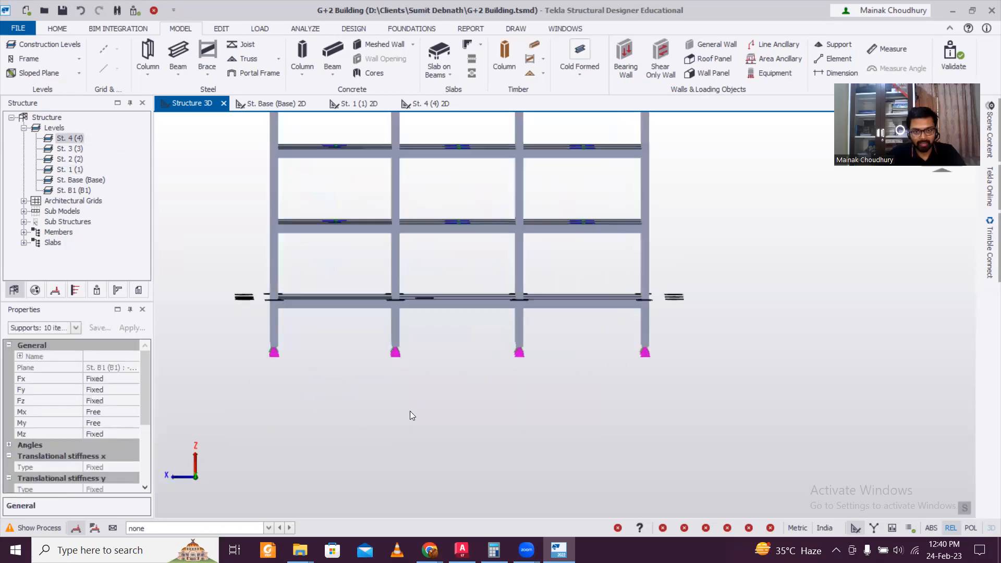
{"action": "middle_click_drag", "start_coordinate": [466, 416], "coordinate": [379, 396]}
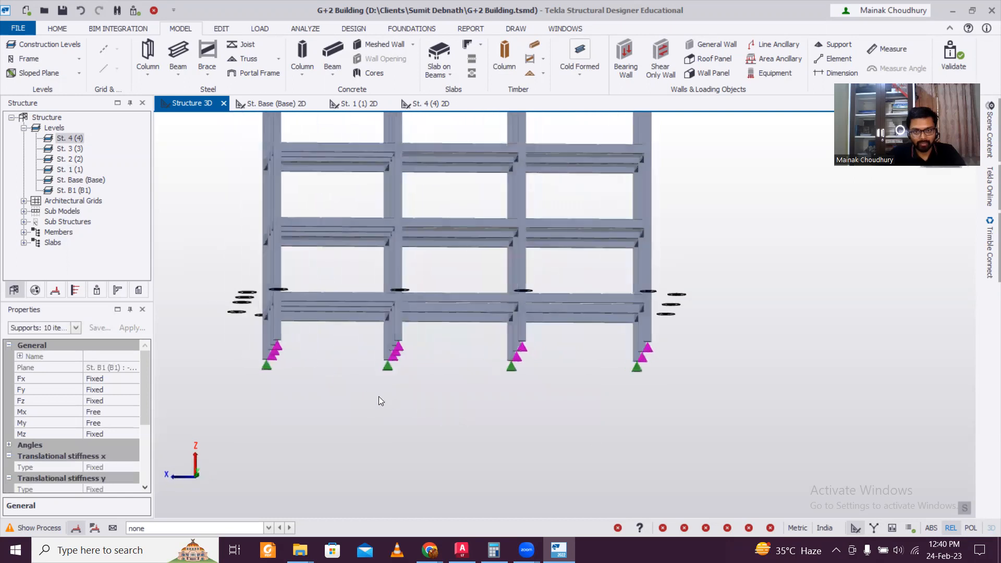
{"action": "left_click_drag", "start_coordinate": [665, 433], "coordinate": [234, 364]}
{"action": "scroll", "coordinate": [522, 410], "scroll_direction": "down", "scroll_amount": 2}
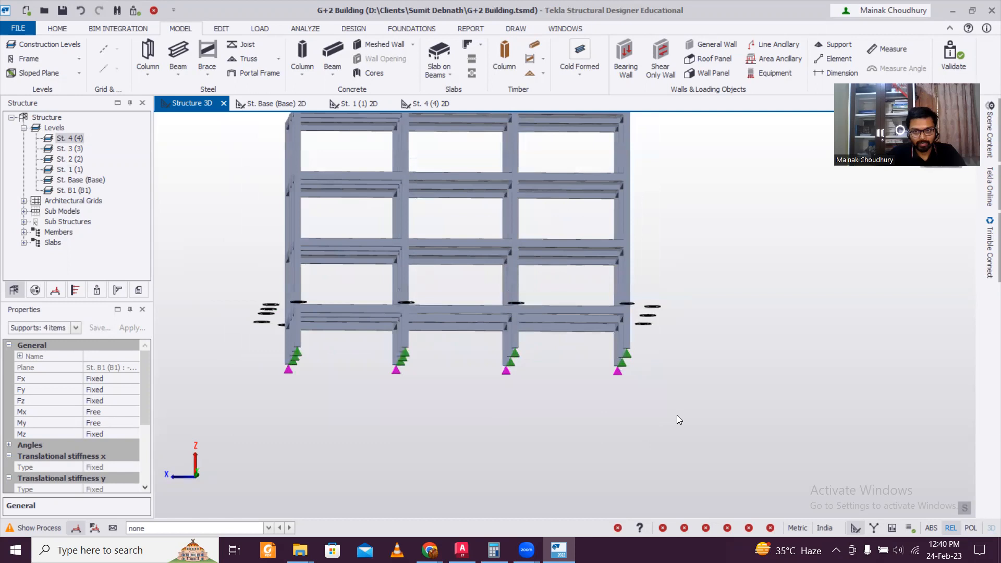
{"action": "left_click", "coordinate": [462, 404]}
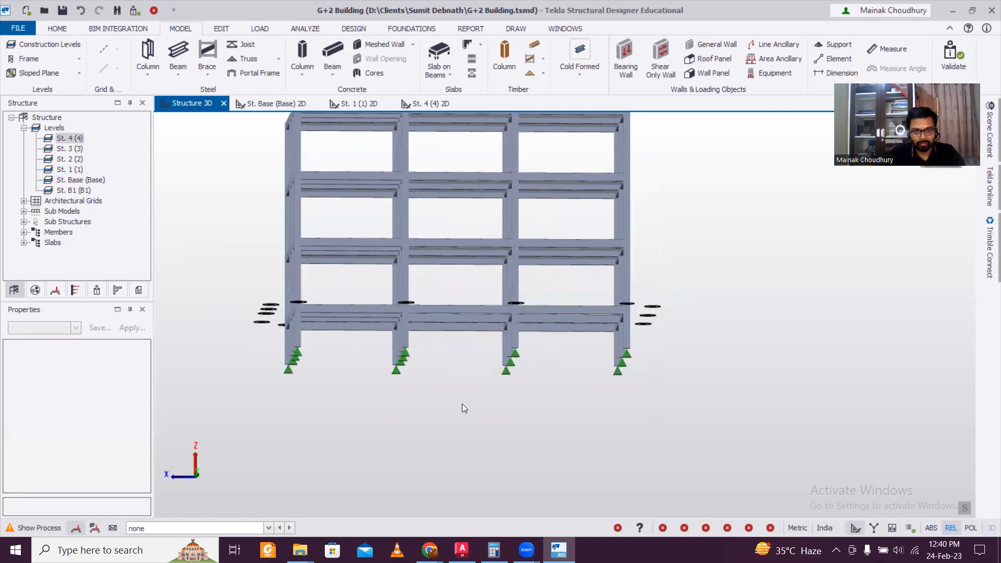
{"action": "scroll", "coordinate": [515, 404], "scroll_direction": "down", "scroll_amount": 3}
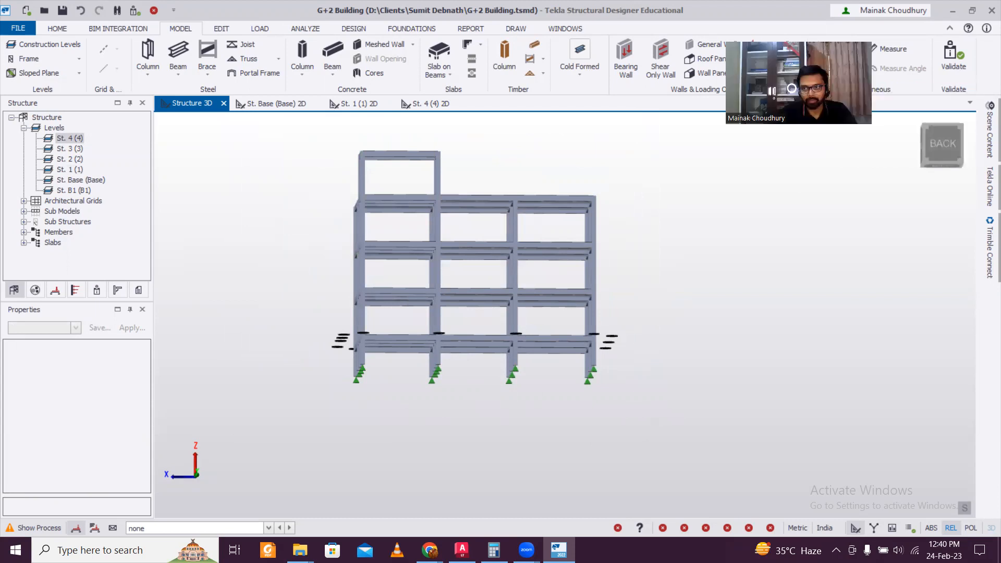
{"action": "left_click", "coordinate": [910, 182]}
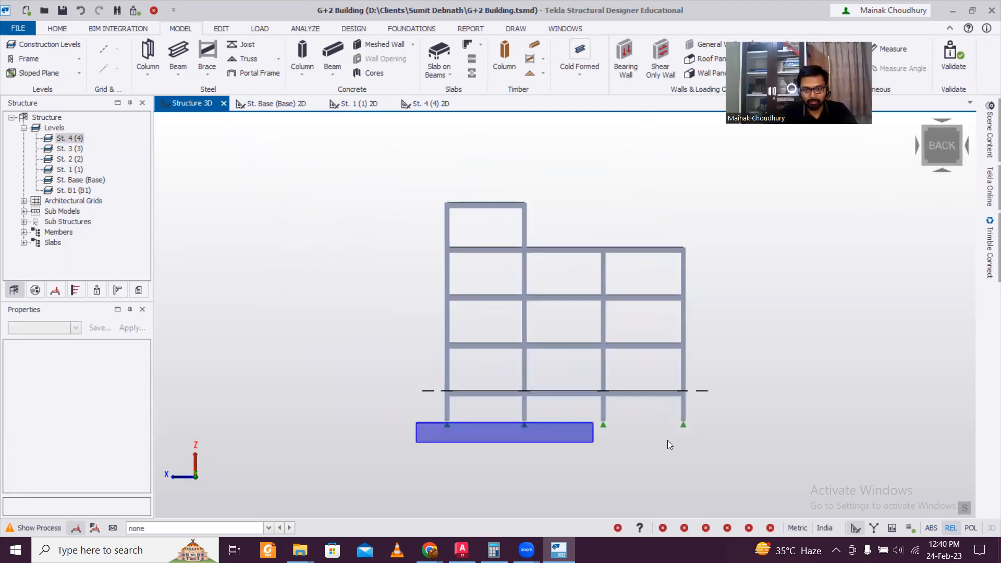
{"action": "left_click_drag", "start_coordinate": [569, 429], "coordinate": [375, 424]}
{"action": "right_click_drag", "start_coordinate": [770, 385], "coordinate": [673, 404]}
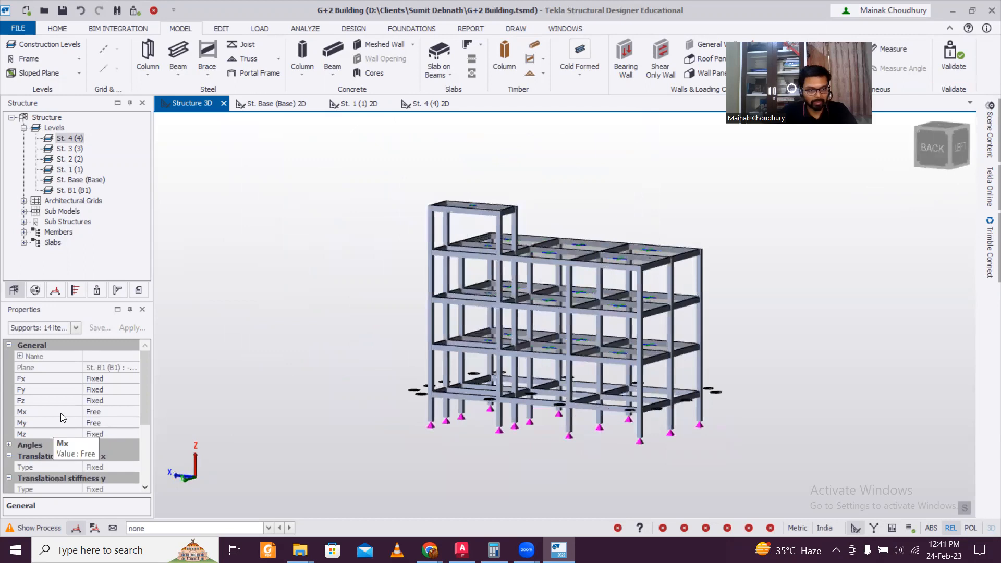
Set the 14 base supports' Mx and My restraints to Fixed, then orbit to check them
{"action": "left_click", "coordinate": [128, 412]}
{"action": "left_click", "coordinate": [134, 412]}
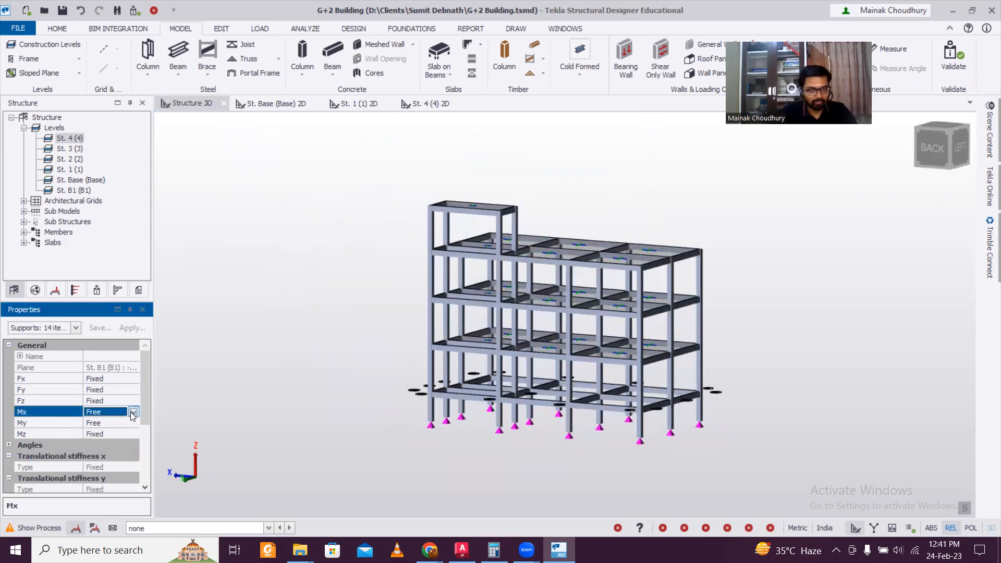
{"action": "left_click", "coordinate": [124, 421]}
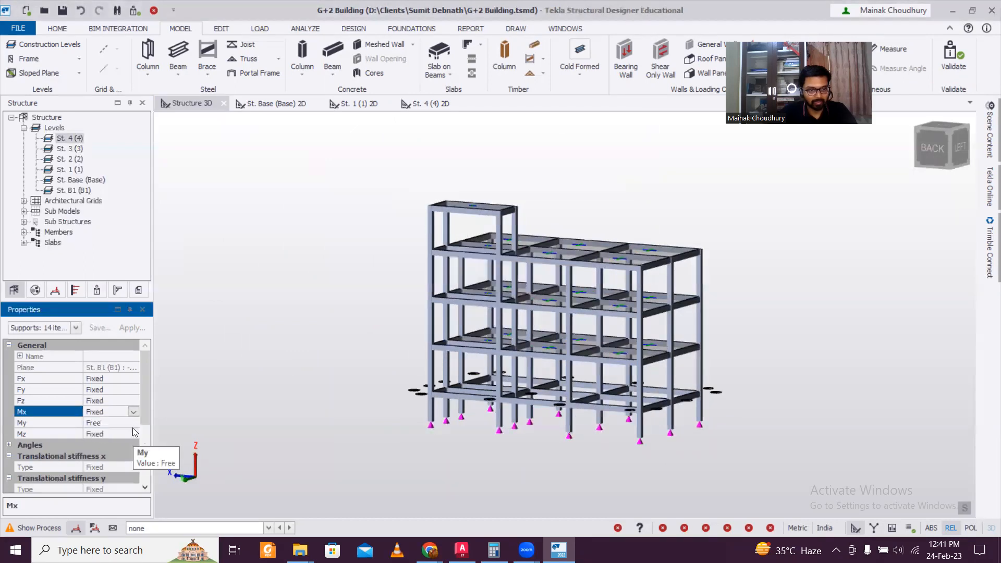
{"action": "left_click", "coordinate": [133, 433]}
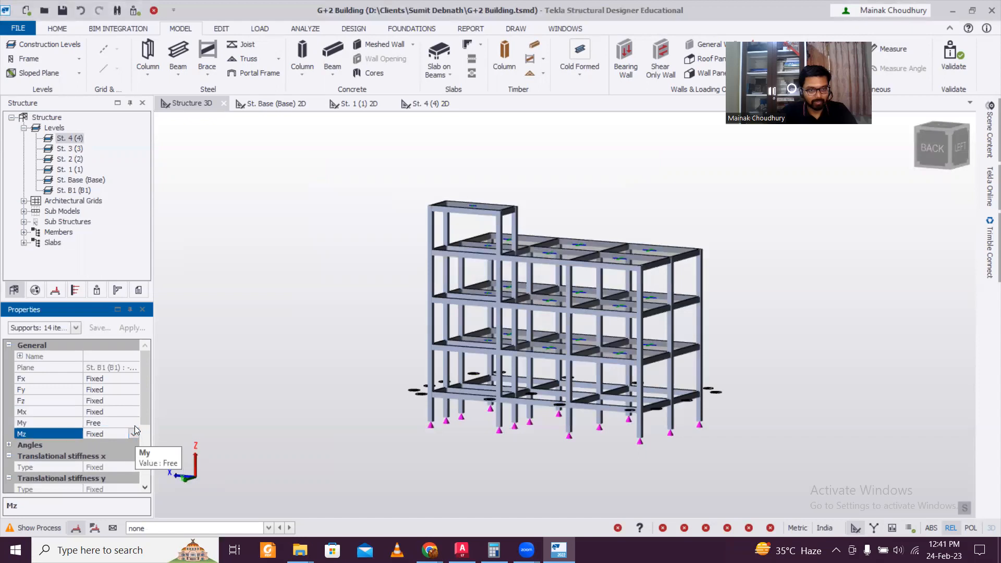
{"action": "left_click", "coordinate": [128, 423]}
{"action": "left_click", "coordinate": [134, 423]}
{"action": "left_click", "coordinate": [119, 435]}
{"action": "middle_click_drag", "start_coordinate": [374, 421], "coordinate": [704, 417]}
{"action": "left_click", "coordinate": [704, 417]}
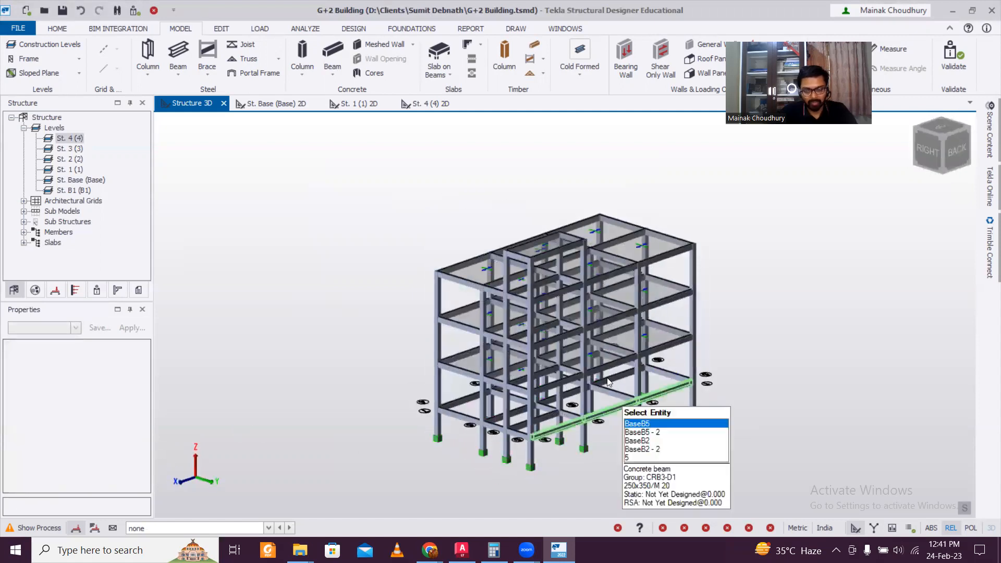
{"action": "scroll", "coordinate": [618, 388], "scroll_direction": "down", "scroll_amount": 4}
{"action": "middle_click_drag", "start_coordinate": [640, 403], "coordinate": [617, 362]}
{"action": "scroll", "coordinate": [558, 389], "scroll_direction": "up", "scroll_amount": 6}
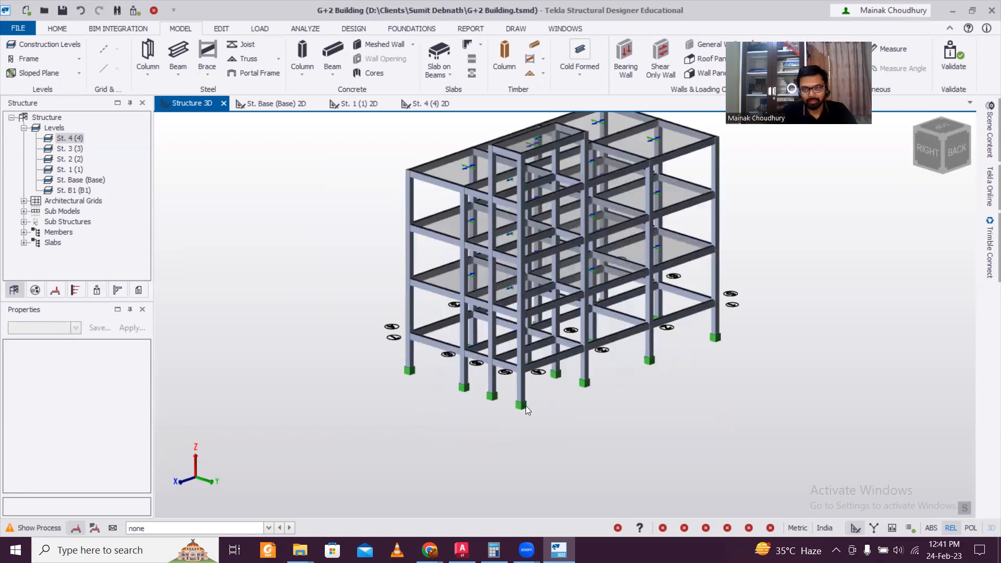
Orbit the 3D model around to view it from the back-left side
{"action": "scroll", "coordinate": [533, 403], "scroll_direction": "down", "scroll_amount": 3}
{"action": "scroll", "coordinate": [624, 394], "scroll_direction": "up", "scroll_amount": 4}
{"action": "middle_click_drag", "start_coordinate": [638, 280], "coordinate": [650, 340]}
{"action": "scroll", "coordinate": [650, 340], "scroll_direction": "down", "scroll_amount": 2}
{"action": "right_click_drag", "start_coordinate": [742, 366], "coordinate": [339, 364]}
{"action": "right_click_drag", "start_coordinate": [876, 361], "coordinate": [472, 365]}
{"action": "right_click_drag", "start_coordinate": [672, 380], "coordinate": [787, 367]}
{"action": "scroll", "coordinate": [679, 360], "scroll_direction": "down", "scroll_amount": 2}
{"action": "right_click_drag", "start_coordinate": [615, 372], "coordinate": [739, 371]}
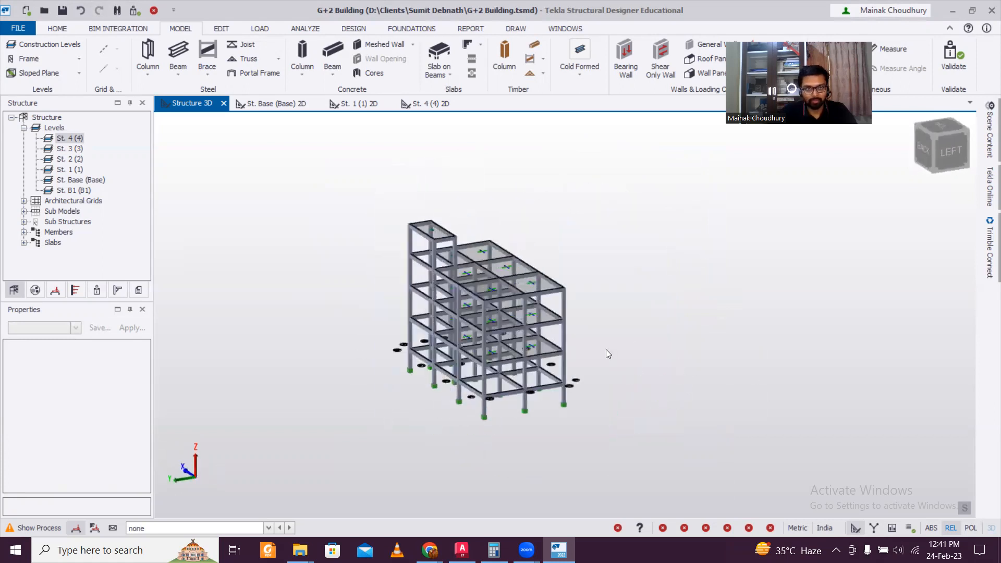
Show the LOAD tools with 2 Dead active and open the St. Base (Base) plan
{"action": "left_click", "coordinate": [259, 28]}
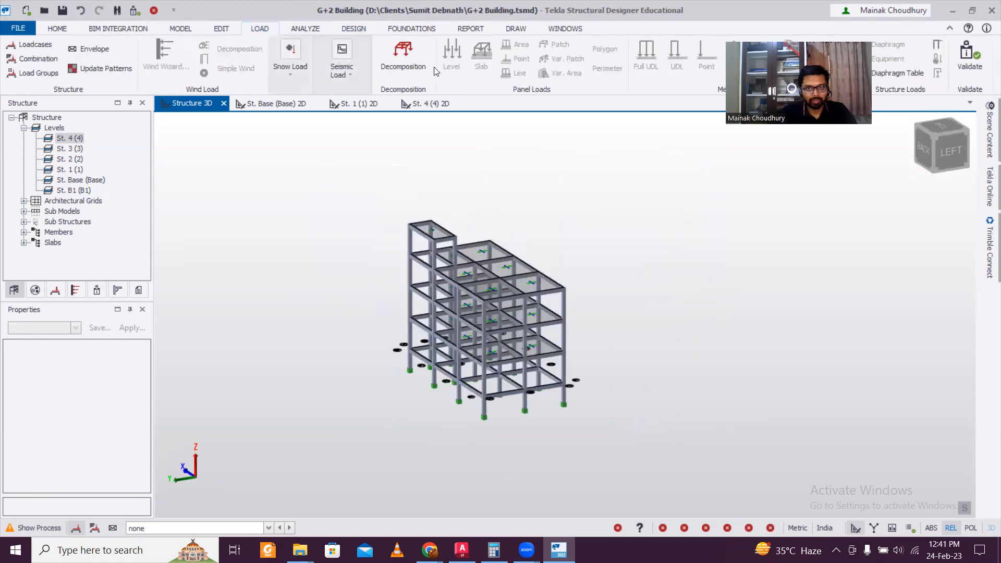
{"action": "left_click", "coordinate": [147, 528]}
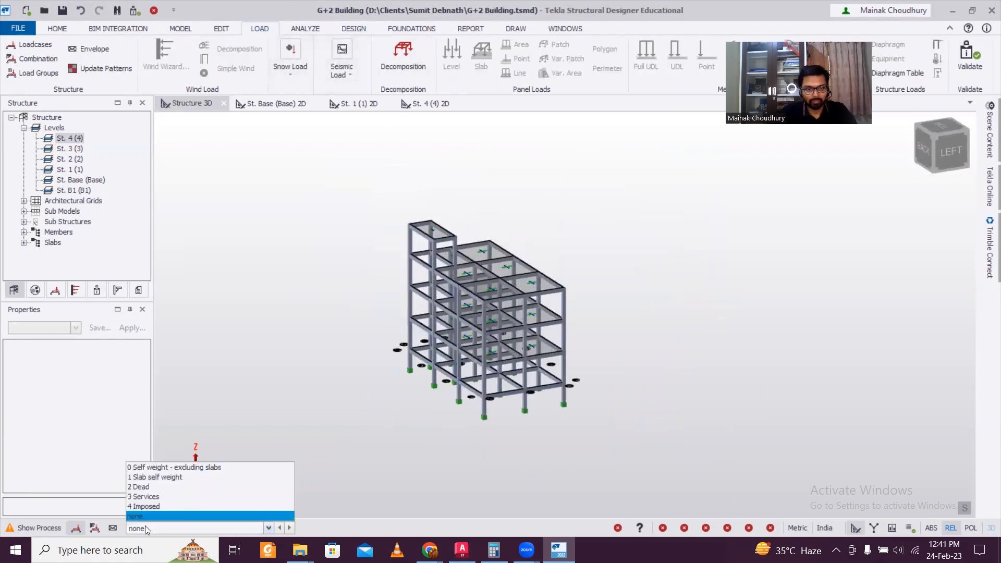
{"action": "left_click", "coordinate": [148, 486]}
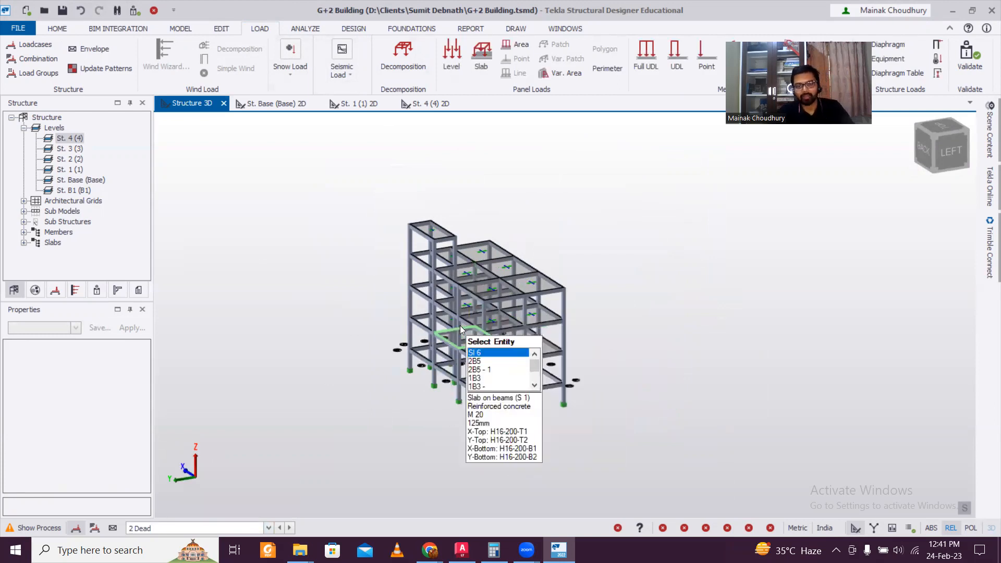
{"action": "left_click", "coordinate": [276, 103]}
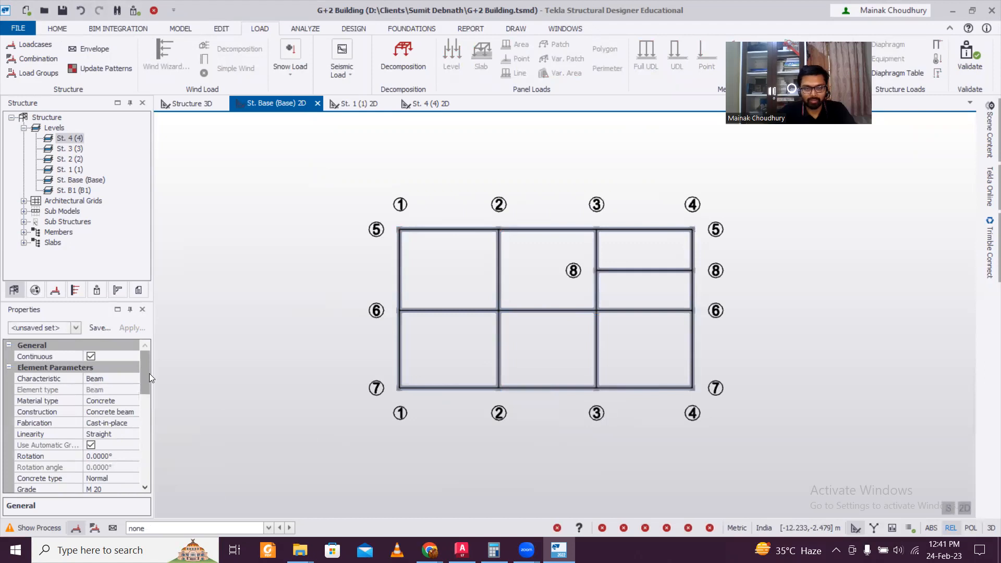
Make 2 Dead the active load case and start a Full UDL member load
{"action": "mouse_move", "coordinate": [147, 374]}
{"action": "left_mouse_down"}
{"action": "mouse_move", "coordinate": [130, 465]}
{"action": "mouse_move", "coordinate": [146, 377]}
{"action": "left_mouse_up"}
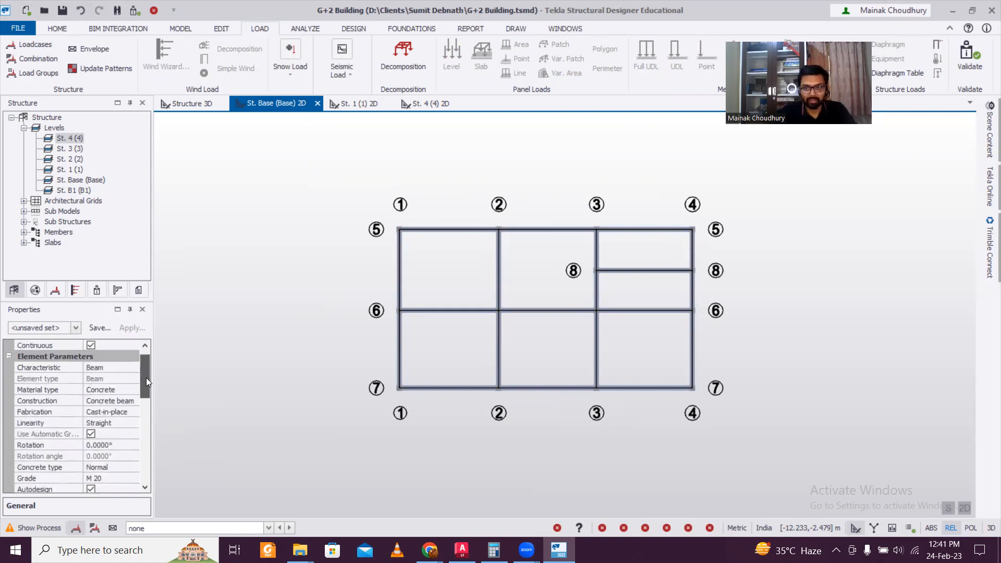
{"action": "mouse_move", "coordinate": [146, 377]}
{"action": "left_mouse_down"}
{"action": "mouse_move", "coordinate": [140, 411]}
{"action": "mouse_move", "coordinate": [155, 380]}
{"action": "left_mouse_up"}
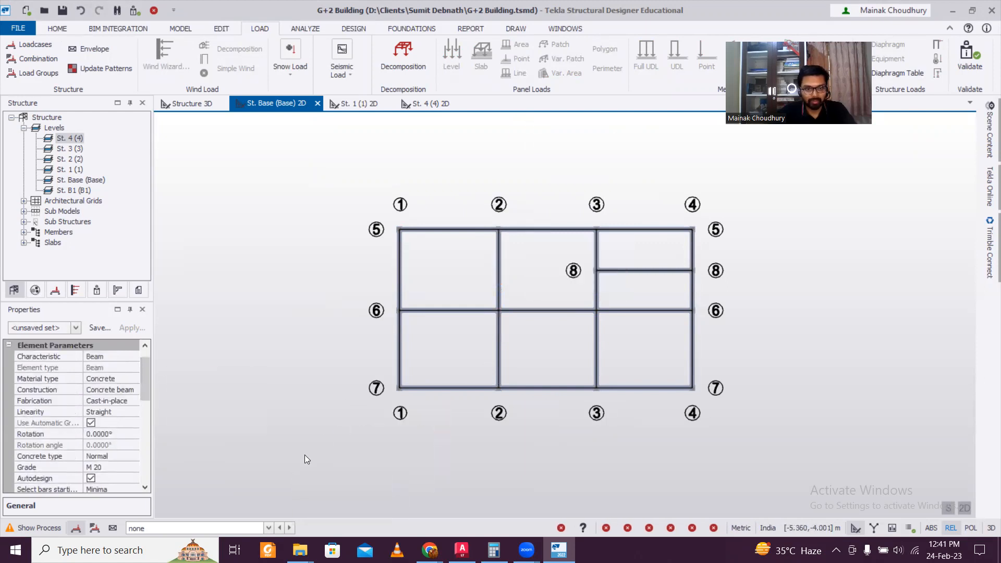
{"action": "left_click", "coordinate": [221, 527]}
{"action": "left_click", "coordinate": [140, 486]}
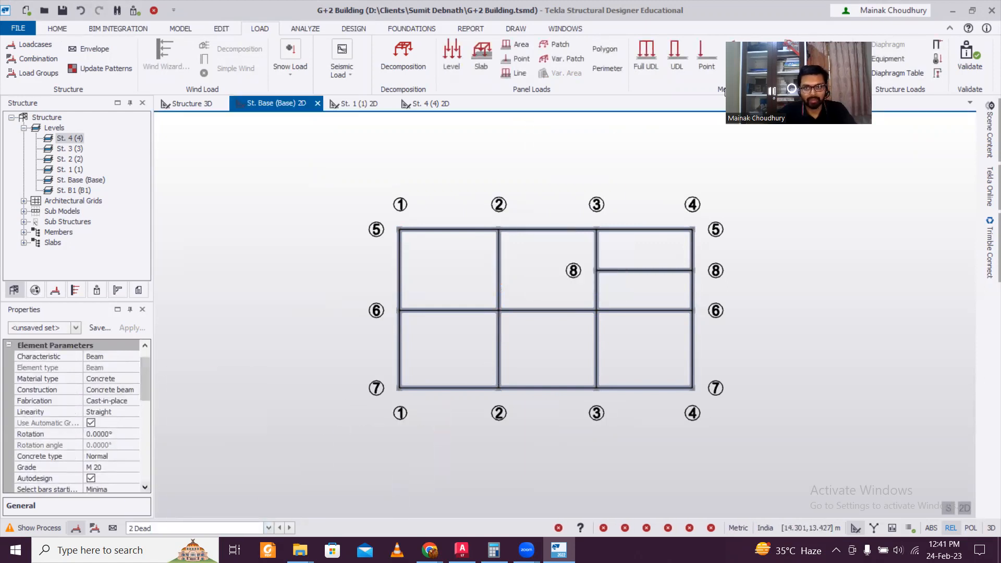
{"action": "left_click", "coordinate": [639, 59]}
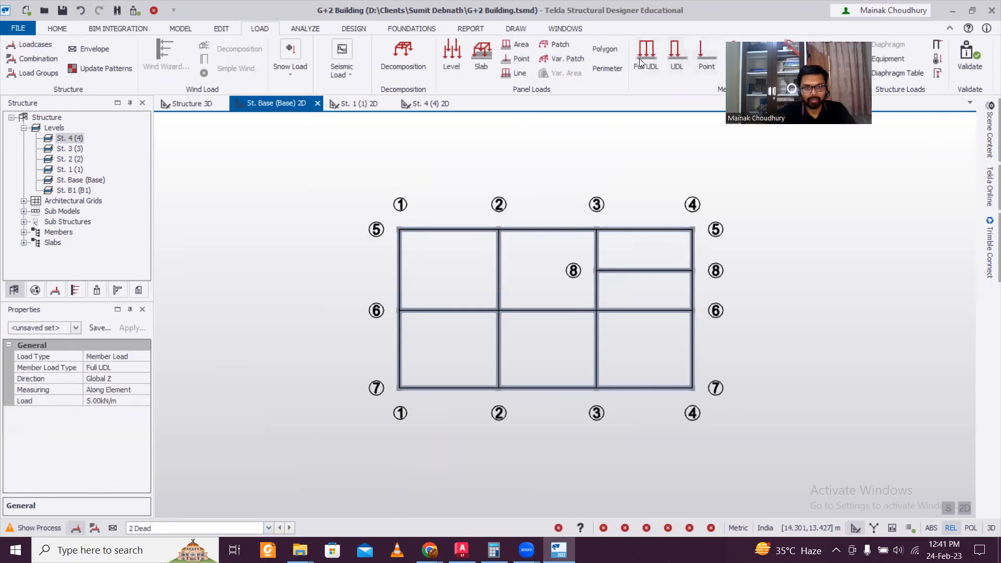
Set the Full UDL to 7.00 kN/m and load the base beams on grids 5, 4, 8, 3 and 6
{"action": "left_click", "coordinate": [125, 401]}
{"action": "key", "text": "Return"}
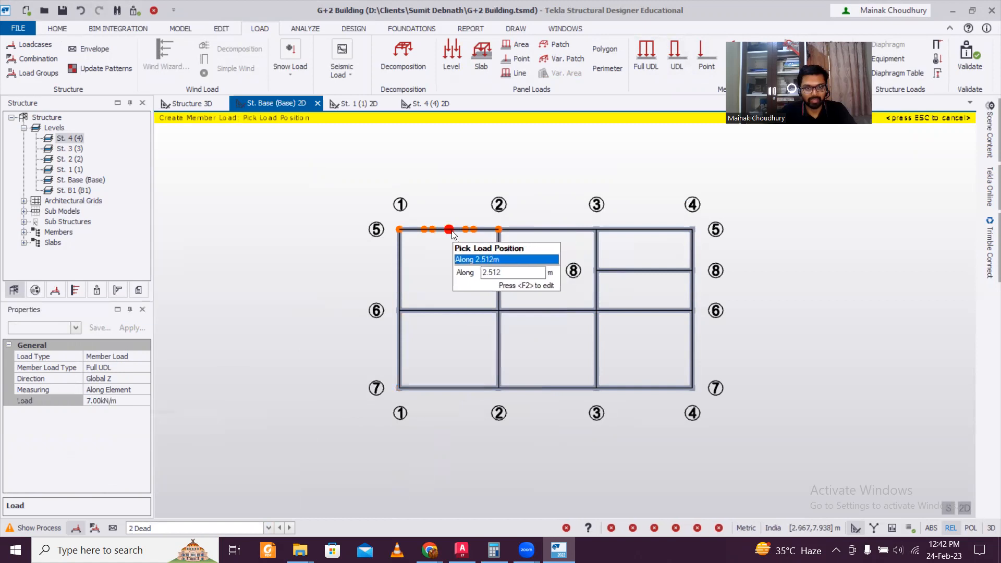
{"action": "left_click", "coordinate": [554, 232]}
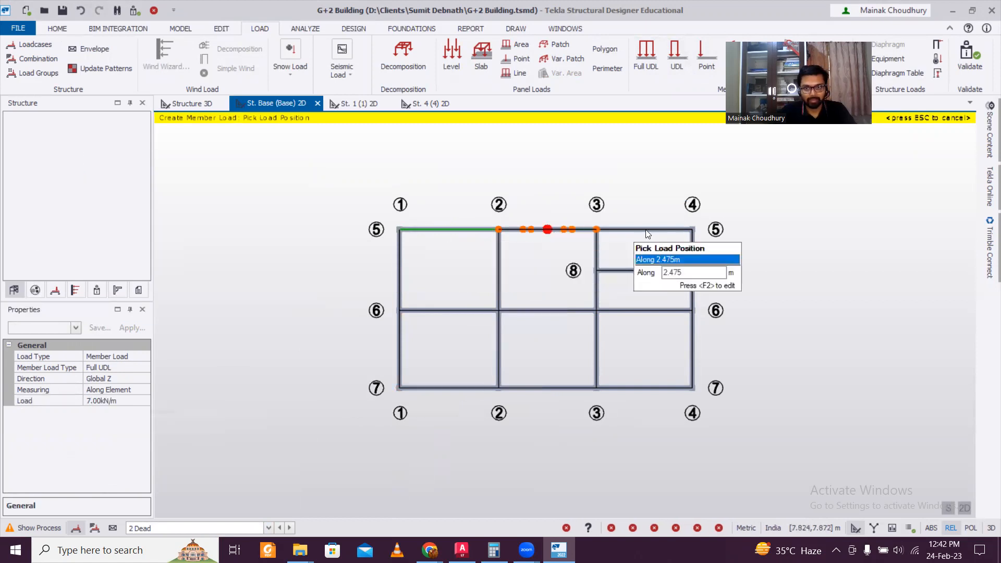
{"action": "left_click", "coordinate": [649, 230]}
{"action": "left_click", "coordinate": [696, 249]}
{"action": "left_click", "coordinate": [645, 273]}
{"action": "left_click", "coordinate": [597, 258]}
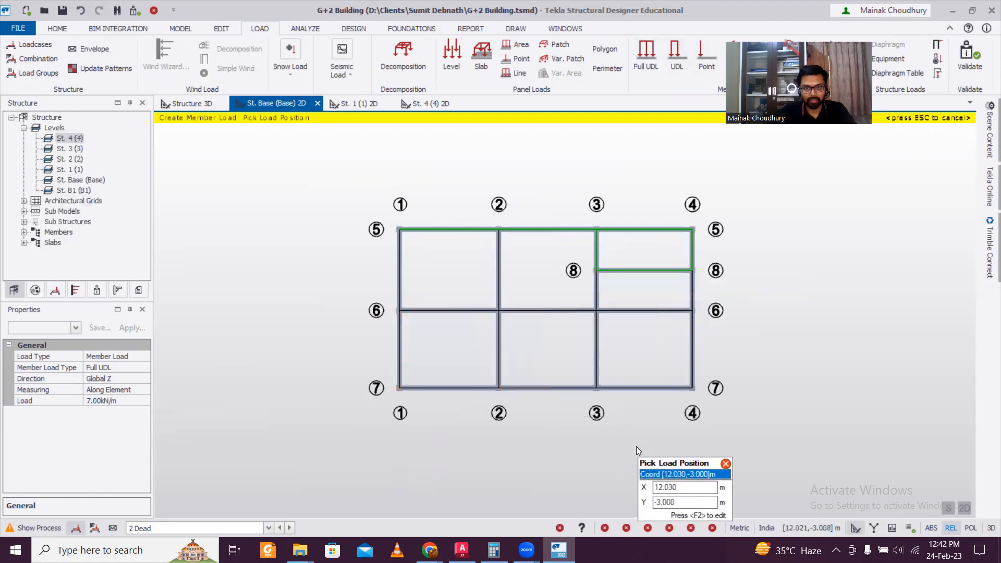
{"action": "left_click", "coordinate": [601, 293]}
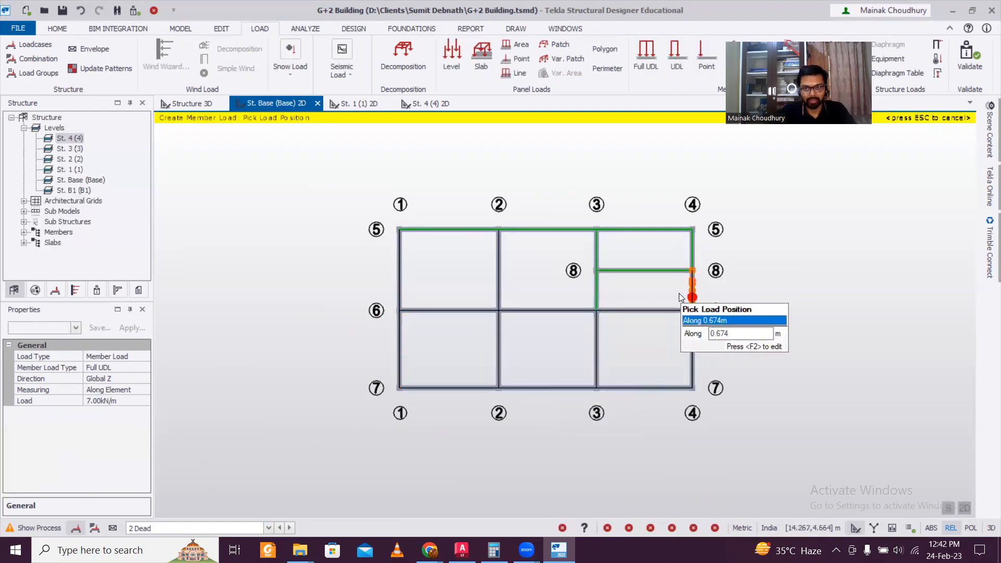
{"action": "left_click", "coordinate": [679, 293]}
{"action": "left_click", "coordinate": [641, 313]}
{"action": "left_click", "coordinate": [564, 311]}
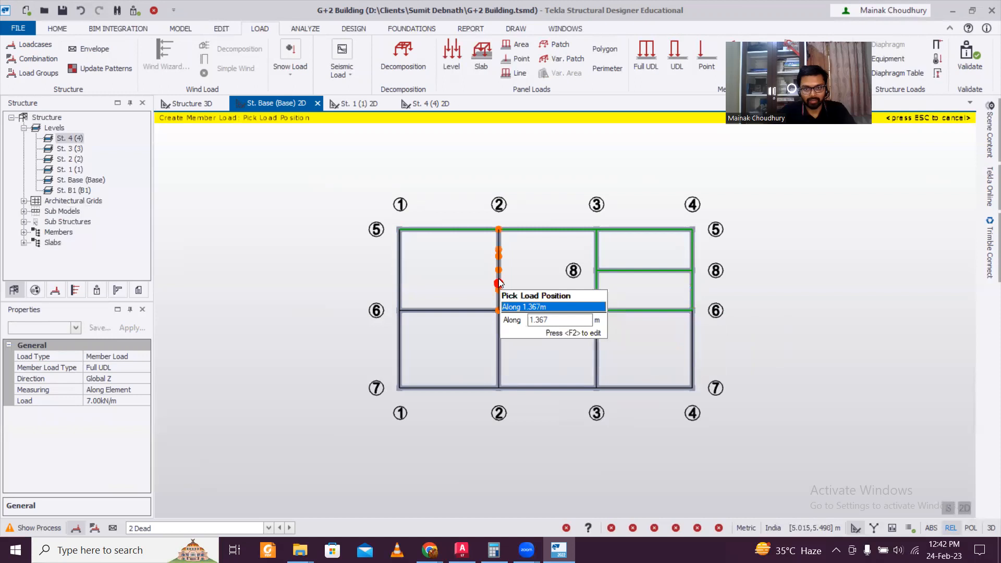
Load the remaining base beams on grids 1, 2, 6, 7, 3 and 4, then switch to St. 1
{"action": "left_click", "coordinate": [499, 288]}
{"action": "left_click", "coordinate": [399, 270]}
{"action": "left_click", "coordinate": [462, 317]}
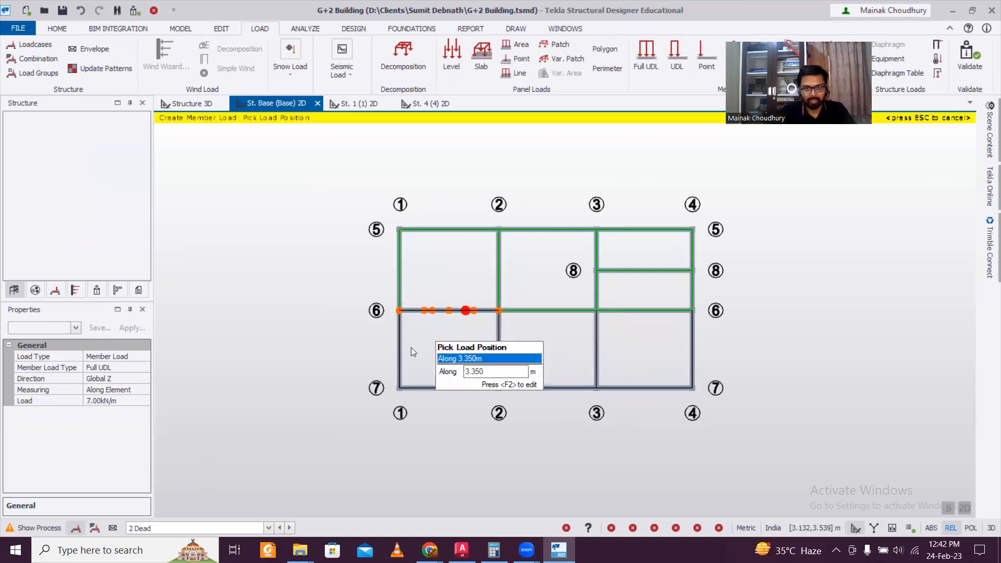
{"action": "left_click", "coordinate": [409, 352]}
{"action": "left_click", "coordinate": [460, 388]}
{"action": "left_click", "coordinate": [496, 358]}
{"action": "left_click", "coordinate": [562, 394]}
{"action": "left_click", "coordinate": [597, 361]}
{"action": "left_click", "coordinate": [657, 381]}
{"action": "left_click", "coordinate": [689, 352]}
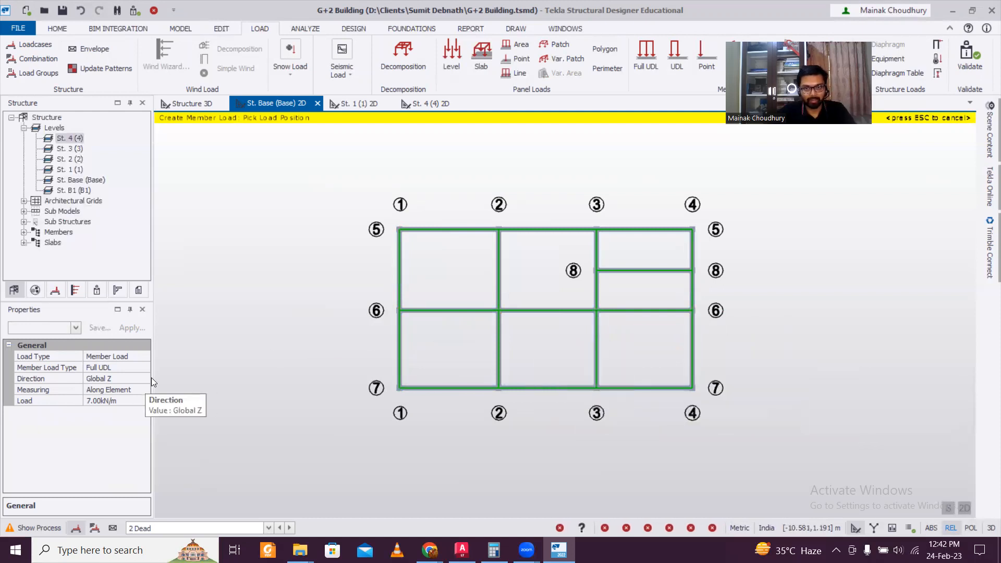
{"action": "left_click", "coordinate": [358, 105]}
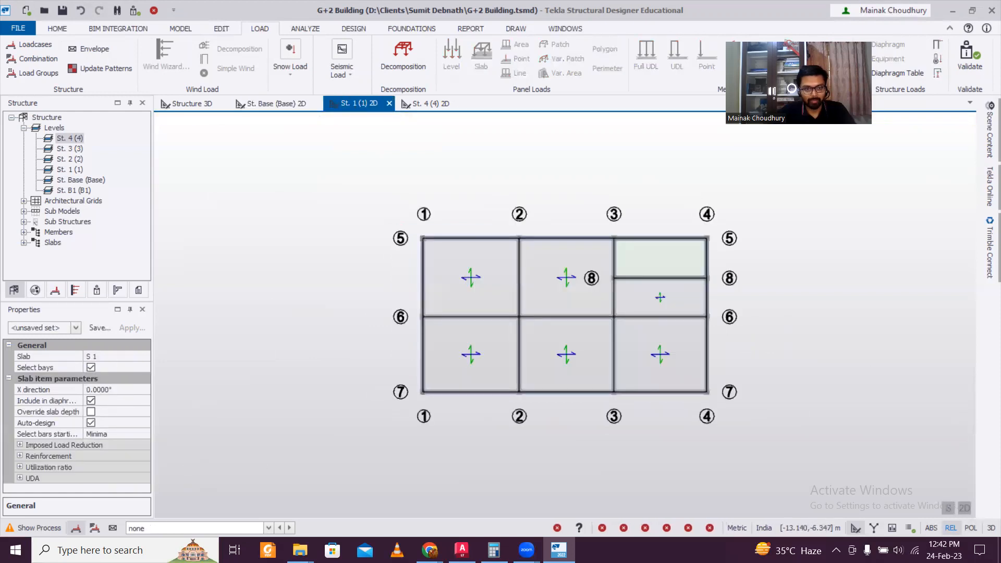
Make 2 Dead active on the St. 1 plan and uncheck Slab Items in Scene Content
{"action": "left_click", "coordinate": [190, 528]}
{"action": "left_click", "coordinate": [141, 493]}
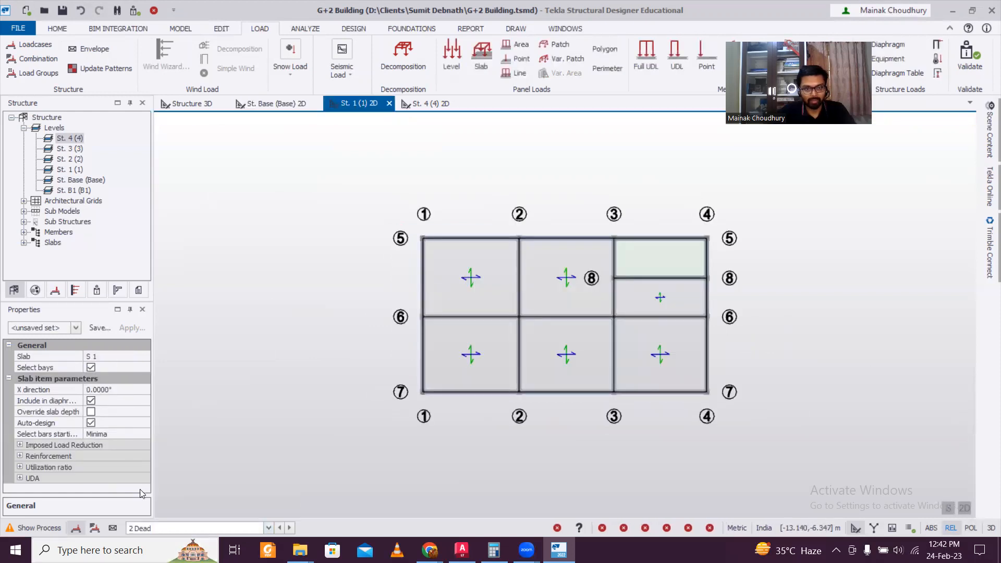
{"action": "left_click", "coordinate": [987, 153]}
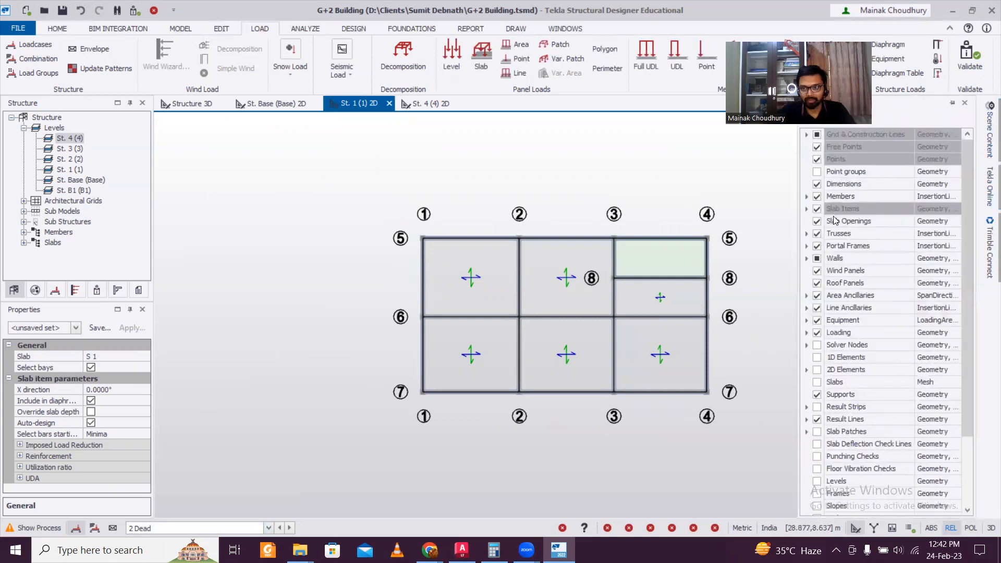
{"action": "left_click", "coordinate": [818, 211]}
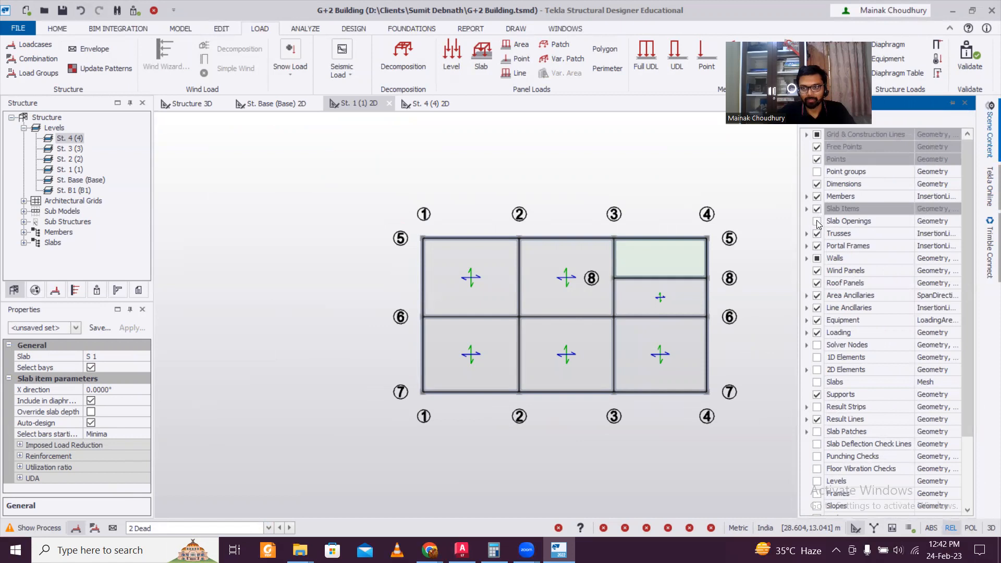
{"action": "left_click", "coordinate": [761, 217]}
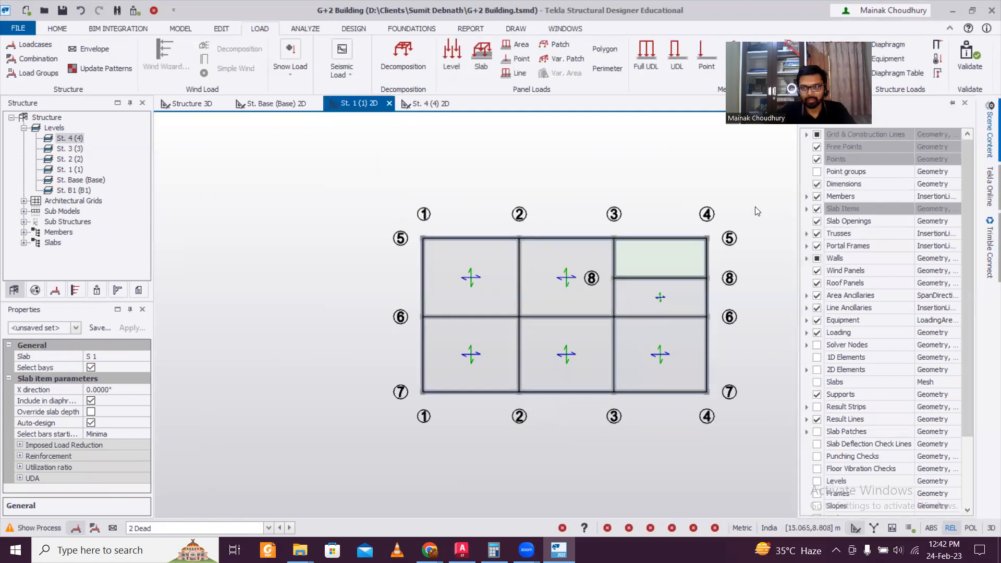
{"action": "left_click", "coordinate": [988, 138]}
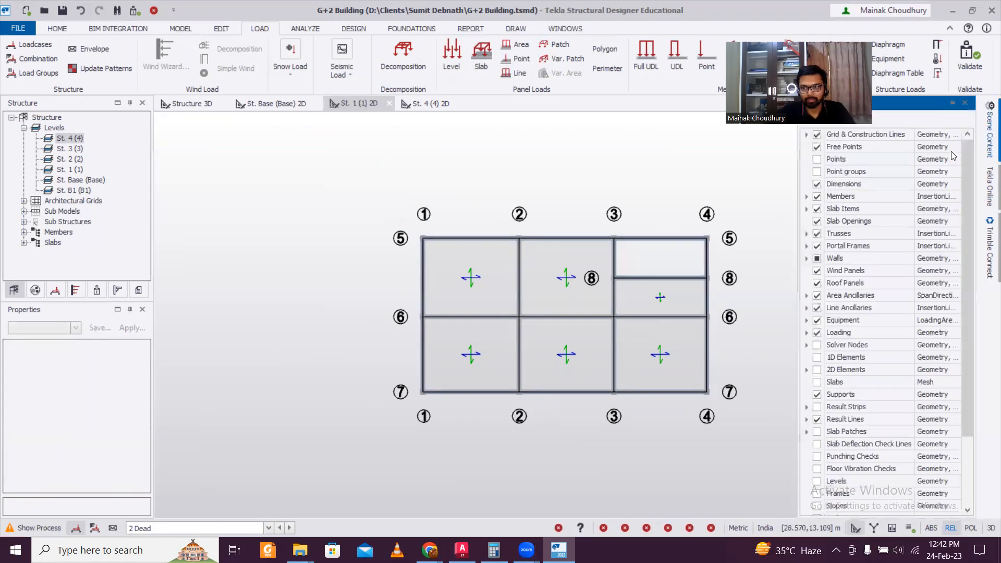
{"action": "left_click", "coordinate": [818, 209]}
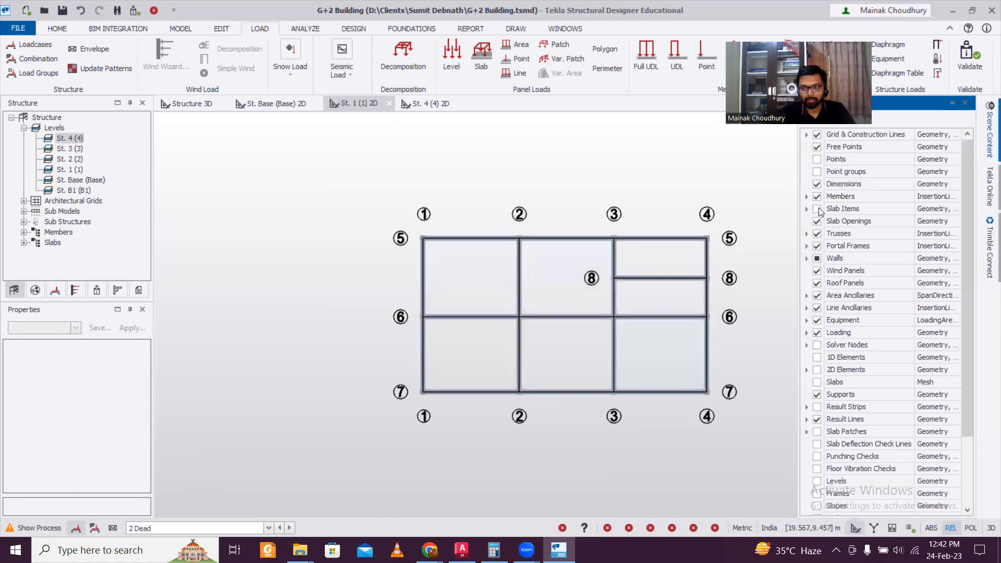
{"action": "left_click", "coordinate": [730, 234]}
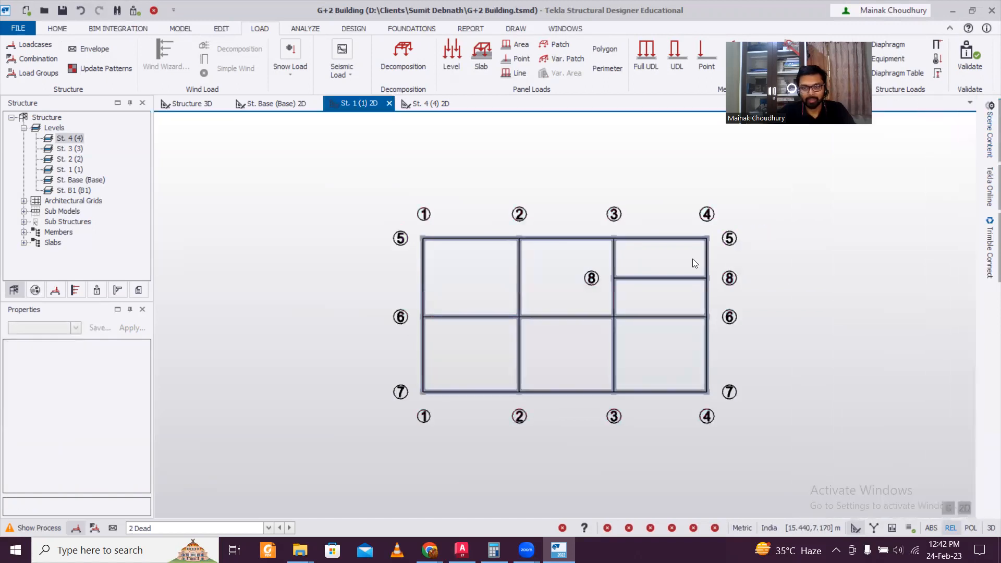
{"action": "mouse_move", "coordinate": [613, 313]}
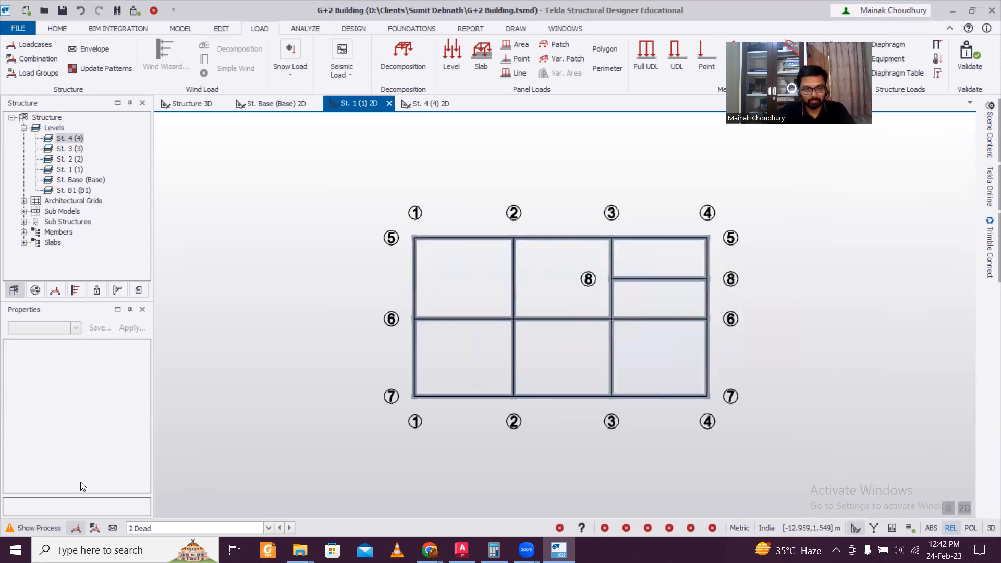
Apply a 7.00 kN/m Full UDL to the St. 1 beams on grids 5, 8, 3, 6 and 4
{"action": "left_click", "coordinate": [654, 56]}
{"action": "left_click", "coordinate": [104, 400]}
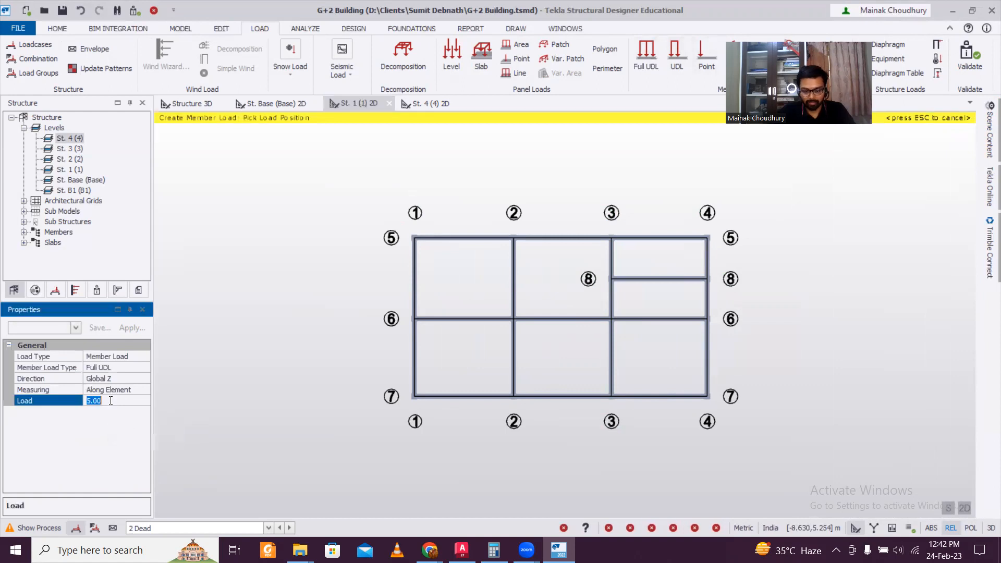
{"action": "key", "text": "Return"}
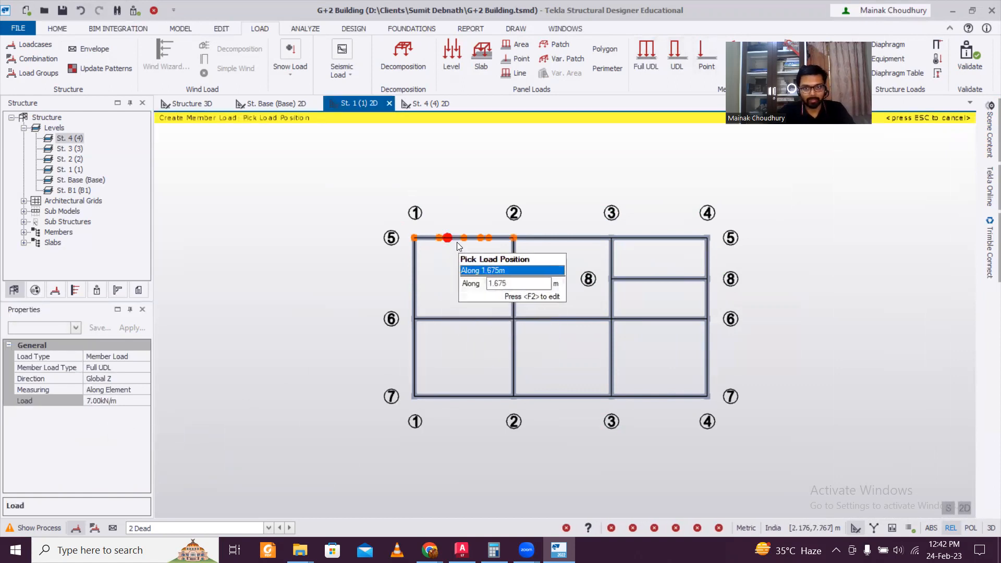
{"action": "left_click", "coordinate": [562, 241]}
{"action": "left_click", "coordinate": [660, 246]}
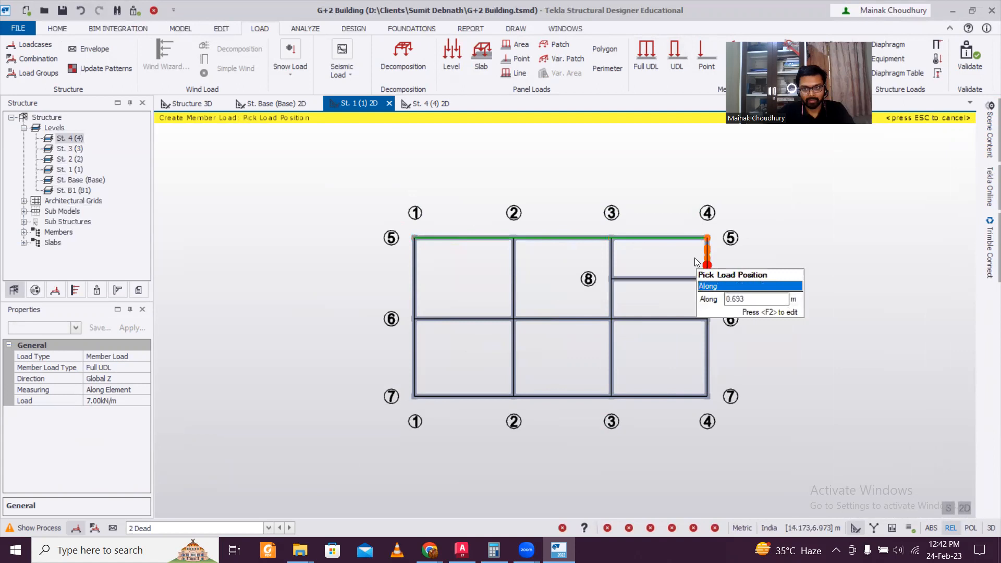
{"action": "left_click", "coordinate": [695, 263]}
{"action": "left_click", "coordinate": [642, 279]}
{"action": "left_click", "coordinate": [613, 260]}
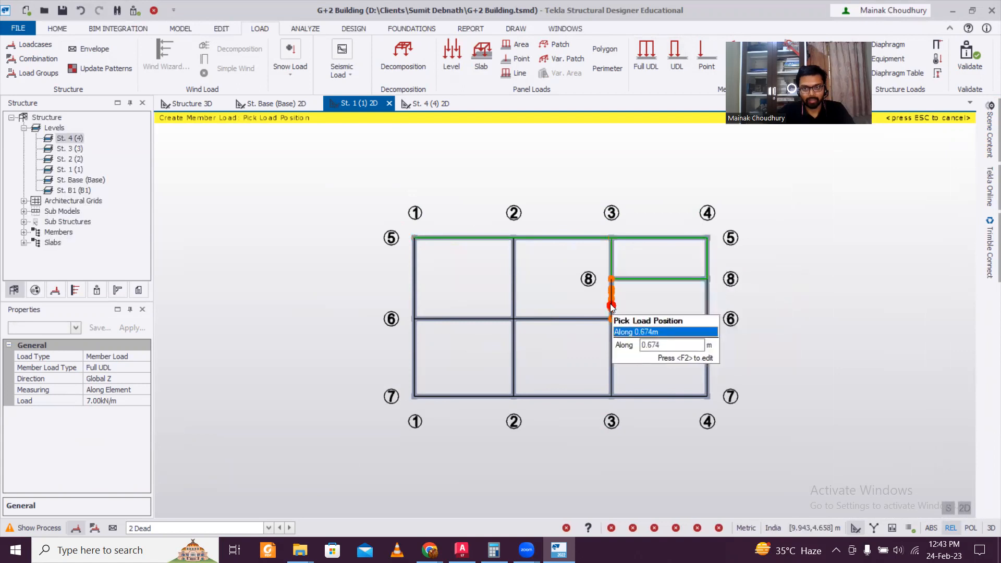
{"action": "left_click", "coordinate": [611, 305]}
{"action": "left_click", "coordinate": [649, 316]}
{"action": "left_click", "coordinate": [706, 297]}
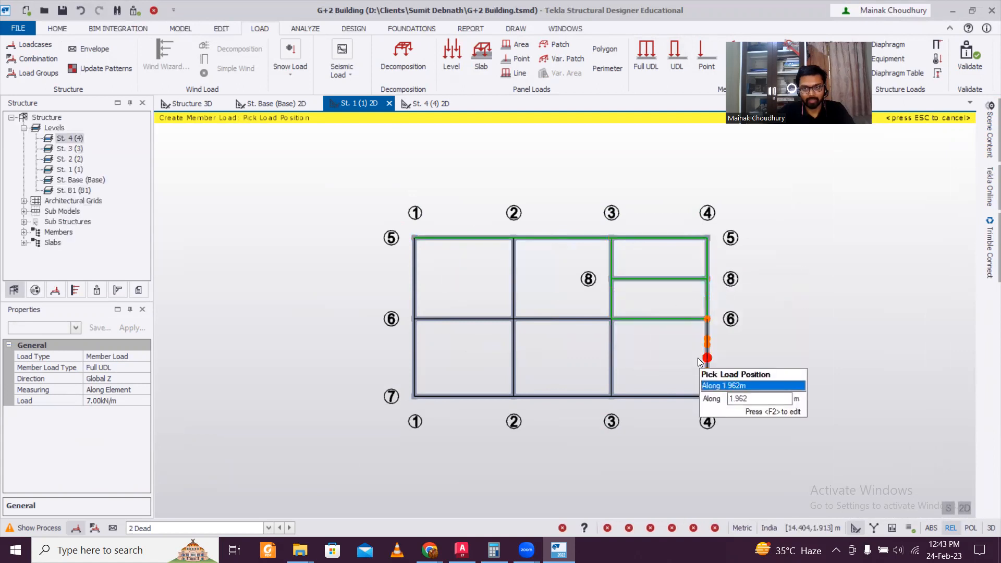
Load the remaining St. 1 beams on grids 4, 7, 3, 6, 2 and 1, then open Scene Content
{"action": "left_click", "coordinate": [707, 350]}
{"action": "left_click", "coordinate": [667, 398]}
{"action": "left_click", "coordinate": [610, 357]}
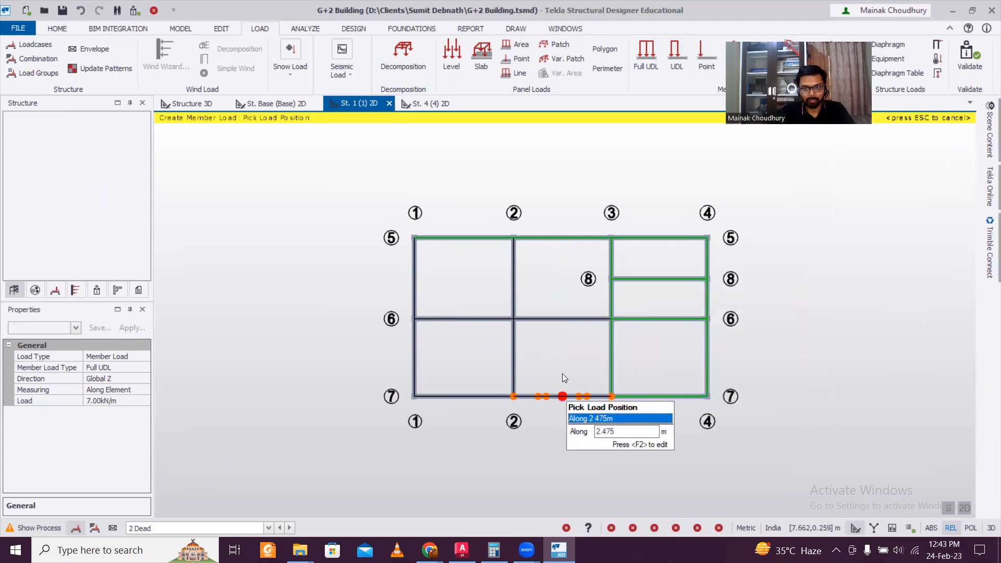
{"action": "left_click", "coordinate": [564, 396]}
{"action": "left_click", "coordinate": [554, 320]}
{"action": "left_click", "coordinate": [513, 292]}
{"action": "left_click", "coordinate": [521, 367]}
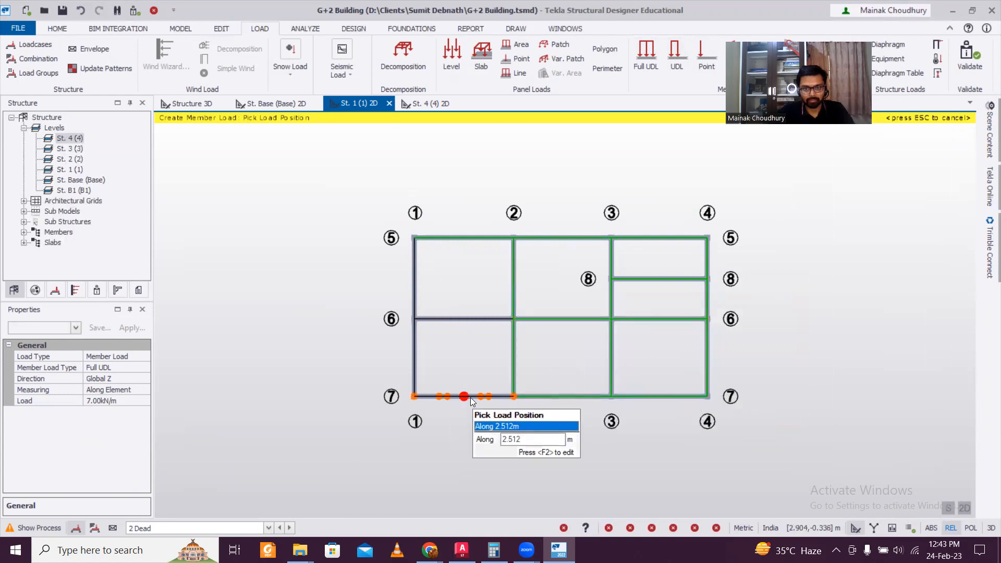
{"action": "left_click", "coordinate": [476, 323]}
{"action": "left_click", "coordinate": [416, 295]}
{"action": "left_click", "coordinate": [419, 351]}
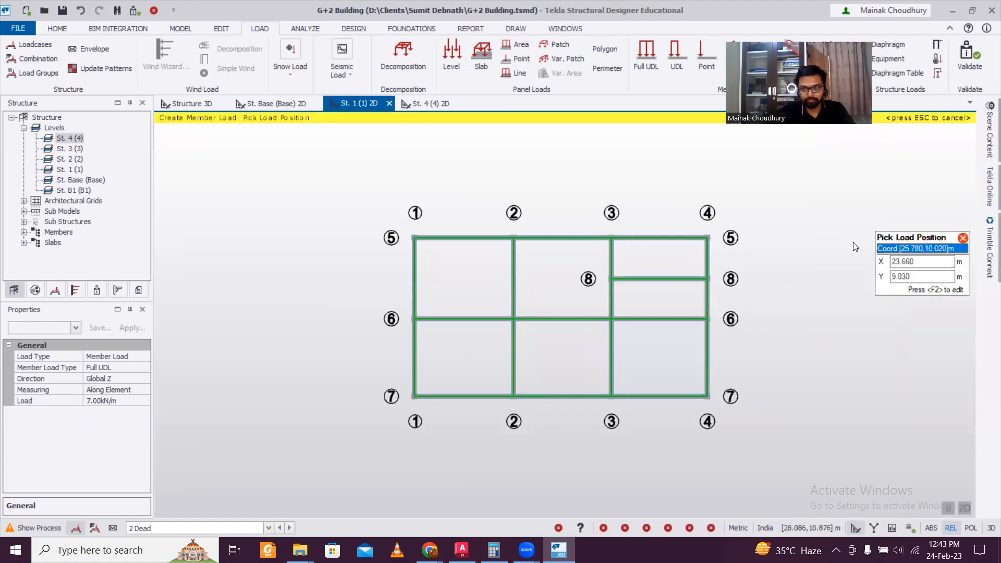
{"action": "key", "text": "Escape"}
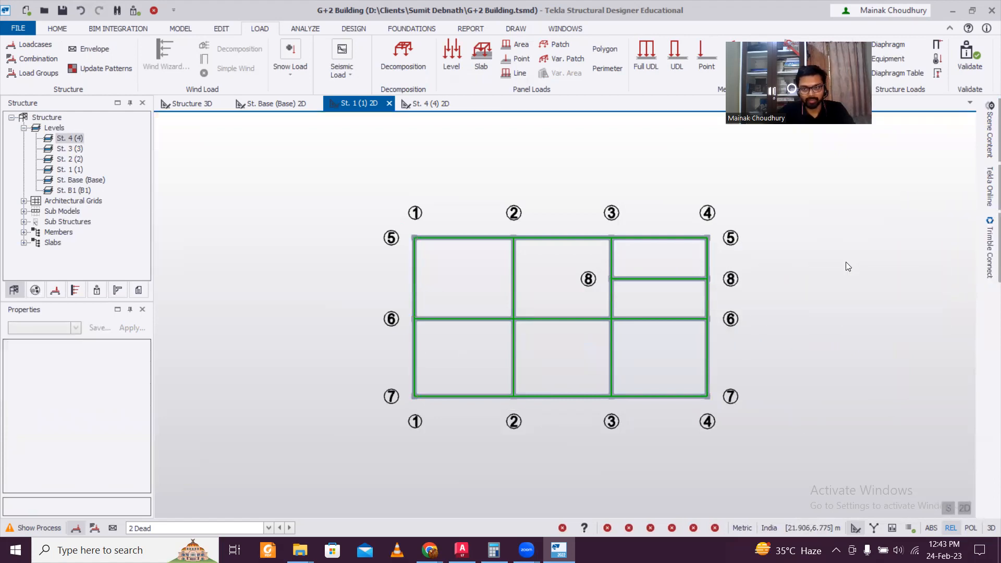
{"action": "left_click", "coordinate": [987, 136]}
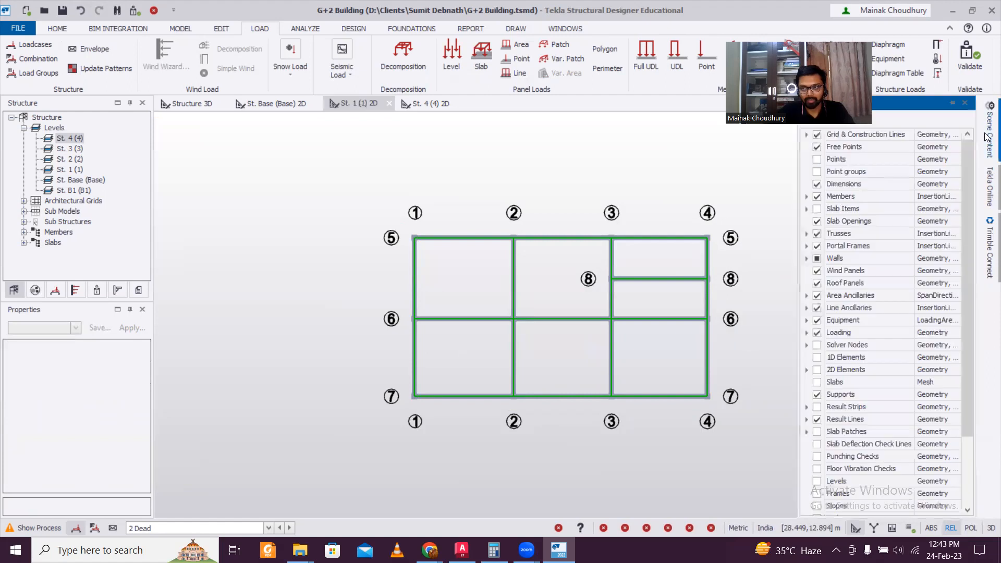
Show the slab items on St. 1 and apply a 0.5 kN/m² dead level load to the slabs
{"action": "left_click", "coordinate": [817, 208]}
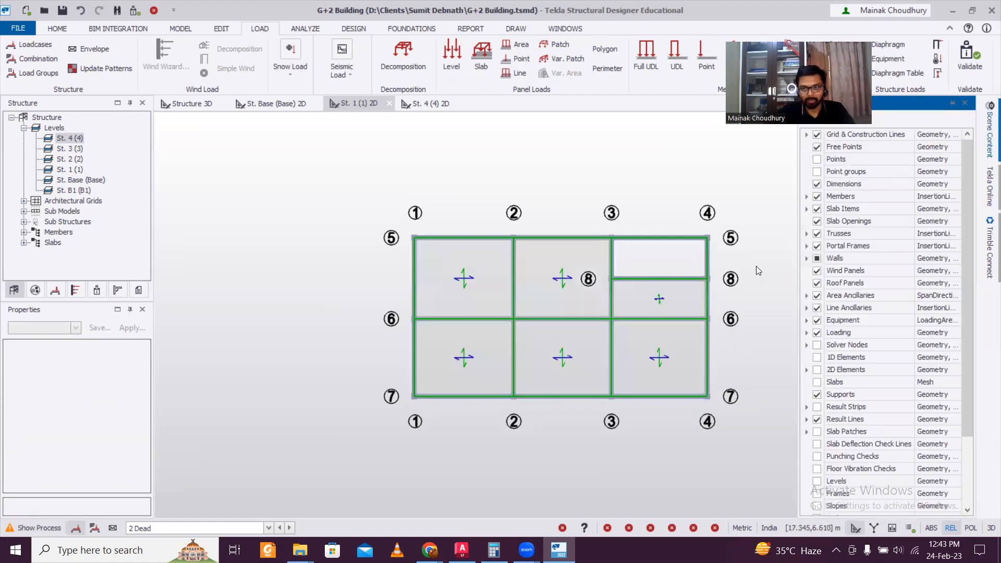
{"action": "left_click", "coordinate": [328, 440]}
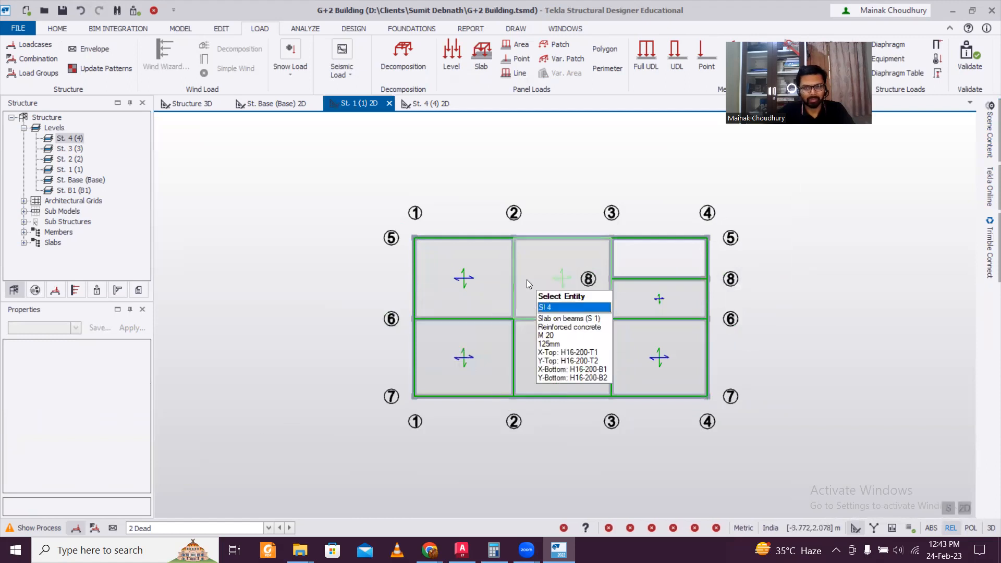
{"action": "left_click", "coordinate": [458, 58]}
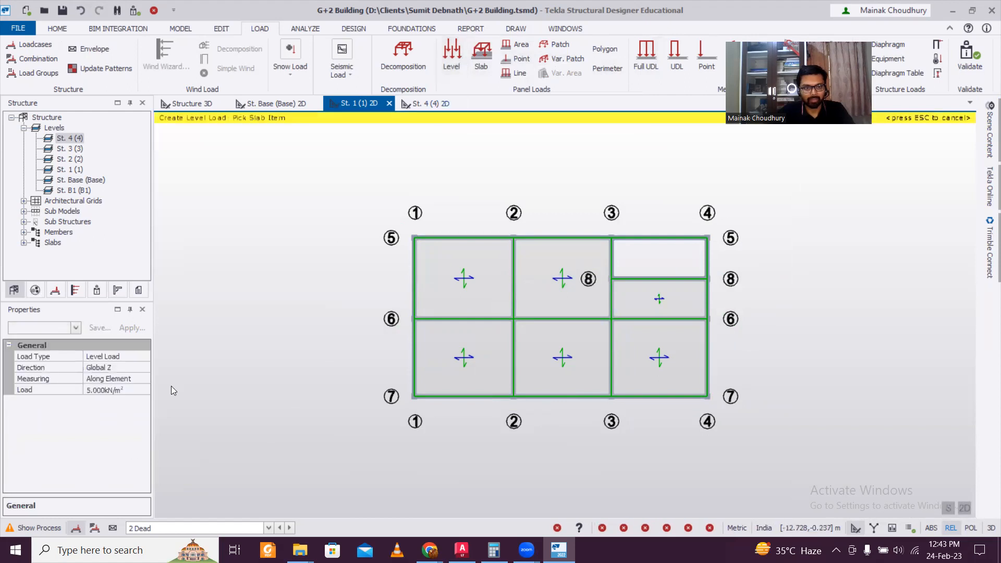
{"action": "left_click", "coordinate": [123, 388]}
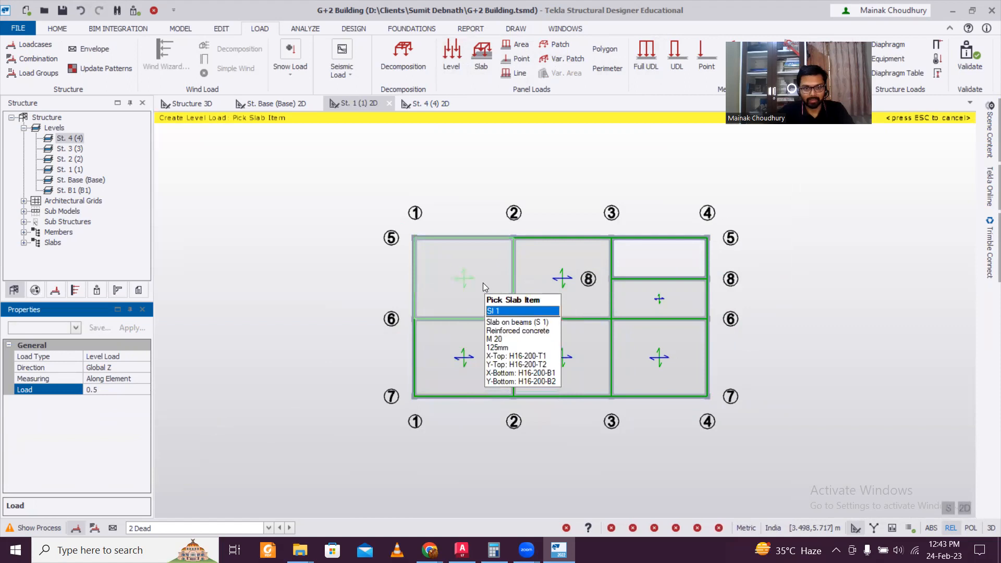
{"action": "left_click", "coordinate": [482, 283]}
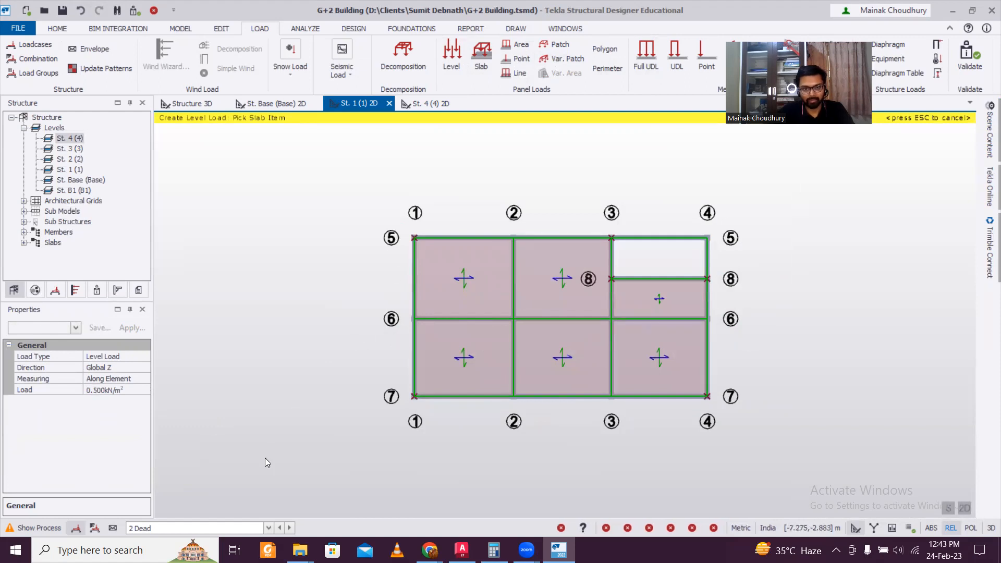
Switch to the 4 Imposed loadcase and apply a 2 kN/m² level load to the slabs
{"action": "left_click", "coordinate": [224, 524]}
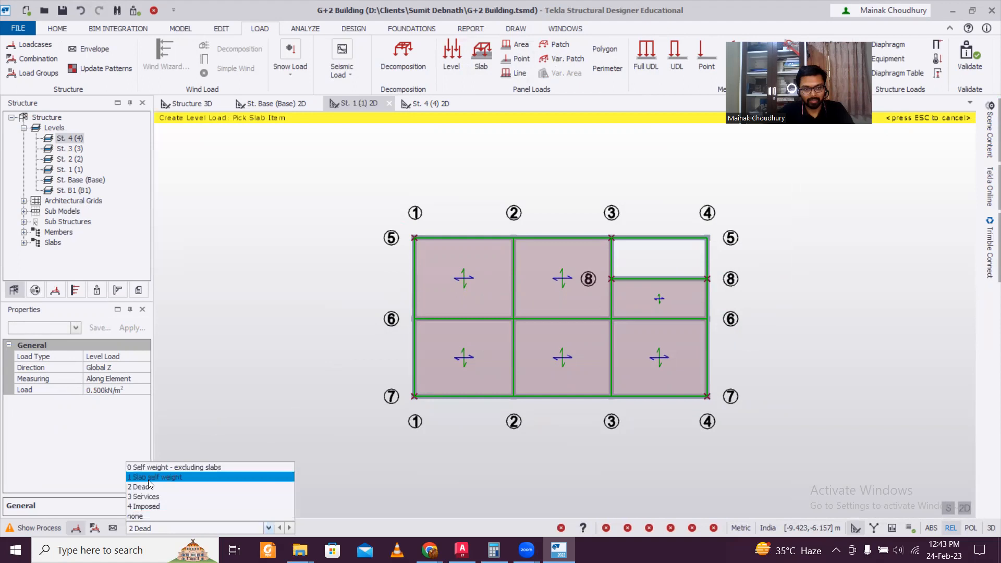
{"action": "left_click", "coordinate": [154, 506]}
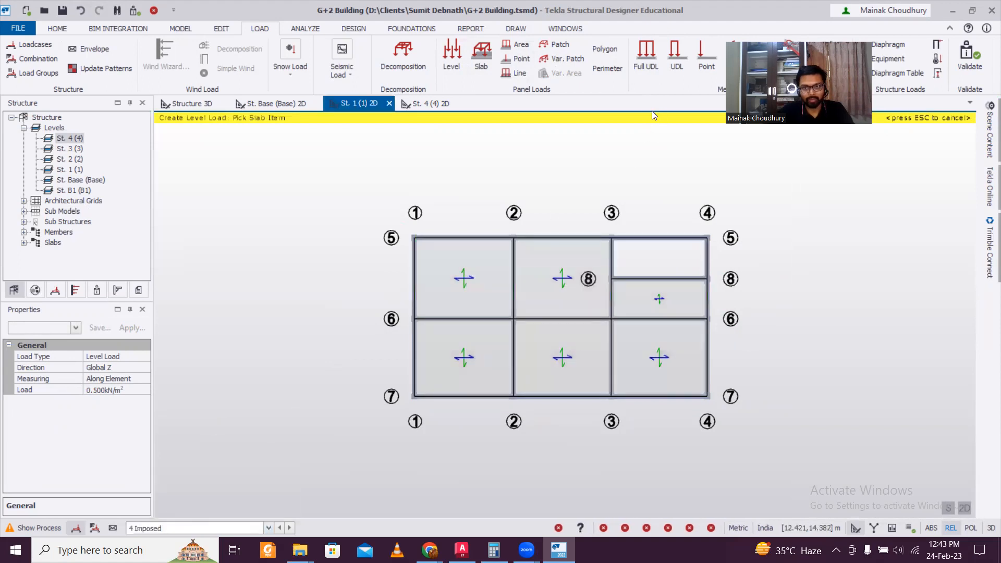
{"action": "left_click", "coordinate": [456, 55]}
{"action": "left_click", "coordinate": [129, 390]}
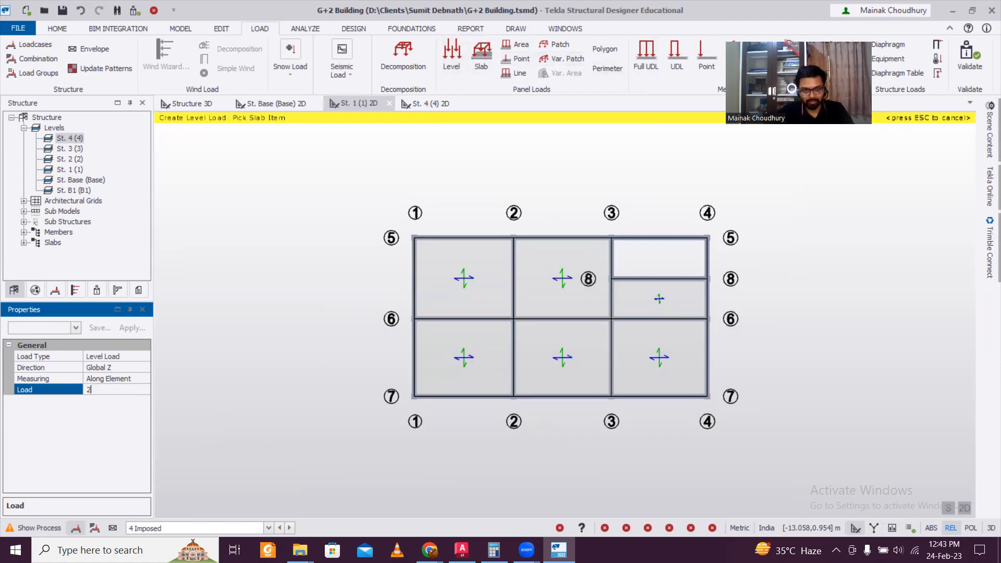
{"action": "left_click", "coordinate": [490, 363]}
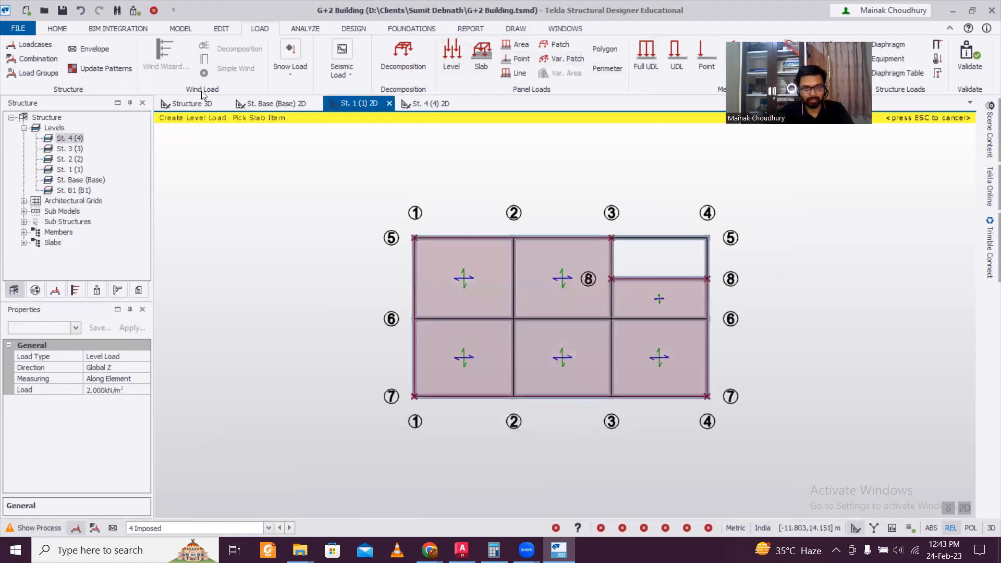
View the building in Structure 3D with the 4 Imposed loadcase displayed
{"action": "left_click", "coordinate": [197, 107]}
{"action": "right_click_drag", "start_coordinate": [726, 335], "coordinate": [421, 379]}
{"action": "scroll", "coordinate": [419, 376], "scroll_direction": "up", "scroll_amount": 2}
{"action": "left_click", "coordinate": [174, 530]}
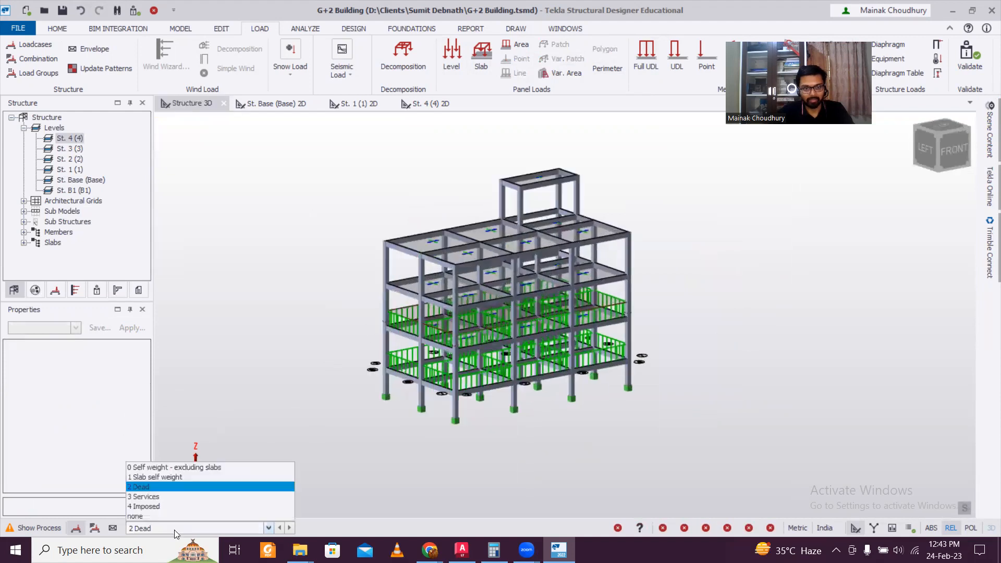
{"action": "left_click", "coordinate": [151, 506]}
{"action": "mouse_move", "coordinate": [461, 321]}
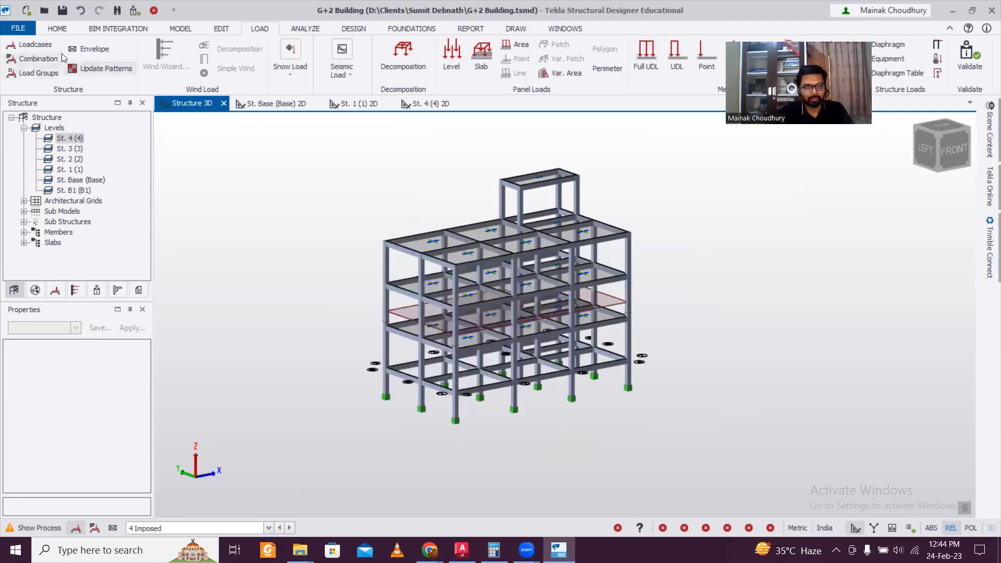
Set construction level 2's source to level 1 and display the 2 Dead loads in 3D
{"action": "left_click", "coordinate": [181, 29]}
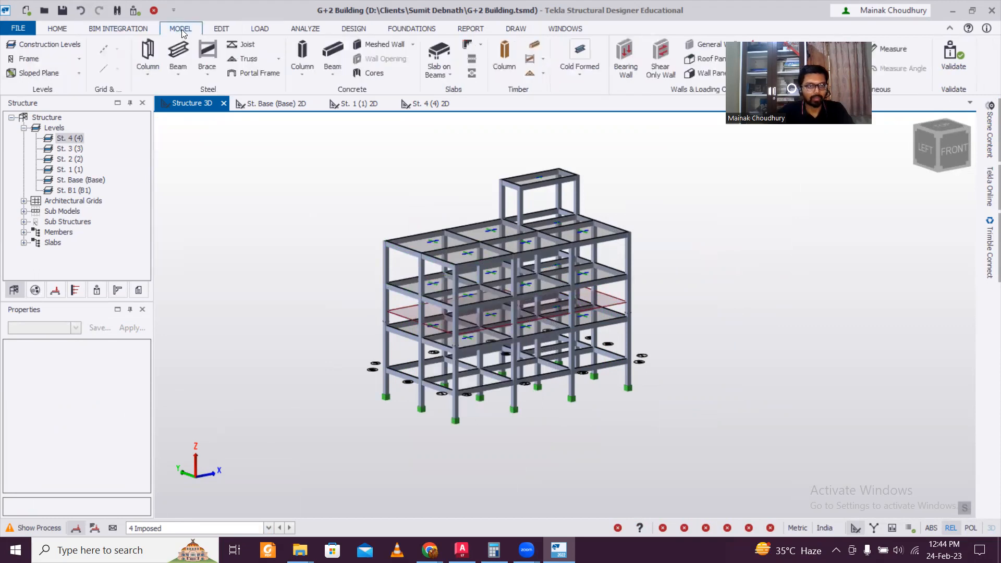
{"action": "left_click", "coordinate": [63, 45]}
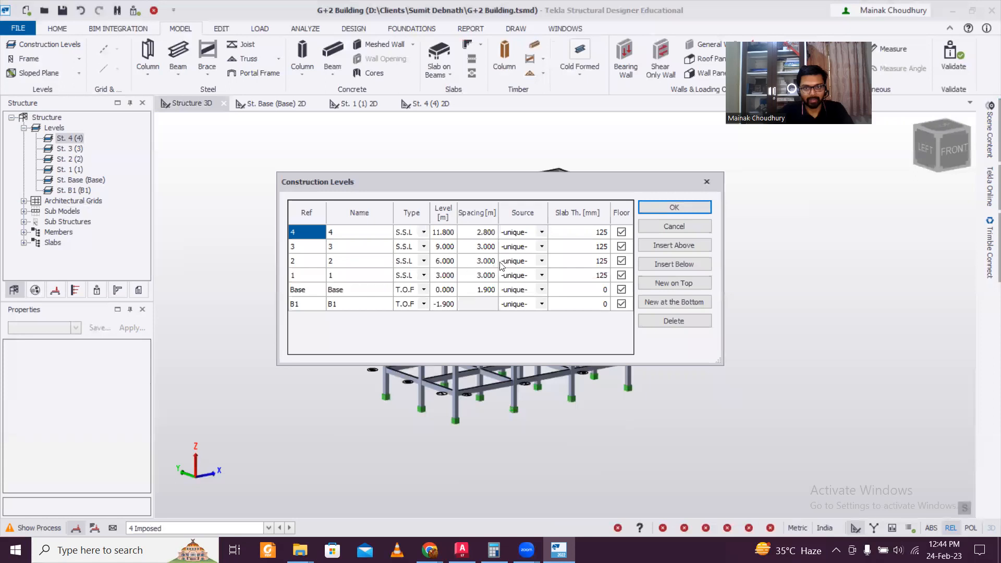
{"action": "left_click", "coordinate": [541, 261]}
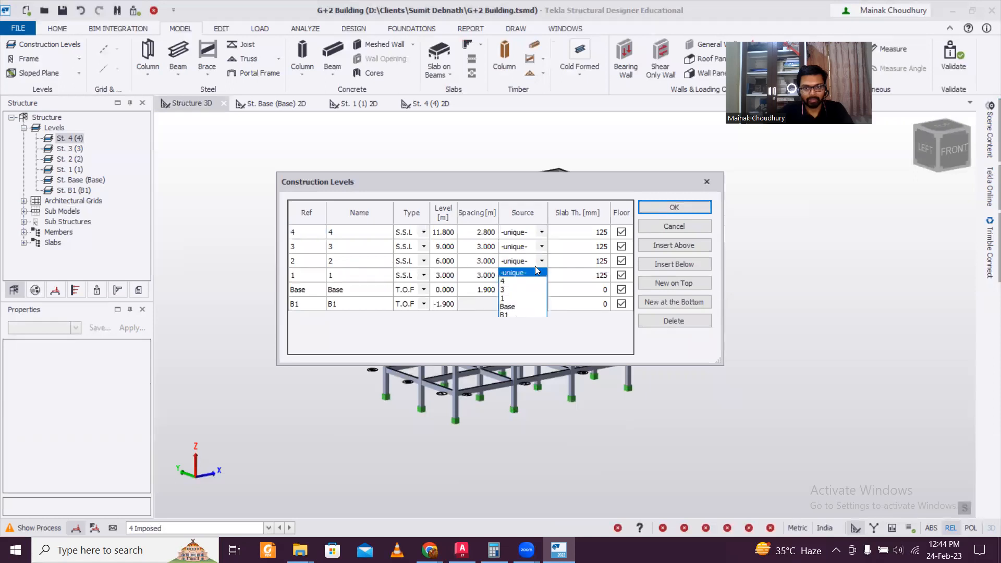
{"action": "left_click", "coordinate": [524, 298]}
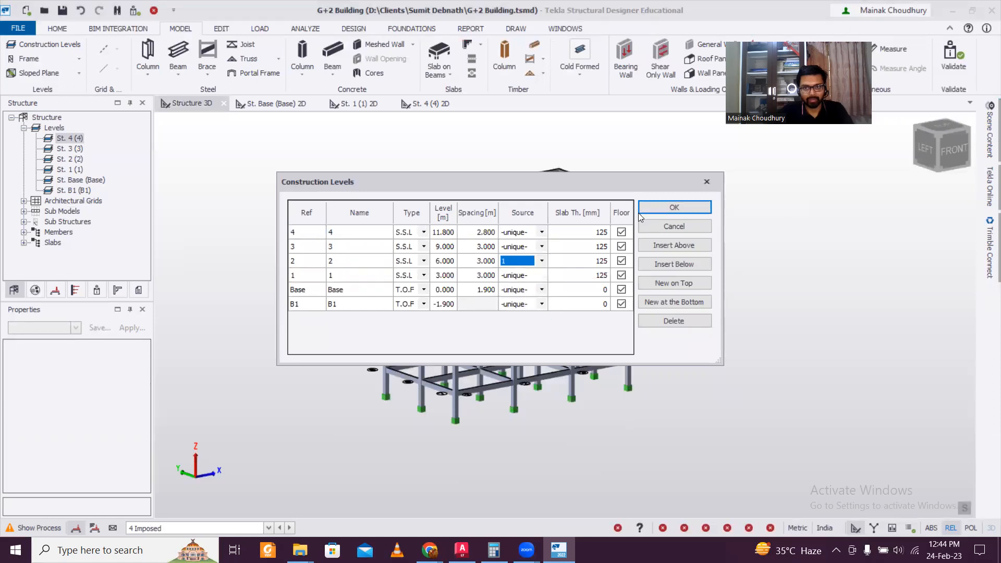
{"action": "left_click", "coordinate": [666, 209]}
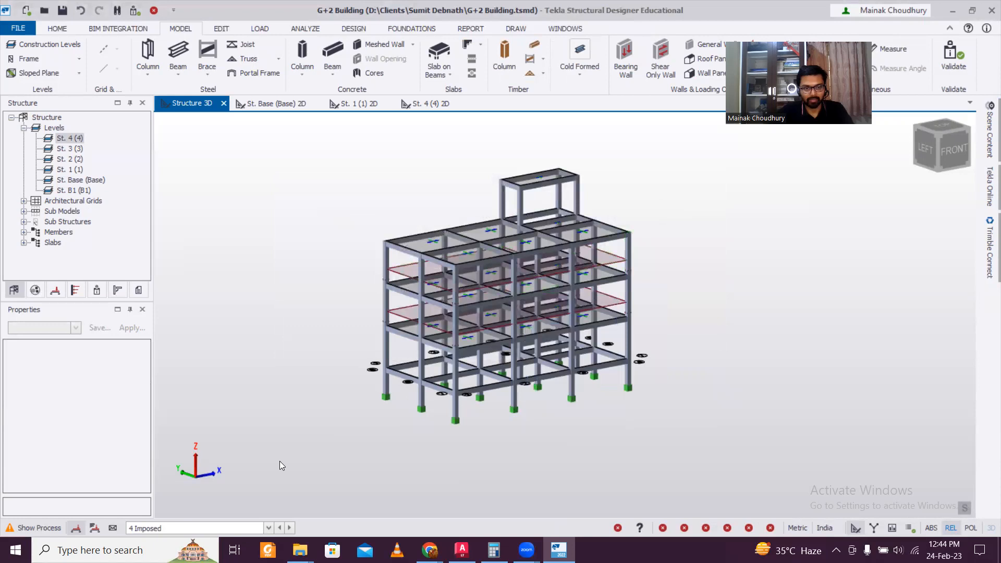
{"action": "left_click", "coordinate": [269, 528]}
{"action": "left_click", "coordinate": [148, 491]}
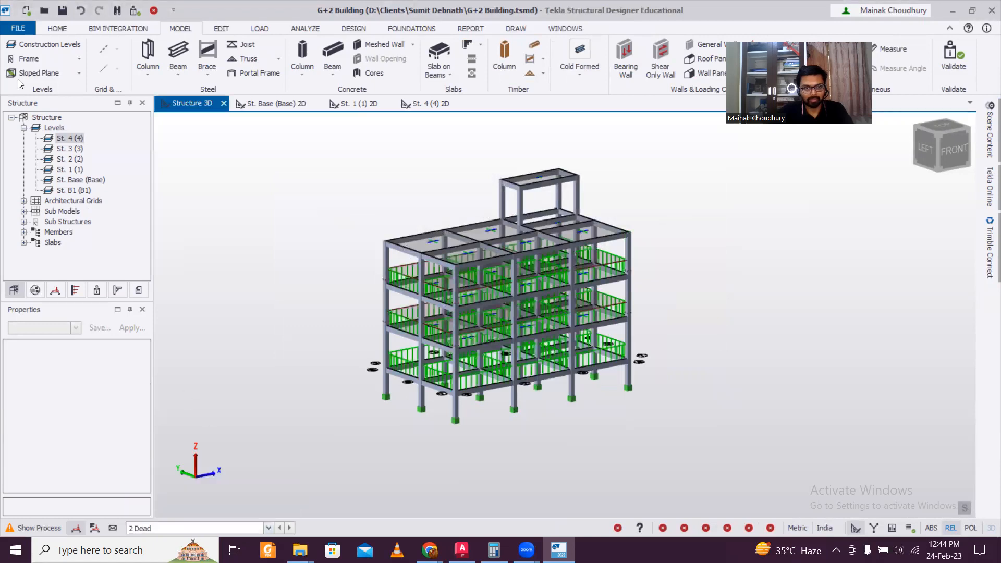
Set level 2's source back to -unique-, then orbit the 3D model to inspect the loads
{"action": "left_click", "coordinate": [31, 45]}
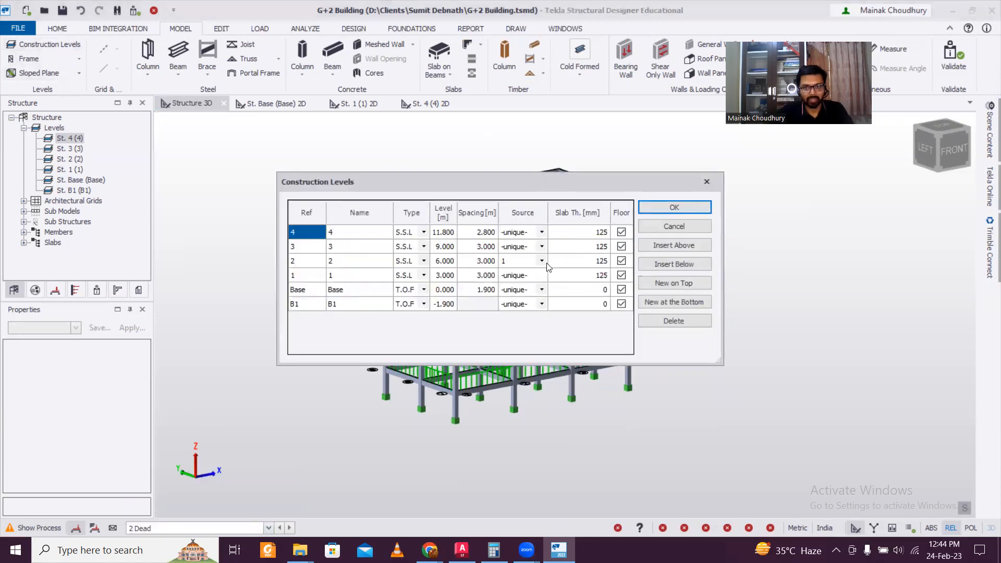
{"action": "left_click", "coordinate": [540, 261]}
{"action": "left_click", "coordinate": [542, 260]}
{"action": "left_click", "coordinate": [516, 271]}
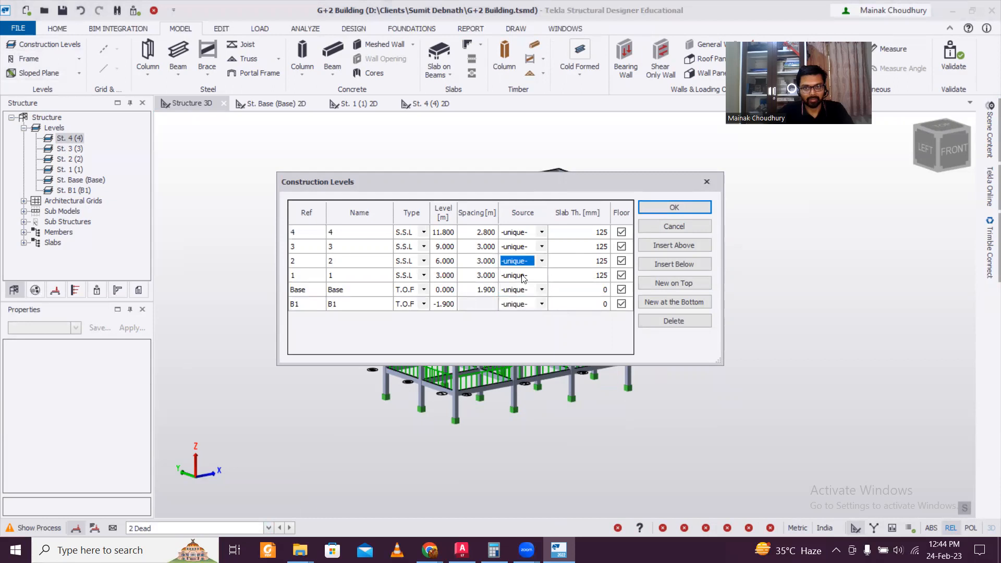
{"action": "left_click", "coordinate": [666, 208]}
{"action": "left_click", "coordinate": [31, 46]}
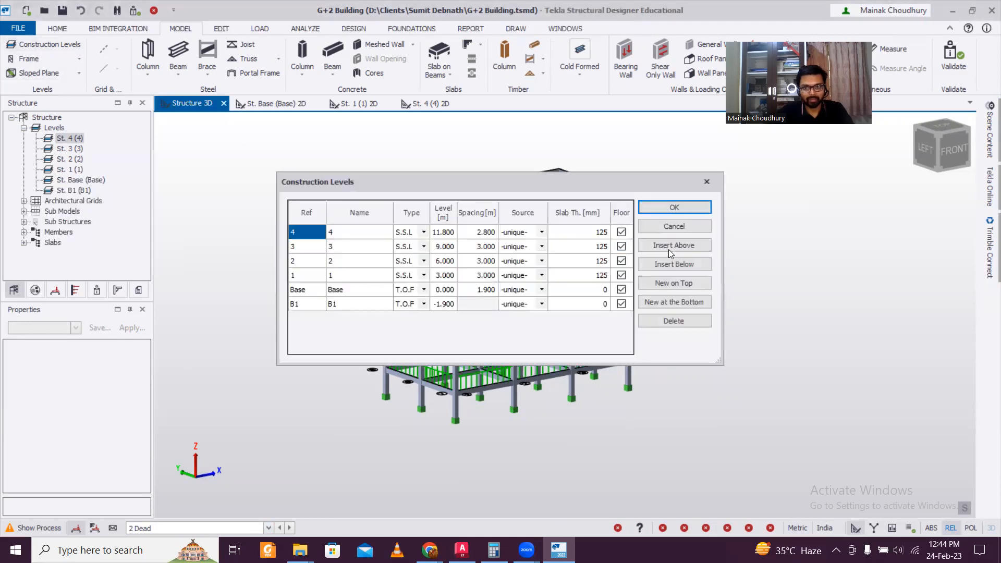
{"action": "left_click", "coordinate": [659, 209]}
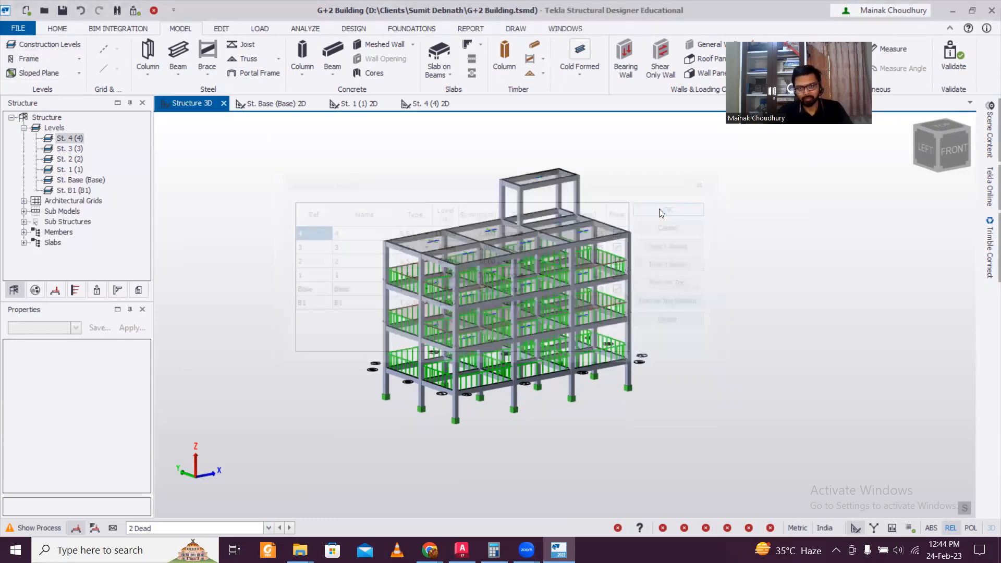
{"action": "right_click_drag", "start_coordinate": [694, 283], "coordinate": [730, 309]}
{"action": "middle_click_drag", "start_coordinate": [686, 313], "coordinate": [745, 307]}
{"action": "right_click_drag", "start_coordinate": [746, 302], "coordinate": [649, 271]}
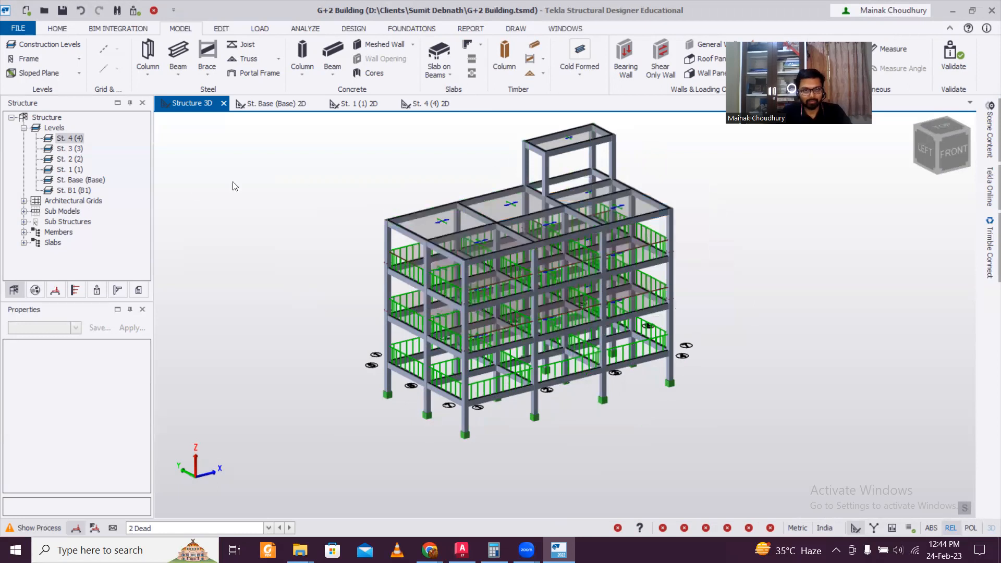
Open the St. 3 plan view and set 2 Dead as the active loadcase
{"action": "double_click", "coordinate": [76, 150]}
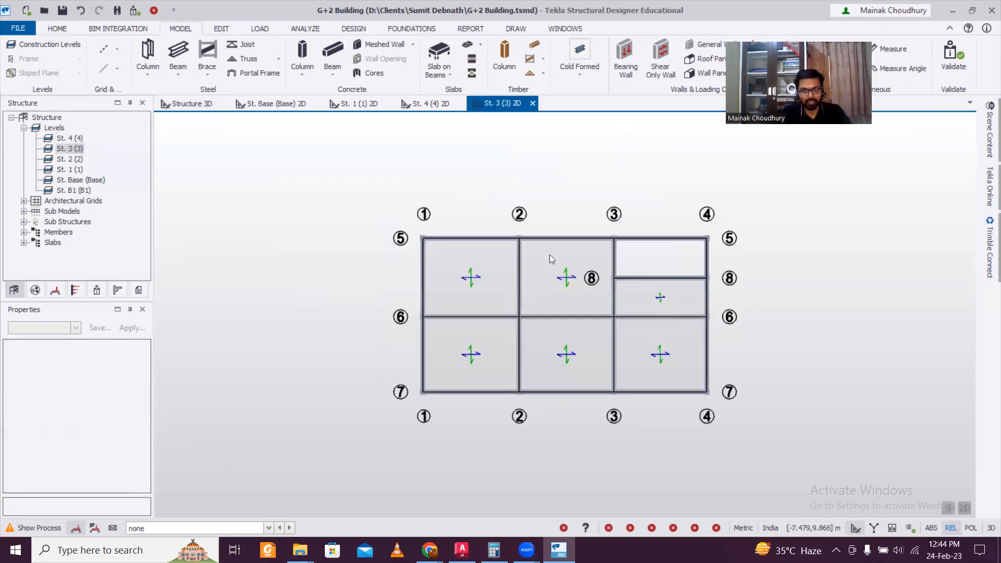
{"action": "scroll", "coordinate": [722, 298], "scroll_direction": "up", "scroll_amount": 1}
{"action": "middle_click_drag", "start_coordinate": [743, 307], "coordinate": [712, 287]}
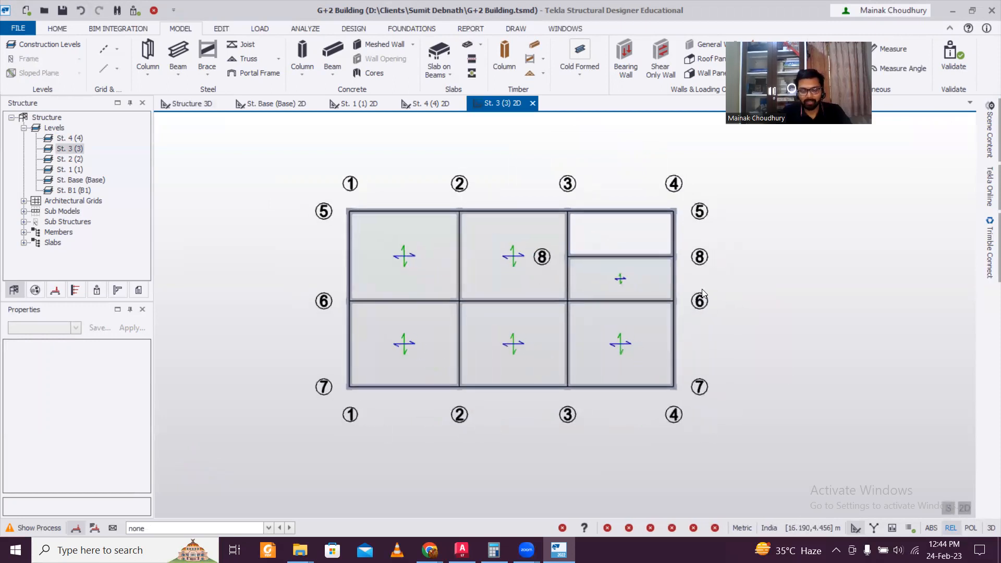
{"action": "scroll", "coordinate": [703, 293], "scroll_direction": "up", "scroll_amount": 1}
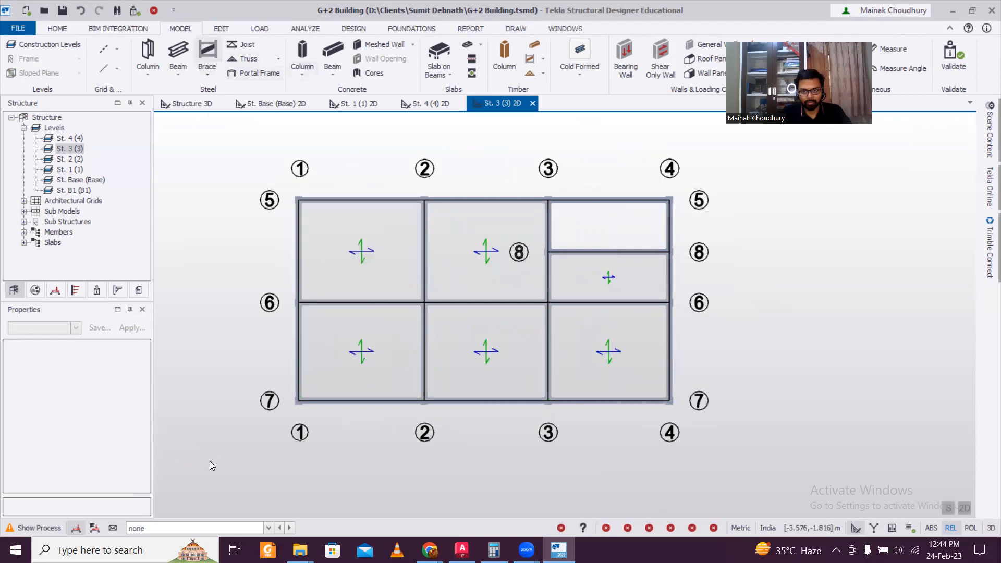
{"action": "left_click", "coordinate": [172, 528]}
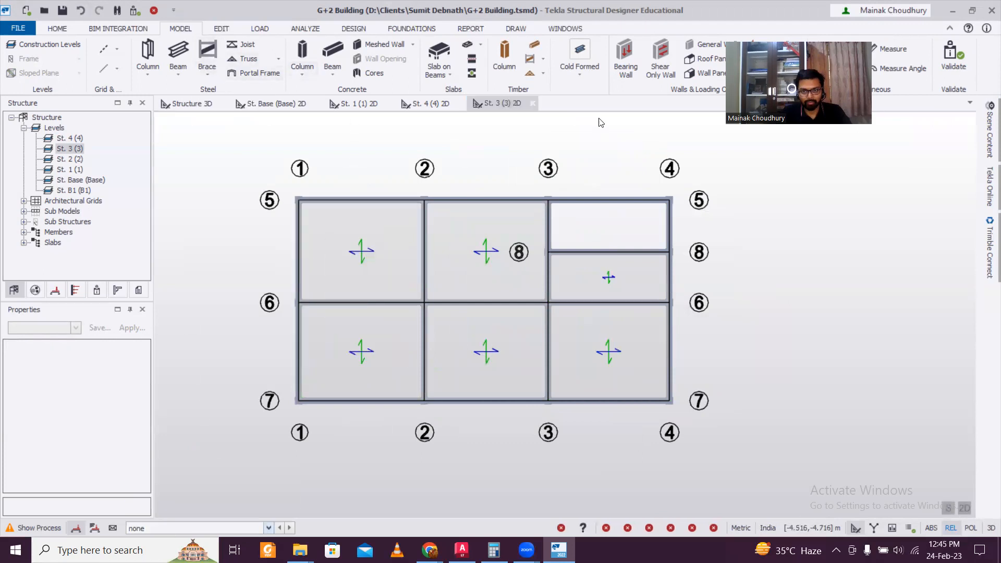
{"action": "left_click", "coordinate": [254, 28]}
Apply a 7 kN/m full-length UDL to the four beams of the top-right bay
{"action": "left_click", "coordinate": [646, 57]}
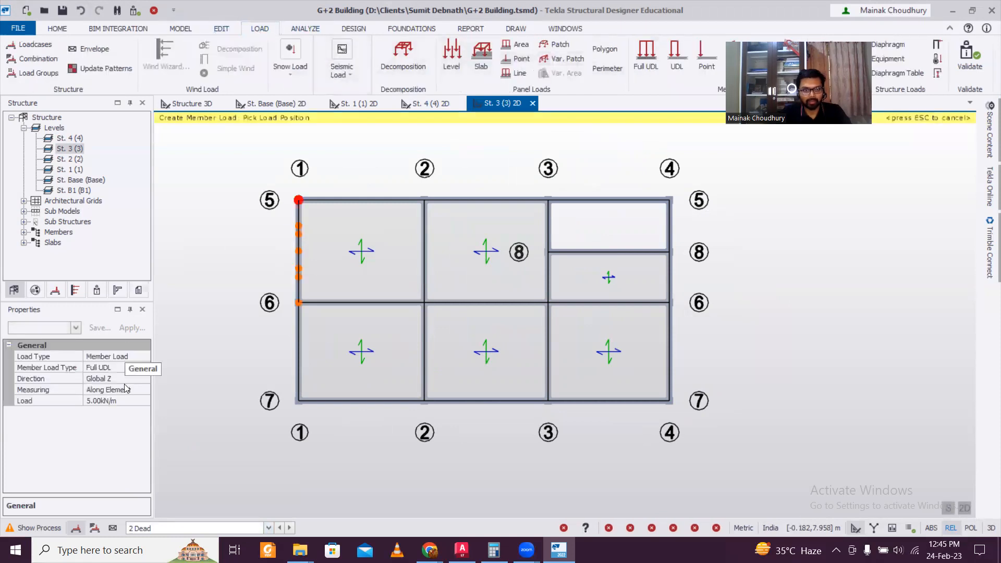
{"action": "left_click", "coordinate": [118, 403]}
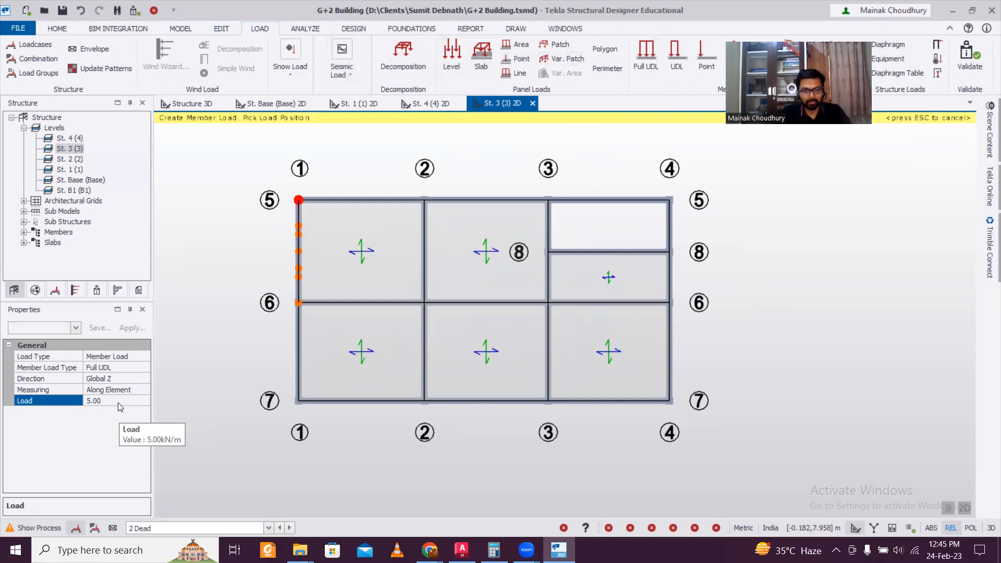
{"action": "type", "text": "7"}
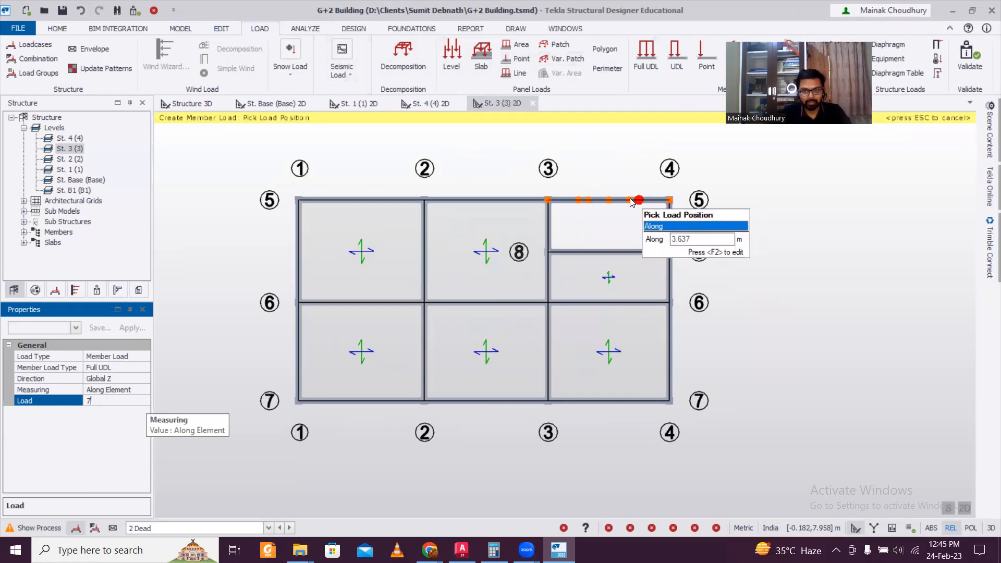
{"action": "left_click", "coordinate": [631, 201]}
{"action": "left_click", "coordinate": [673, 233]}
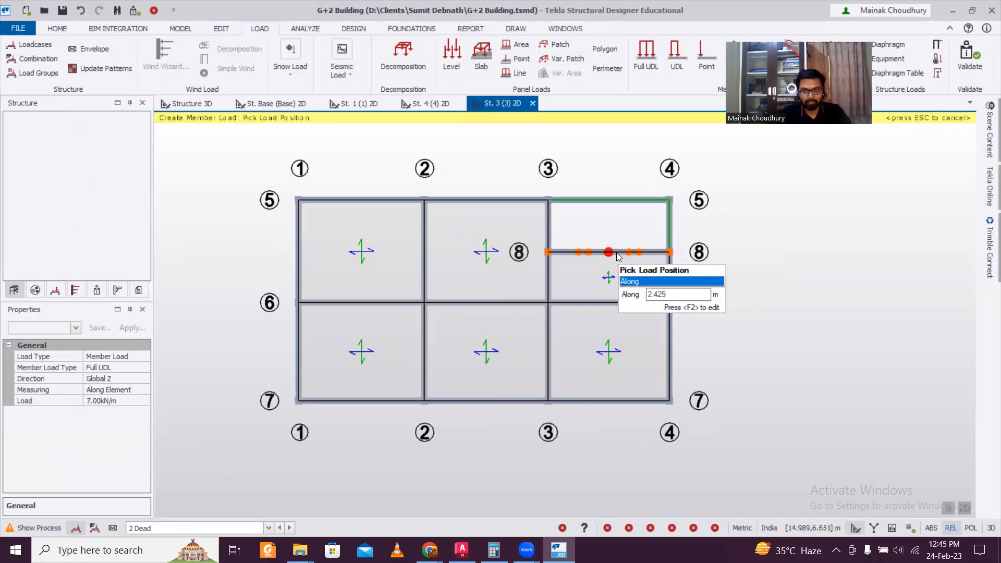
{"action": "left_click", "coordinate": [617, 254]}
{"action": "left_click", "coordinate": [549, 224]}
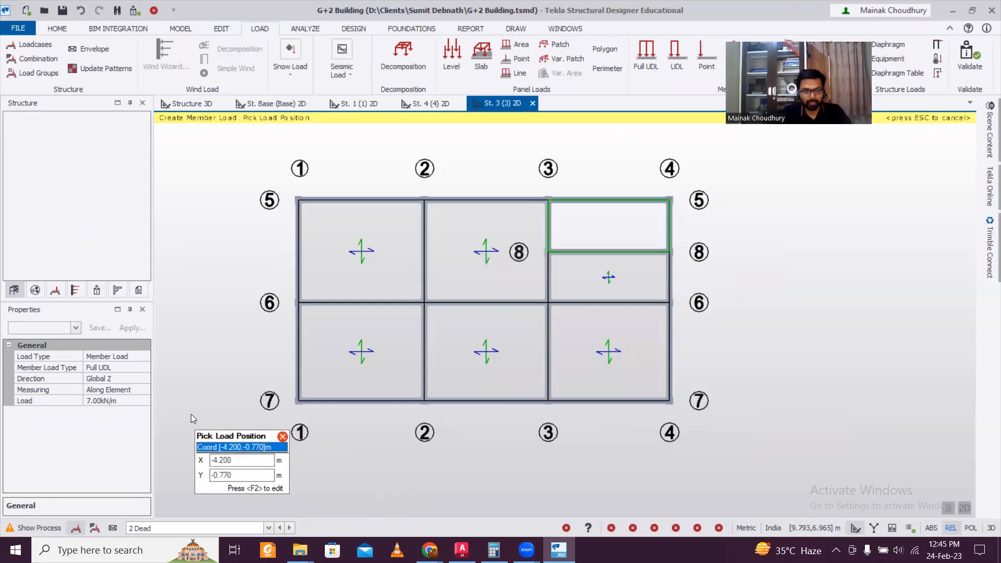
Apply a 3.5 kN/m full UDL to the eight perimeter beams on lines 5, 7 and grids 1, 4
{"action": "left_click", "coordinate": [110, 400]}
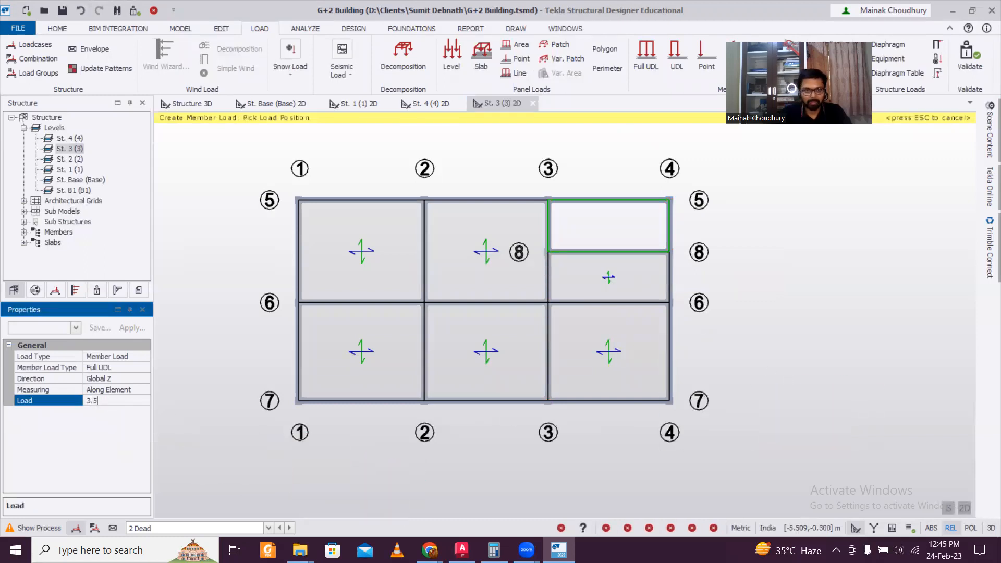
{"action": "left_click", "coordinate": [468, 198]}
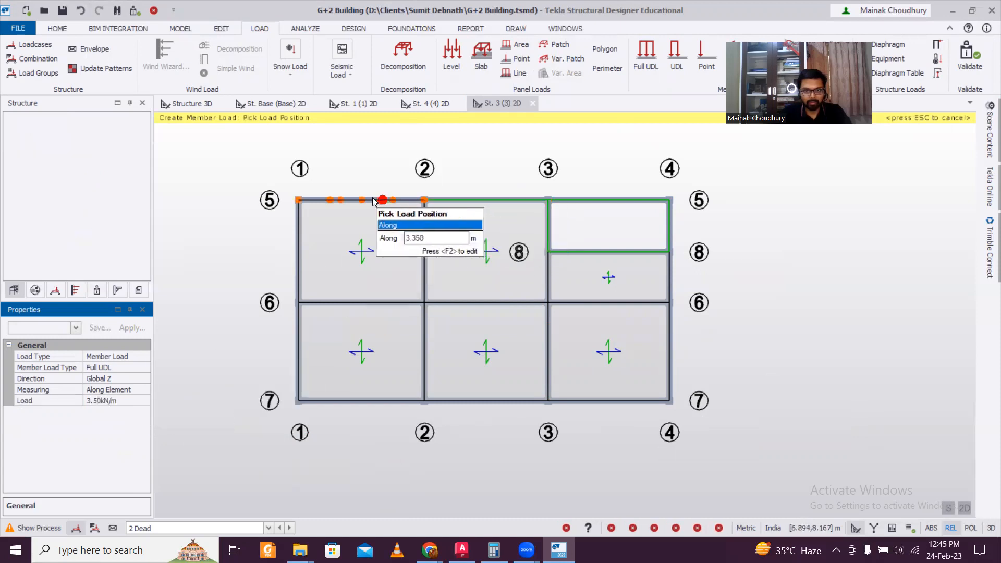
{"action": "left_click", "coordinate": [373, 201]}
{"action": "left_click", "coordinate": [298, 285]}
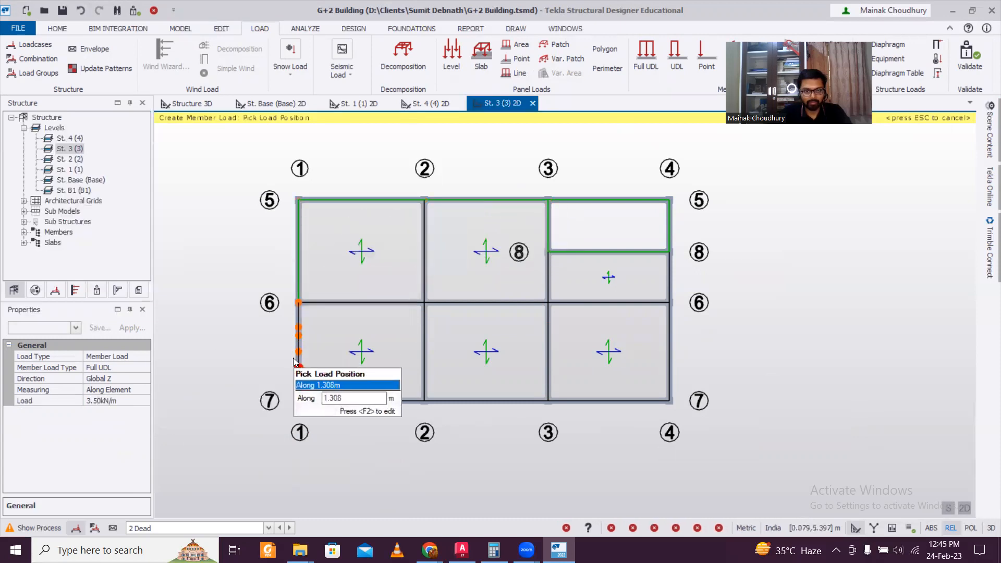
{"action": "left_click", "coordinate": [297, 359]}
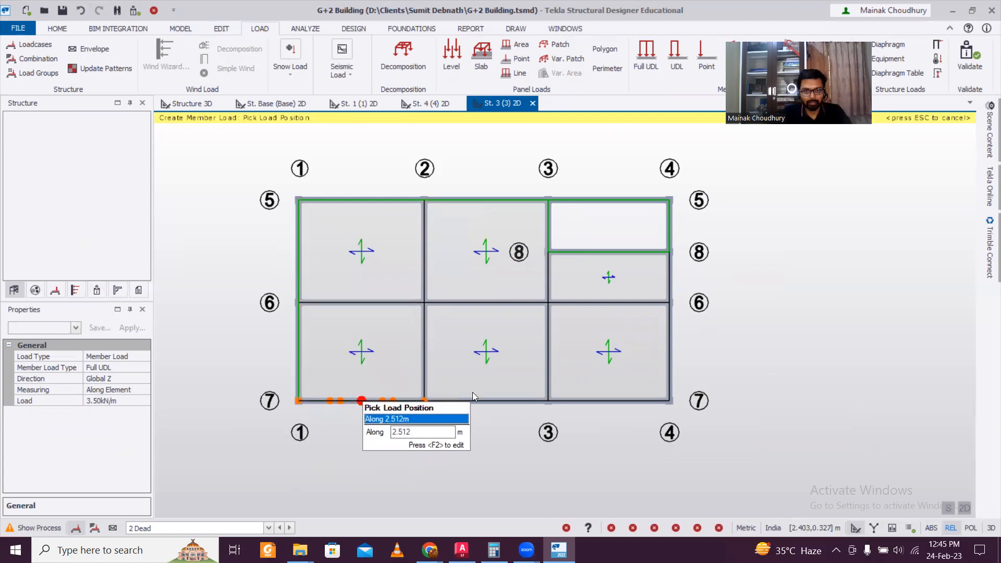
{"action": "left_click", "coordinate": [362, 401]}
{"action": "left_click", "coordinate": [477, 401]}
{"action": "left_click", "coordinate": [606, 401]}
{"action": "left_click", "coordinate": [669, 368]}
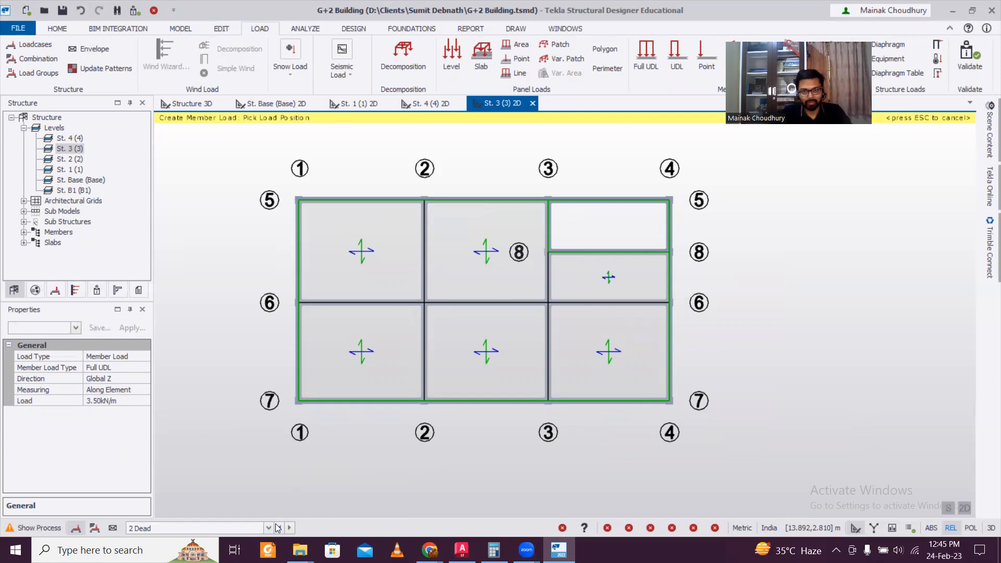
{"action": "left_click", "coordinate": [206, 526]}
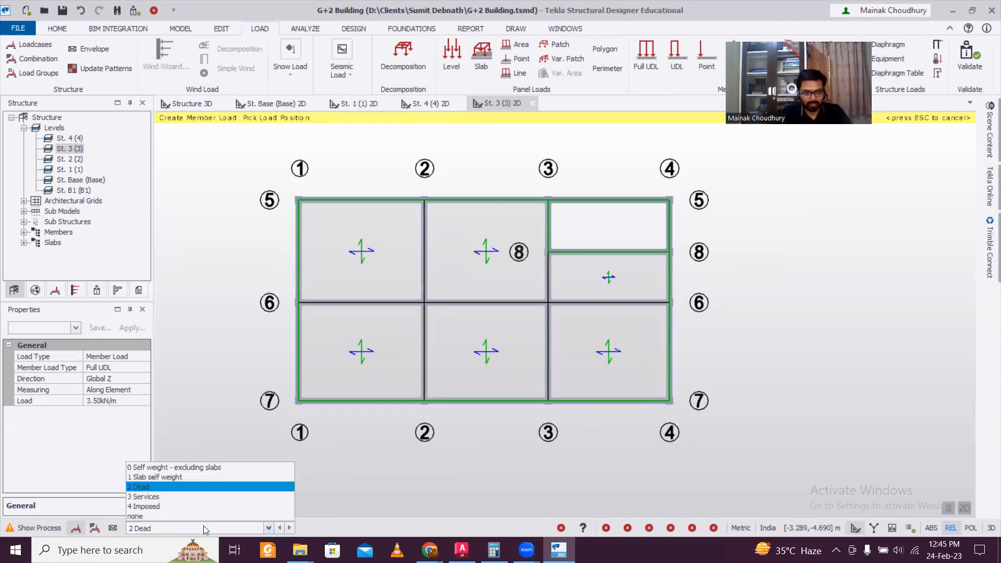
Under 4 Imposed, put a 2 kN/m² level load on the St. 3 slab panels, then show Structure 3D
{"action": "left_click", "coordinate": [160, 506]}
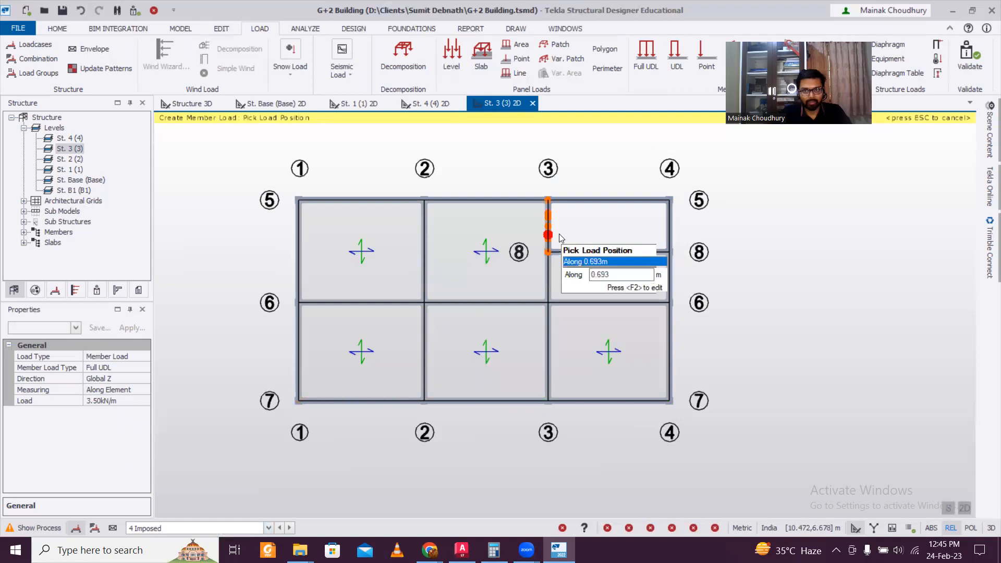
{"action": "left_click", "coordinate": [451, 58]}
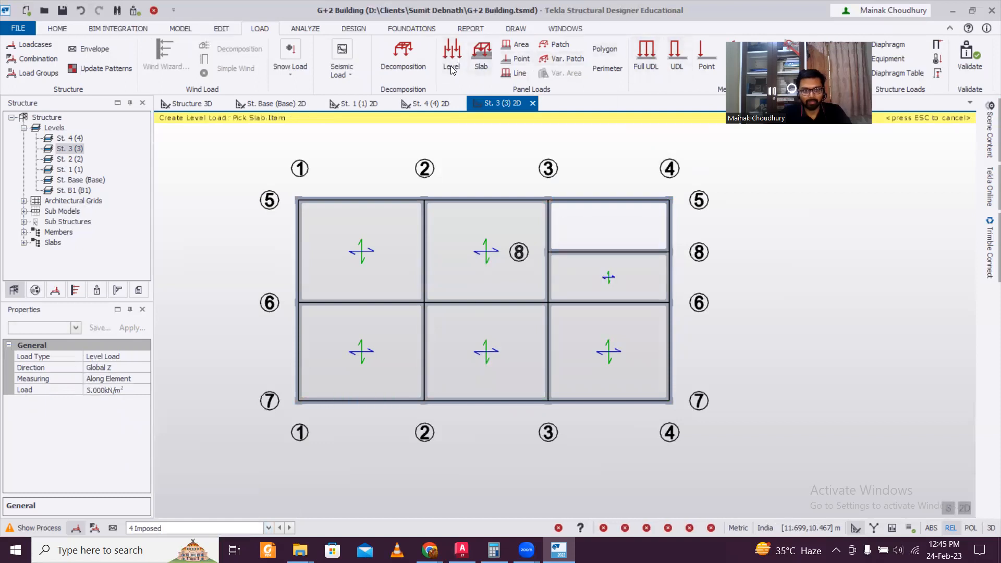
{"action": "left_click", "coordinate": [117, 389]}
{"action": "left_click", "coordinate": [118, 389]}
{"action": "type", "text": "2"}
{"action": "left_click", "coordinate": [371, 328]}
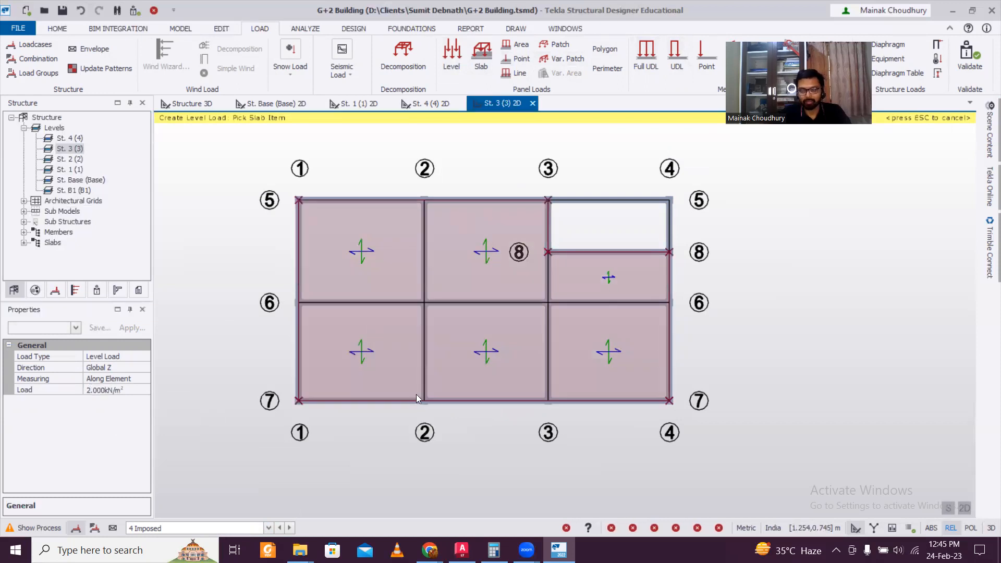
{"action": "left_click", "coordinate": [196, 108]}
Orbit and zoom the 3D building to inspect the applied floor loads
{"action": "right_click_drag", "start_coordinate": [687, 357], "coordinate": [646, 354]}
{"action": "scroll", "coordinate": [480, 174], "scroll_direction": "up", "scroll_amount": 3}
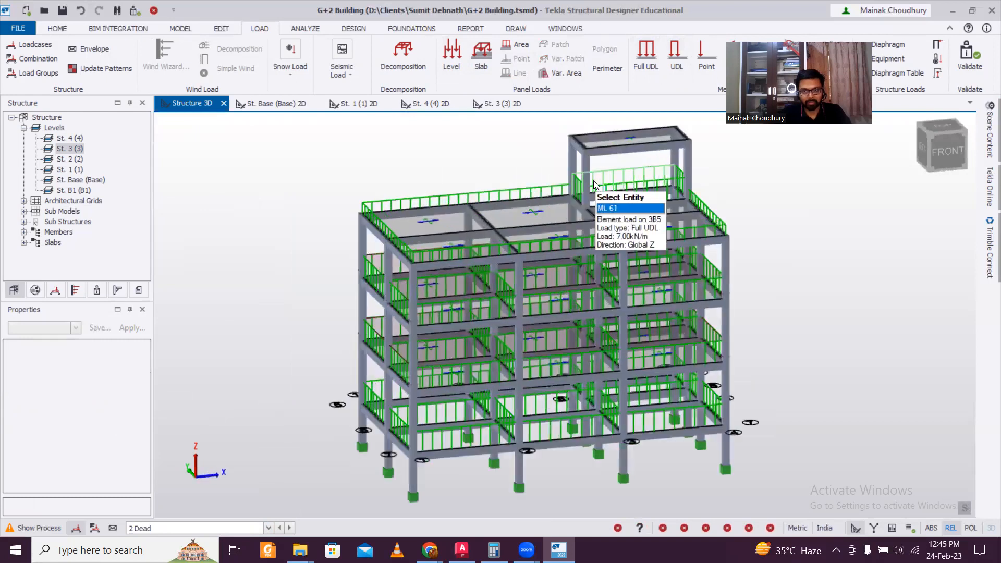
{"action": "scroll", "coordinate": [413, 241], "scroll_direction": "down", "scroll_amount": 1}
{"action": "scroll", "coordinate": [413, 241], "scroll_direction": "down", "scroll_amount": 2}
{"action": "right_click_drag", "start_coordinate": [346, 301], "coordinate": [238, 468]}
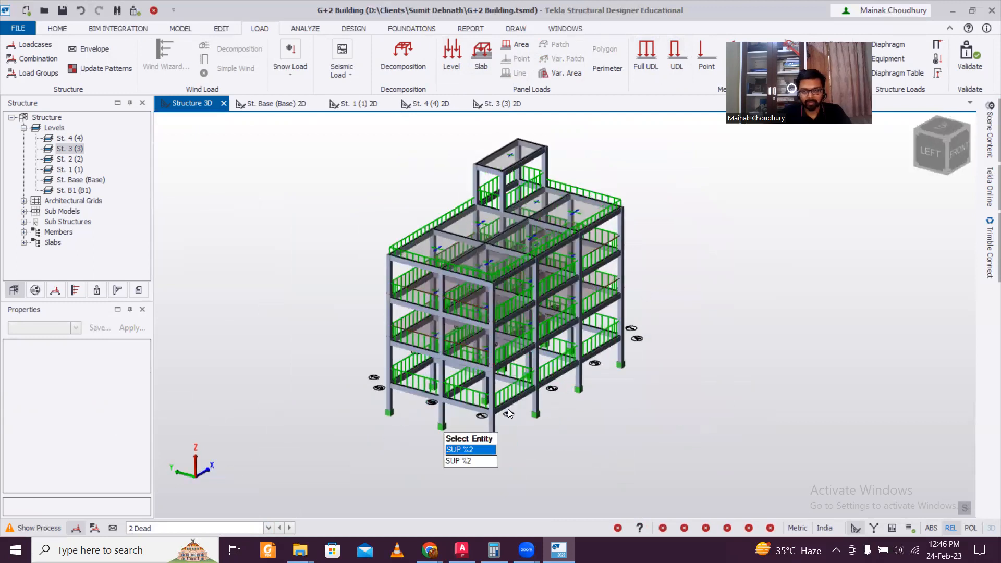
{"action": "scroll", "coordinate": [528, 402], "scroll_direction": "up", "scroll_amount": 3}
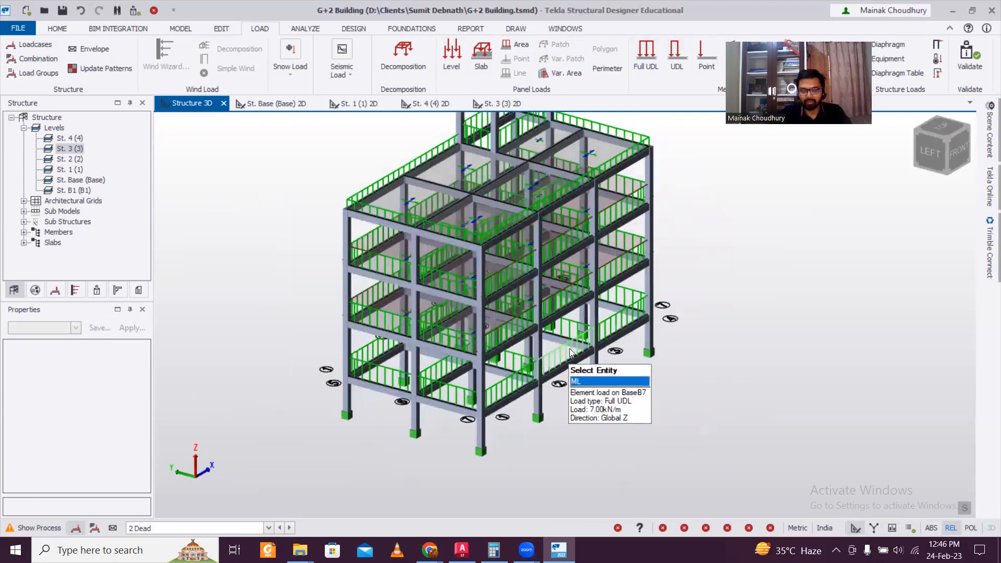
{"action": "right_click_drag", "start_coordinate": [719, 367], "coordinate": [539, 372]}
{"action": "middle_click_drag", "start_coordinate": [610, 380], "coordinate": [648, 342]}
{"action": "right_click_drag", "start_coordinate": [573, 378], "coordinate": [573, 390]}
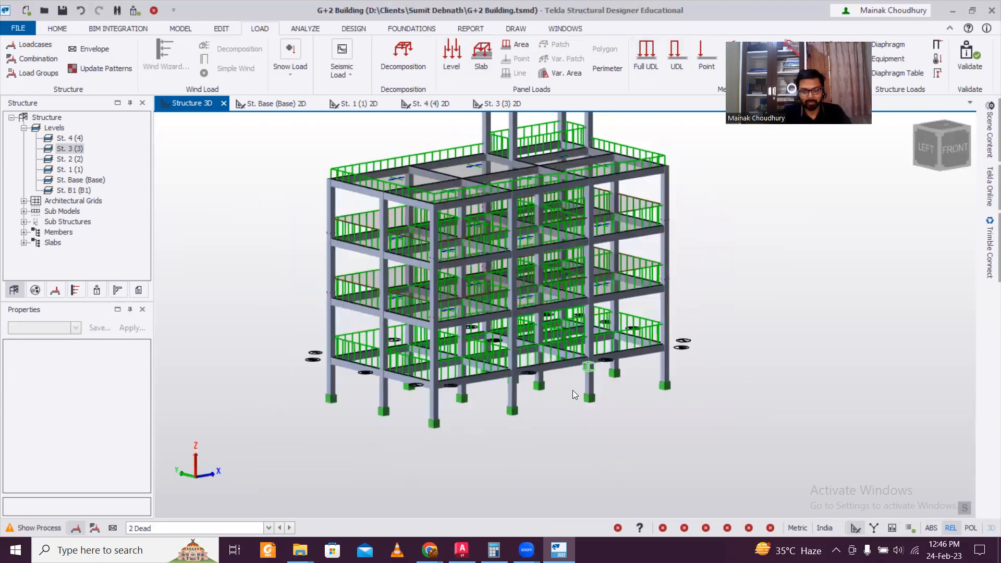
{"action": "scroll", "coordinate": [573, 390], "scroll_direction": "down", "scroll_amount": 3}
{"action": "scroll", "coordinate": [596, 373], "scroll_direction": "up", "scroll_amount": 2}
{"action": "middle_click_drag", "start_coordinate": [689, 311], "coordinate": [697, 343]}
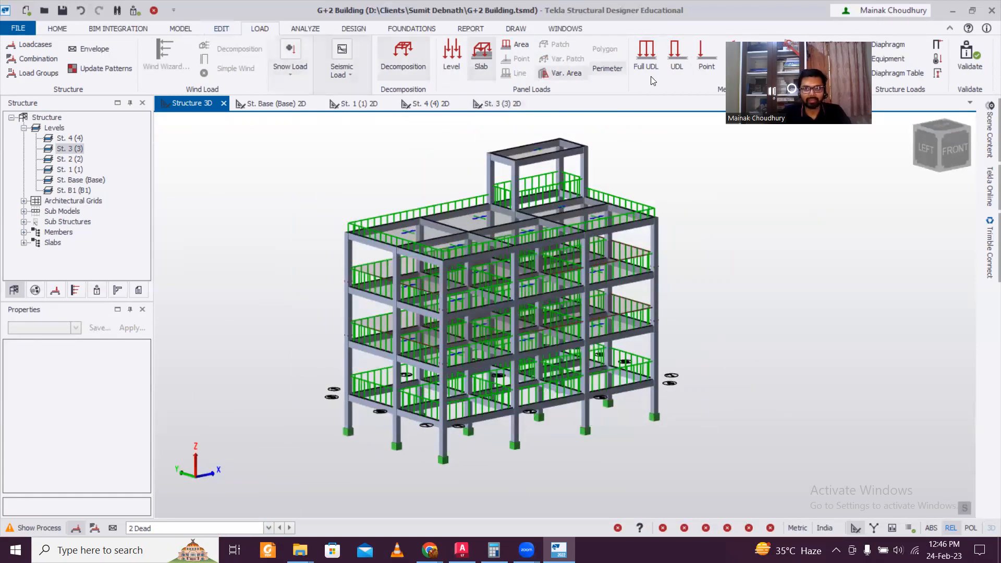
Run Validate on the model and review the resulting status checklist
{"action": "left_click", "coordinate": [59, 28]}
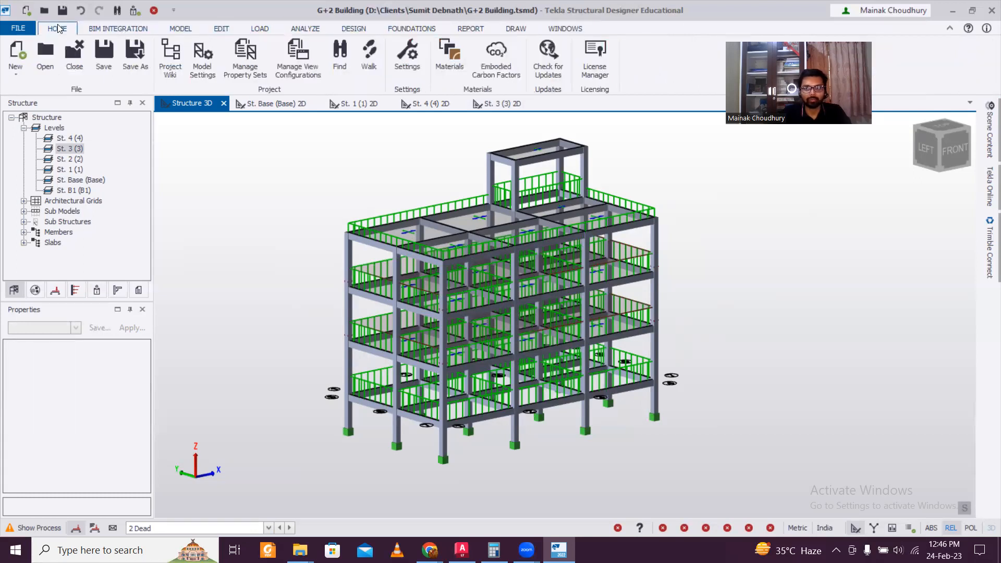
{"action": "left_click", "coordinate": [134, 28]}
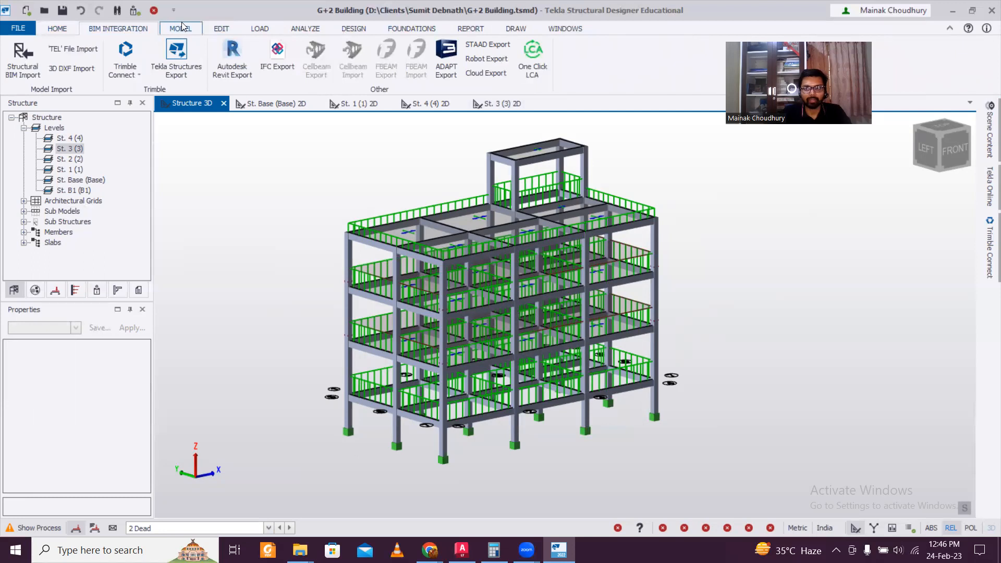
{"action": "left_click", "coordinate": [182, 28]}
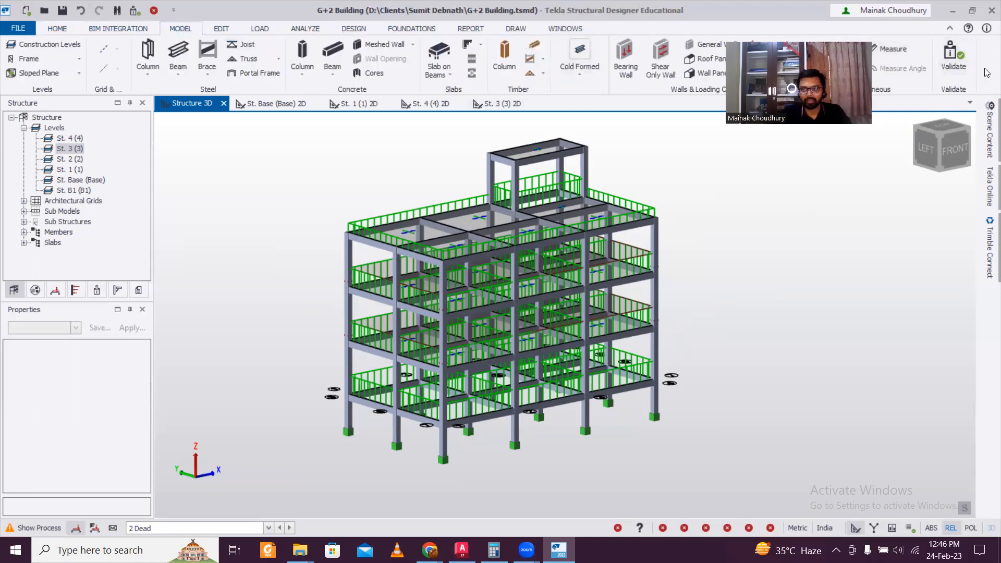
{"action": "left_click", "coordinate": [954, 58]}
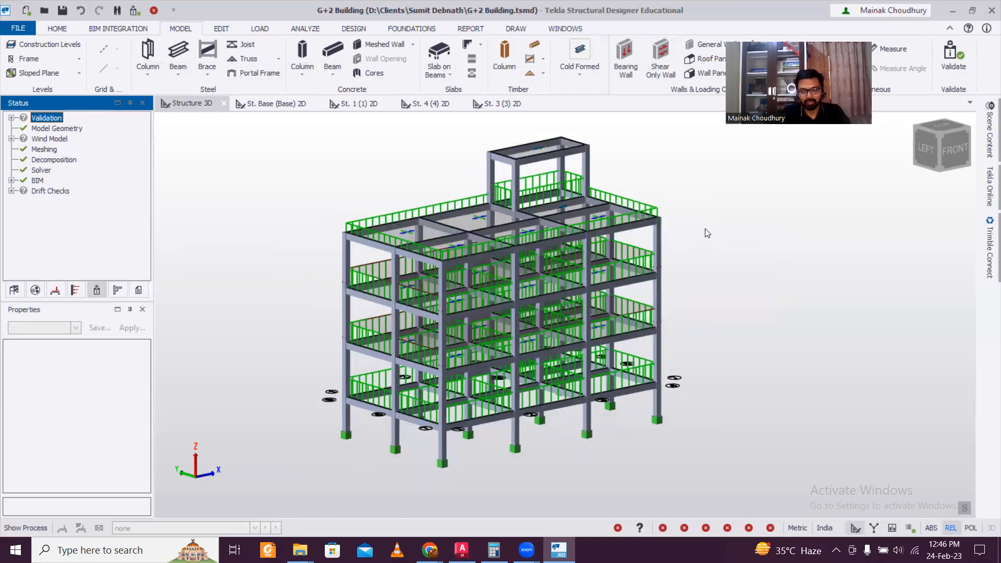
{"action": "scroll", "coordinate": [732, 218], "scroll_direction": "down", "scroll_amount": 1}
{"action": "scroll", "coordinate": [732, 218], "scroll_direction": "down", "scroll_amount": 1}
{"action": "scroll", "coordinate": [735, 244], "scroll_direction": "up", "scroll_amount": 1}
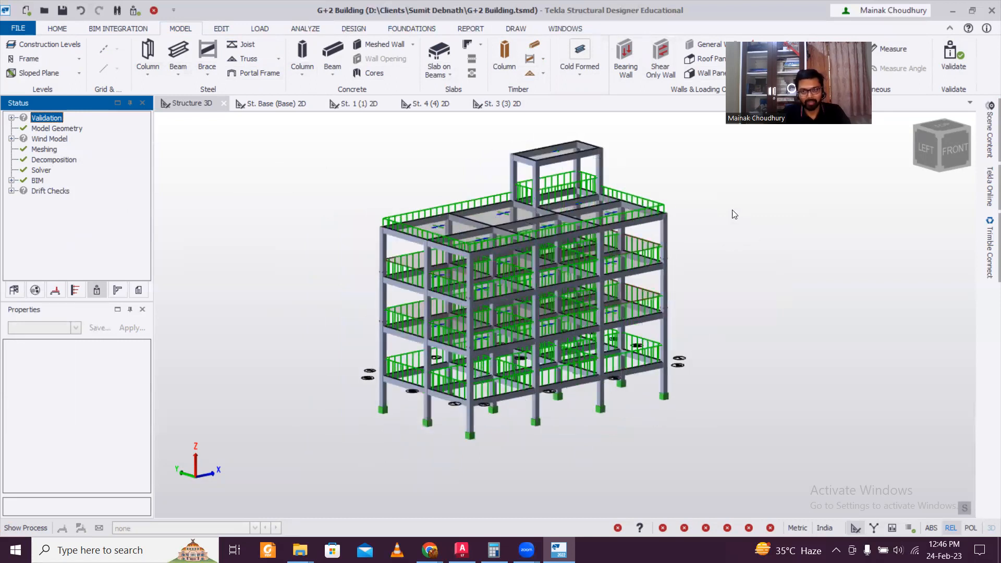
{"action": "scroll", "coordinate": [730, 267], "scroll_direction": "up", "scroll_amount": 1}
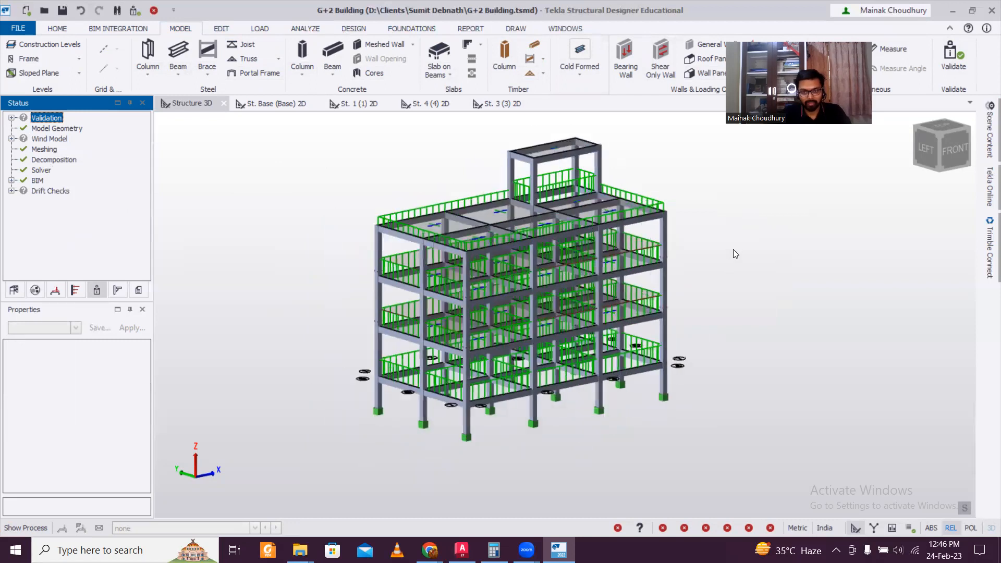
{"action": "middle_click_drag", "start_coordinate": [760, 239], "coordinate": [782, 262]}
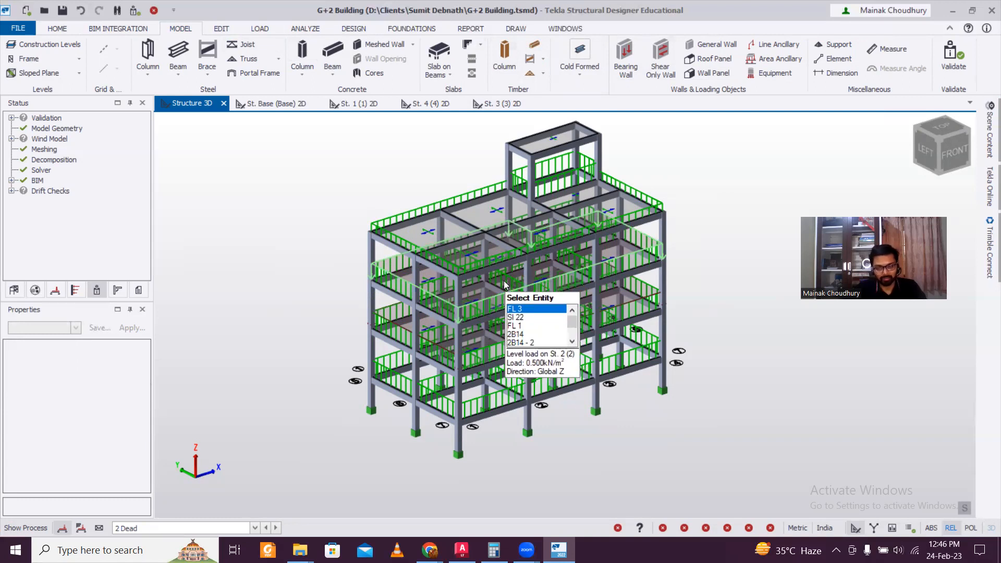
{"action": "scroll", "coordinate": [506, 279], "scroll_direction": "up", "scroll_amount": 3}
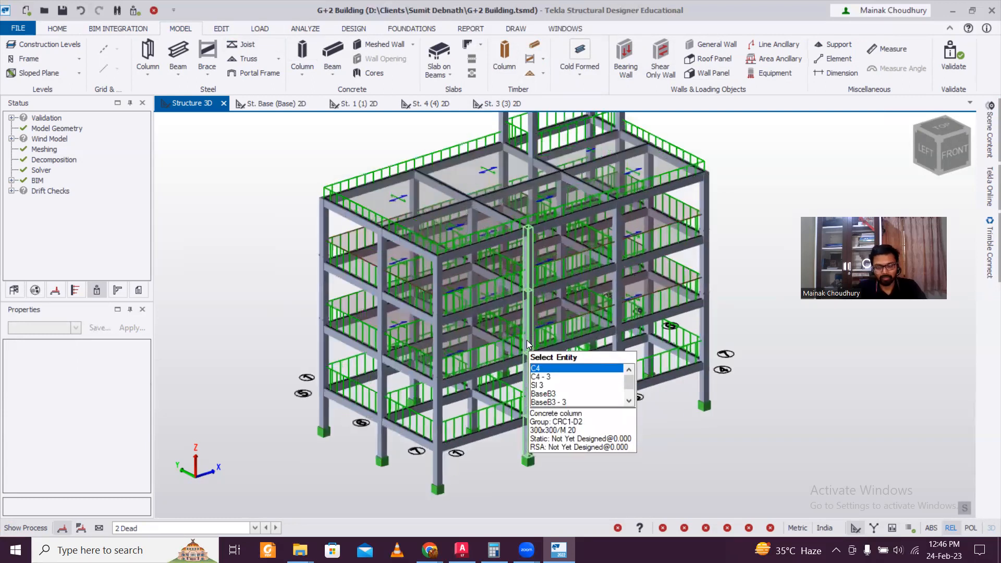
{"action": "scroll", "coordinate": [527, 340], "scroll_direction": "down", "scroll_amount": 2}
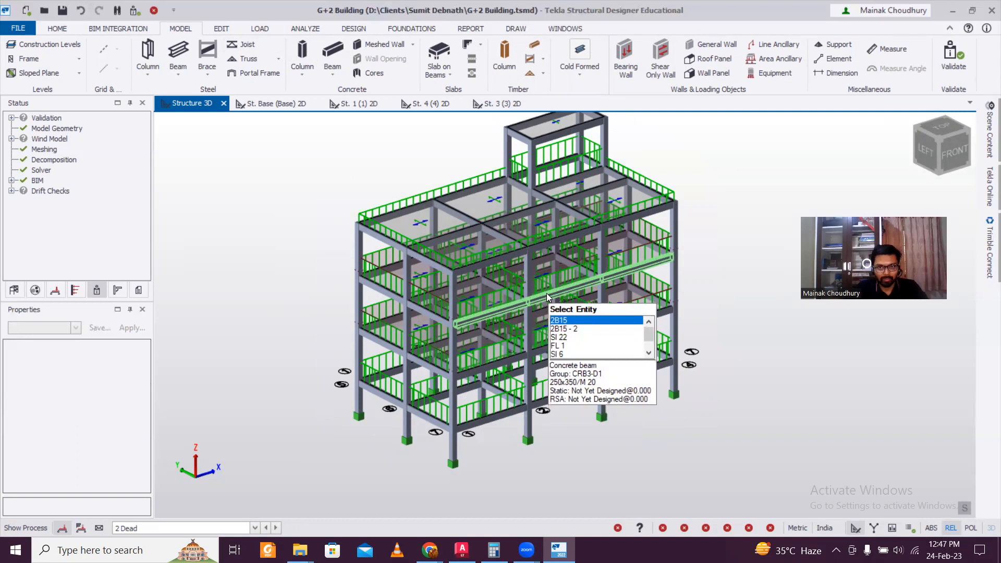
Start the Seismic Wizard with seismic ignored to St. Base, Zone V and importance factor 1.0
{"action": "left_click", "coordinate": [260, 29]}
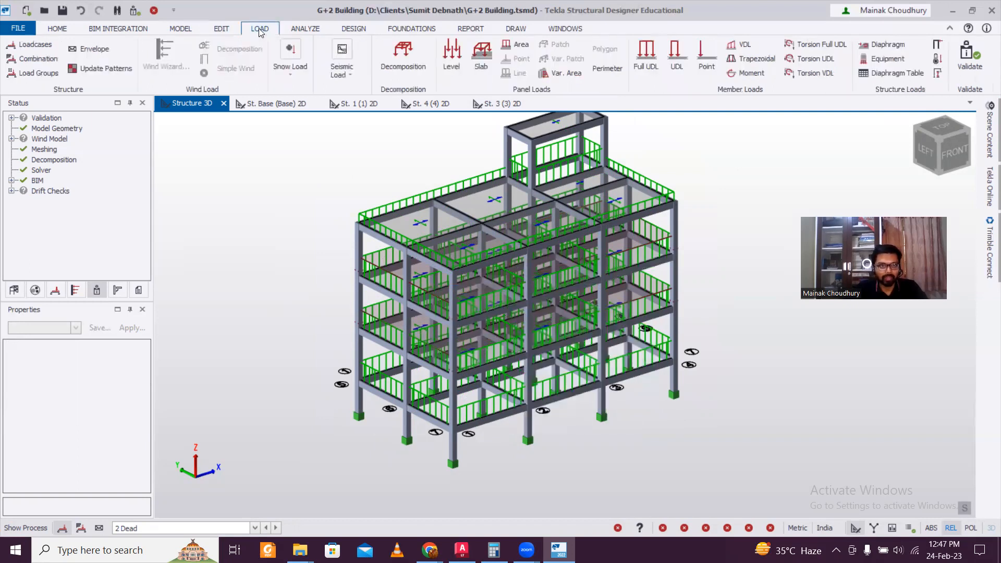
{"action": "left_click", "coordinate": [338, 74]}
{"action": "left_click", "coordinate": [334, 115]}
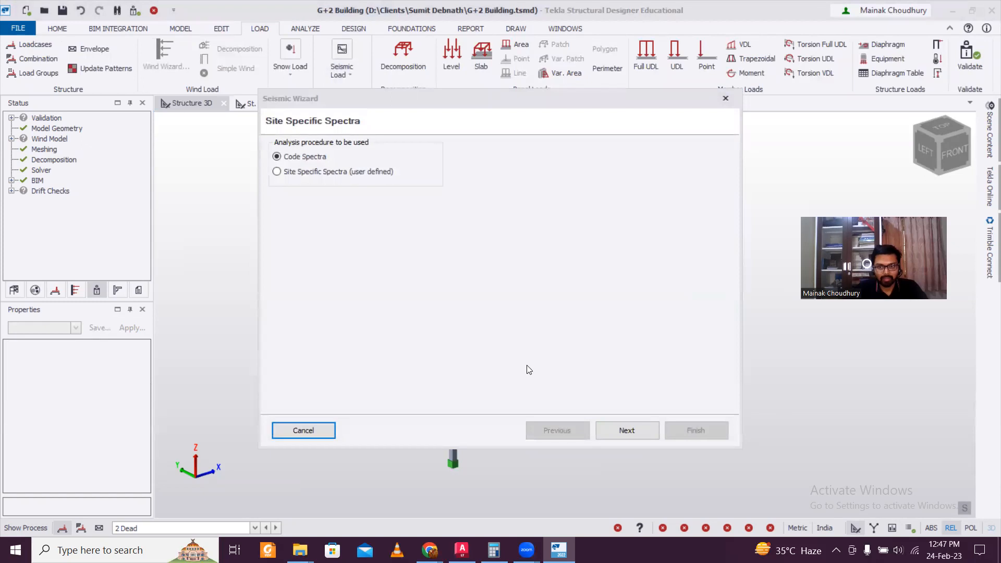
{"action": "left_click", "coordinate": [623, 430]}
{"action": "left_click", "coordinate": [446, 209]}
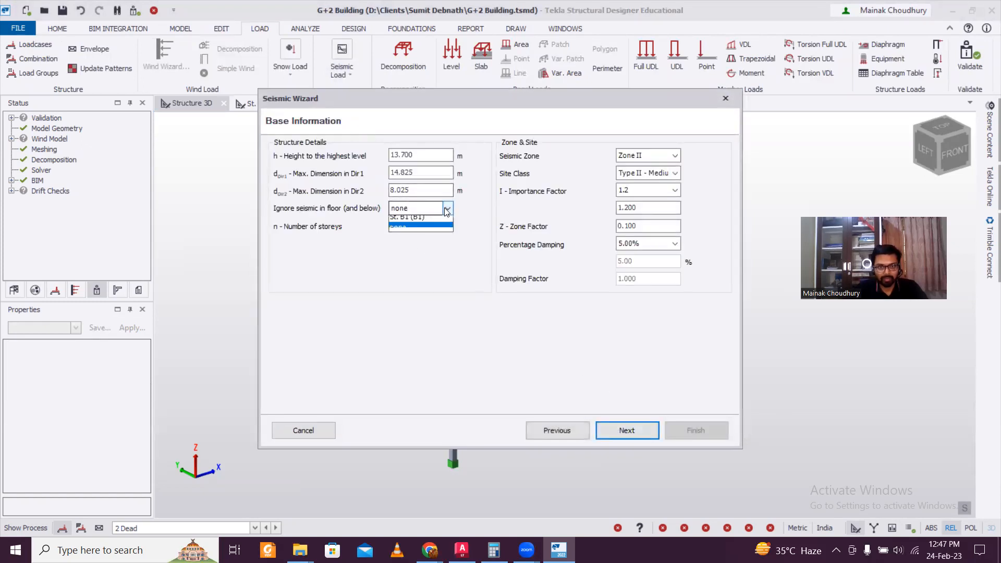
{"action": "left_click", "coordinate": [431, 253]}
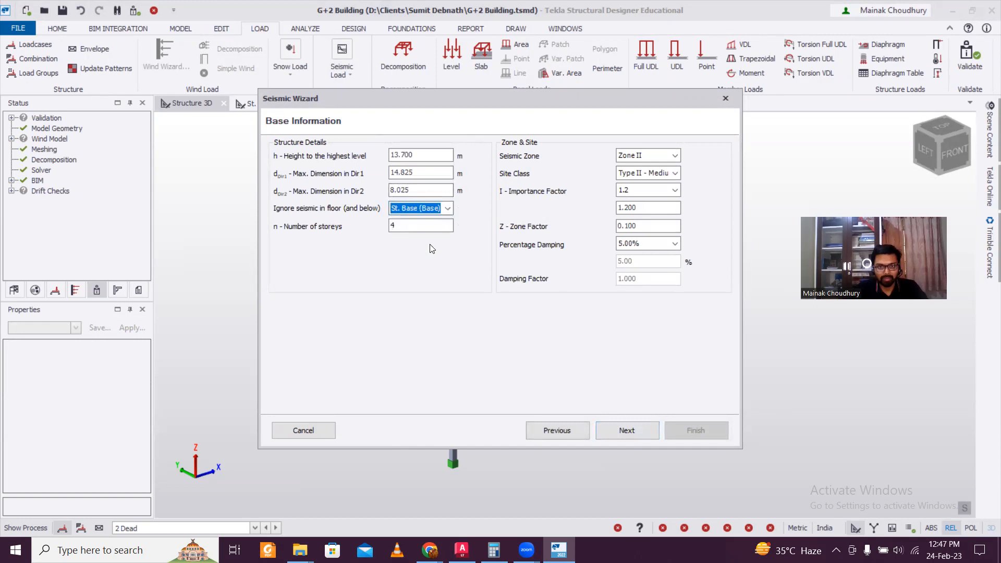
{"action": "left_click", "coordinate": [657, 156]}
{"action": "left_click", "coordinate": [645, 201]}
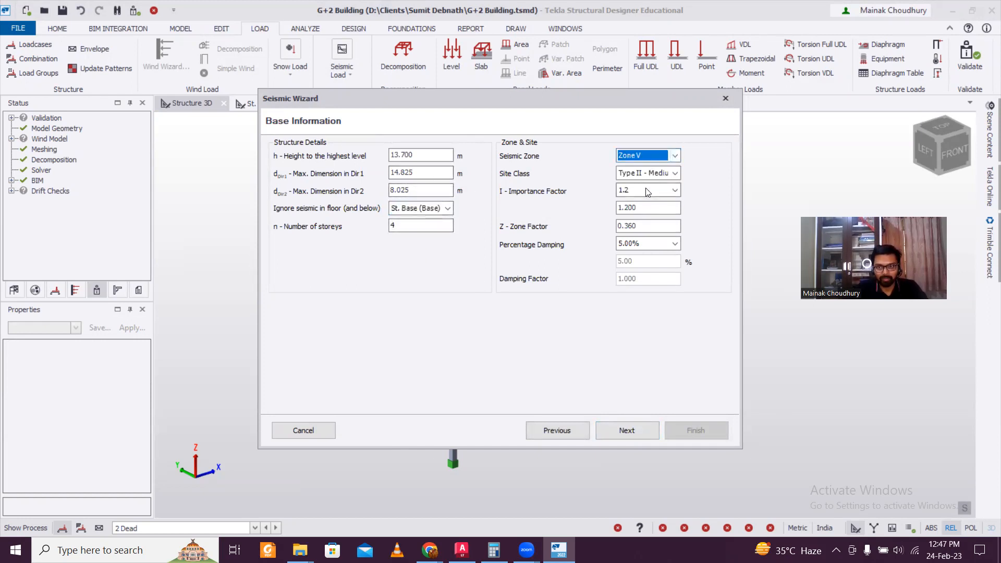
{"action": "left_click", "coordinate": [646, 191]}
{"action": "left_click", "coordinate": [641, 224]}
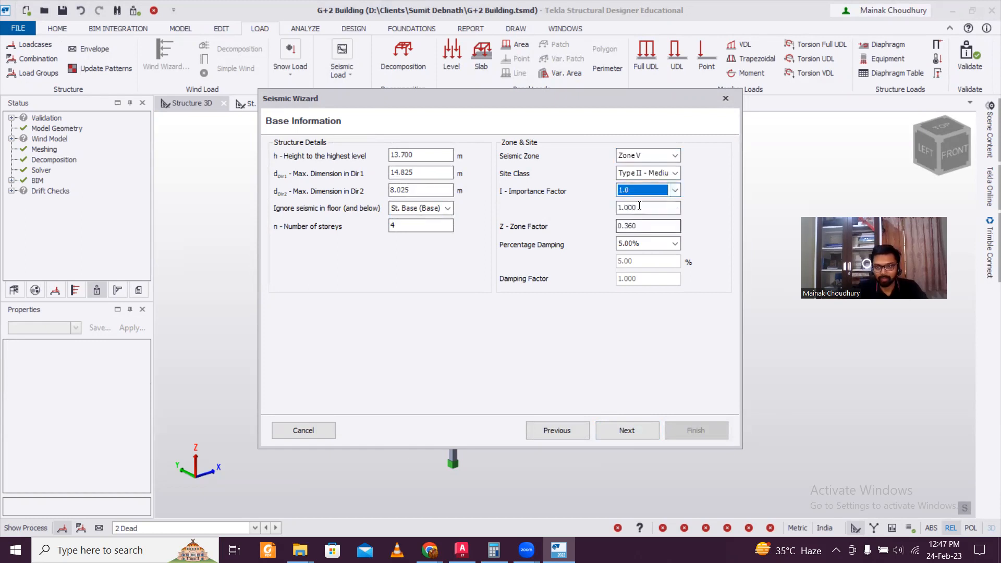
{"action": "left_click", "coordinate": [650, 191]}
{"action": "left_click", "coordinate": [643, 225]}
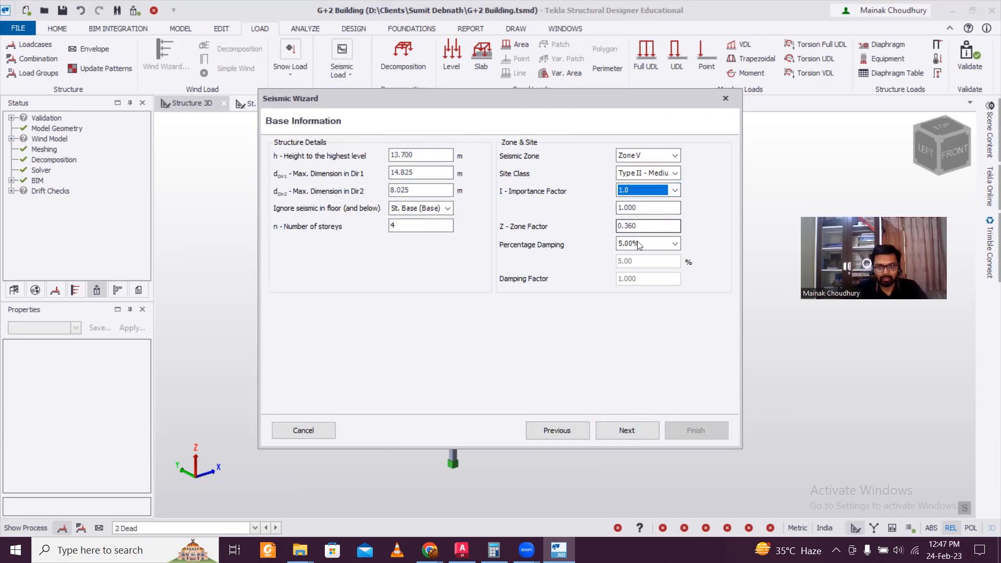
Choose modal response spectrum analysis and RC MRF structure types for both directions
{"action": "left_click", "coordinate": [599, 427]}
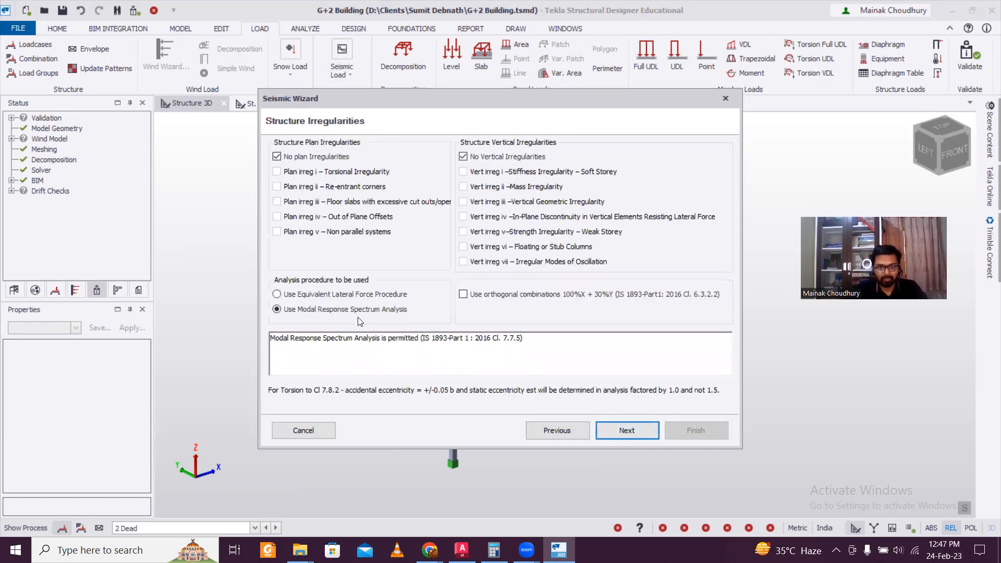
{"action": "left_click", "coordinate": [372, 295]}
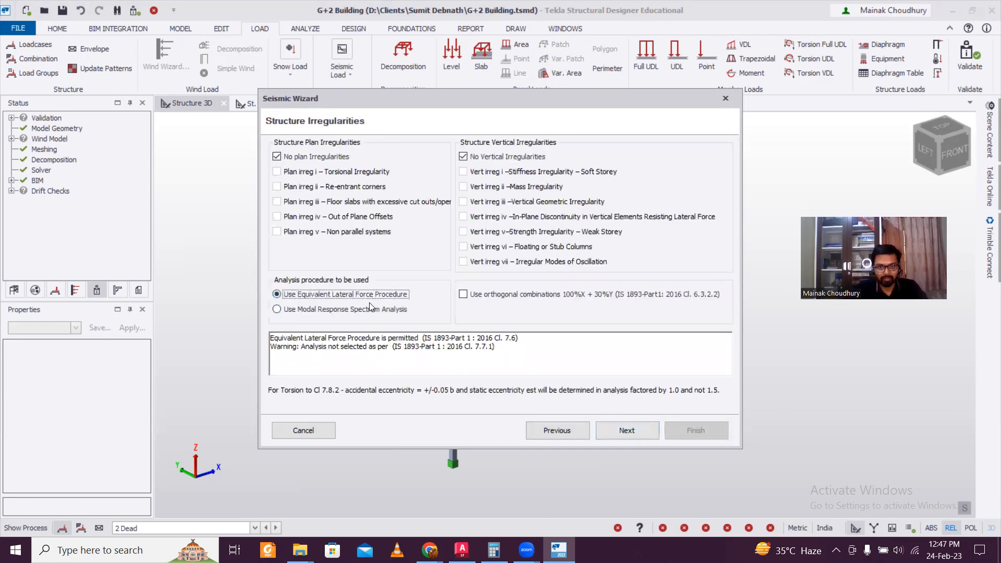
{"action": "left_click", "coordinate": [370, 310]}
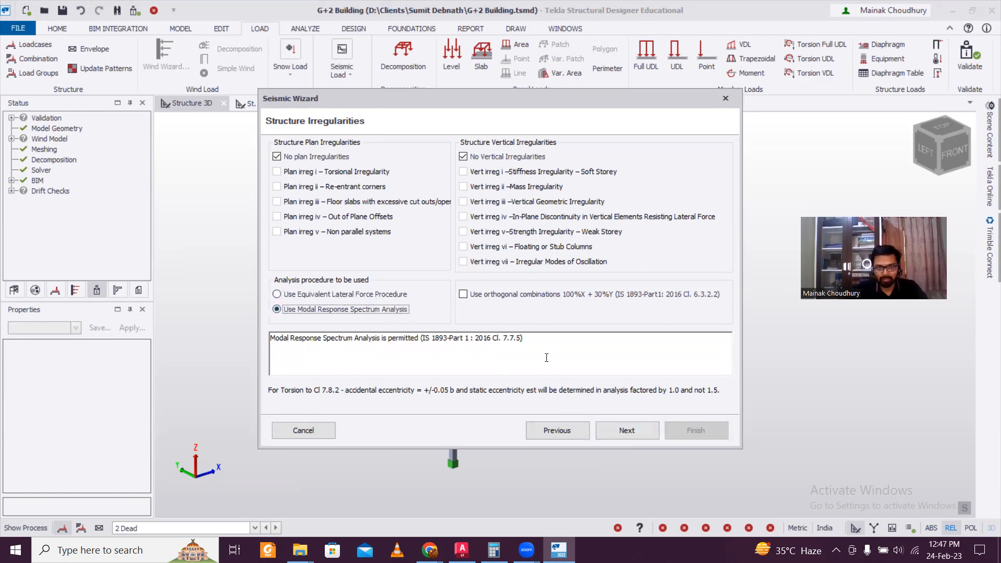
{"action": "left_click", "coordinate": [628, 430]}
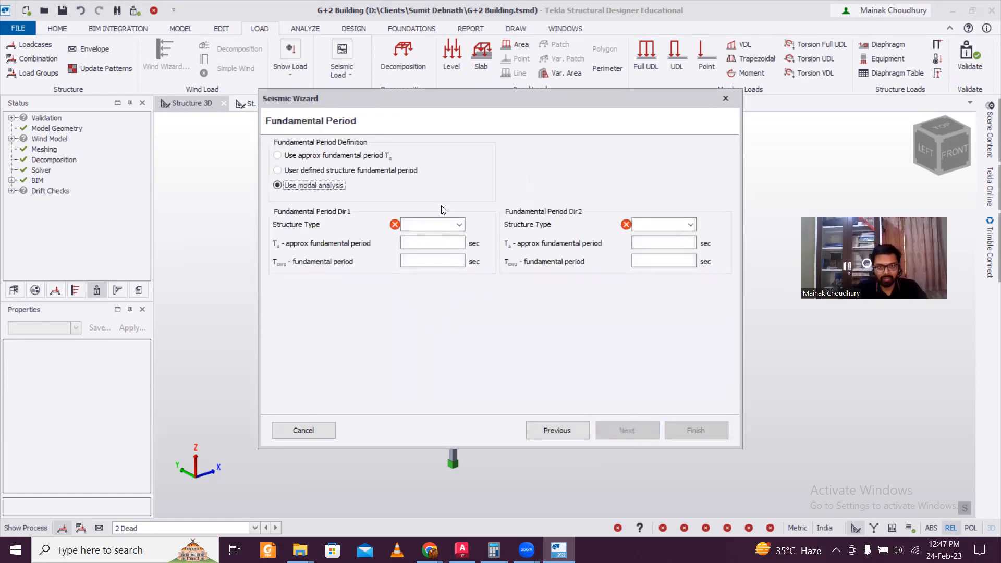
{"action": "left_click", "coordinate": [439, 226]}
{"action": "left_click", "coordinate": [422, 234]}
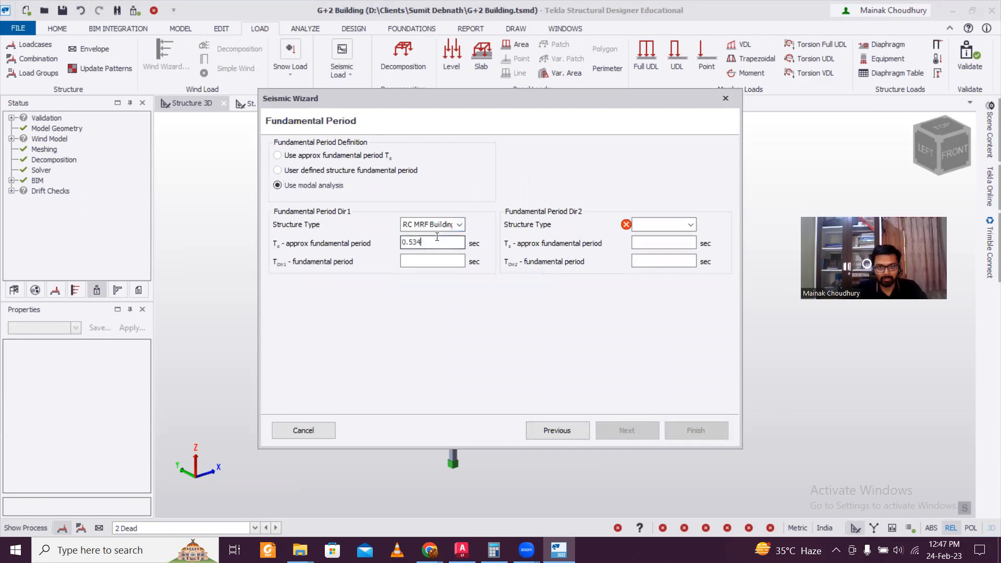
{"action": "left_click", "coordinate": [637, 225]}
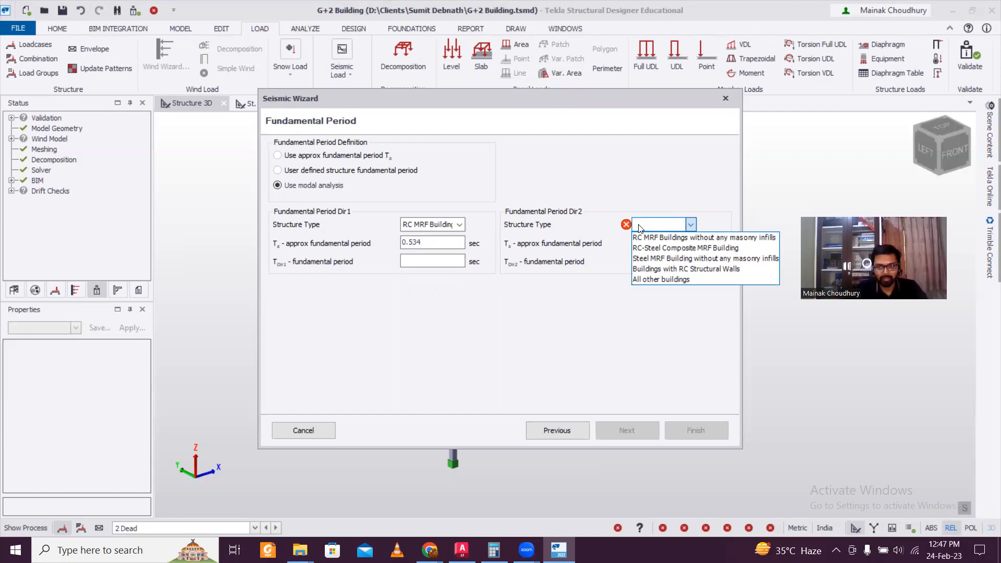
{"action": "left_click", "coordinate": [647, 239]}
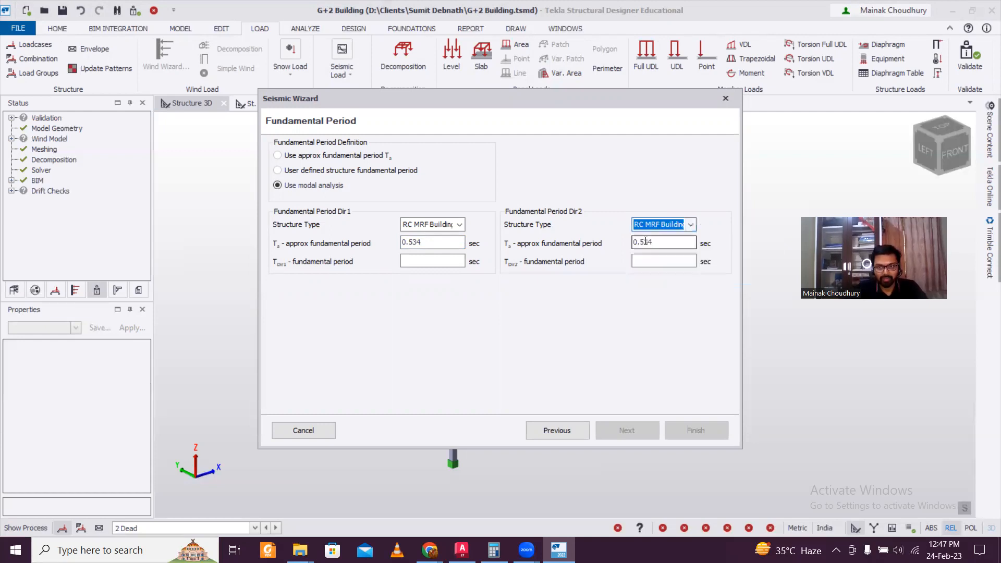
{"action": "left_click", "coordinate": [627, 431]}
Set both directions' resisting system to moment frame, RC building with SMRF
{"action": "left_click", "coordinate": [418, 155]}
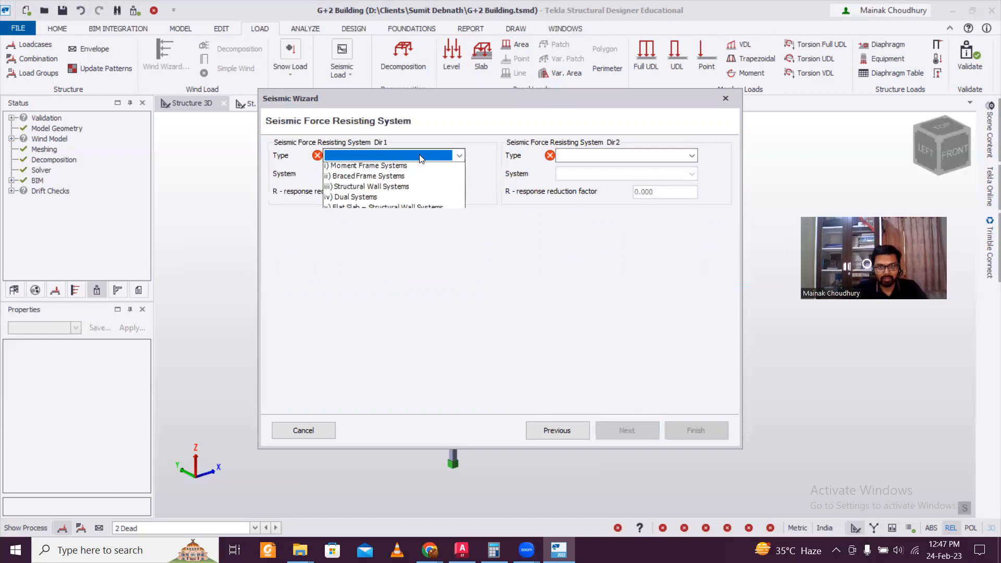
{"action": "left_click", "coordinate": [430, 168]}
{"action": "left_click", "coordinate": [428, 173]}
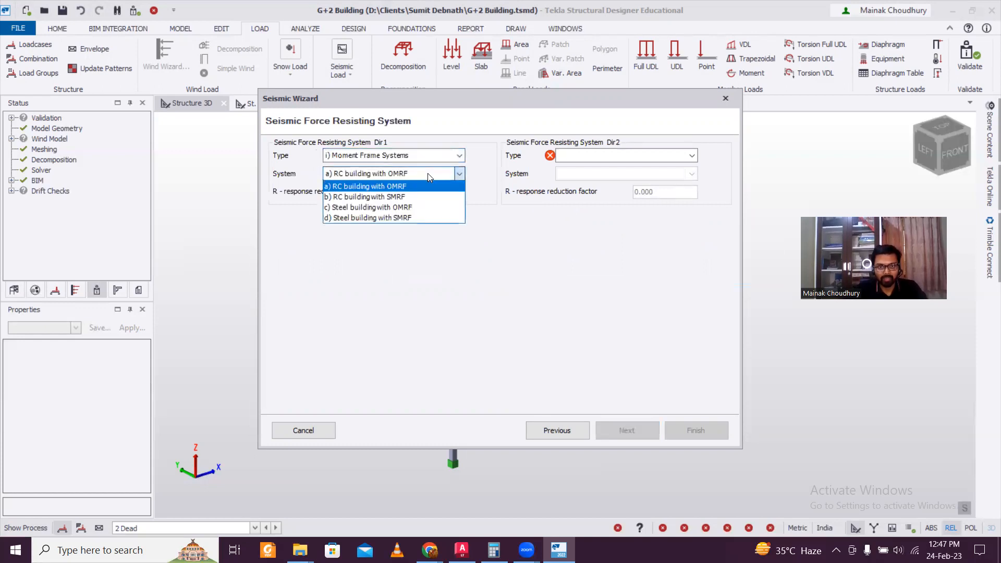
{"action": "left_click", "coordinate": [417, 191]}
{"action": "left_click", "coordinate": [570, 161]}
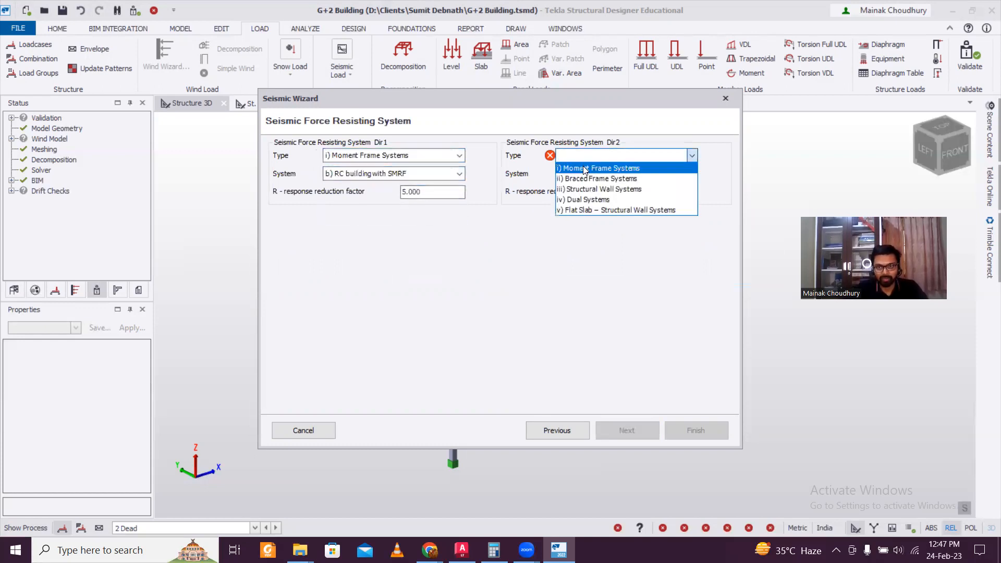
{"action": "left_click", "coordinate": [584, 166]}
{"action": "left_click", "coordinate": [584, 174]}
{"action": "left_click", "coordinate": [588, 198]}
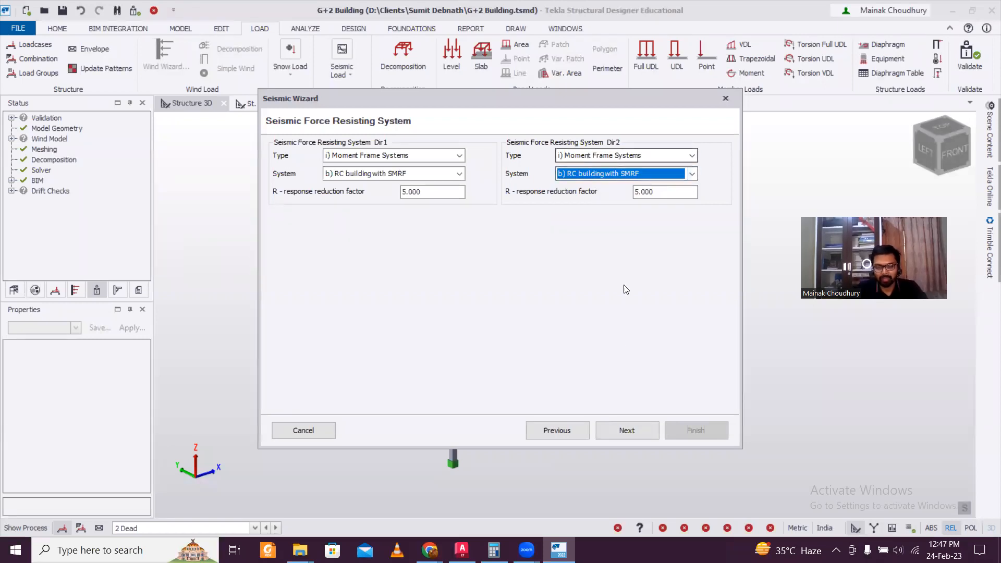
Include all five loadcases in the effective seismic weight and finish the wizard
{"action": "left_click", "coordinate": [617, 428]}
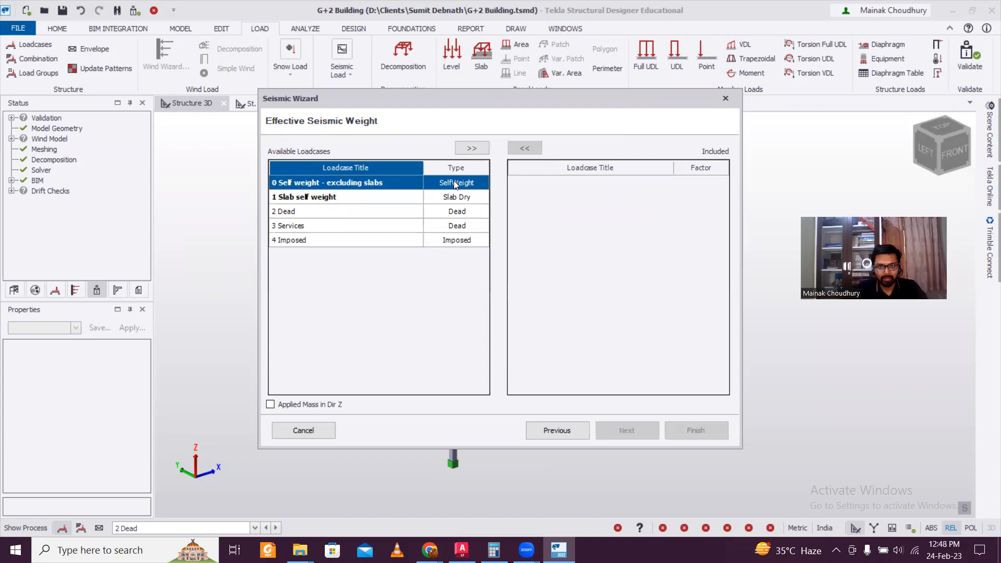
{"action": "left_click_drag", "start_coordinate": [377, 200], "coordinate": [375, 239]}
{"action": "left_click", "coordinate": [472, 148]}
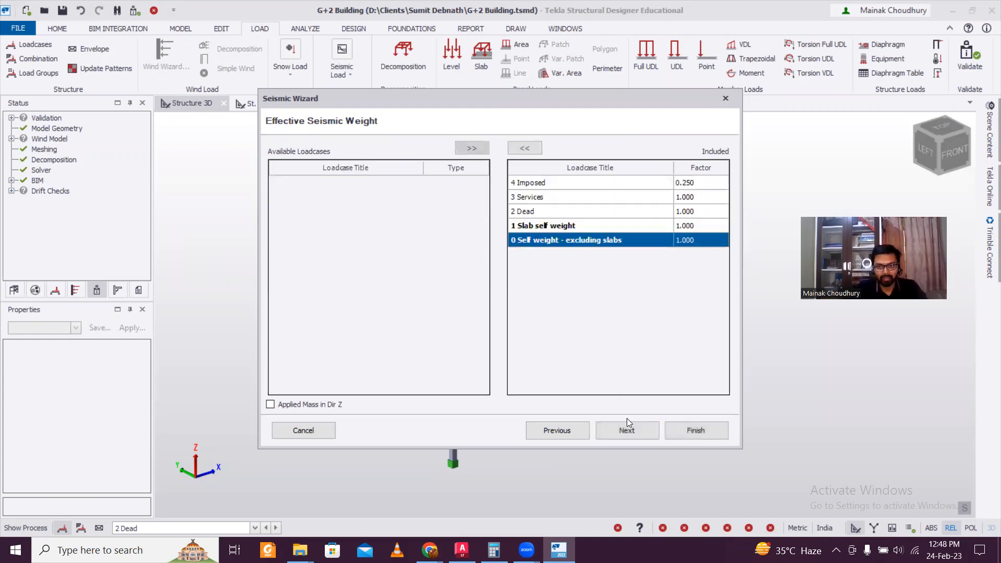
{"action": "left_click", "coordinate": [631, 432]}
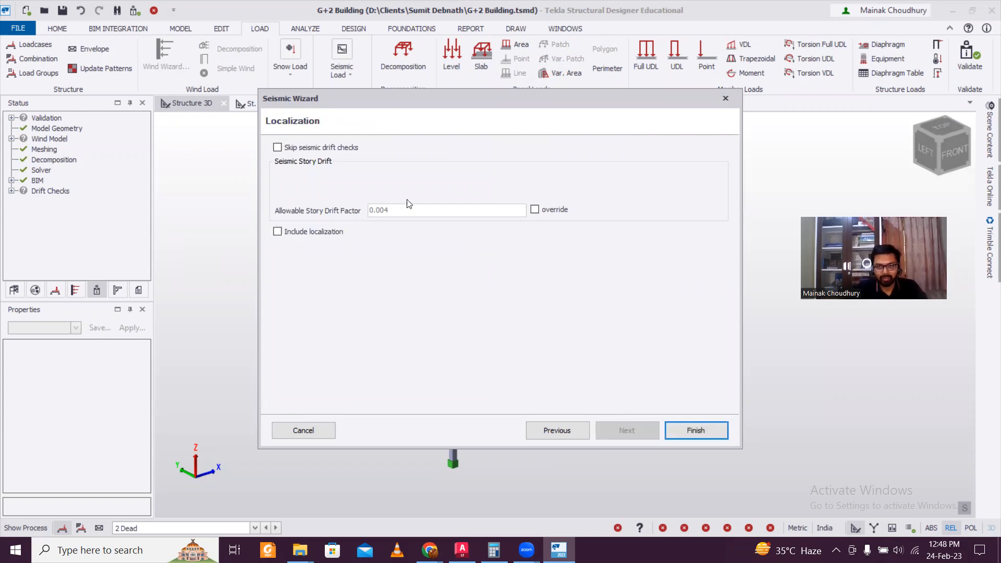
{"action": "left_click", "coordinate": [709, 430]}
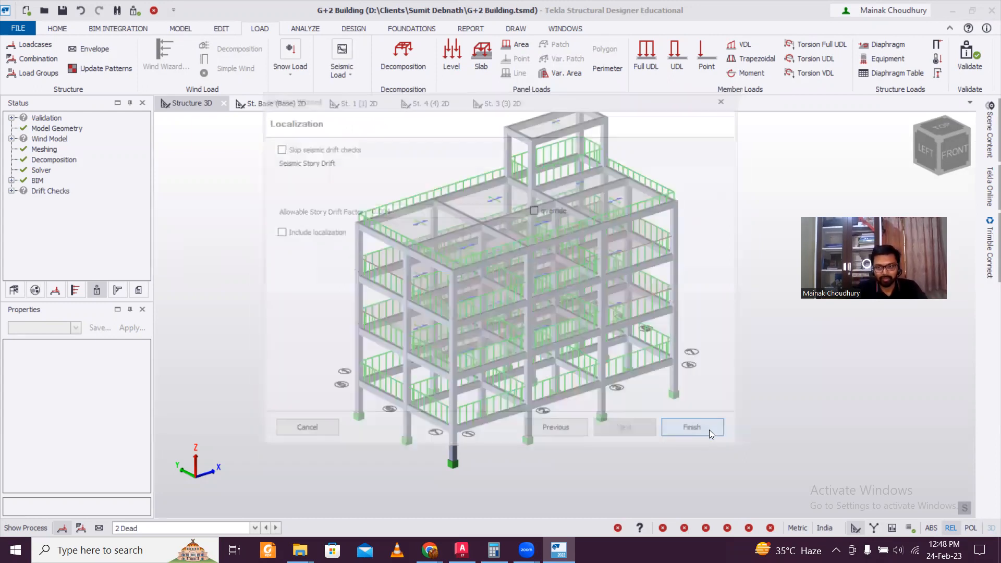
Generate load combinations for the Operating scenario
{"action": "left_click", "coordinate": [574, 273]}
{"action": "left_click", "coordinate": [563, 286]}
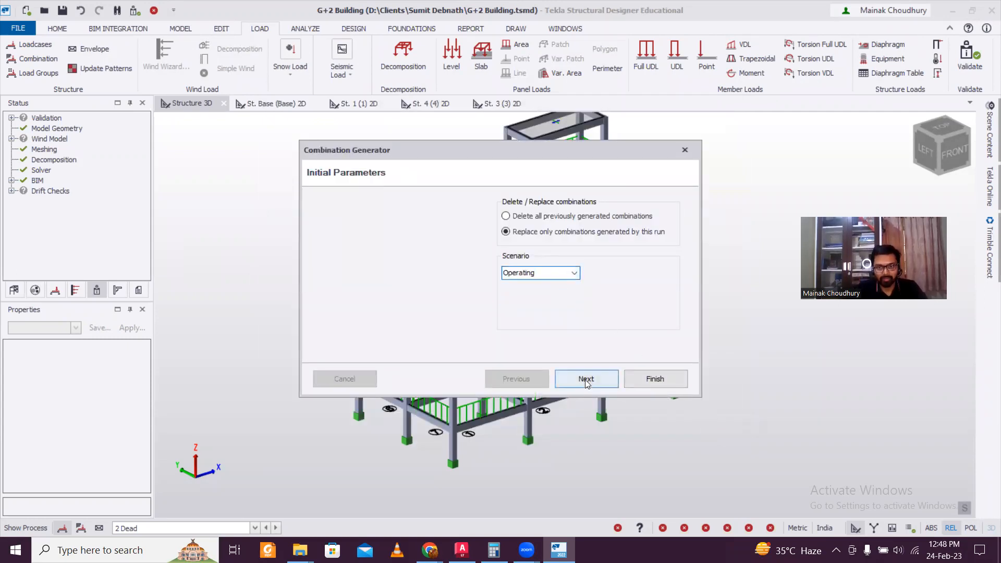
{"action": "left_click", "coordinate": [585, 381]}
{"action": "left_click", "coordinate": [586, 381]}
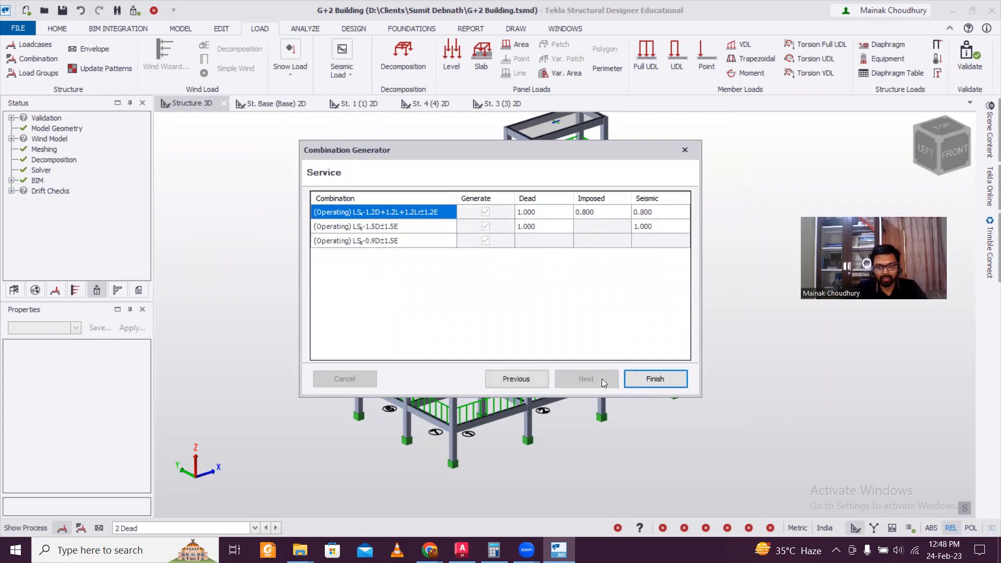
{"action": "left_click", "coordinate": [673, 384]}
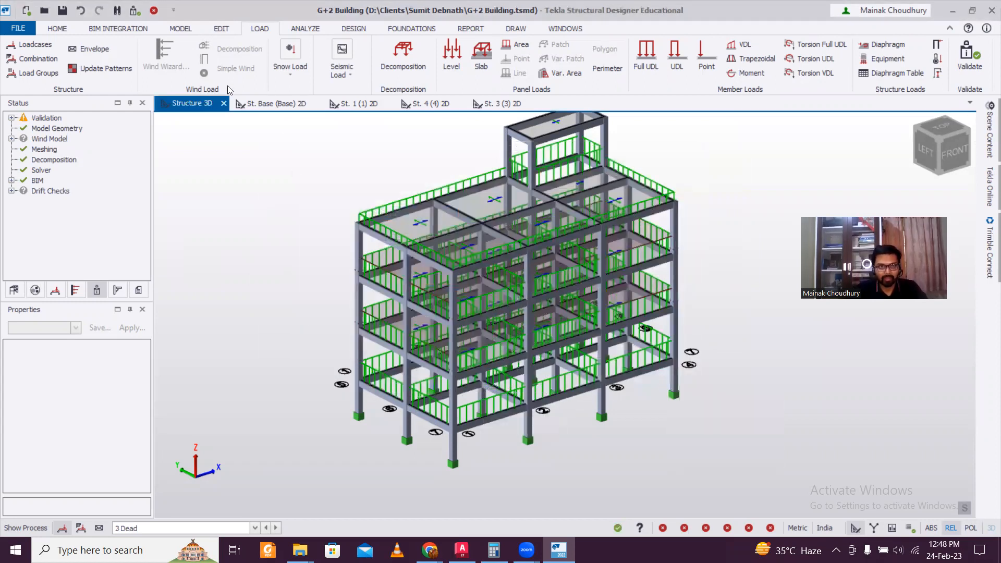
Rerun the generator to add the 1.5D+1.5L+1.5Lr gravity combination and confirm
{"action": "left_click", "coordinate": [37, 61]}
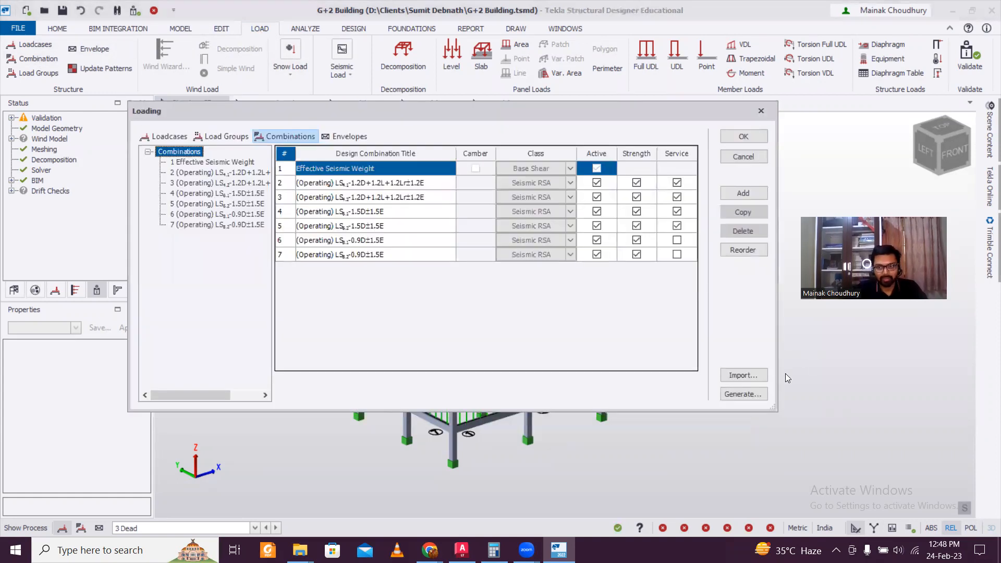
{"action": "left_click", "coordinate": [753, 395]}
{"action": "left_click", "coordinate": [574, 273]}
{"action": "left_click", "coordinate": [574, 284]}
{"action": "left_click", "coordinate": [583, 377]}
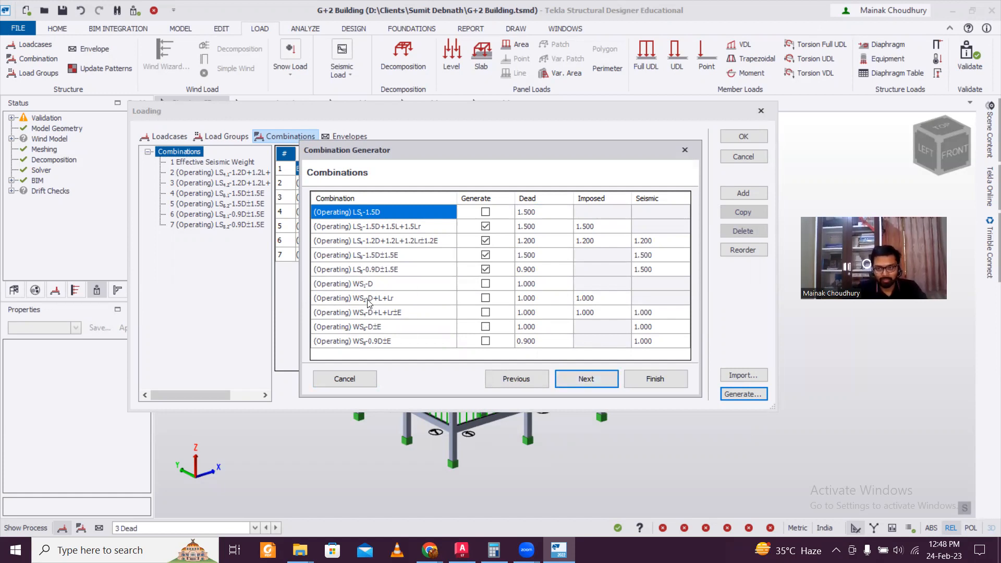
{"action": "left_click", "coordinate": [590, 386]}
{"action": "left_click", "coordinate": [597, 377]}
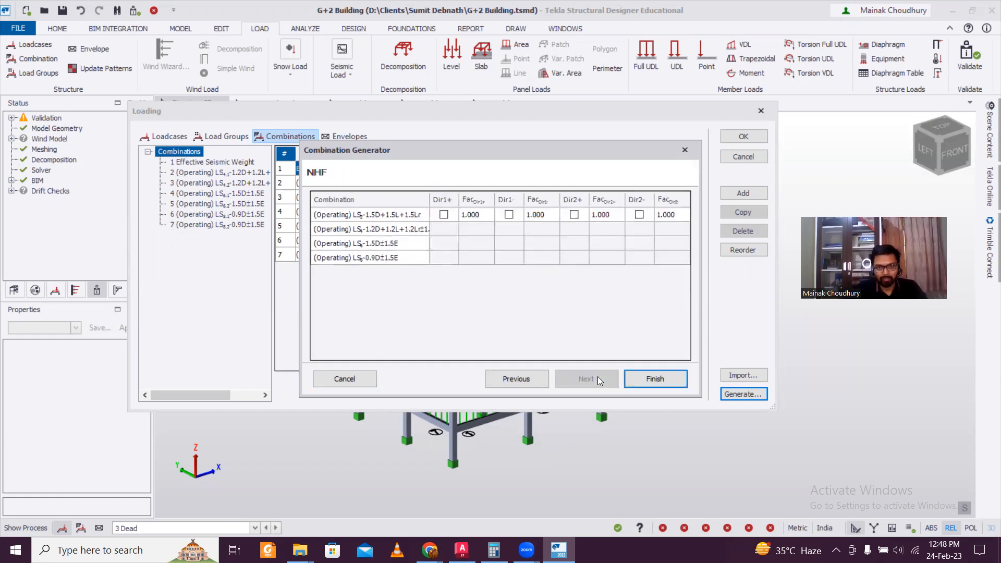
{"action": "left_click", "coordinate": [651, 378]}
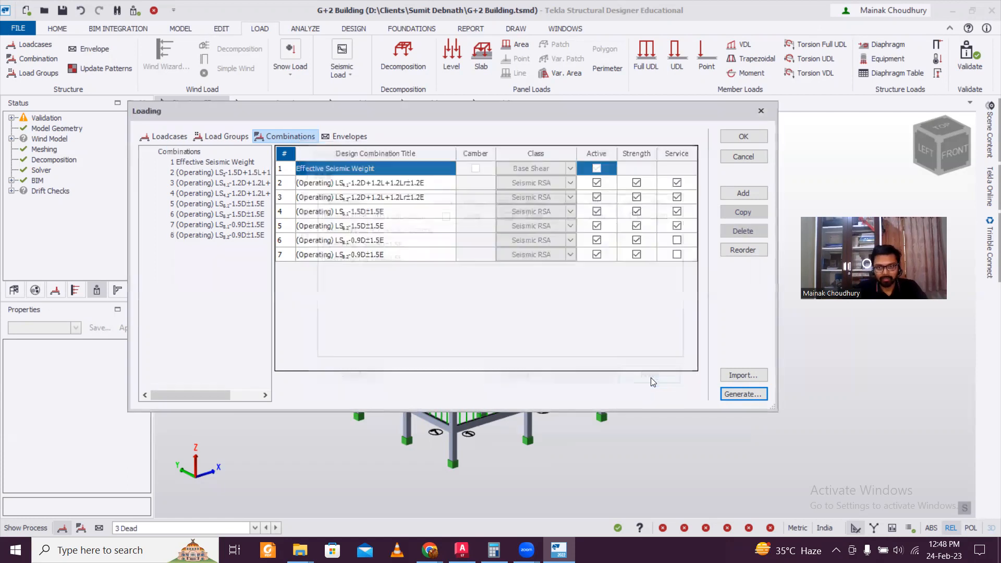
{"action": "left_click", "coordinate": [743, 137]}
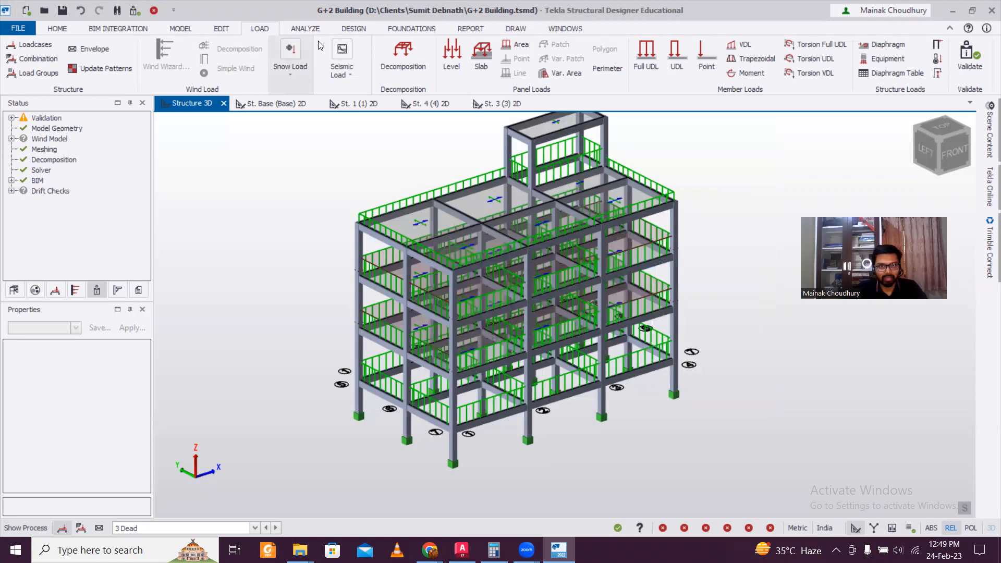
Run Design All (Static) from the Design ribbon
{"action": "left_click", "coordinate": [347, 28]}
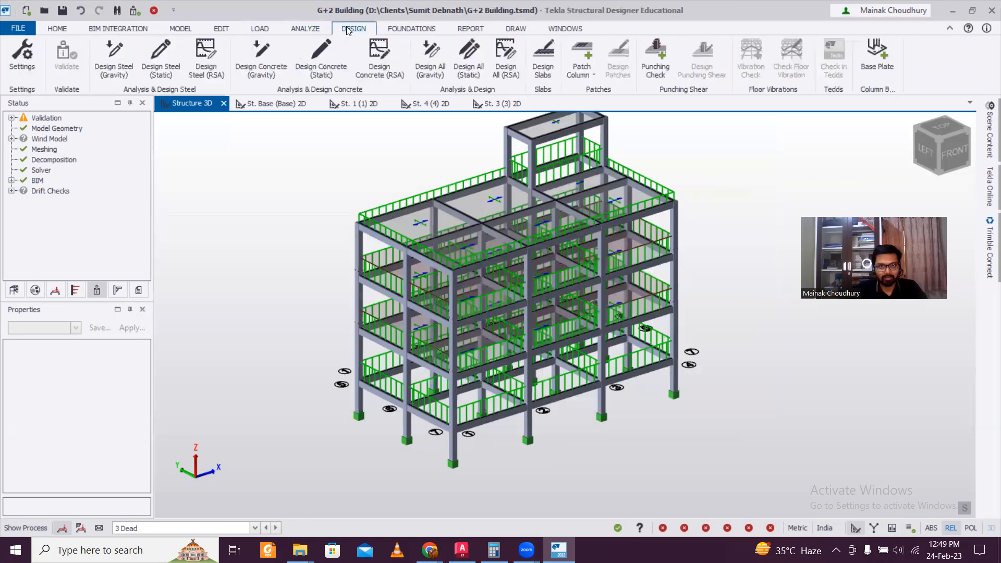
{"action": "left_click", "coordinate": [478, 69]}
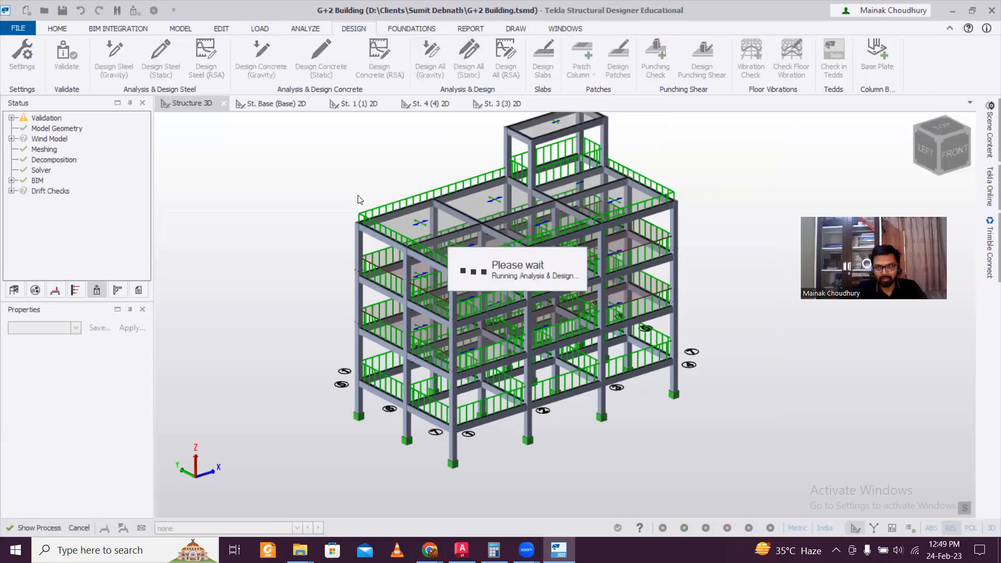
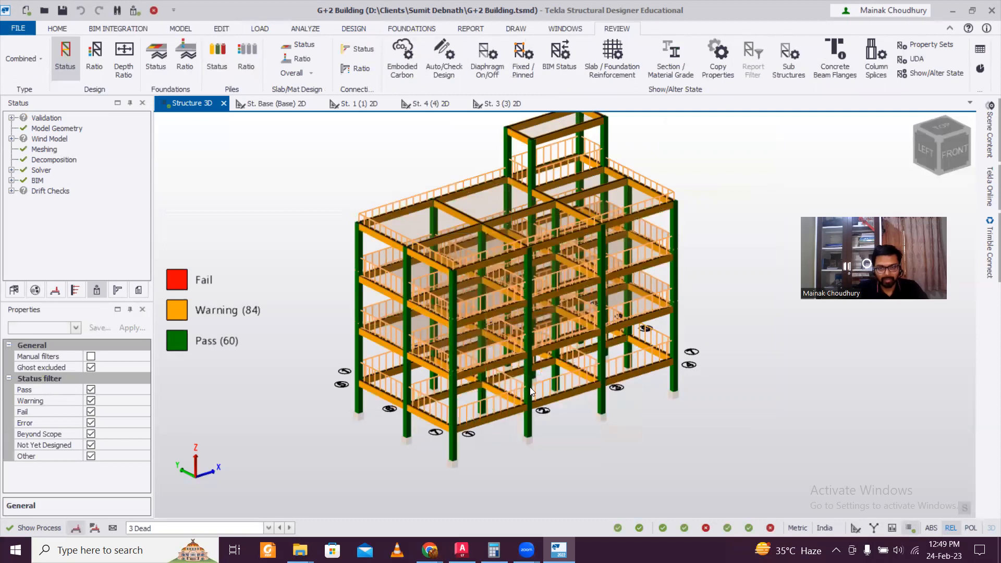
Select ground beam BaseB1 and run a static check on it from its context menu
{"action": "scroll", "coordinate": [530, 390], "scroll_direction": "up", "scroll_amount": 2}
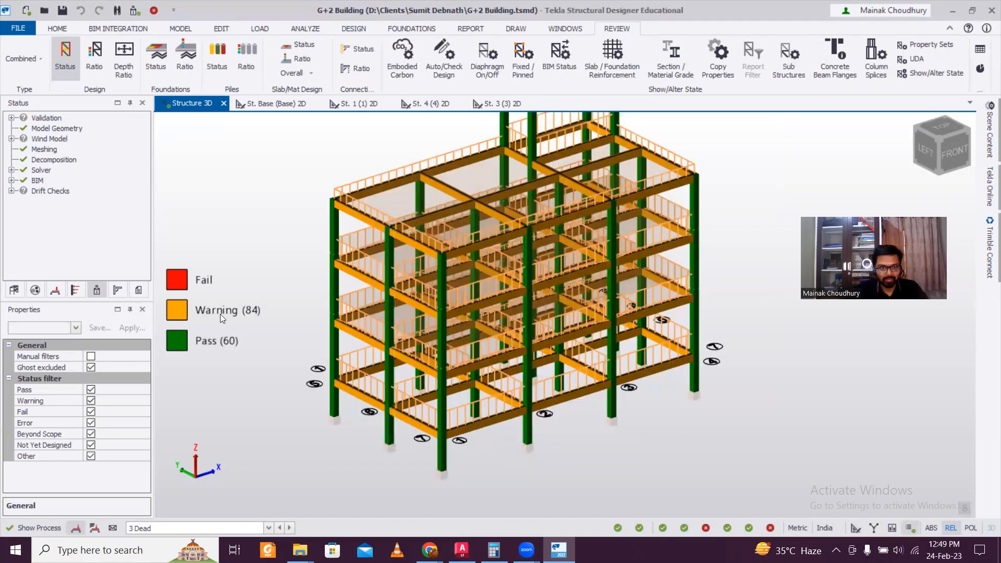
{"action": "left_click", "coordinate": [410, 423]}
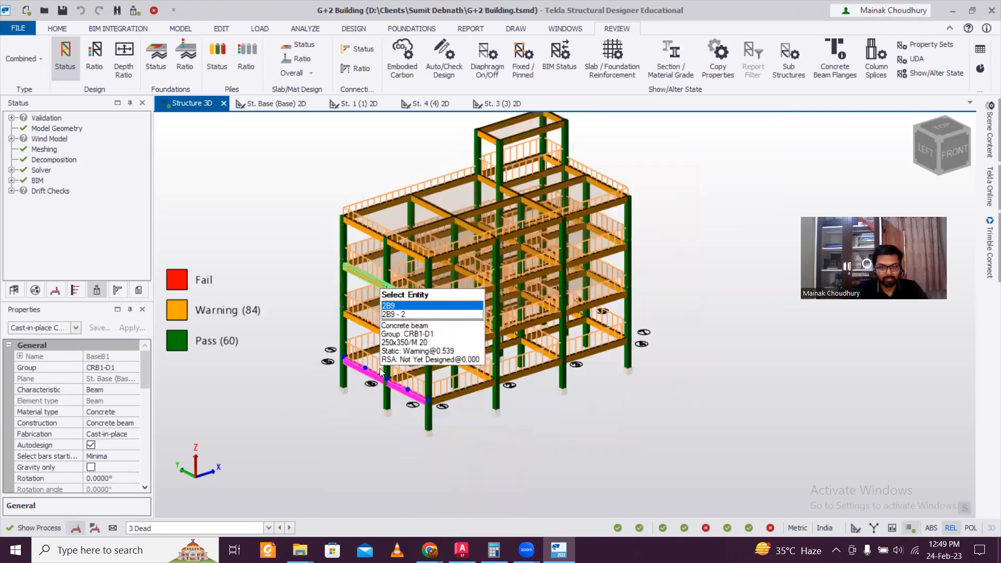
{"action": "scroll", "coordinate": [393, 387], "scroll_direction": "up", "scroll_amount": 1}
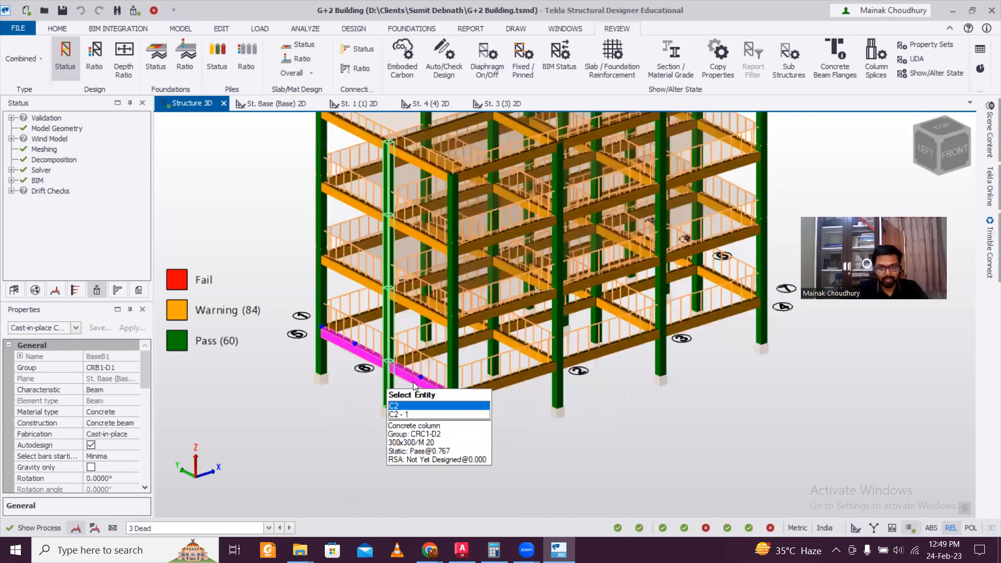
{"action": "scroll", "coordinate": [416, 386], "scroll_direction": "up", "scroll_amount": 1}
{"action": "right_click", "coordinate": [415, 386]}
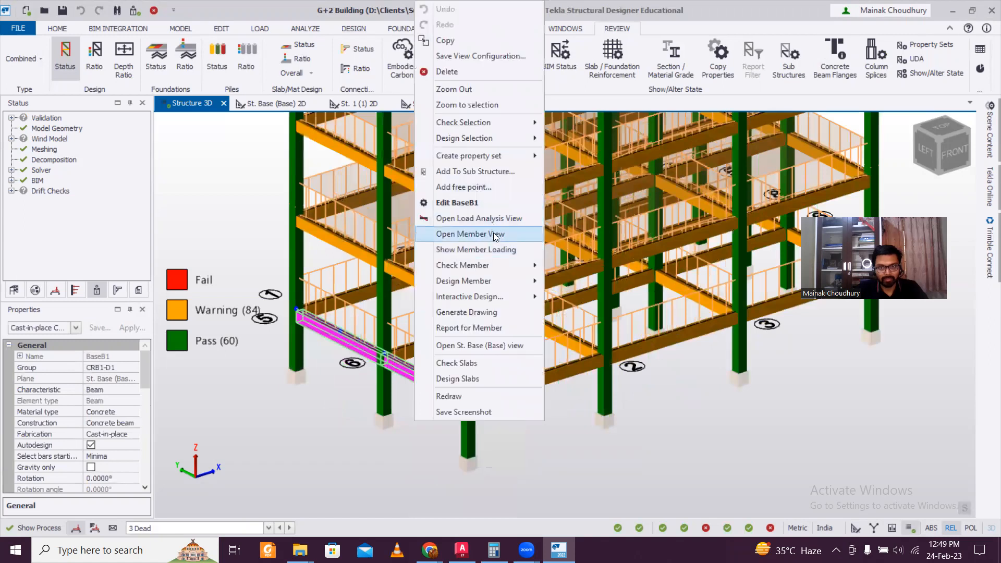
{"action": "mouse_move", "coordinate": [500, 265]}
{"action": "left_click", "coordinate": [562, 267]}
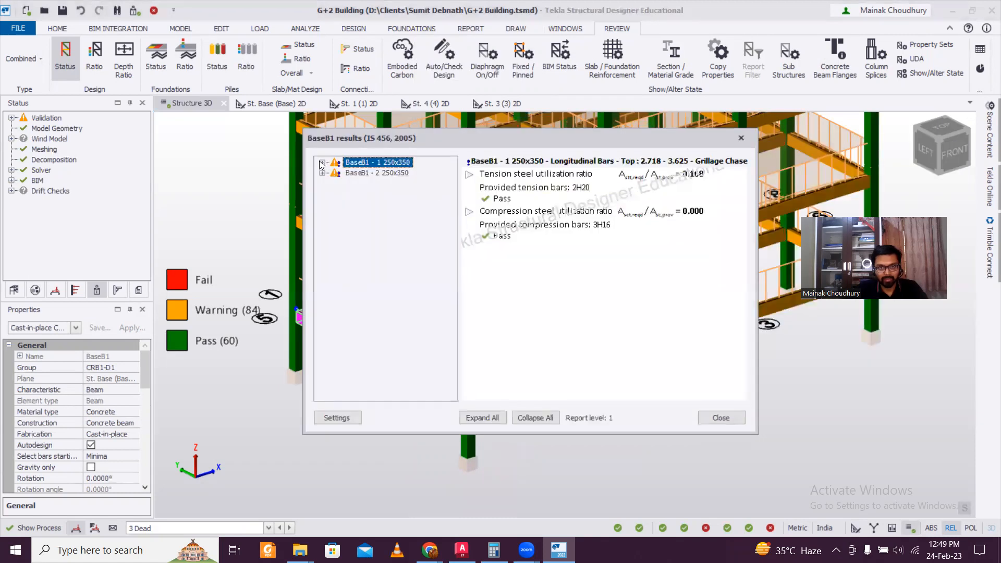
Review BaseB1's longitudinal bar limit checks for the top 0.000 - 0.906 region
{"action": "left_click", "coordinate": [323, 162]}
{"action": "left_click", "coordinate": [334, 214]}
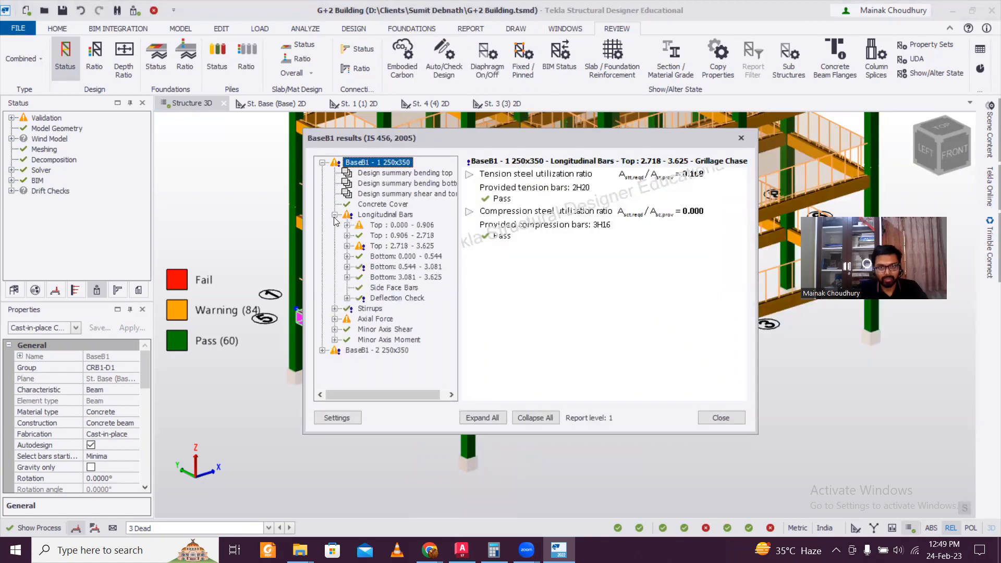
{"action": "left_click", "coordinate": [347, 225]}
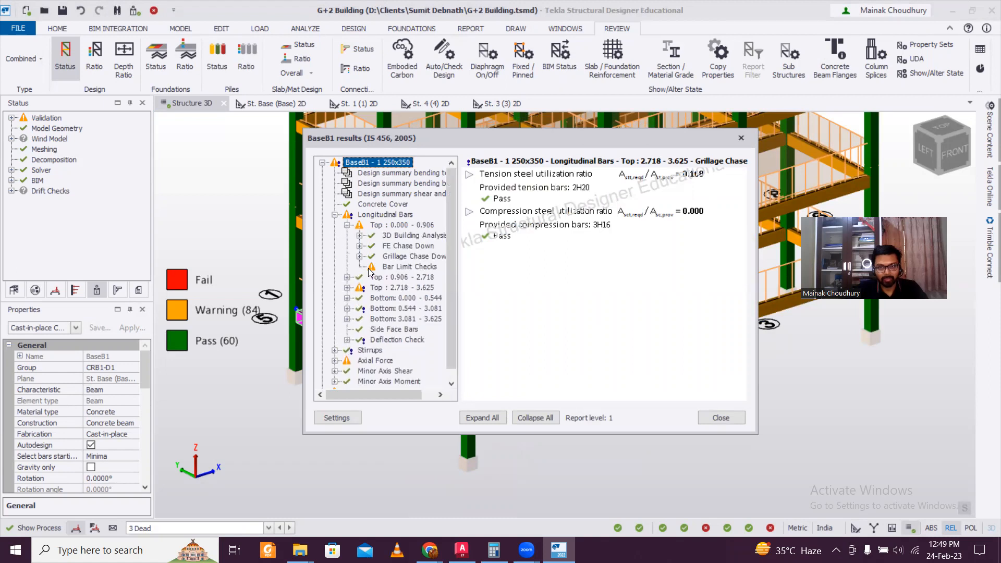
{"action": "left_click", "coordinate": [371, 268]}
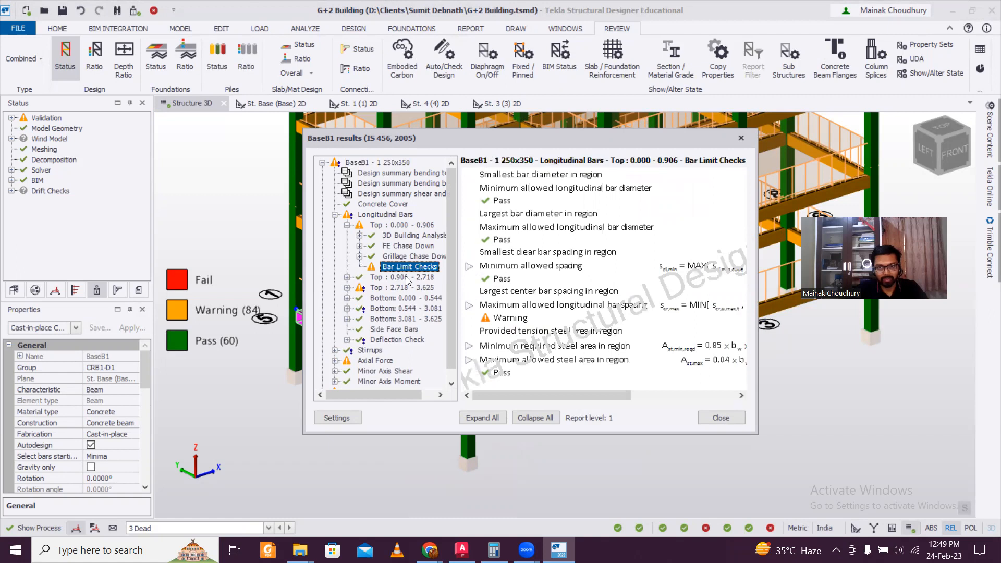
{"action": "left_click", "coordinate": [334, 214]}
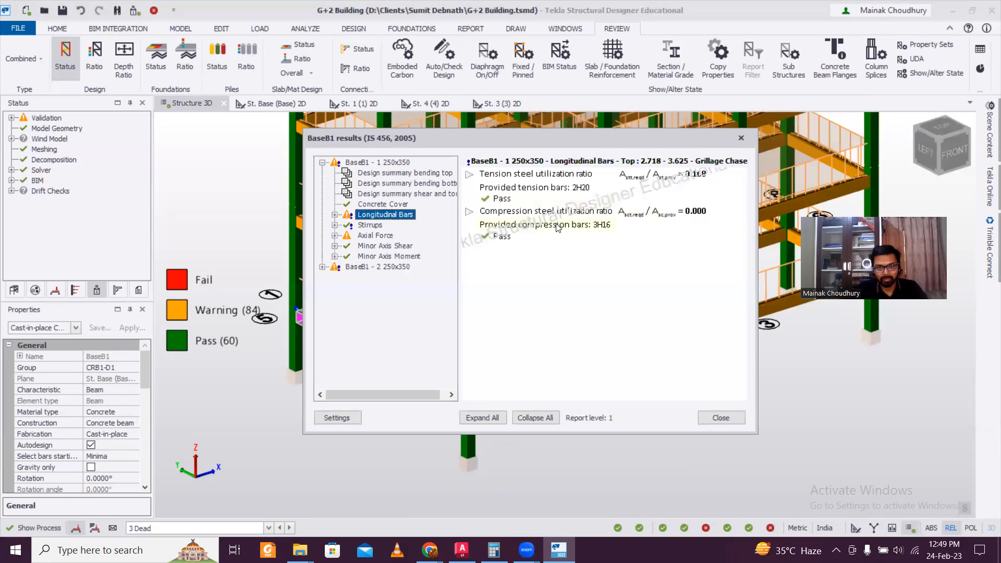
Inspect BaseB1's 3D analysis, FE and grillage chase-down axial force results, then close them
{"action": "left_click", "coordinate": [335, 236]}
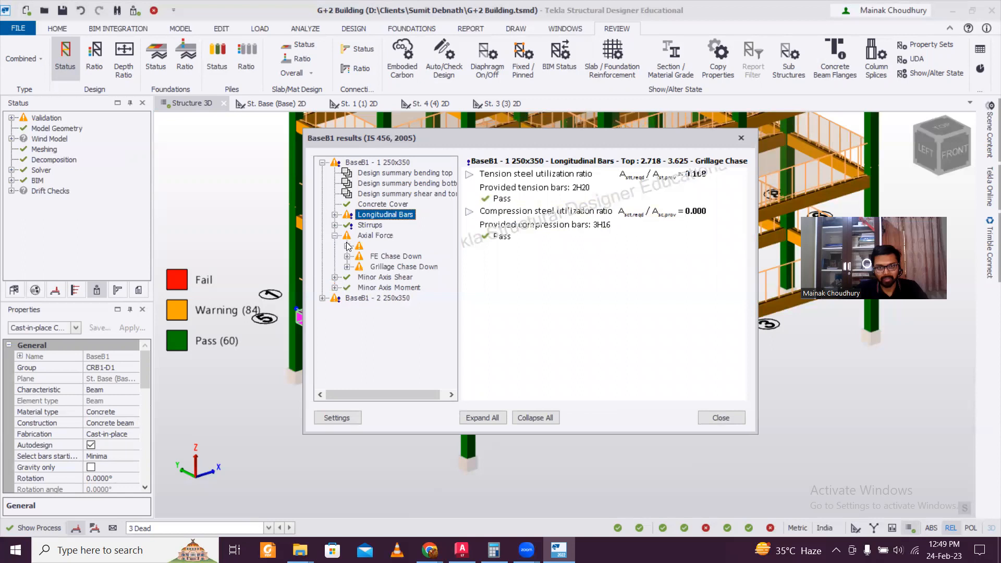
{"action": "double_click", "coordinate": [386, 246]}
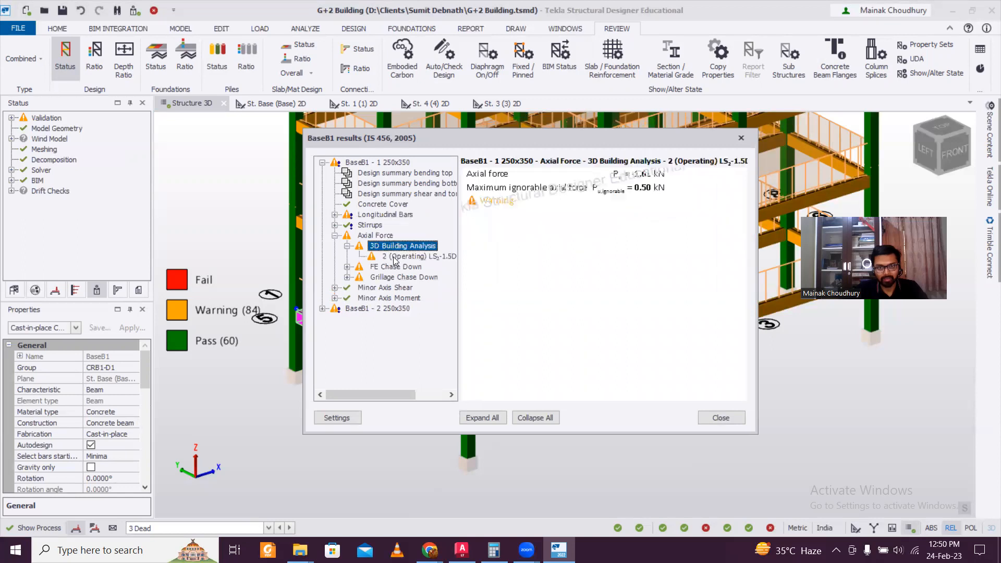
{"action": "left_click", "coordinate": [393, 257]}
{"action": "double_click", "coordinate": [389, 269]}
{"action": "left_click", "coordinate": [390, 278]}
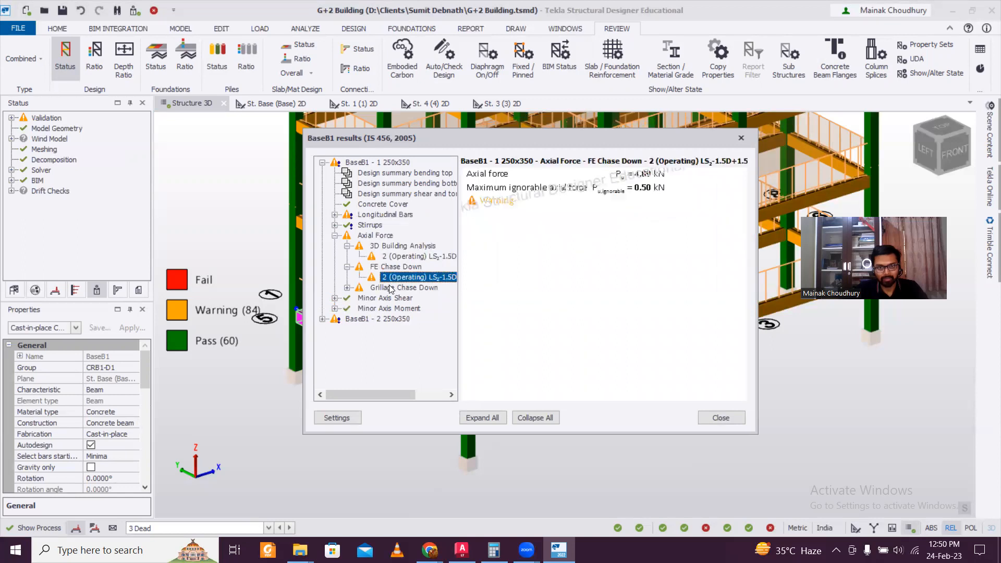
{"action": "double_click", "coordinate": [390, 288]}
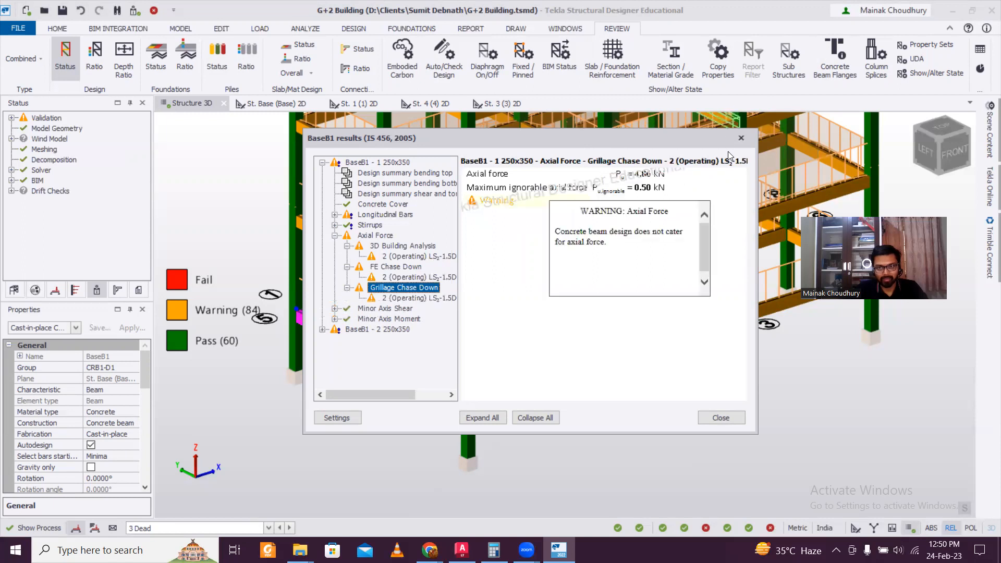
{"action": "left_click", "coordinate": [742, 139]}
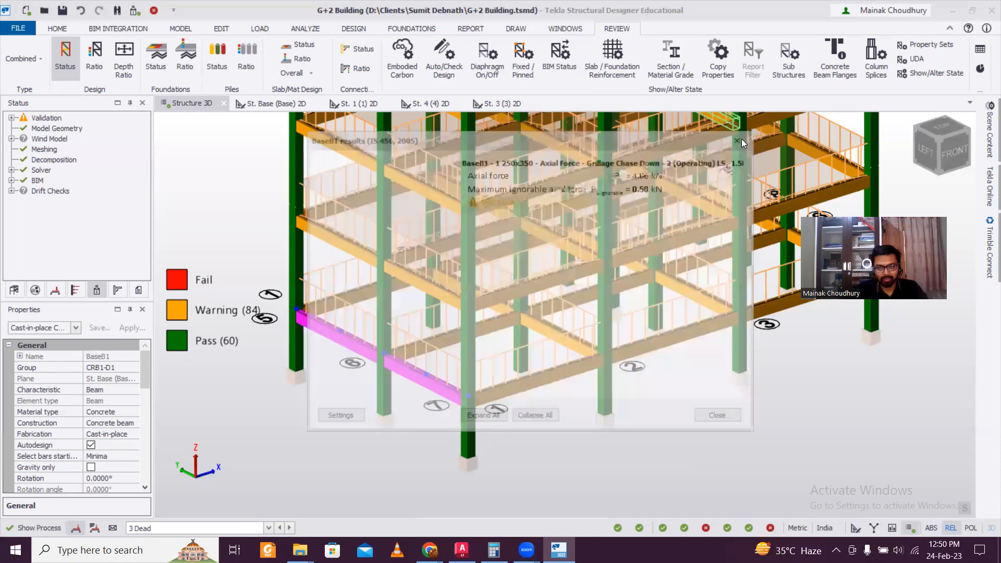
Clear the selection, orbit to a front view and window-select all ground-floor beams
{"action": "key", "text": "Escape"}
{"action": "scroll", "coordinate": [292, 389], "scroll_direction": "down", "scroll_amount": 2}
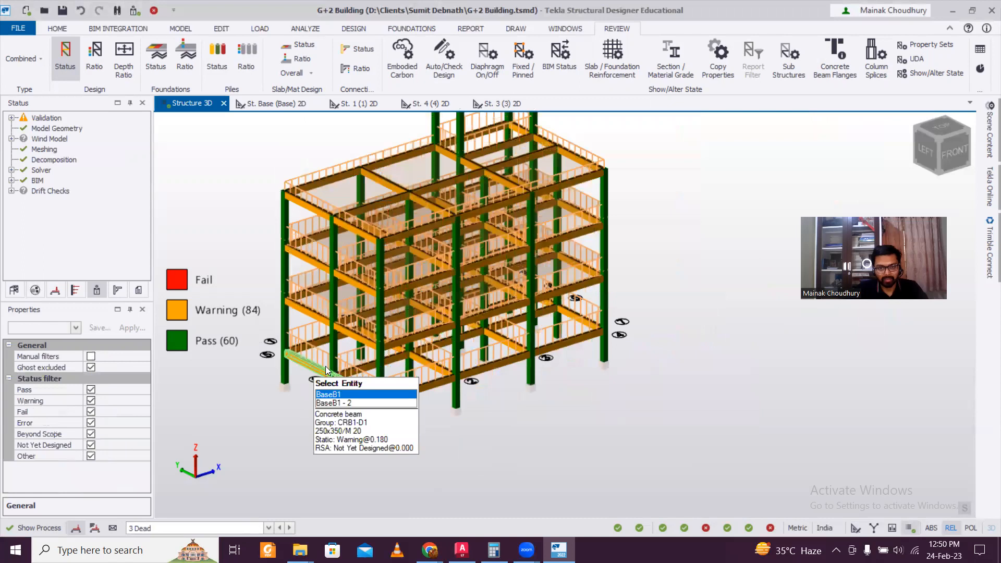
{"action": "scroll", "coordinate": [412, 392], "scroll_direction": "up", "scroll_amount": 1}
{"action": "right_click_drag", "start_coordinate": [489, 380], "coordinate": [431, 367]}
{"action": "scroll", "coordinate": [430, 367], "scroll_direction": "down", "scroll_amount": 1}
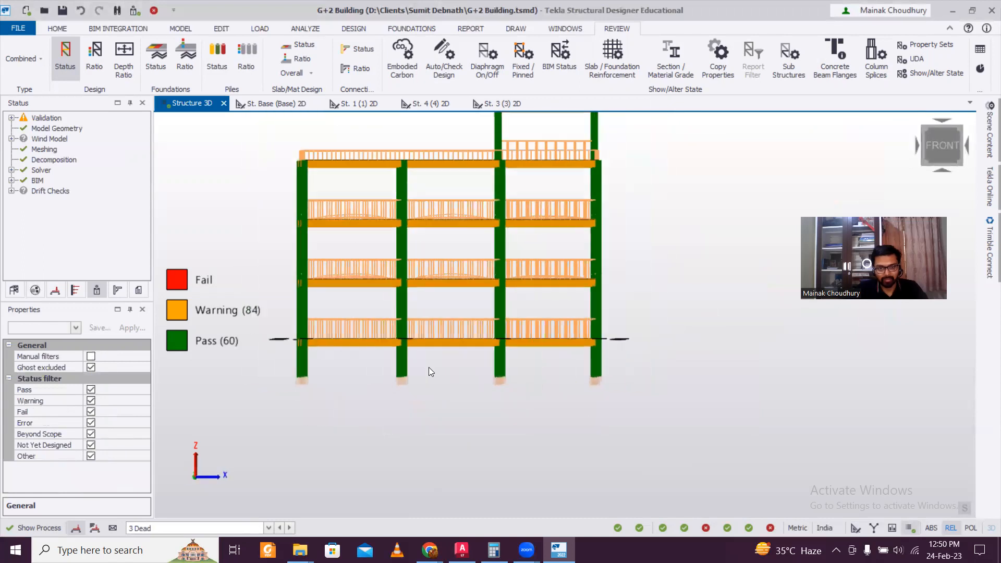
{"action": "scroll", "coordinate": [352, 353], "scroll_direction": "up", "scroll_amount": 1}
{"action": "left_click_drag", "start_coordinate": [263, 324], "coordinate": [706, 354]}
{"action": "right_click_drag", "start_coordinate": [584, 406], "coordinate": [200, 431]}
Edit the beams' 250x350 section breadth to 300, making them 300x350
{"action": "left_click_drag", "start_coordinate": [145, 373], "coordinate": [146, 406]}
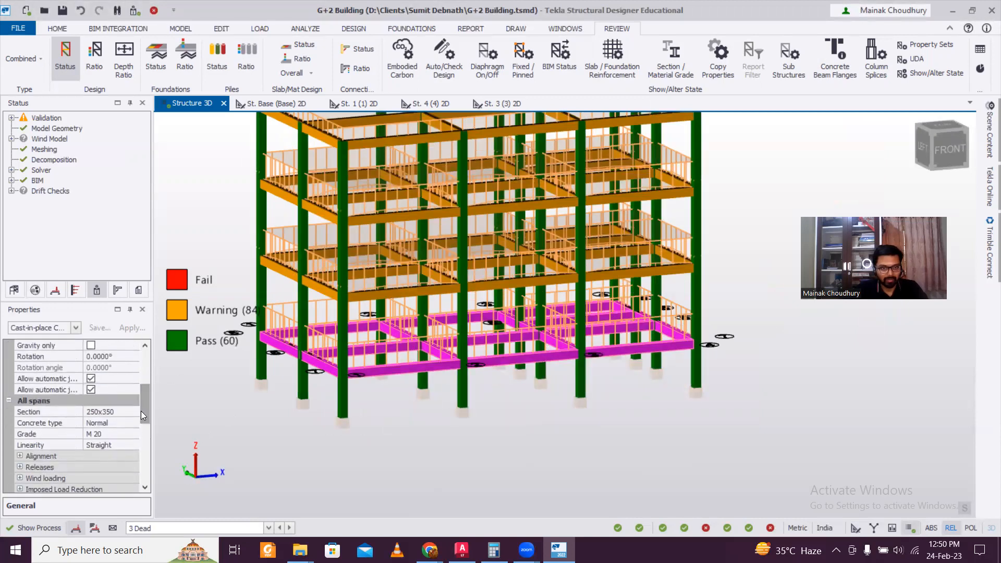
{"action": "left_click", "coordinate": [137, 412]}
{"action": "left_click", "coordinate": [133, 412]}
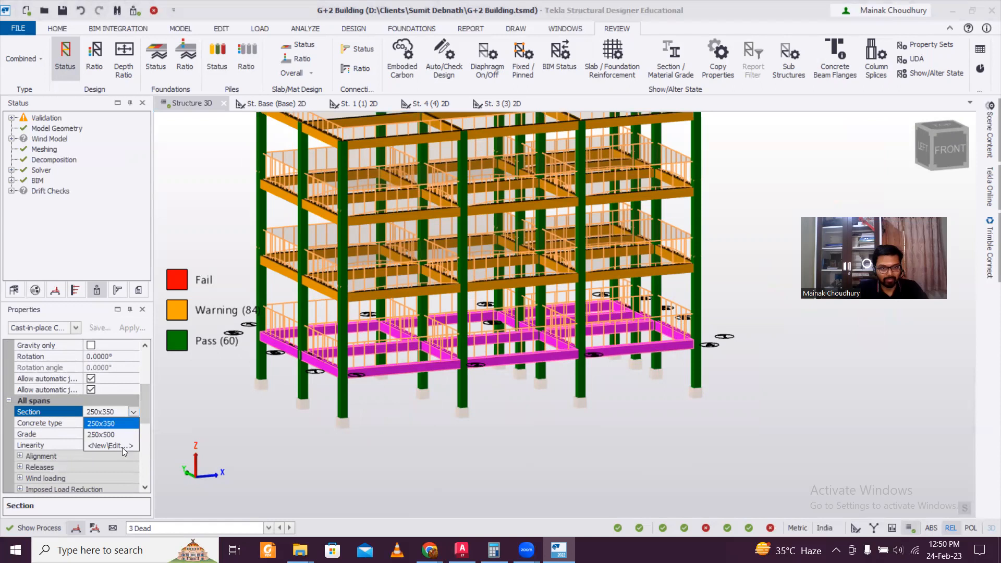
{"action": "left_click", "coordinate": [122, 447]}
{"action": "left_click_drag", "start_coordinate": [637, 194], "coordinate": [572, 191]}
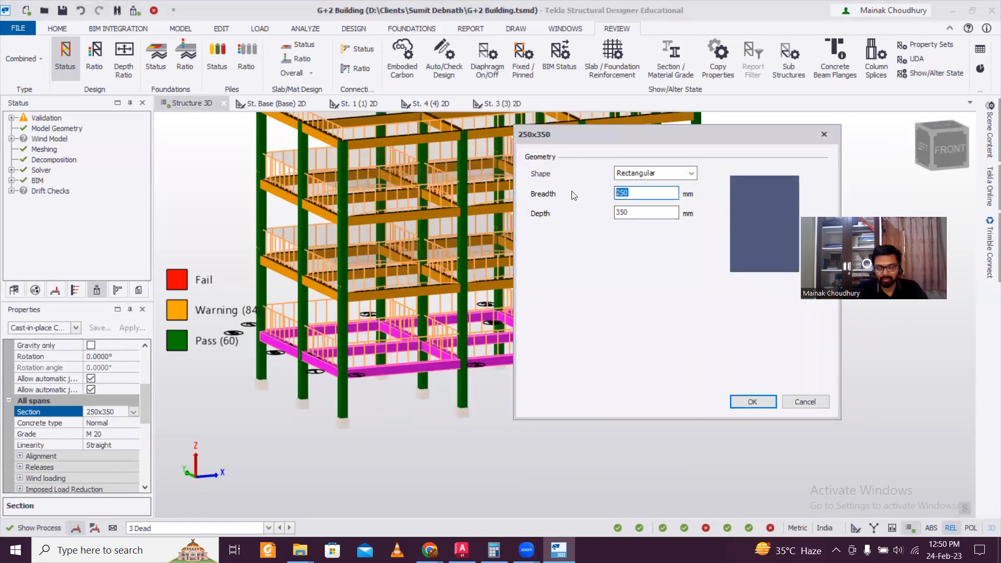
{"action": "type", "text": "300"}
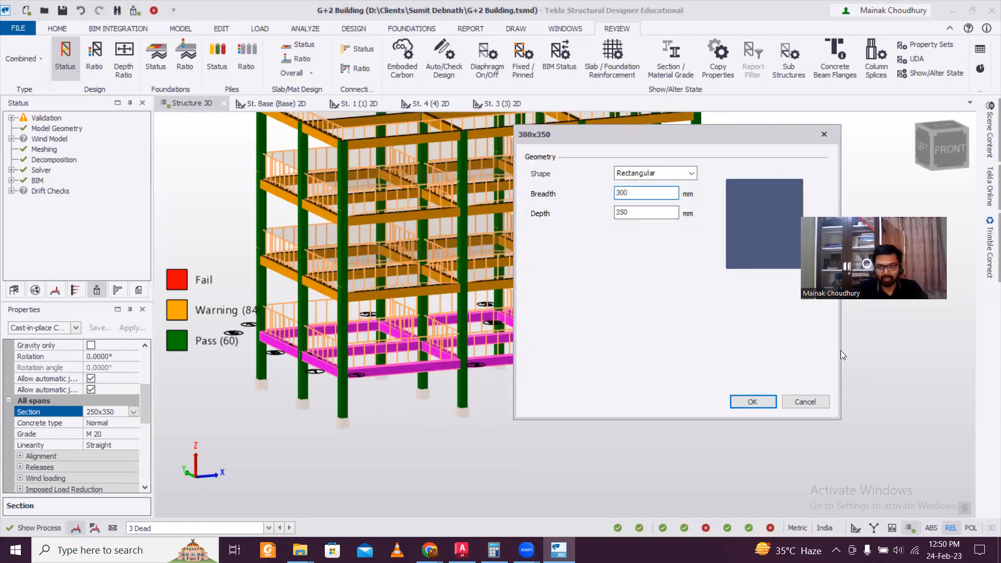
{"action": "left_click", "coordinate": [751, 402]}
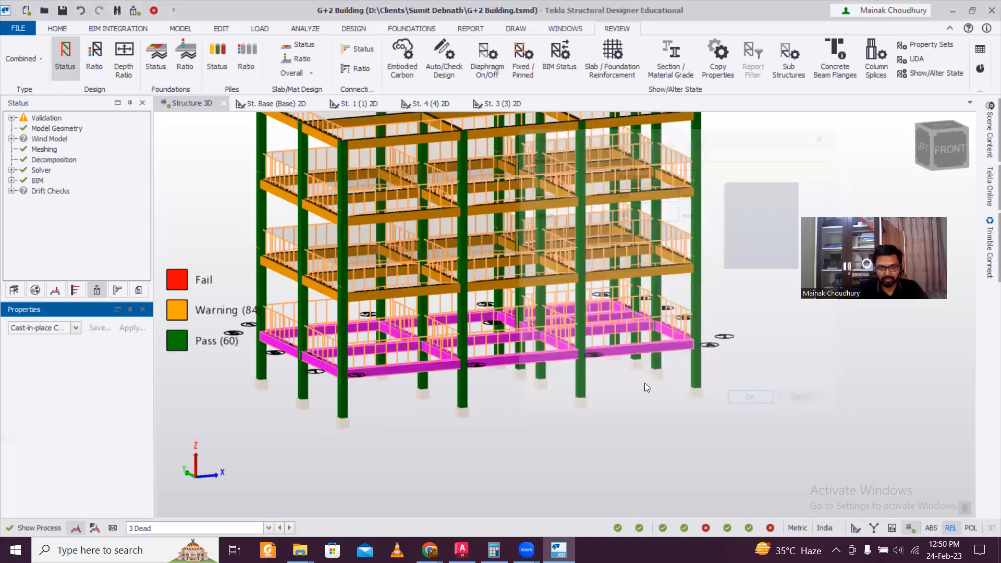
Run a static design of the selected resized ground beams
{"action": "right_click", "coordinate": [646, 351]}
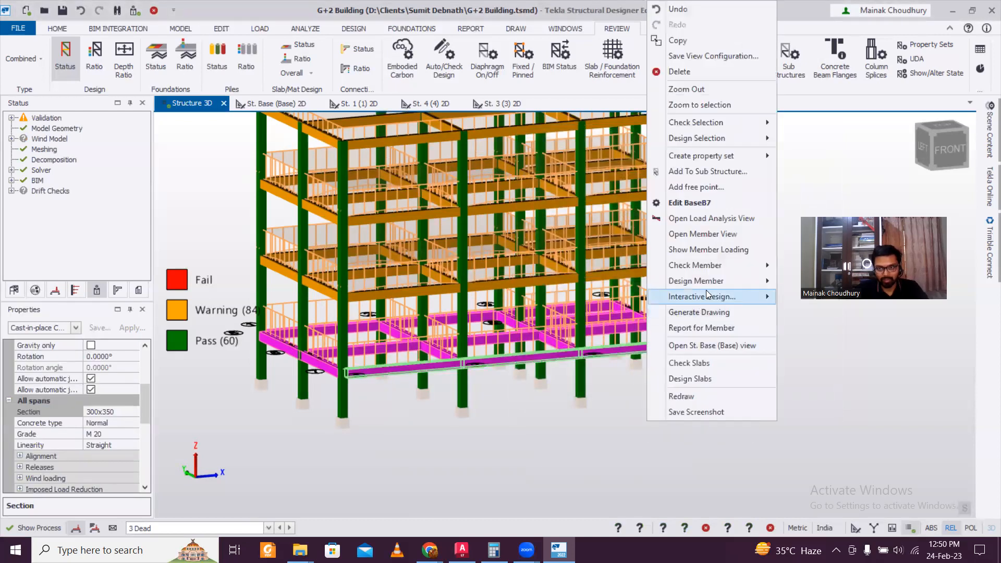
{"action": "mouse_move", "coordinate": [738, 142]}
{"action": "left_click", "coordinate": [809, 139]}
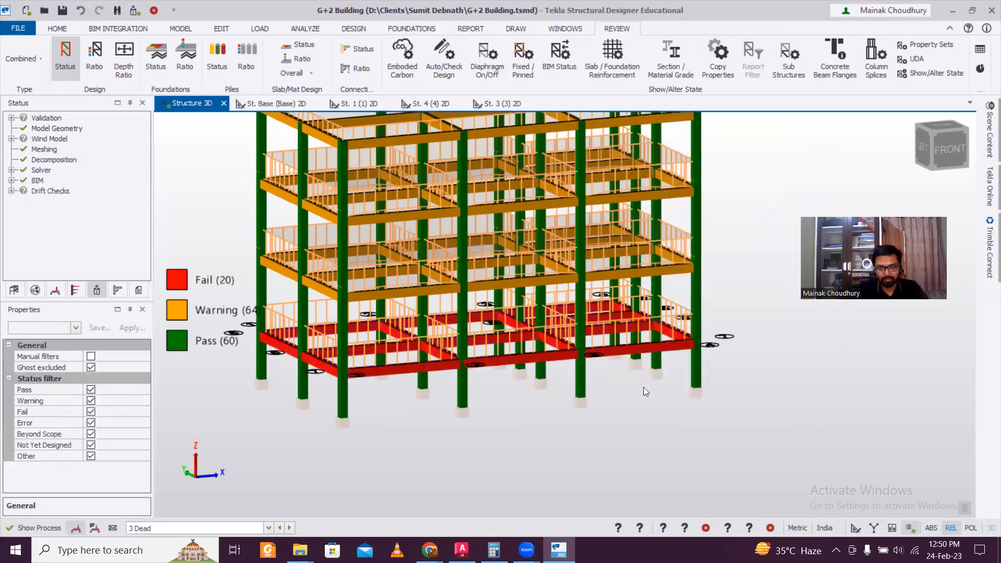
Design beam BaseB7 statically and review its failing 0.000 - 4.725 stirrup limit checks
{"action": "scroll", "coordinate": [643, 387], "scroll_direction": "up", "scroll_amount": 1}
{"action": "scroll", "coordinate": [600, 360], "scroll_direction": "up", "scroll_amount": 2}
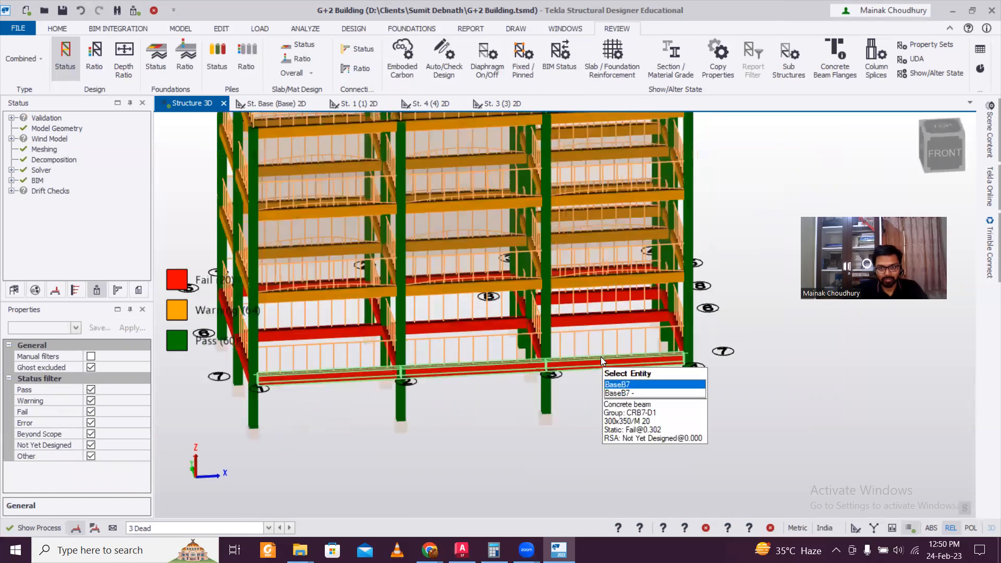
{"action": "right_click", "coordinate": [600, 356]}
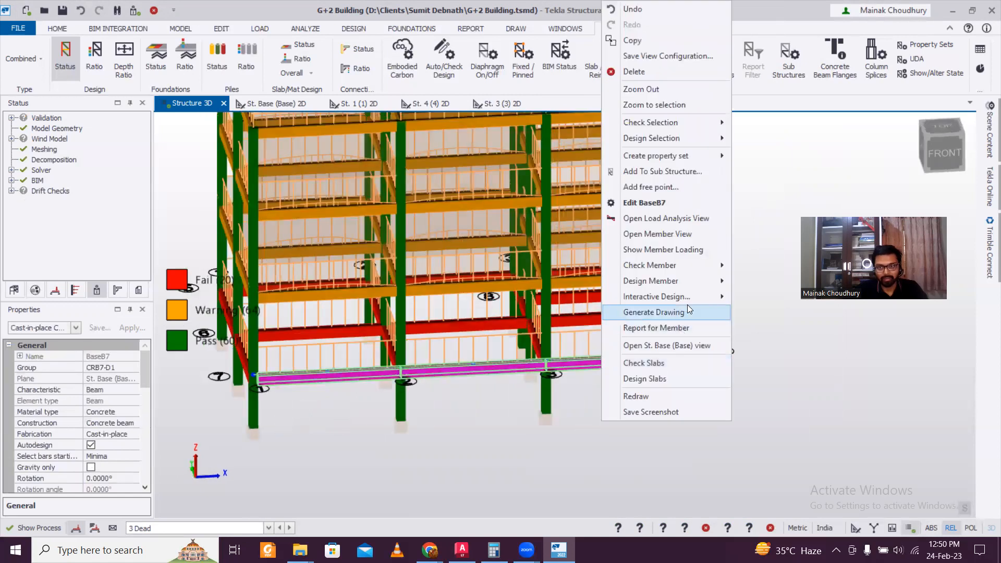
{"action": "mouse_move", "coordinate": [703, 281]}
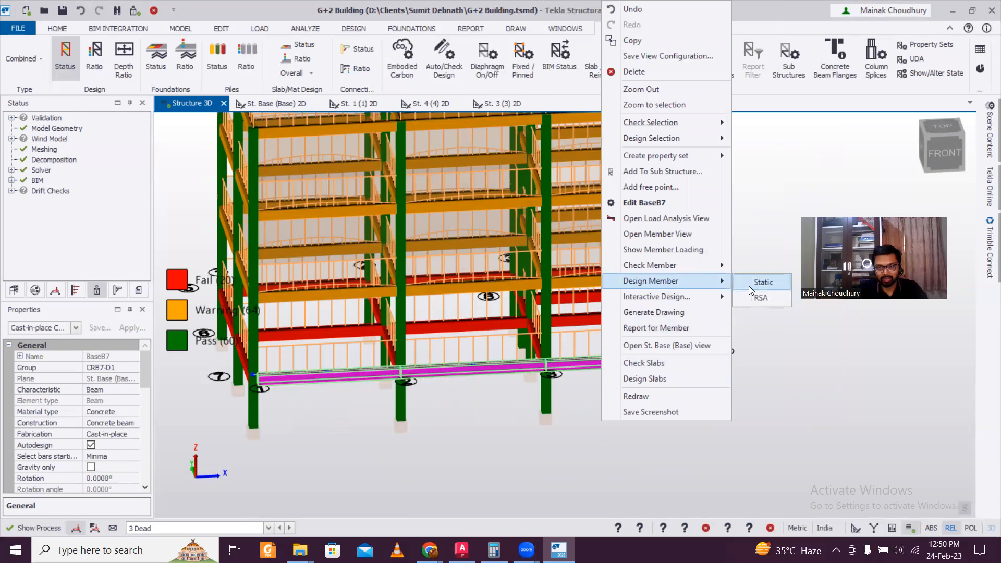
{"action": "left_click", "coordinate": [749, 284]}
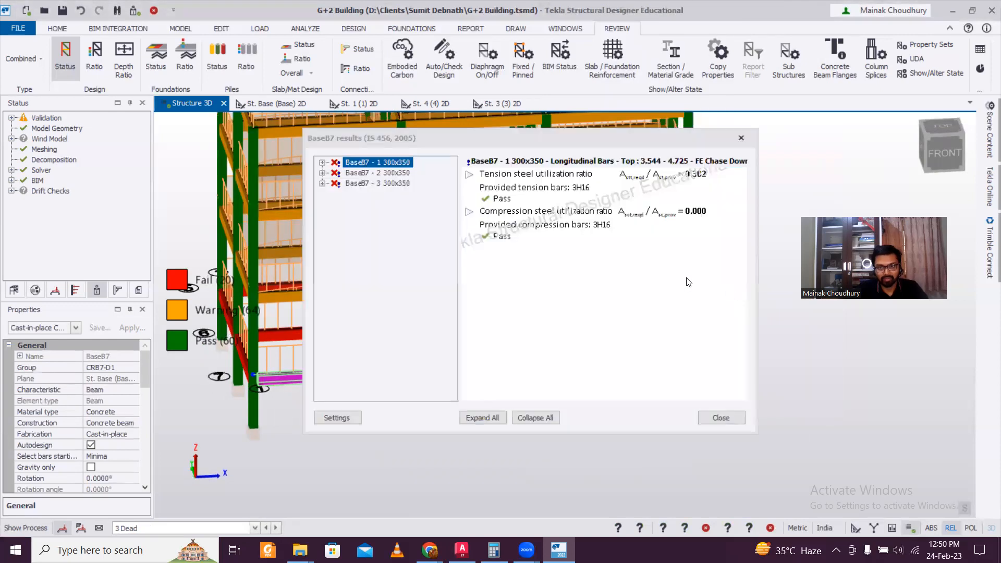
{"action": "left_click", "coordinate": [323, 163]}
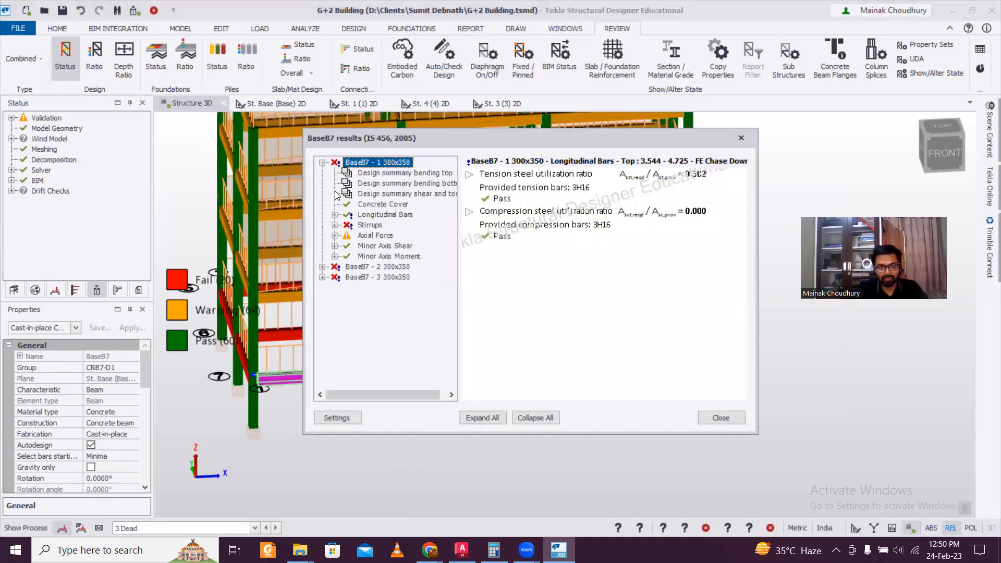
{"action": "left_click", "coordinate": [335, 226]}
{"action": "double_click", "coordinate": [363, 236]}
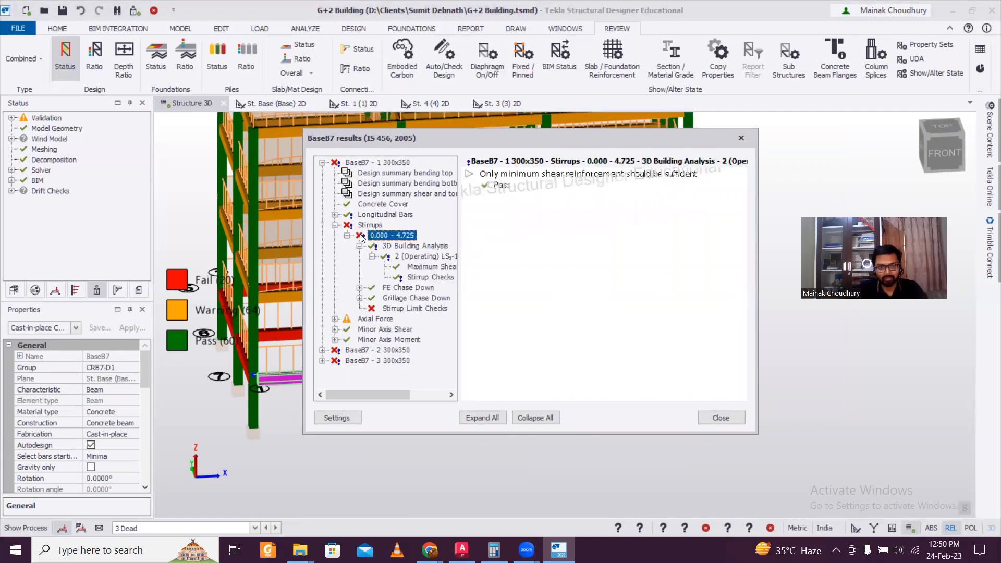
{"action": "left_click", "coordinate": [374, 310]}
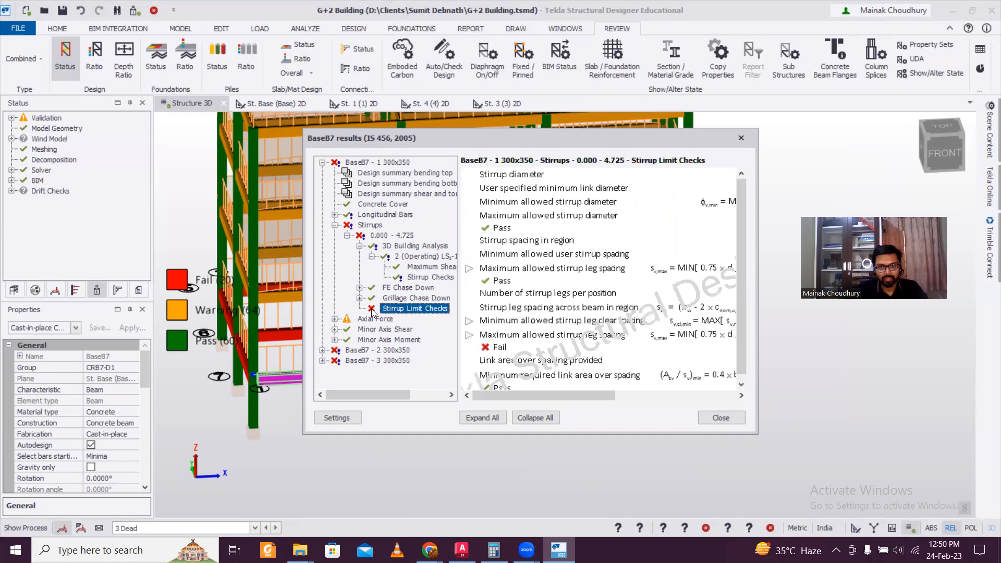
{"action": "left_click", "coordinate": [738, 139]}
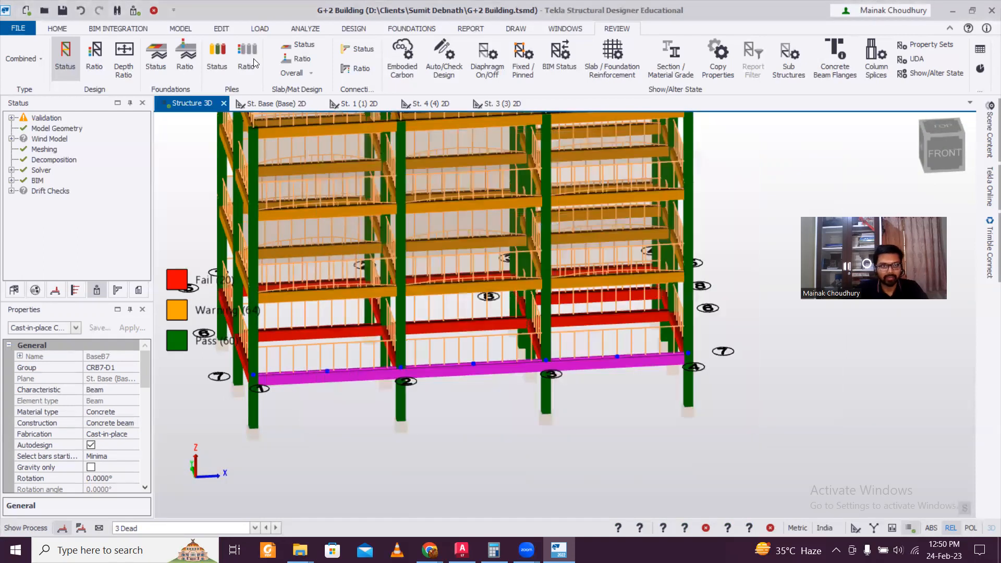
In Design Settings, change concrete beam maximum stirrup spacing from 300 to 150 mm and save globally
{"action": "left_click", "coordinate": [191, 32]}
{"action": "left_click", "coordinate": [353, 29]}
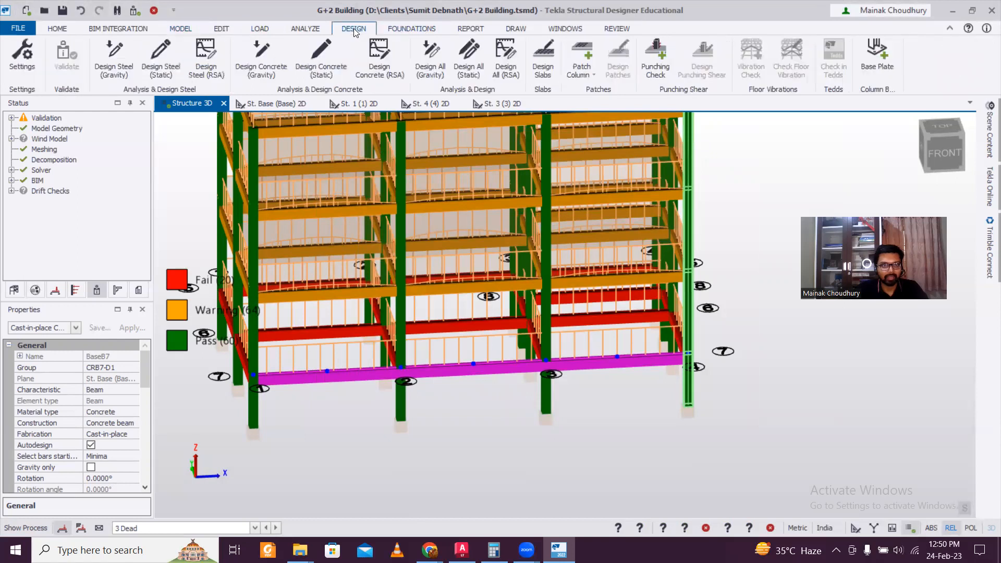
{"action": "left_click", "coordinate": [34, 67]}
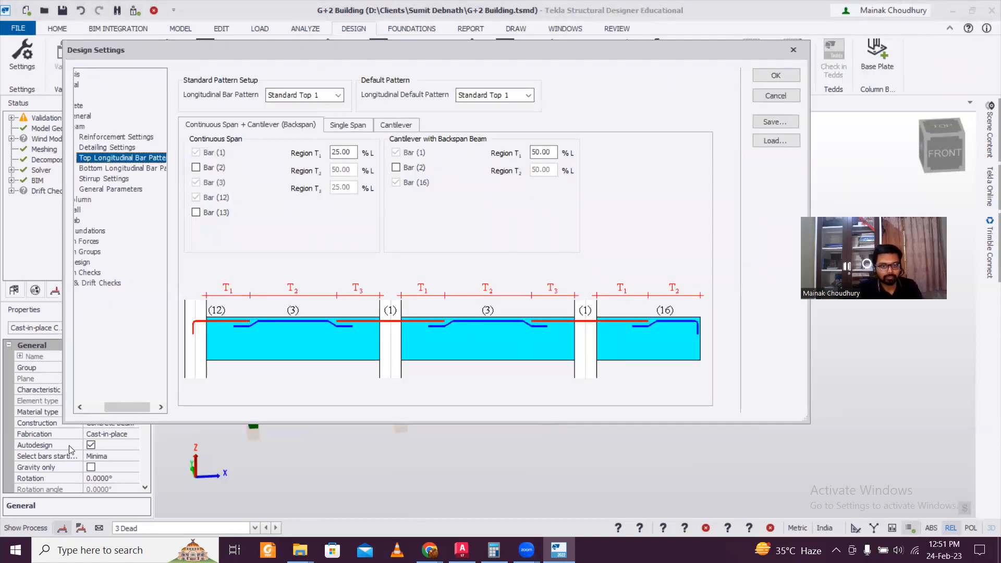
{"action": "left_click_drag", "start_coordinate": [132, 411], "coordinate": [113, 412]}
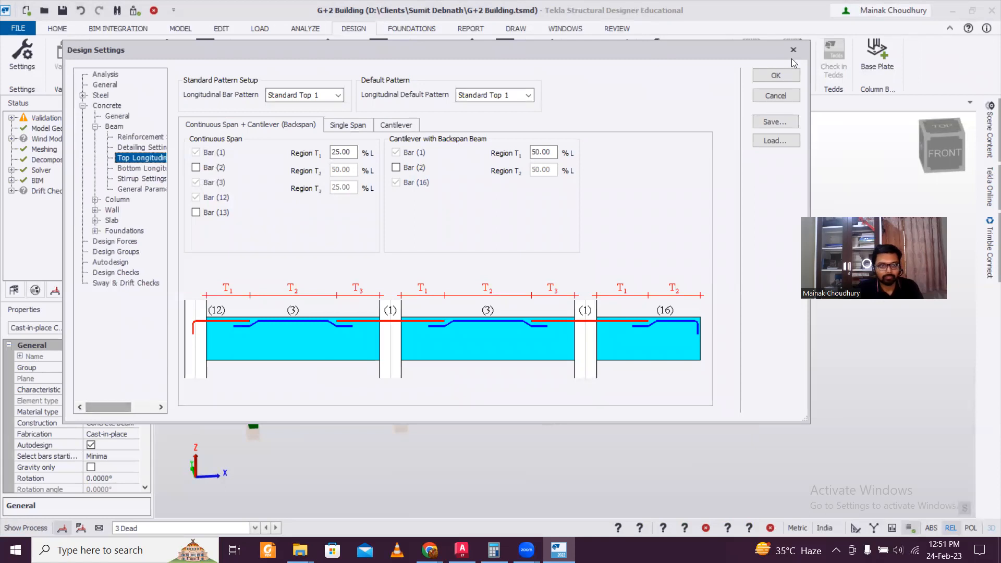
{"action": "left_click", "coordinate": [131, 180]}
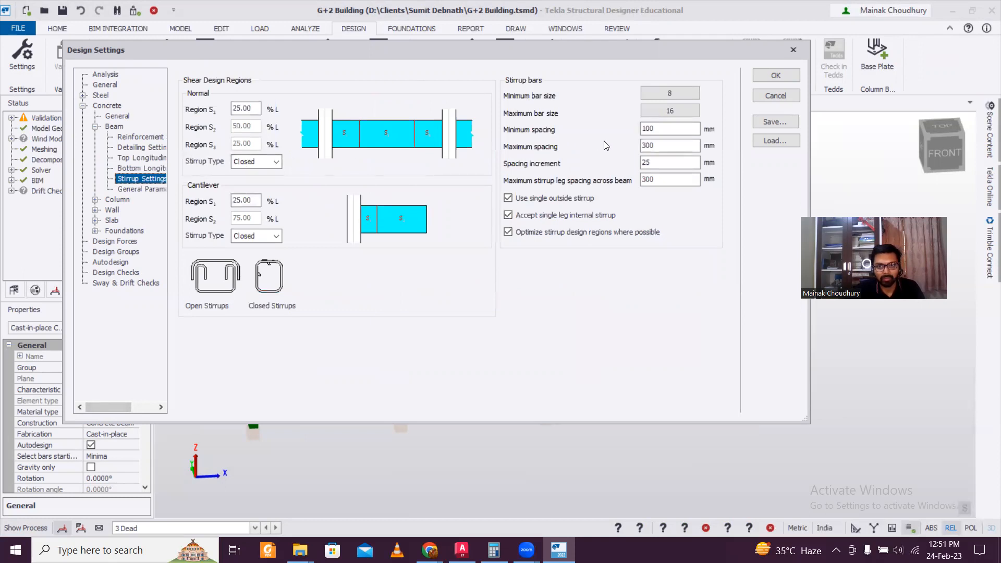
{"action": "double_click", "coordinate": [638, 145]}
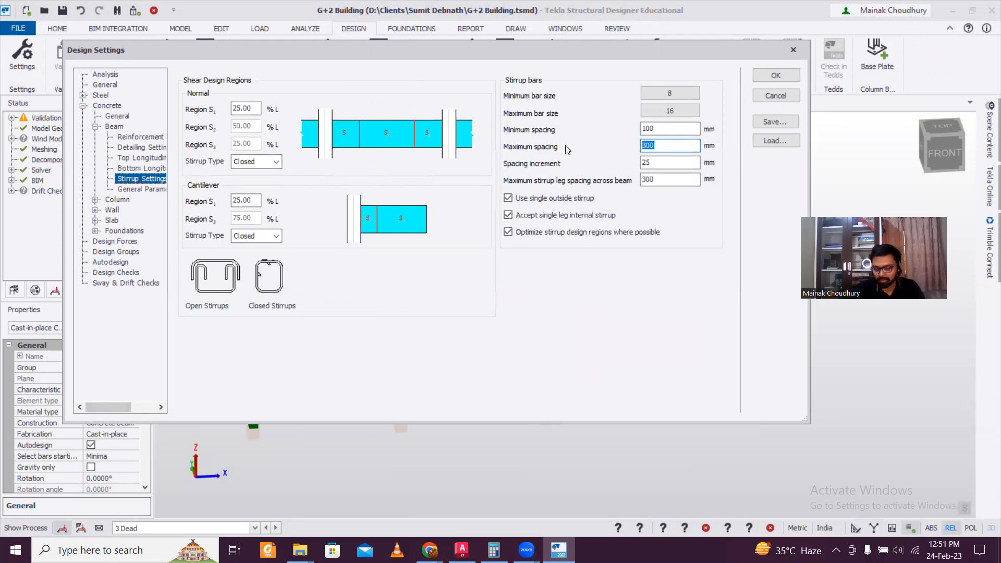
{"action": "type", "text": "150"}
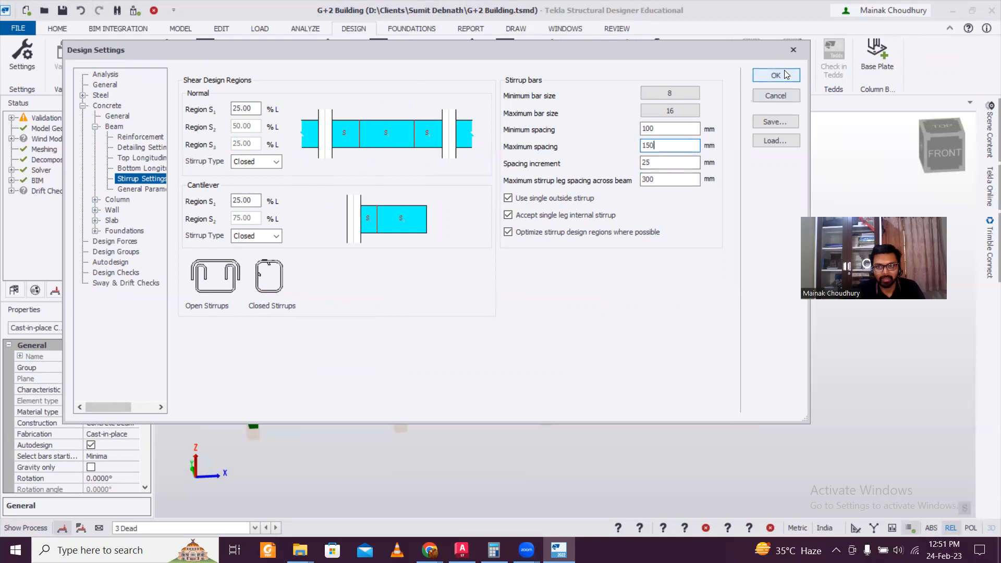
{"action": "left_click", "coordinate": [775, 121]}
{"action": "left_click", "coordinate": [515, 341]}
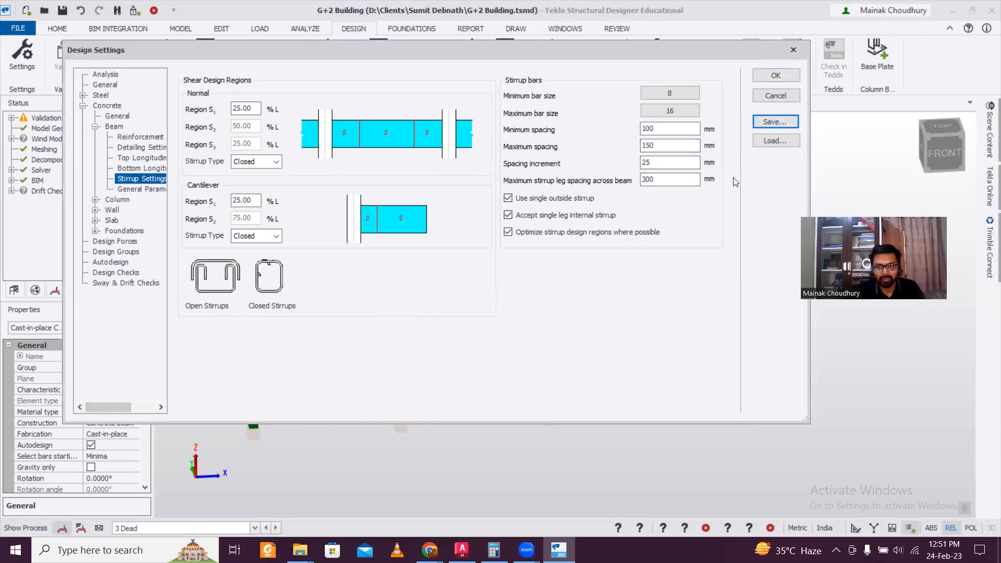
{"action": "left_click", "coordinate": [776, 76]}
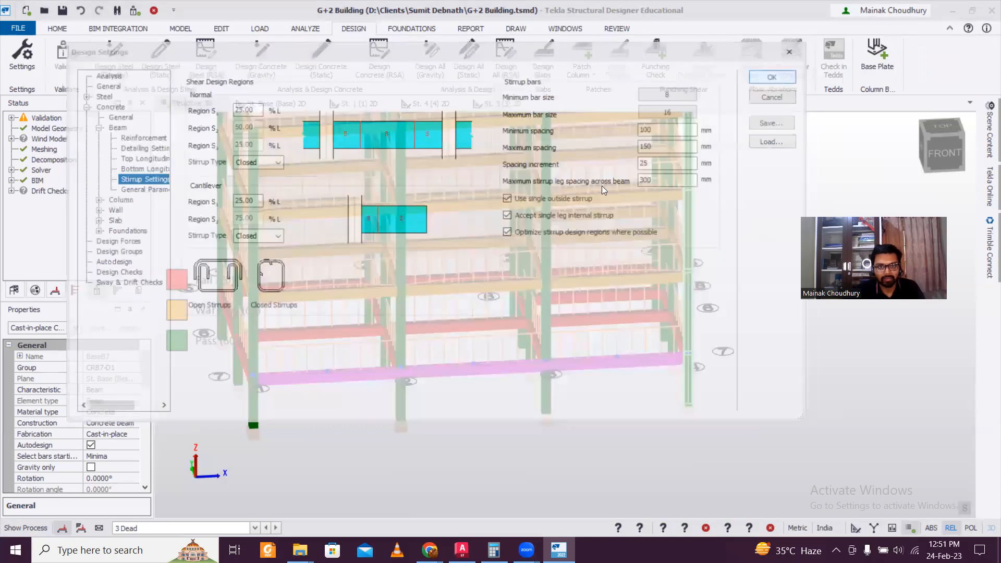
Redesign BaseB7 and check its 0.000 - 4.725 stirrup limit results at 150 mm spacing
{"action": "left_click", "coordinate": [475, 361]}
{"action": "right_click", "coordinate": [474, 361]}
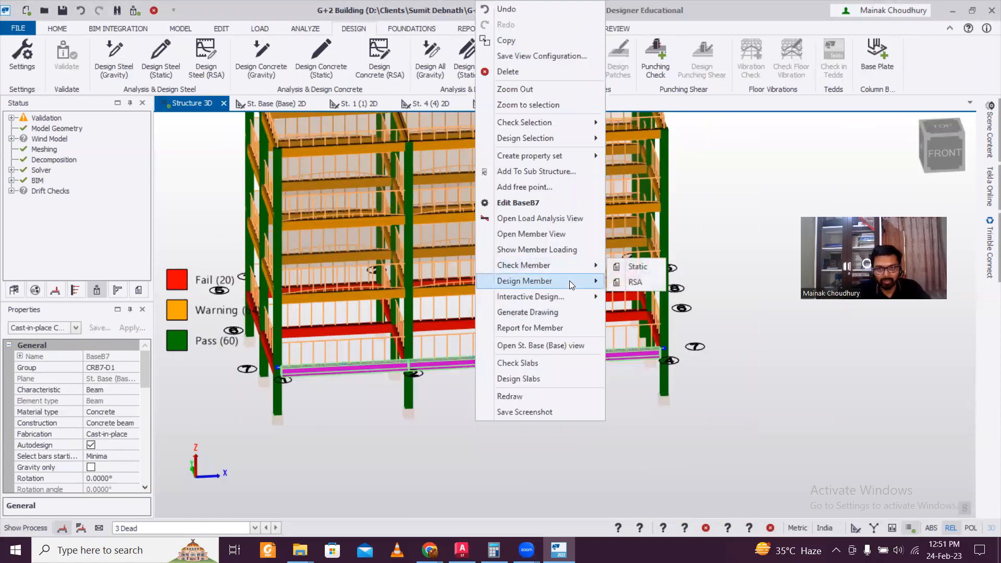
{"action": "left_click", "coordinate": [616, 283]}
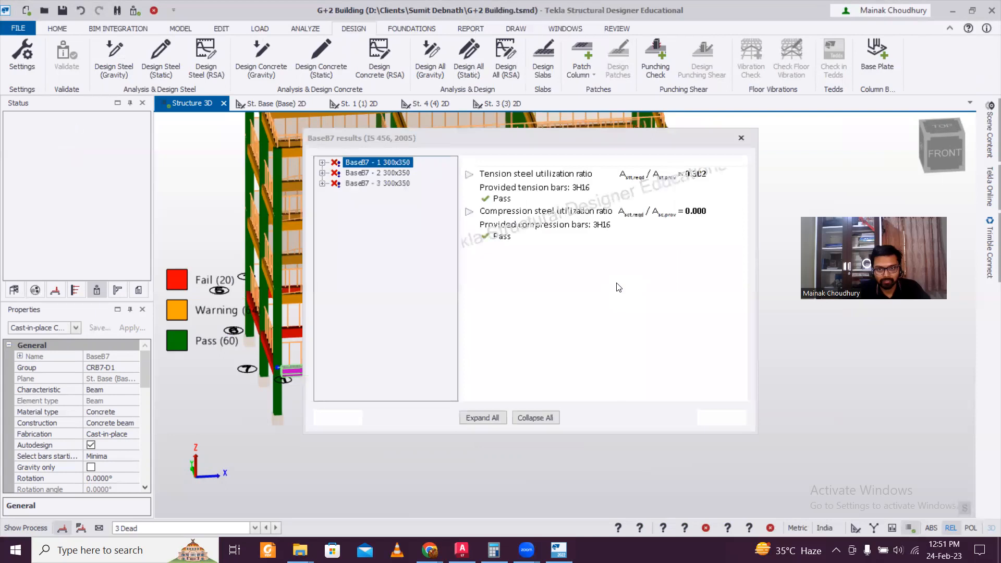
{"action": "left_click", "coordinate": [322, 163]}
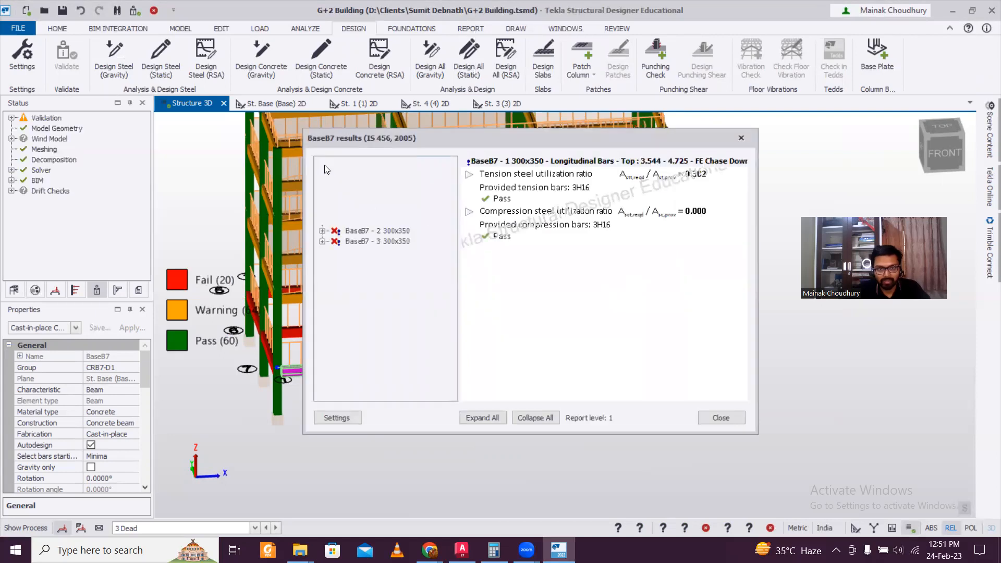
{"action": "left_click", "coordinate": [335, 225]}
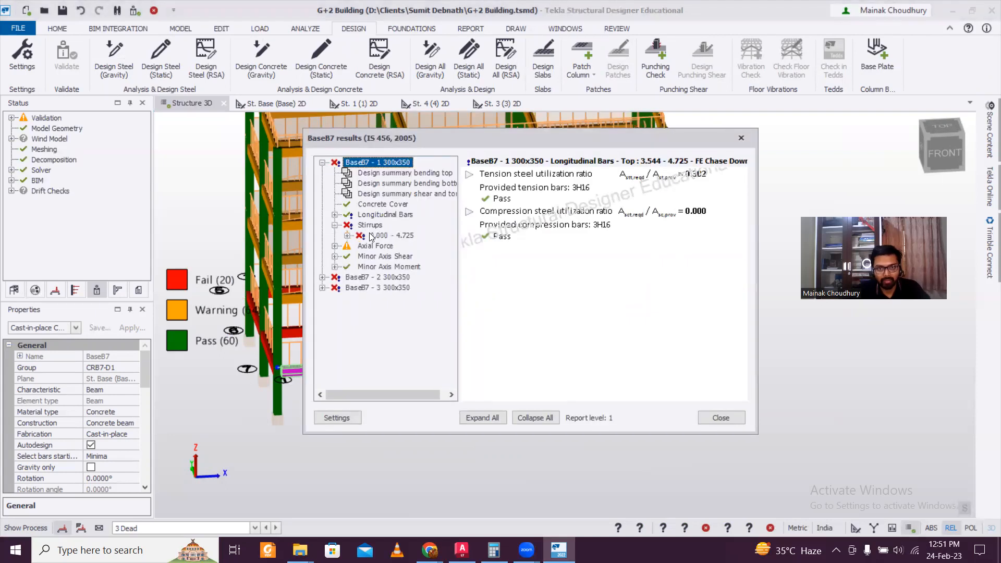
{"action": "left_click", "coordinate": [358, 236]}
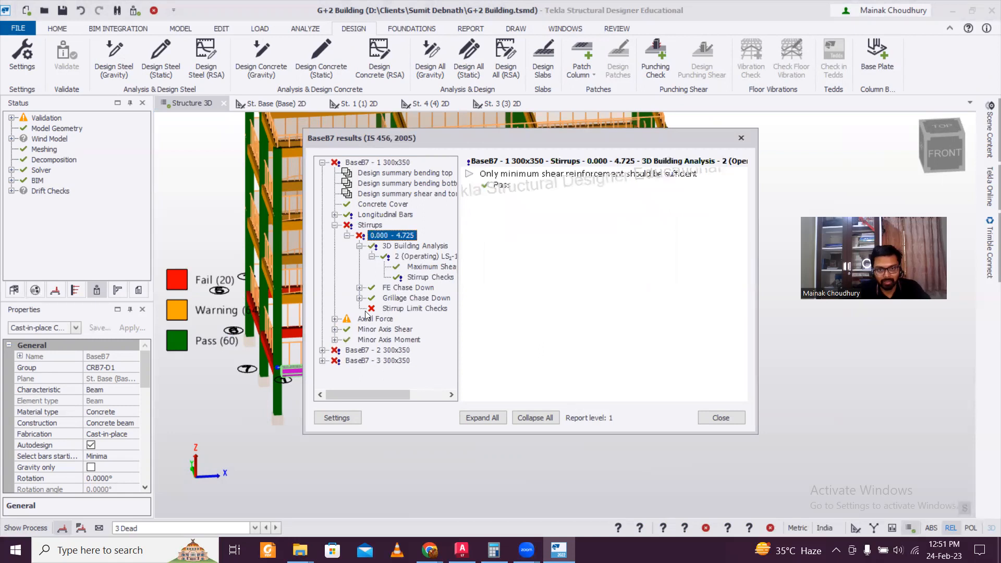
{"action": "left_click", "coordinate": [411, 309]}
{"action": "mouse_move", "coordinate": [574, 390]}
{"action": "left_mouse_down"}
{"action": "mouse_move", "coordinate": [702, 401]}
{"action": "mouse_move", "coordinate": [577, 405]}
{"action": "mouse_move", "coordinate": [663, 409]}
{"action": "mouse_move", "coordinate": [594, 413]}
{"action": "mouse_move", "coordinate": [583, 409]}
{"action": "mouse_move", "coordinate": [660, 412]}
{"action": "mouse_move", "coordinate": [568, 402]}
{"action": "left_mouse_up"}
Close BaseB7's results, clear the selection and orbit toward a front view
{"action": "left_click", "coordinate": [741, 138]}
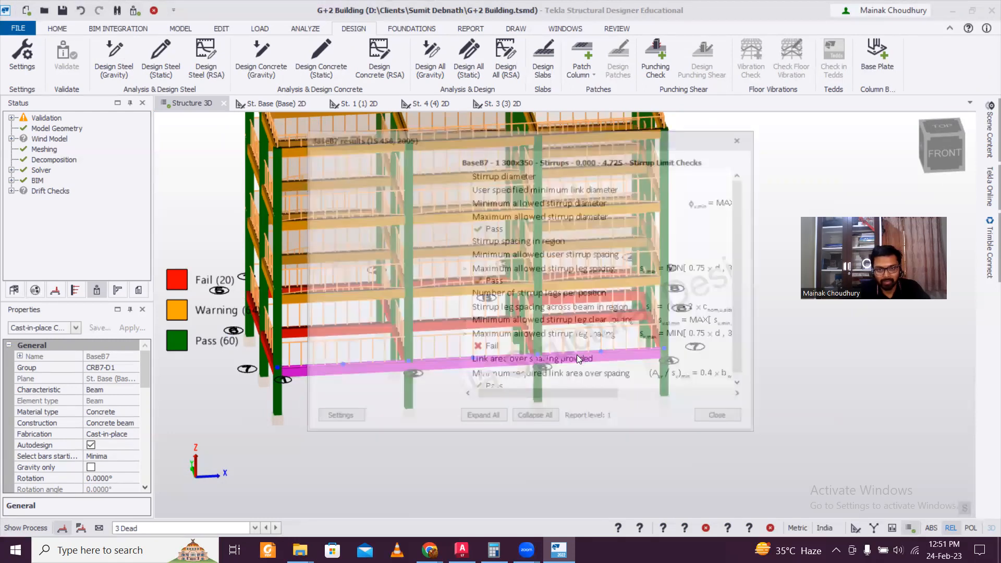
{"action": "scroll", "coordinate": [576, 354], "scroll_direction": "down", "scroll_amount": 2}
{"action": "left_click", "coordinate": [589, 399]}
{"action": "right_click_drag", "start_coordinate": [589, 400], "coordinate": [557, 377]}
{"action": "scroll", "coordinate": [504, 370], "scroll_direction": "up", "scroll_amount": 2}
Identify beam 3B1's design status and the failing beam BaseB6
{"action": "left_click", "coordinate": [392, 229]}
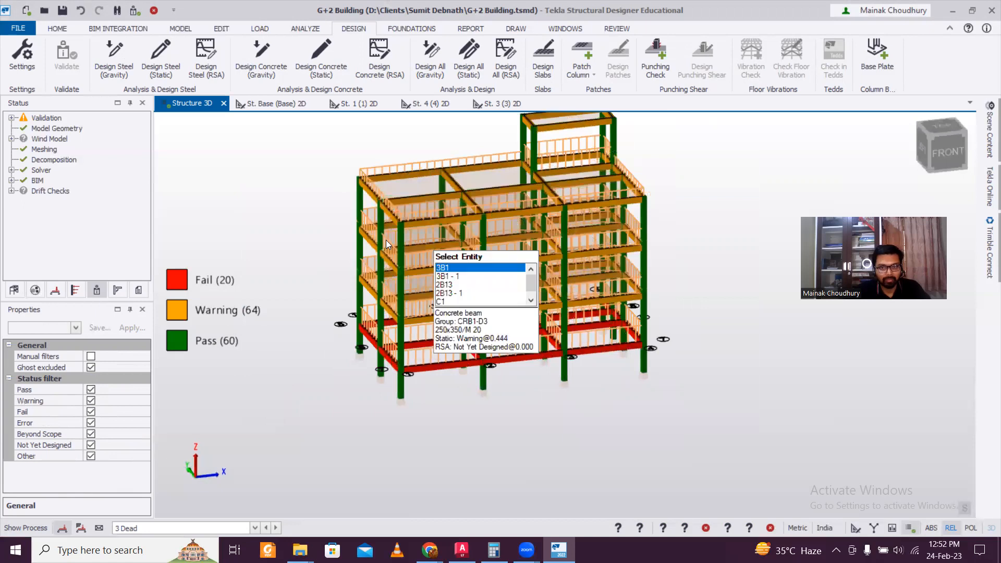
{"action": "scroll", "coordinate": [433, 271], "scroll_direction": "up", "scroll_amount": 2}
{"action": "left_click", "coordinate": [516, 363]}
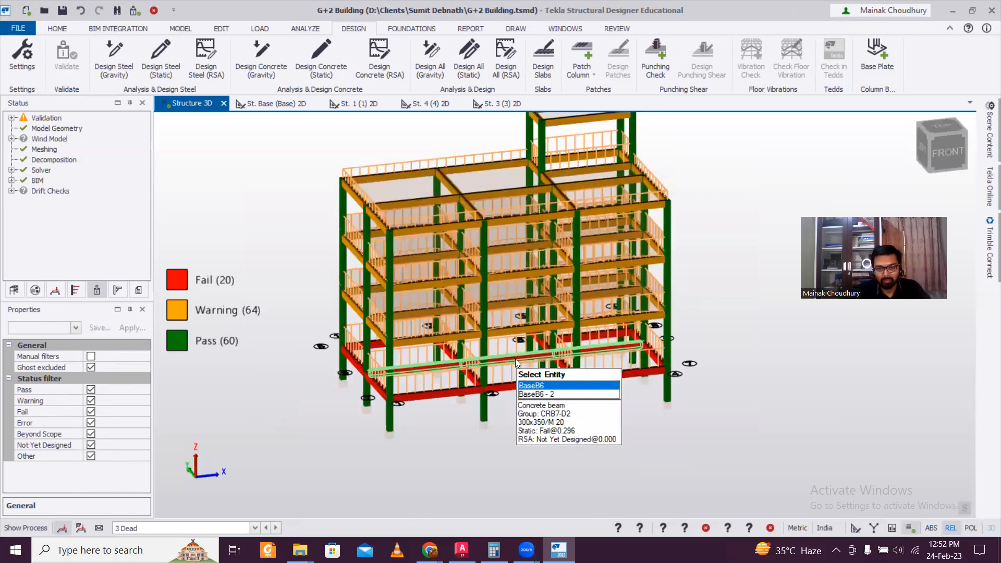
{"action": "scroll", "coordinate": [515, 364], "scroll_direction": "up", "scroll_amount": 3}
{"action": "scroll", "coordinate": [523, 363], "scroll_direction": "down", "scroll_amount": 4}
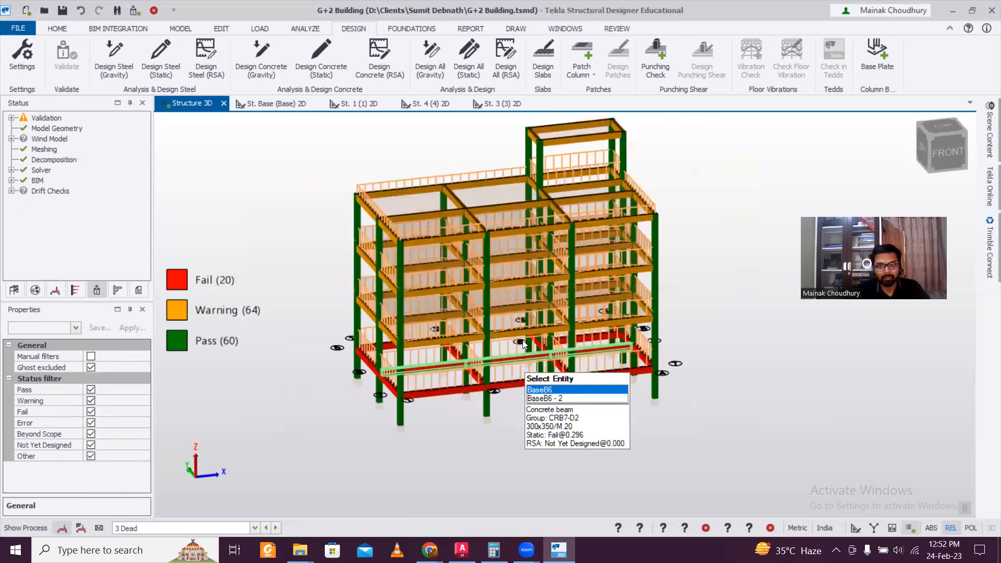
Colour members by design ratio, orbit around the building, and pick column C1 for actions
{"action": "left_click", "coordinate": [617, 28]}
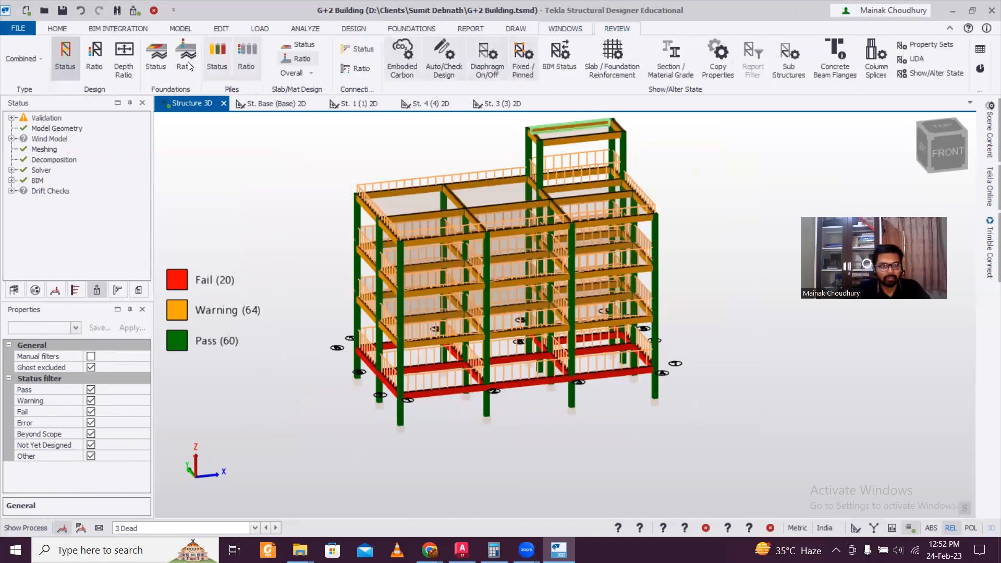
{"action": "left_click", "coordinate": [99, 54]}
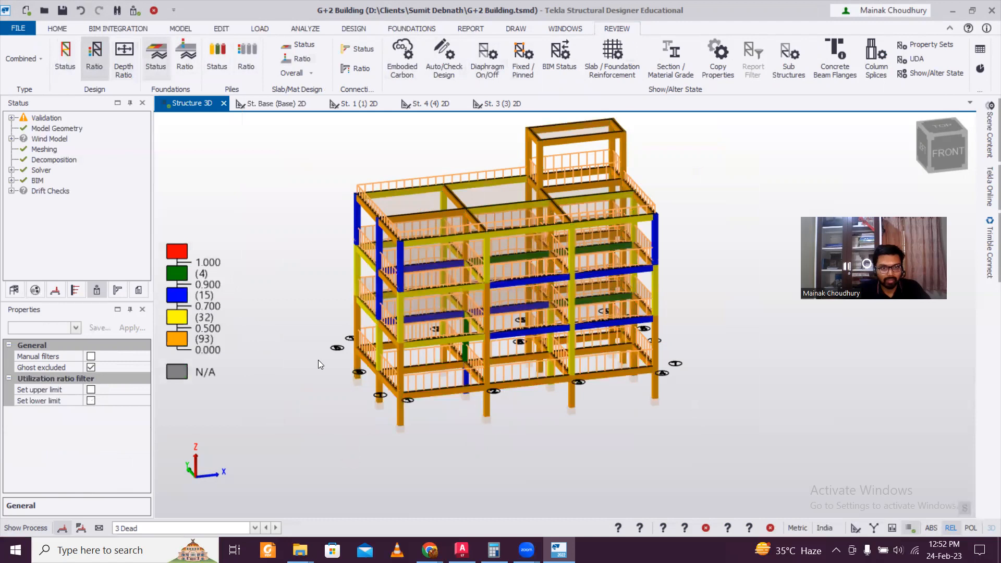
{"action": "mouse_move", "coordinate": [468, 416]}
{"action": "right_mouse_down"}
{"action": "mouse_move", "coordinate": [517, 416]}
{"action": "mouse_move", "coordinate": [466, 416]}
{"action": "right_mouse_up"}
{"action": "right_click_drag", "start_coordinate": [142, 252], "coordinate": [289, 261]}
{"action": "right_click_drag", "start_coordinate": [328, 297], "coordinate": [426, 308]}
{"action": "right_click_drag", "start_coordinate": [625, 290], "coordinate": [578, 290]}
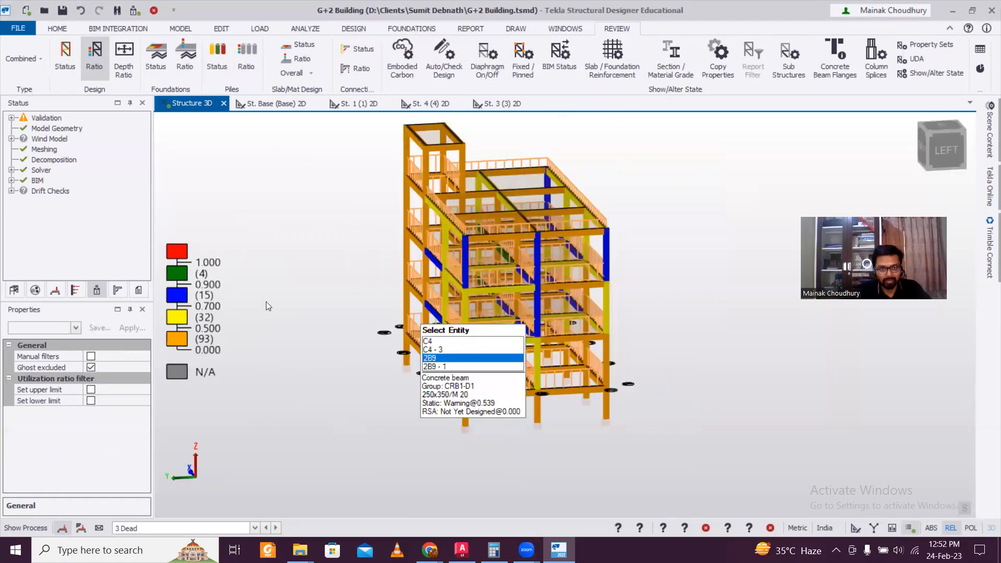
{"action": "right_click_drag", "start_coordinate": [273, 305], "coordinate": [483, 426]}
{"action": "right_click_drag", "start_coordinate": [387, 420], "coordinate": [419, 402]}
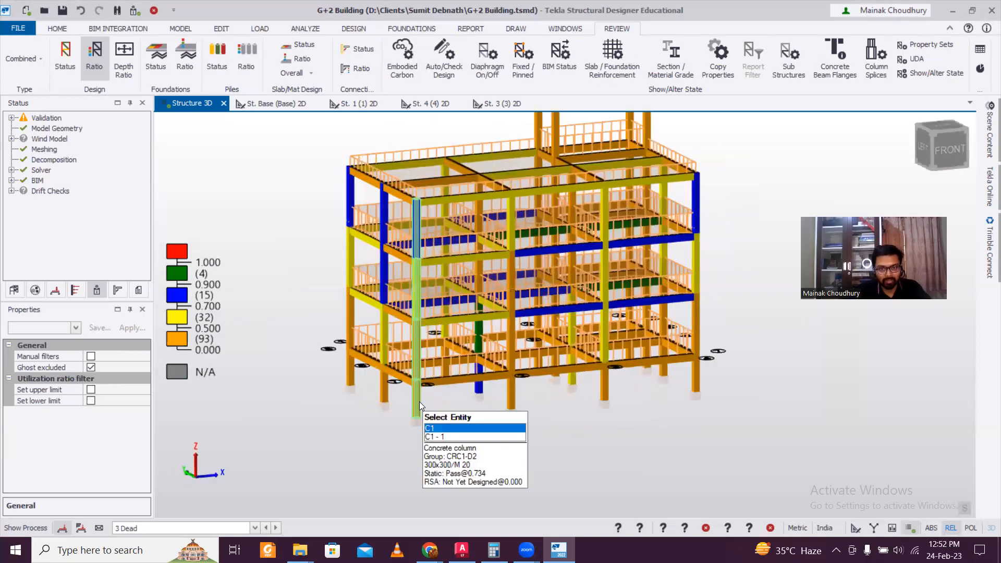
{"action": "left_click", "coordinate": [419, 402]}
{"action": "right_click", "coordinate": [420, 404]}
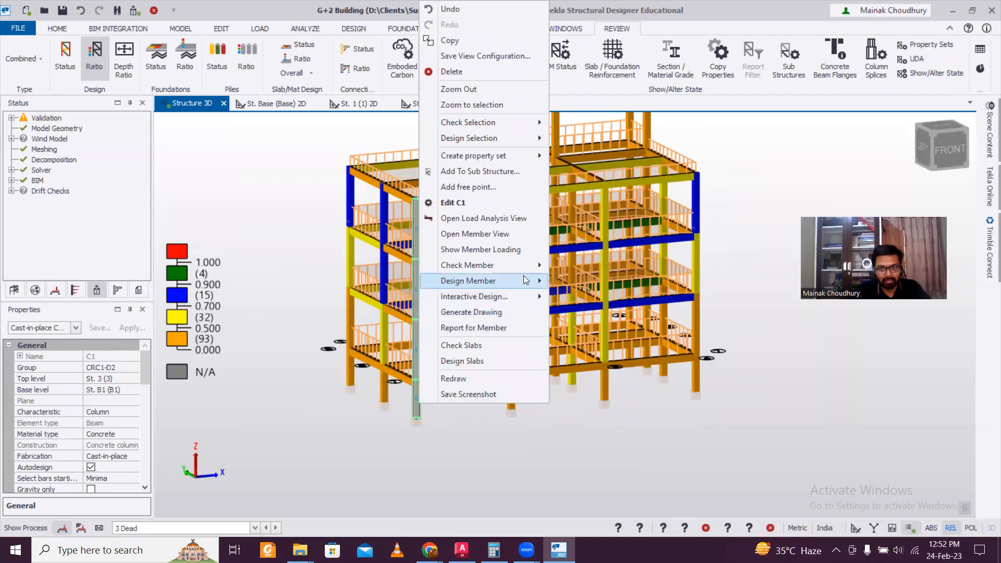
Run a static design of column C1 and close its results
{"action": "mouse_move", "coordinate": [523, 280]}
{"action": "left_click", "coordinate": [565, 283]}
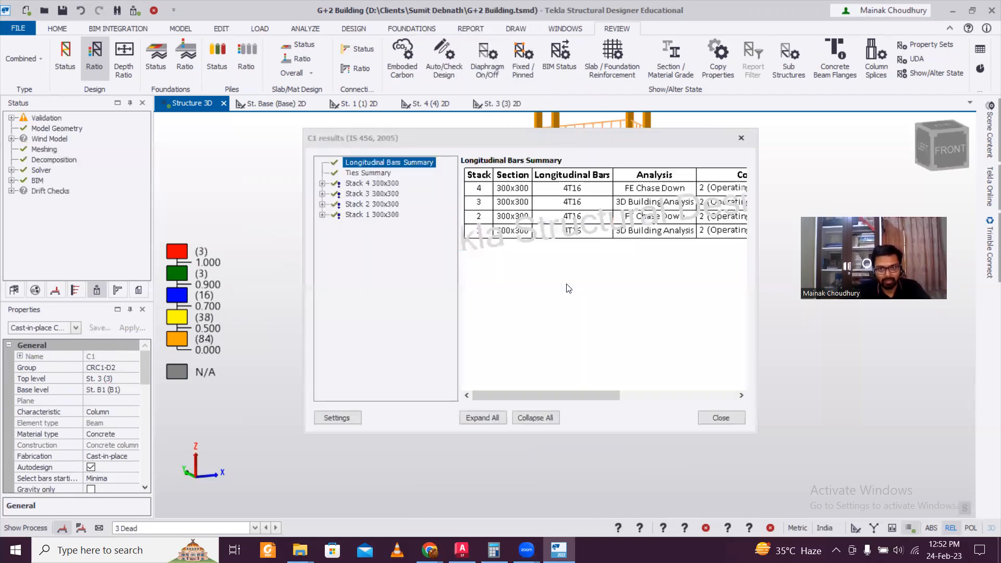
{"action": "left_click", "coordinate": [740, 139]}
Orbit to the front-right and statically design column C14, then close its results
{"action": "middle_click_drag", "start_coordinate": [712, 374], "coordinate": [434, 421]}
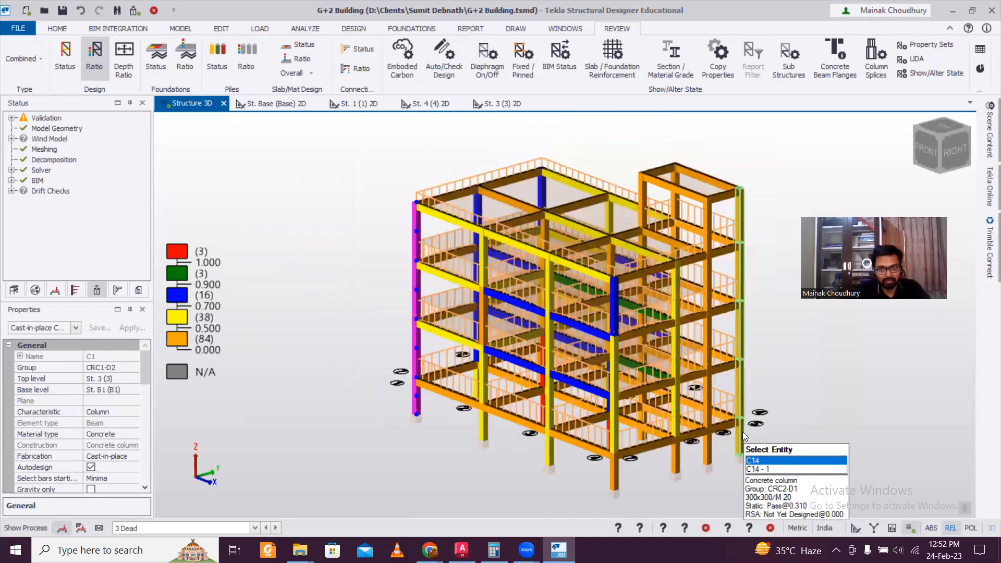
{"action": "left_click", "coordinate": [743, 432]}
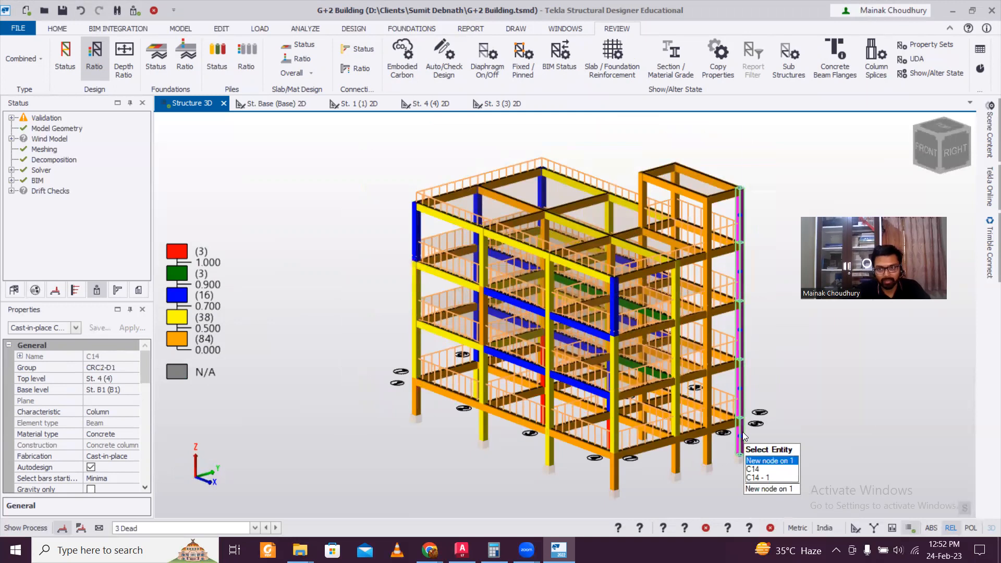
{"action": "right_click", "coordinate": [743, 435]}
{"action": "mouse_move", "coordinate": [830, 312]}
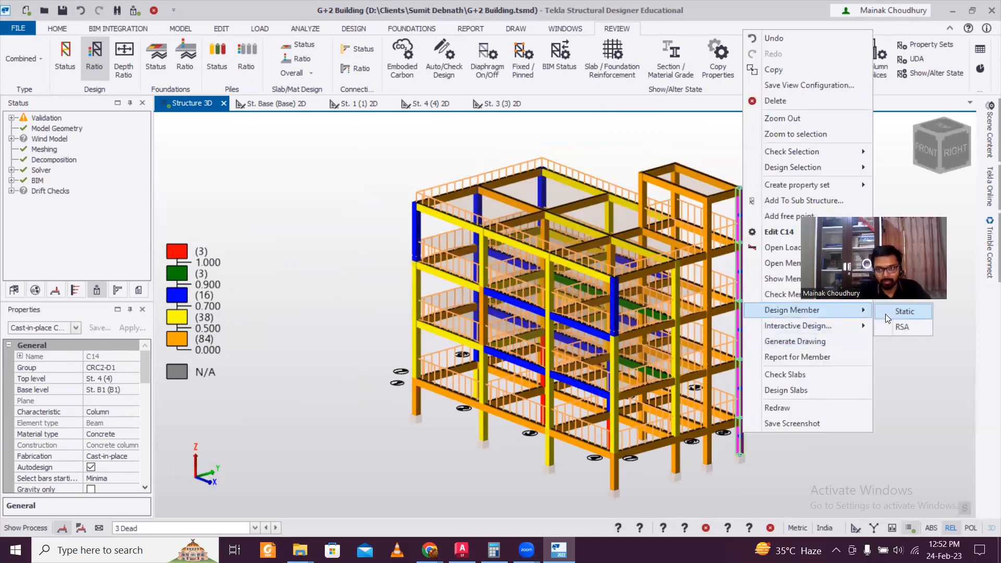
{"action": "left_click", "coordinate": [885, 314]}
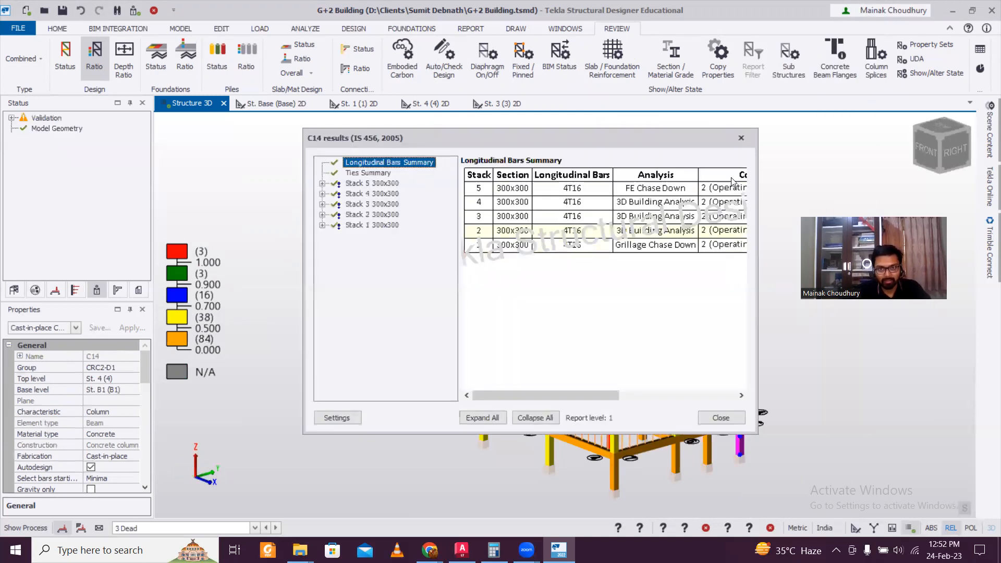
{"action": "left_click", "coordinate": [740, 138]}
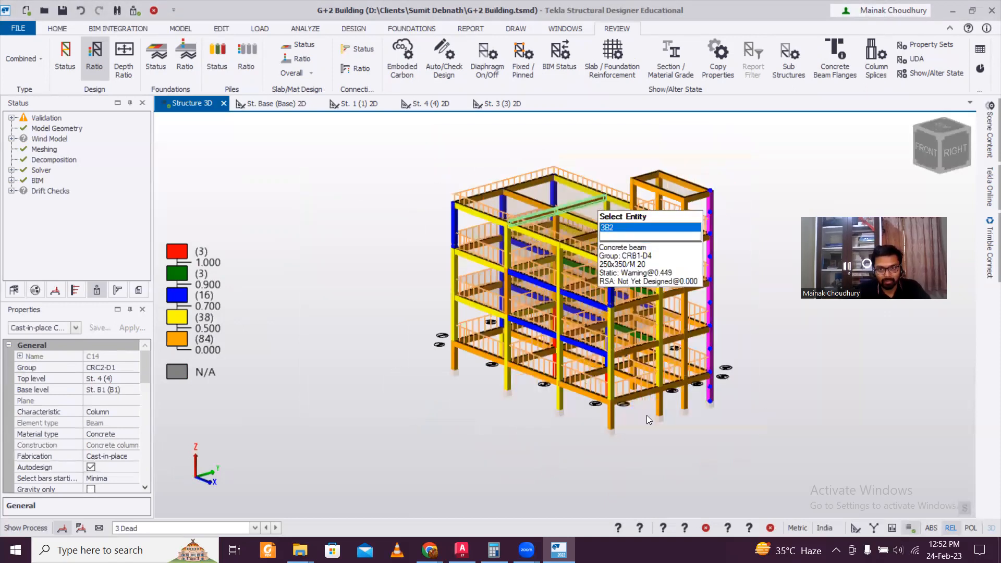
Design column C8 statically, review its 4T16 bar results, and close them
{"action": "middle_click_drag", "start_coordinate": [692, 480], "coordinate": [678, 424]}
{"action": "middle_click_drag", "start_coordinate": [577, 414], "coordinate": [604, 389], "text": "shift"}
{"action": "right_click", "coordinate": [603, 389]}
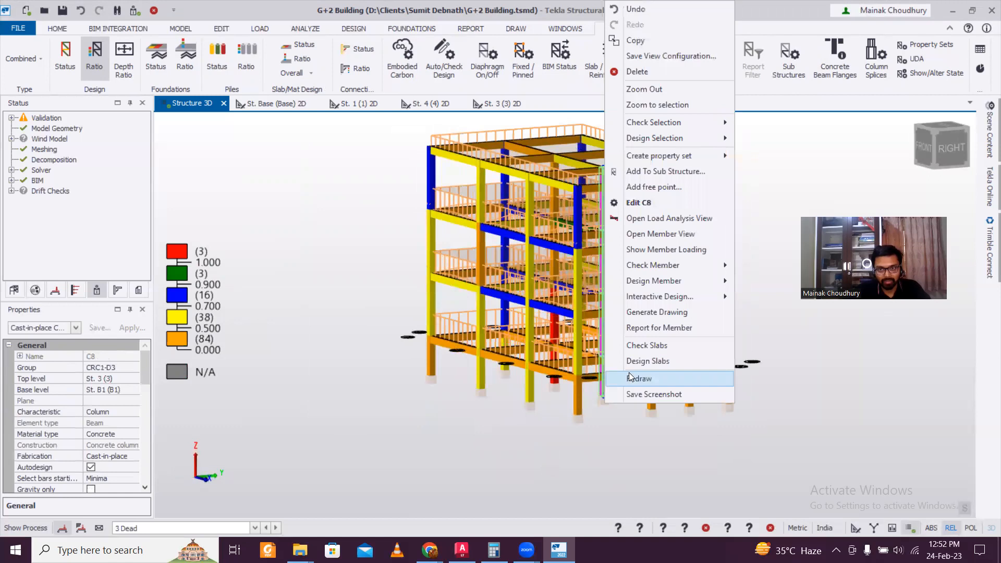
{"action": "left_click", "coordinate": [759, 280]}
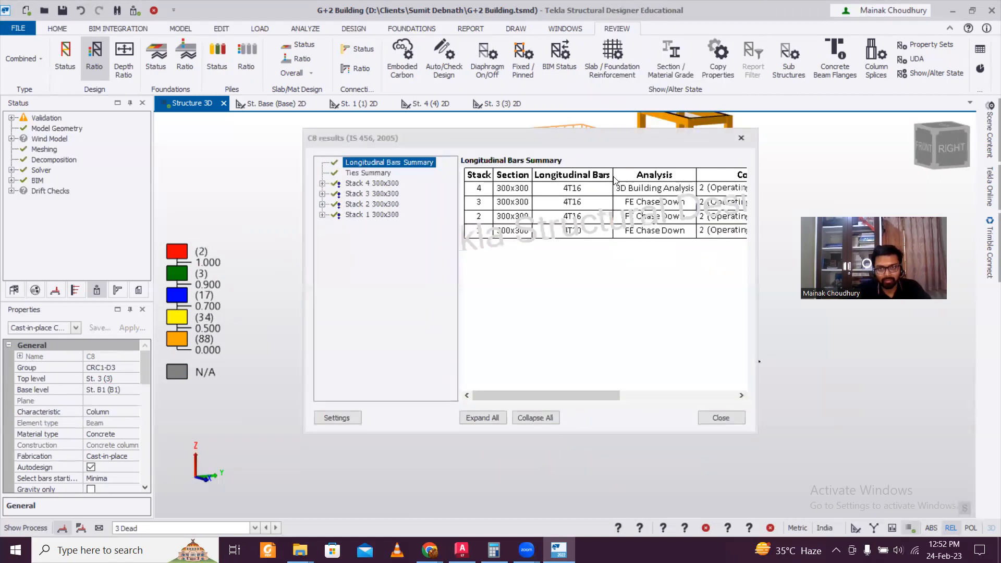
{"action": "left_click", "coordinate": [741, 140]}
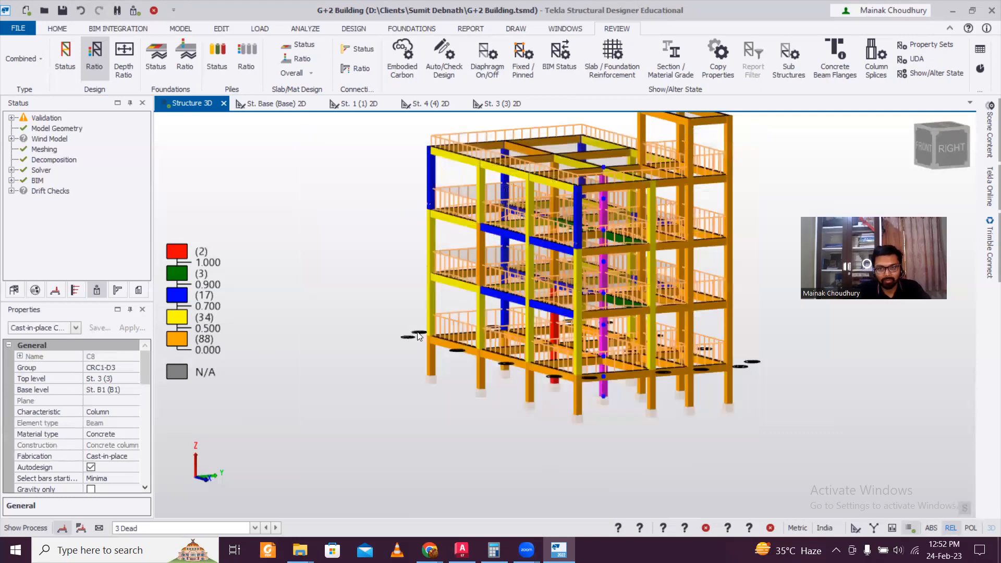
{"action": "scroll", "coordinate": [479, 370], "scroll_direction": "down", "scroll_amount": 3}
{"action": "right_click_drag", "start_coordinate": [478, 370], "coordinate": [592, 373]}
{"action": "scroll", "coordinate": [408, 377], "scroll_direction": "up", "scroll_amount": 3}
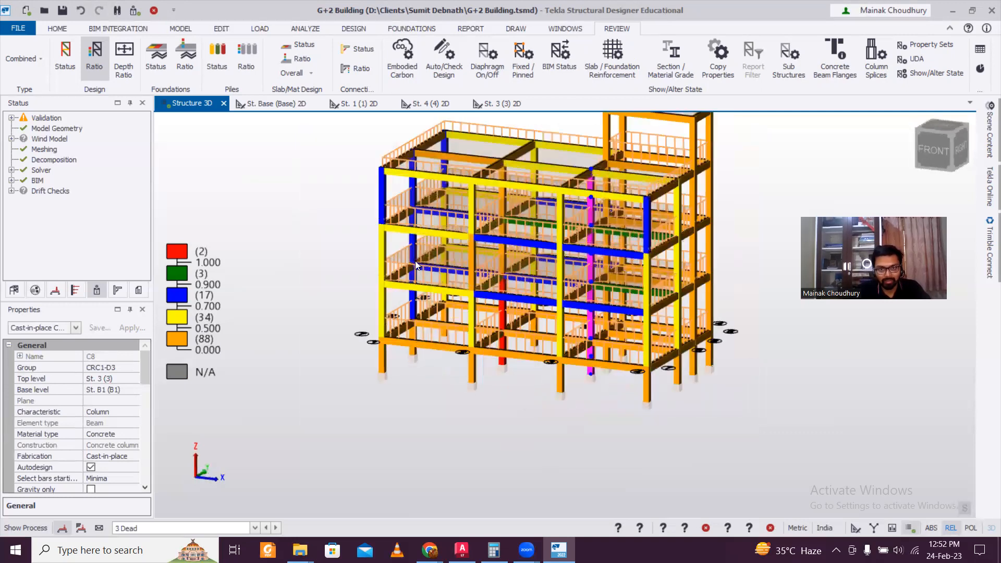
Select beam 2B15 and run its static member design
{"action": "left_click", "coordinate": [443, 230]}
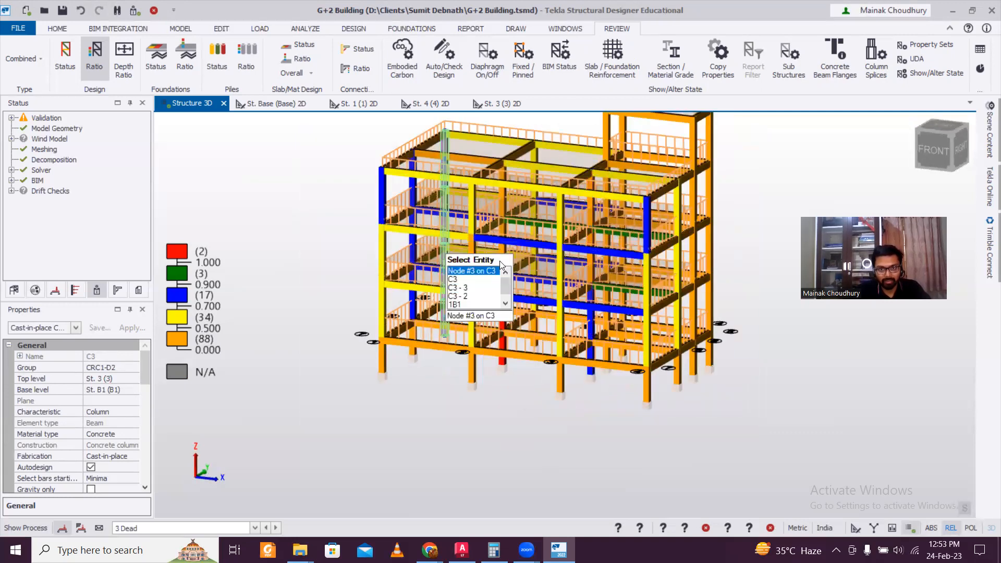
{"action": "mouse_move", "coordinate": [526, 243]}
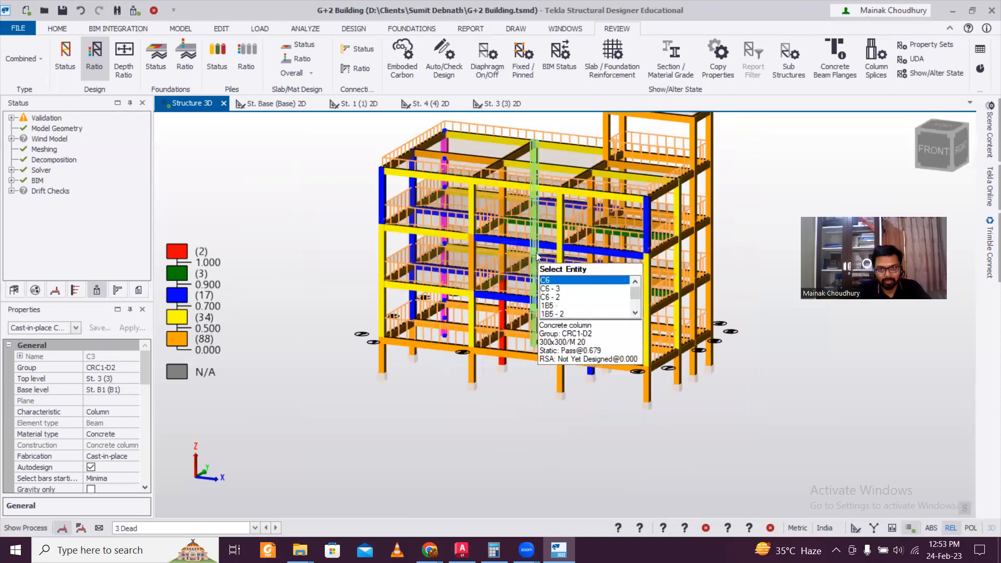
{"action": "left_click", "coordinate": [461, 232]}
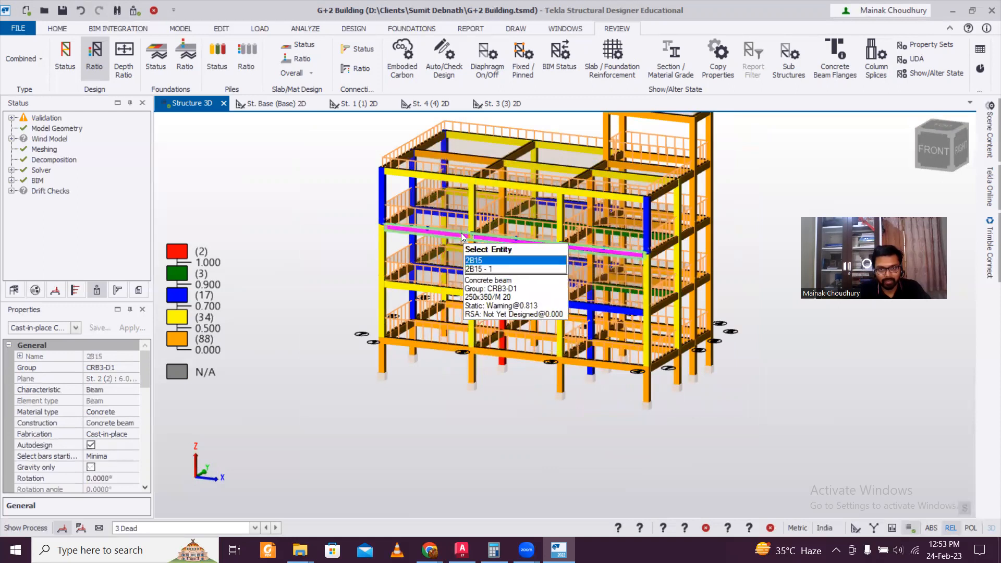
{"action": "right_click", "coordinate": [461, 233]}
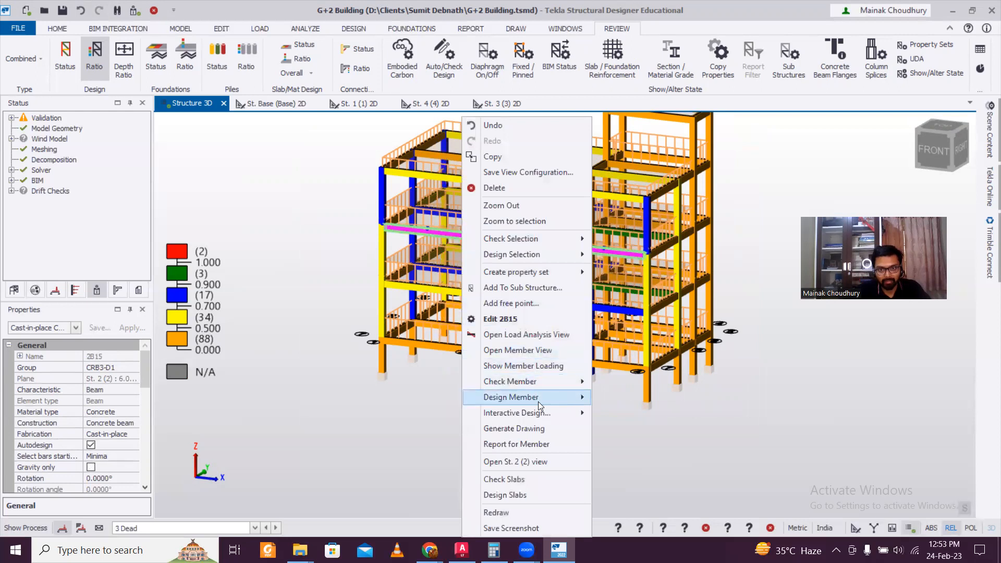
{"action": "mouse_move", "coordinate": [538, 399]}
{"action": "left_click", "coordinate": [600, 399]}
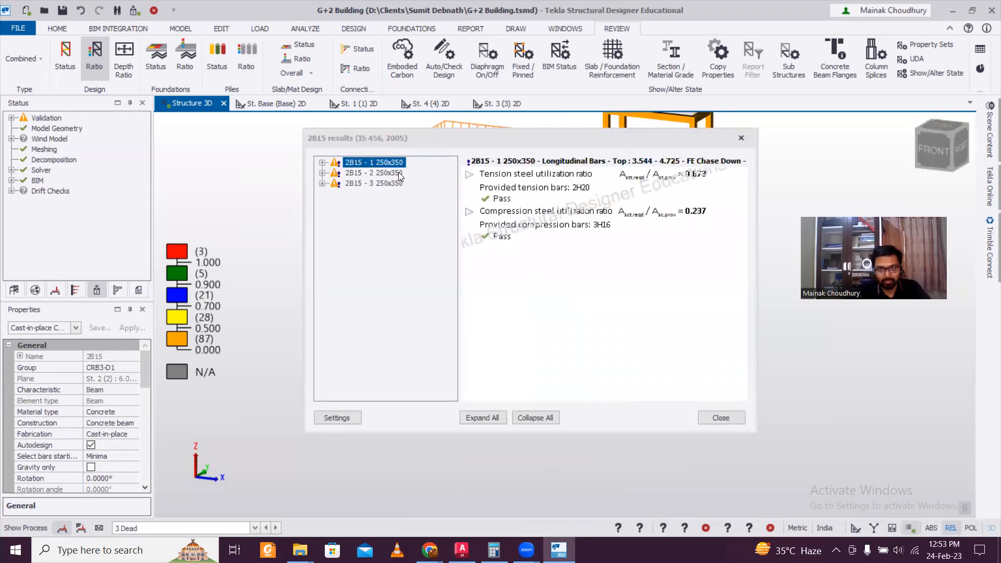
Expand 2B15's span checks, confirm all three 250x350 spans pass, then close the results
{"action": "double_click", "coordinate": [399, 173]}
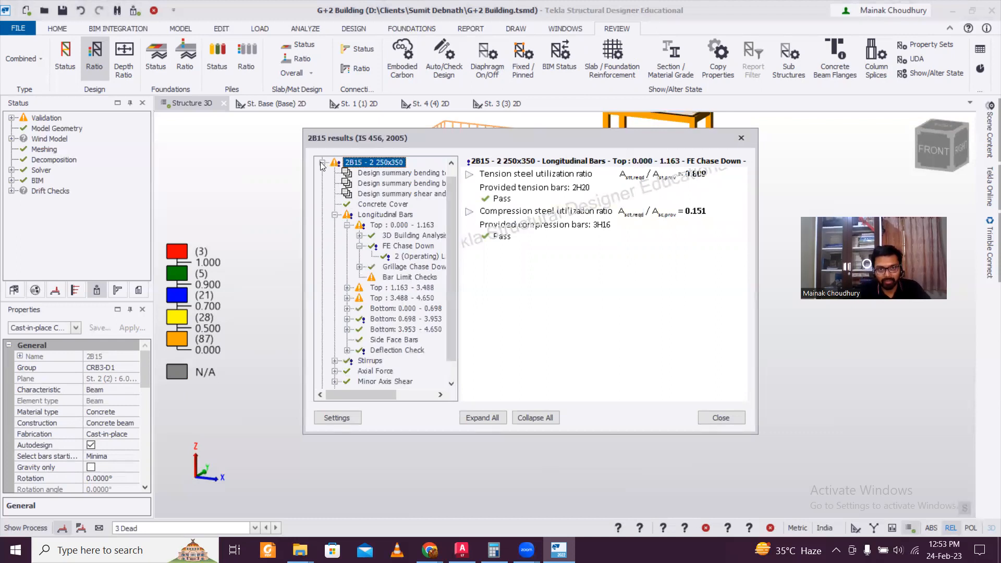
{"action": "left_click", "coordinate": [322, 162]}
{"action": "double_click", "coordinate": [383, 184]}
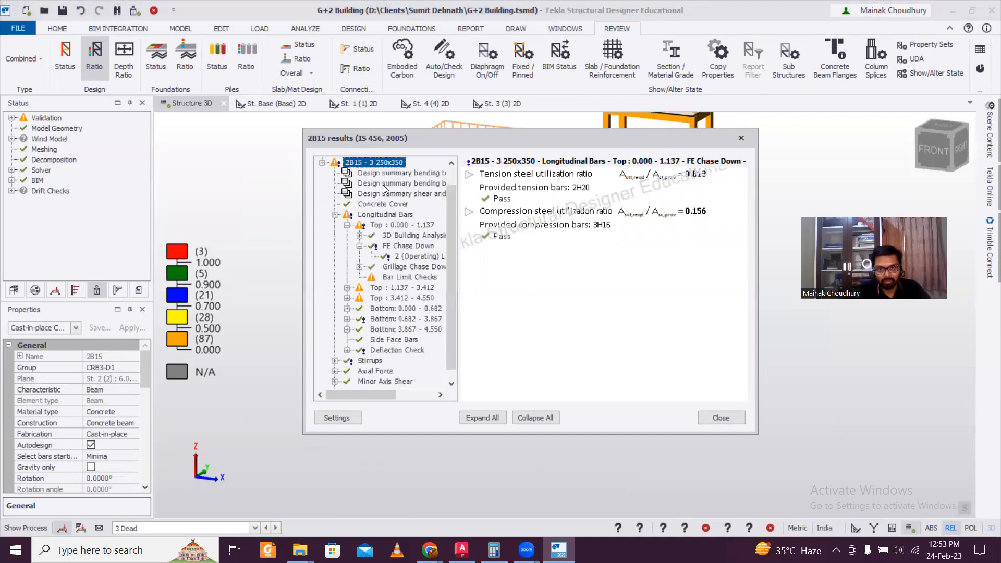
{"action": "left_click", "coordinate": [322, 162]}
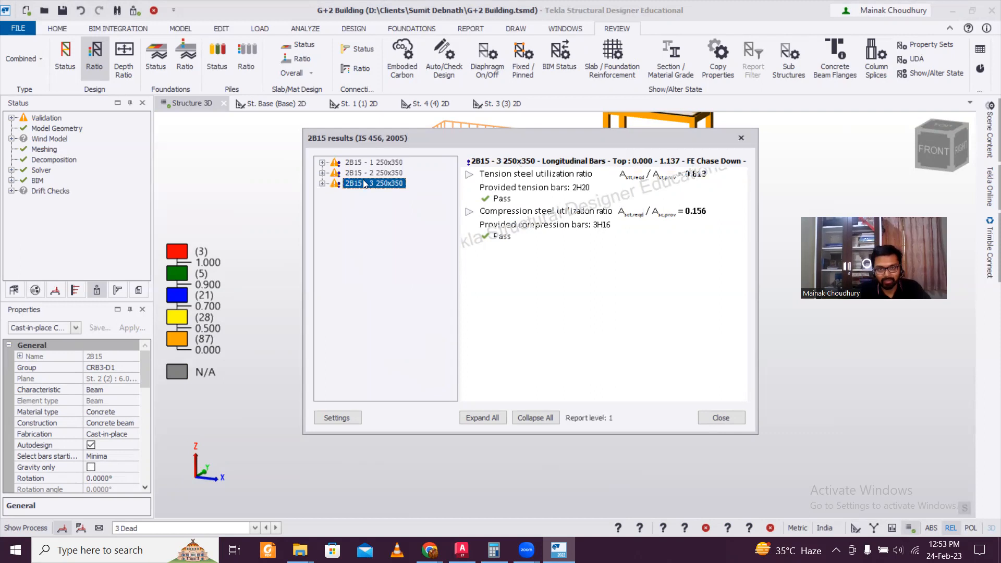
{"action": "left_click", "coordinate": [323, 183]}
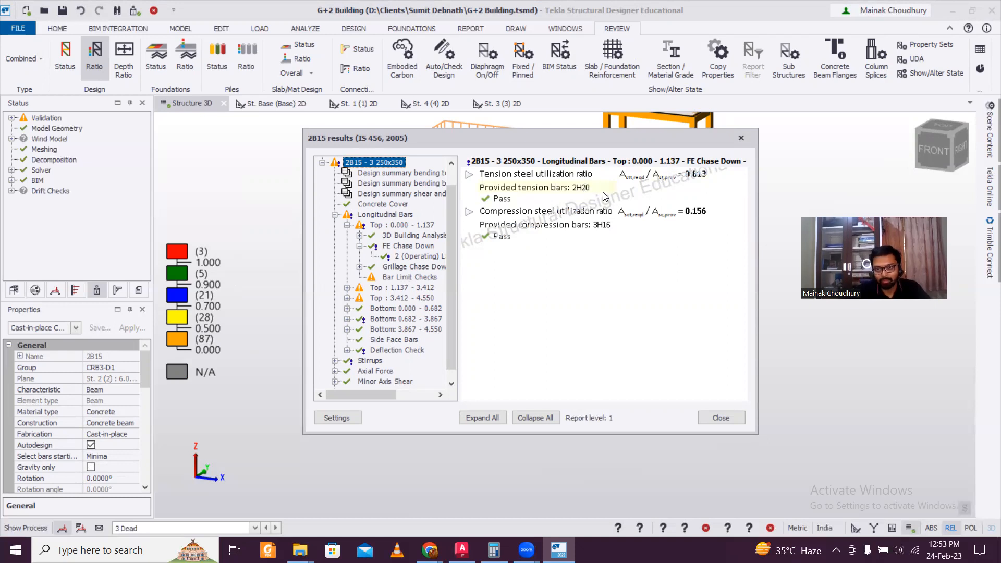
{"action": "left_click", "coordinate": [741, 139]}
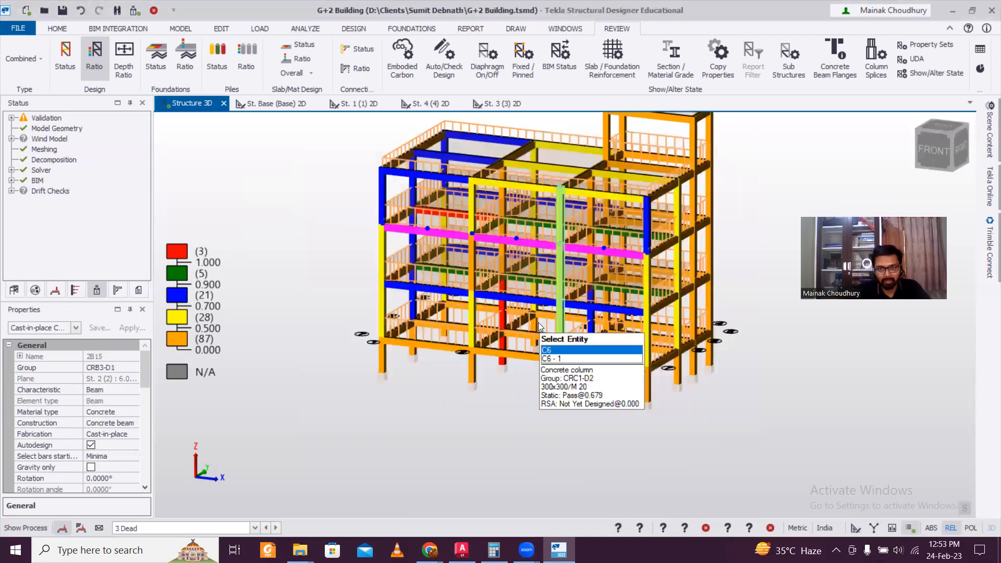
Run a static check on beam 2B14 and inspect its failing top zone 3.544–4.725 FE Chase Down details
{"action": "middle_click_drag", "start_coordinate": [687, 368], "coordinate": [593, 295]}
{"action": "scroll", "coordinate": [626, 298], "scroll_direction": "up", "scroll_amount": 2}
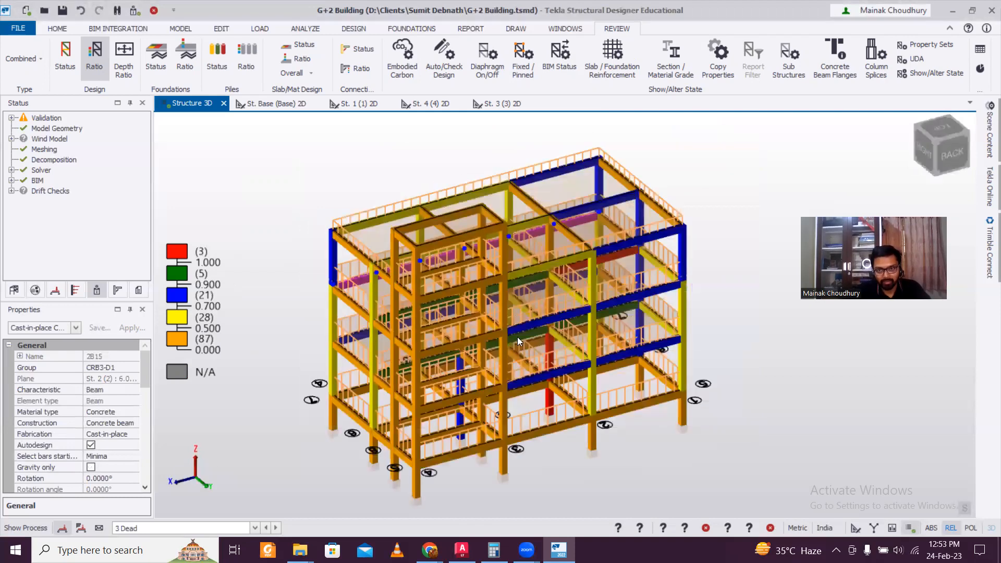
{"action": "middle_click_drag", "start_coordinate": [501, 314], "coordinate": [627, 271]}
{"action": "mouse_move", "coordinate": [617, 252]}
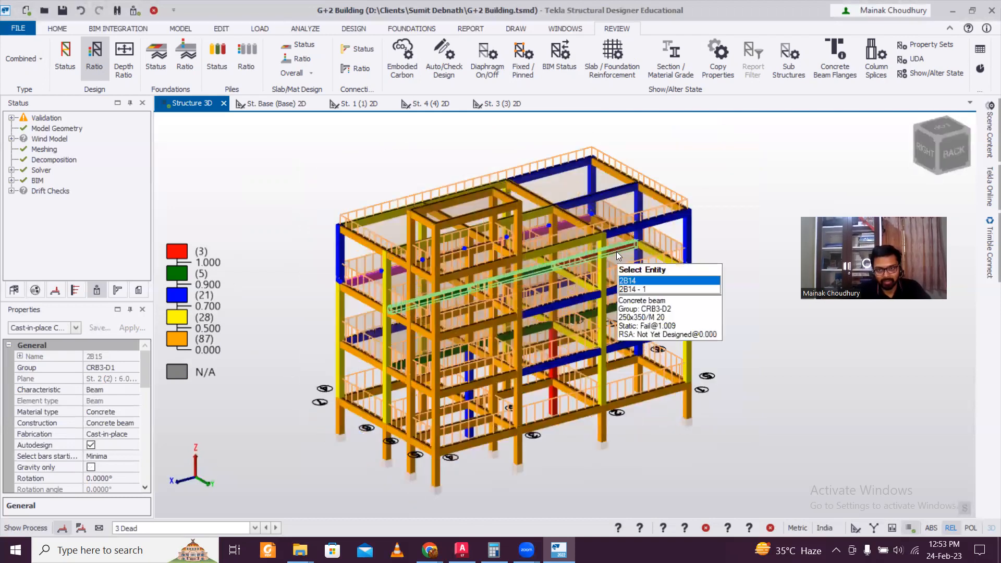
{"action": "right_click", "coordinate": [617, 252]}
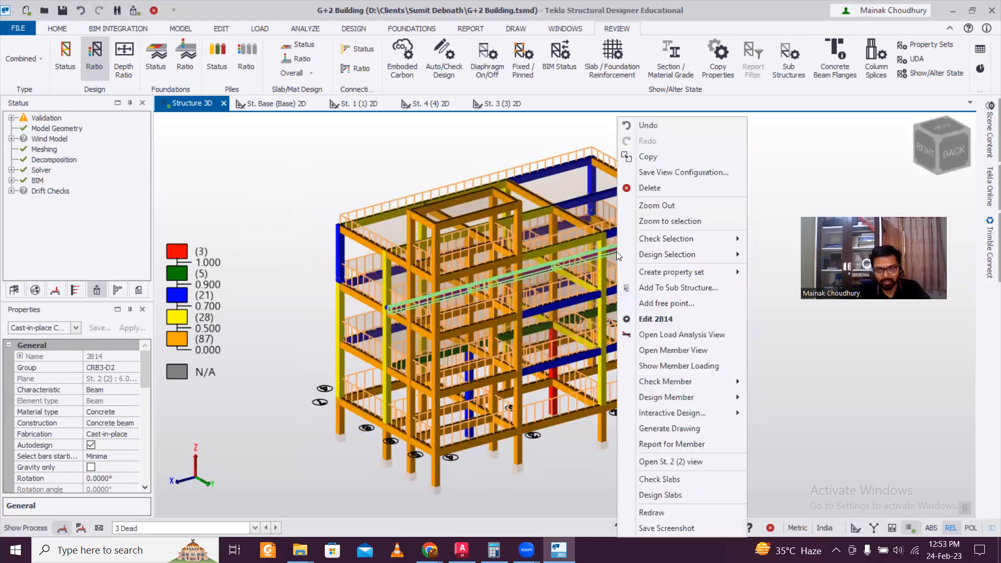
{"action": "mouse_move", "coordinate": [723, 388]}
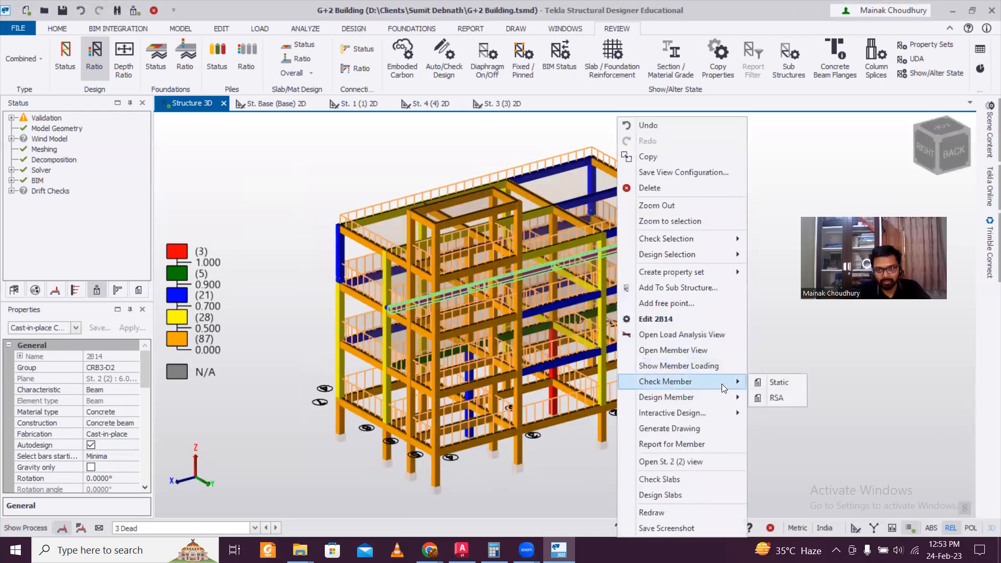
{"action": "left_click", "coordinate": [768, 385]}
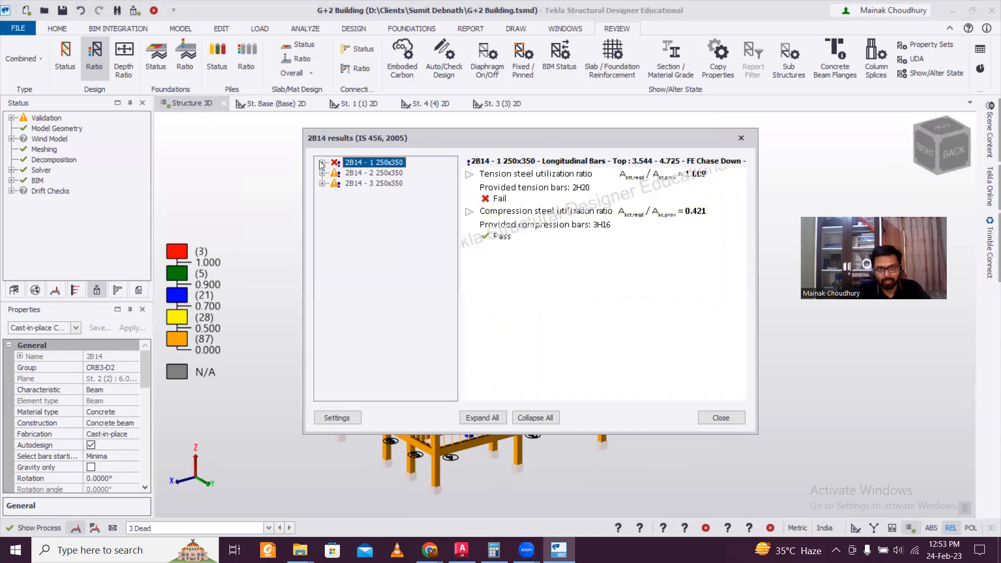
{"action": "left_click", "coordinate": [322, 163]}
{"action": "left_click", "coordinate": [334, 214]}
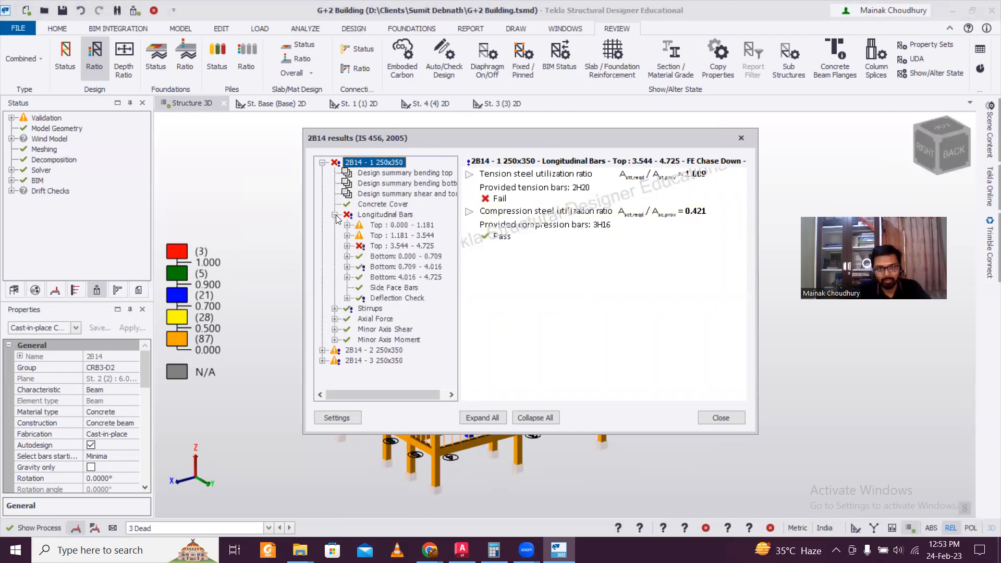
{"action": "left_click", "coordinate": [347, 246]}
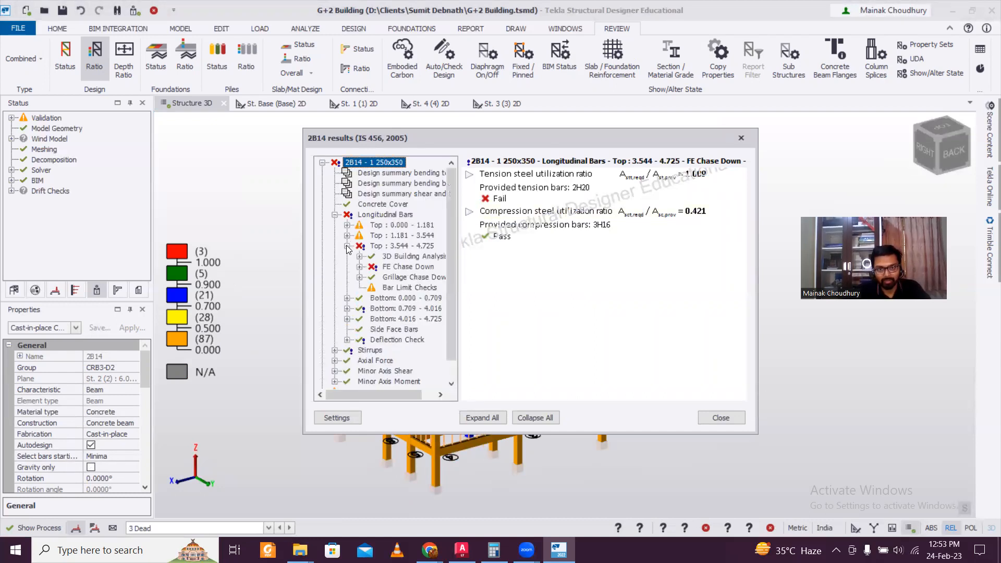
{"action": "double_click", "coordinate": [397, 267]}
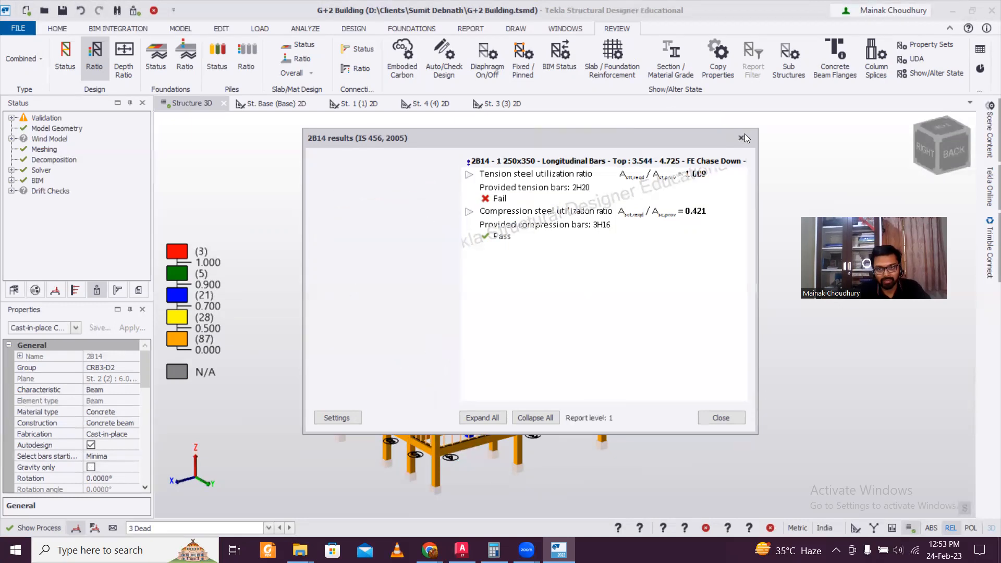
{"action": "left_click", "coordinate": [741, 137]}
Change beam 2B14's section from 250x350 to 300x400
{"action": "right_click_drag", "start_coordinate": [627, 376], "coordinate": [632, 383]}
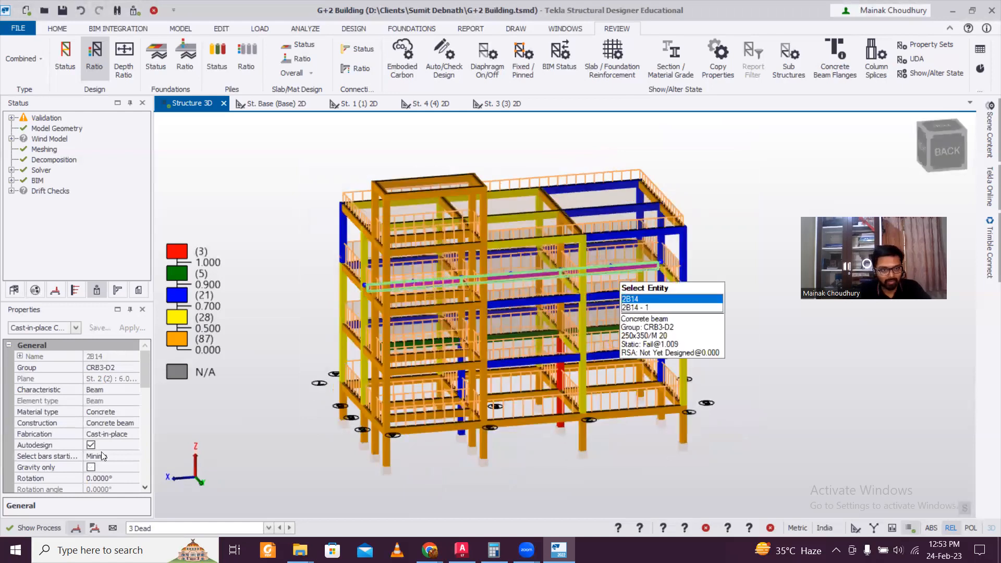
{"action": "left_click_drag", "start_coordinate": [144, 373], "coordinate": [143, 403]}
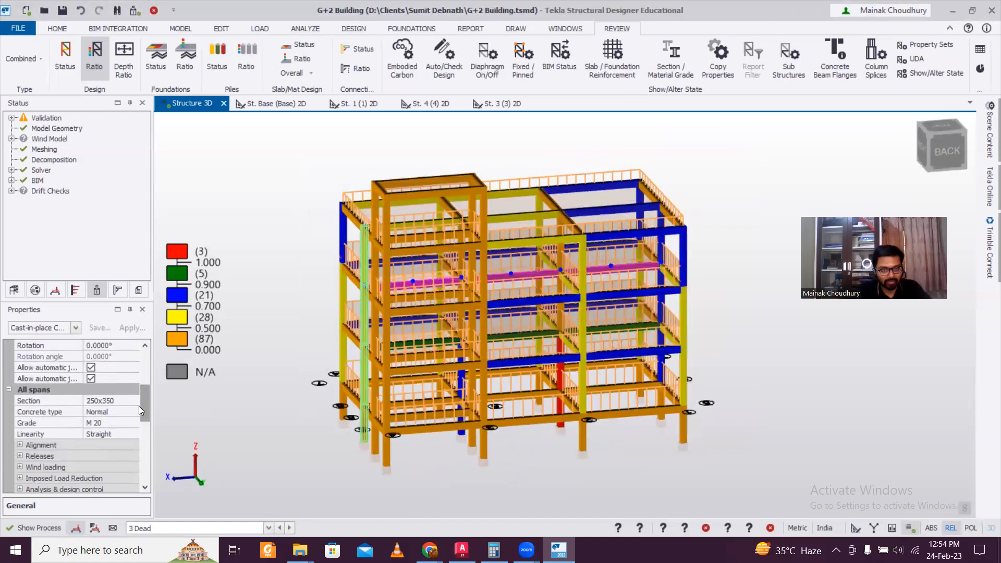
{"action": "left_click", "coordinate": [135, 401]}
{"action": "left_click", "coordinate": [114, 446]}
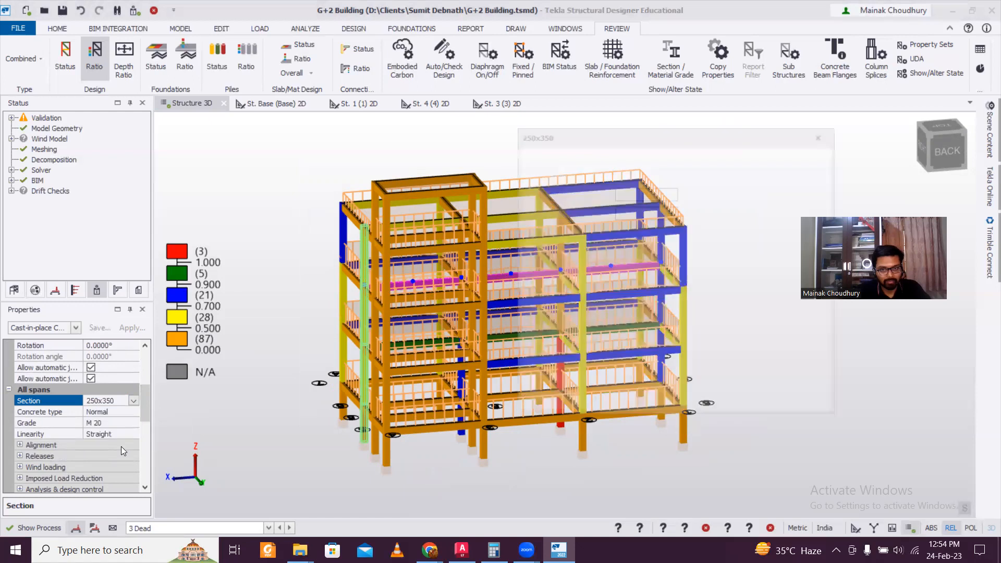
{"action": "left_click_drag", "start_coordinate": [635, 213], "coordinate": [557, 210]}
{"action": "type", "text": "400"}
{"action": "left_click_drag", "start_coordinate": [634, 192], "coordinate": [548, 194]}
{"action": "type", "text": "300"}
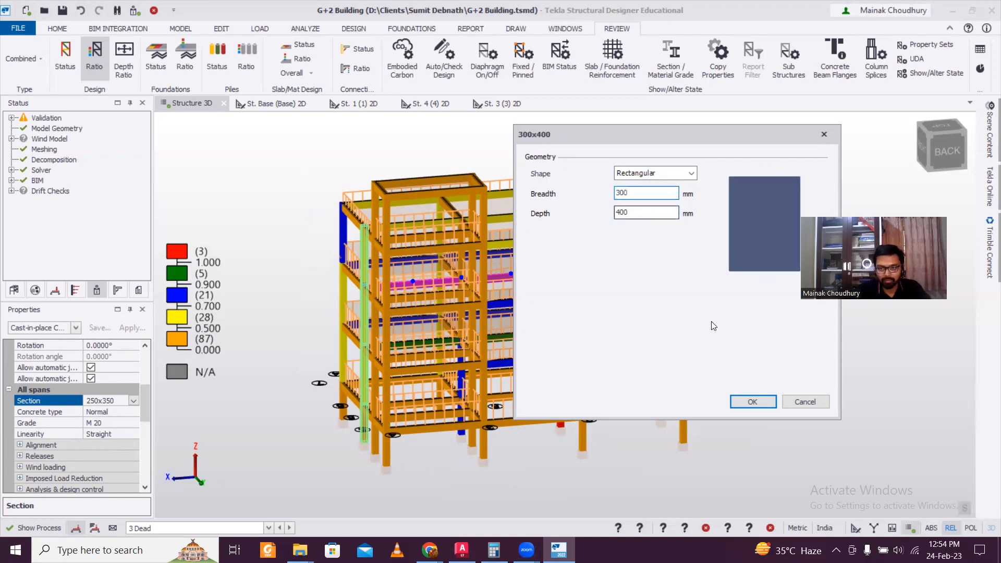
{"action": "left_click", "coordinate": [751, 404]}
Run a static design of beam 2B14 with its new 300x400 section and review the results
{"action": "left_click", "coordinate": [647, 267]}
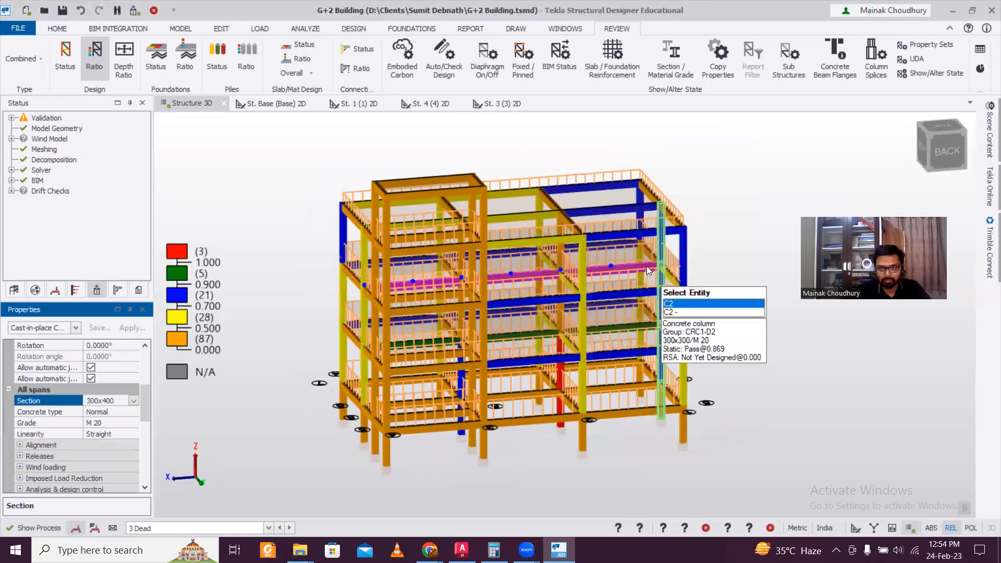
{"action": "right_click", "coordinate": [648, 270]}
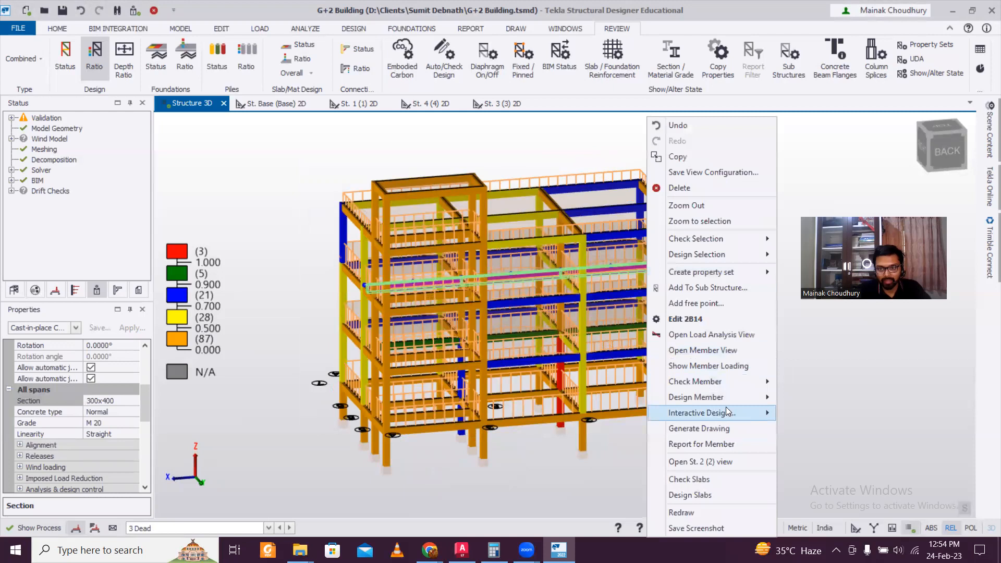
{"action": "mouse_move", "coordinate": [729, 397]}
{"action": "left_click", "coordinate": [807, 398]}
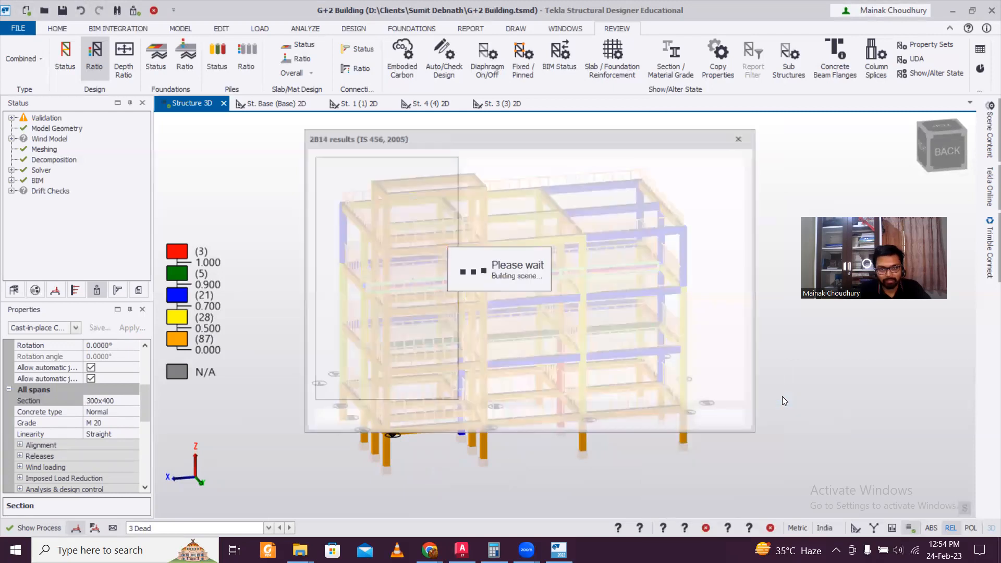
{"action": "left_click", "coordinate": [741, 139]}
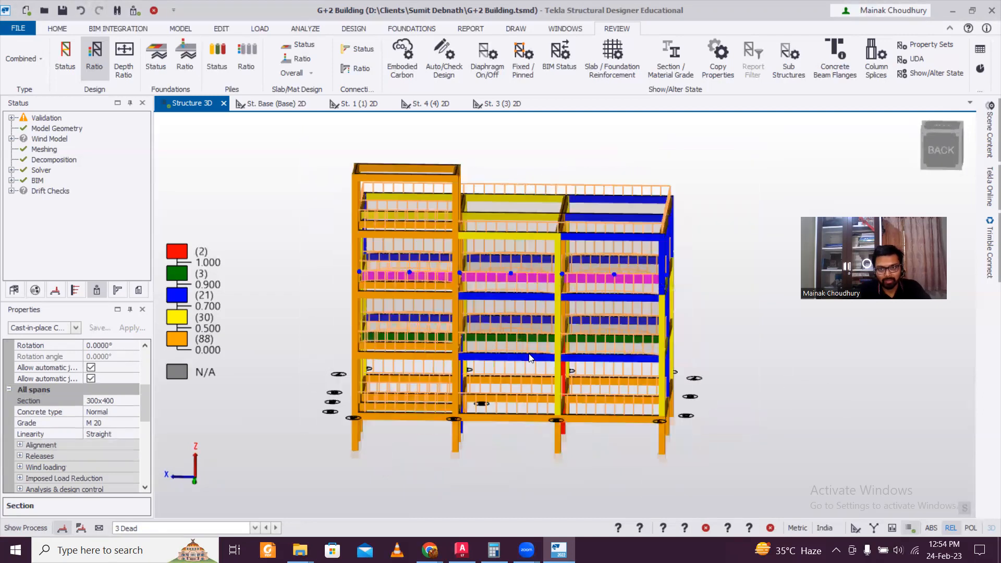
{"action": "key", "text": "Escape"}
{"action": "right_click_drag", "start_coordinate": [588, 365], "coordinate": [699, 399]}
View the redesigned building from its back-left corner and bring up the FOUNDATIONS tools
{"action": "right_click_drag", "start_coordinate": [829, 385], "coordinate": [692, 370]}
{"action": "right_click_drag", "start_coordinate": [835, 400], "coordinate": [672, 336]}
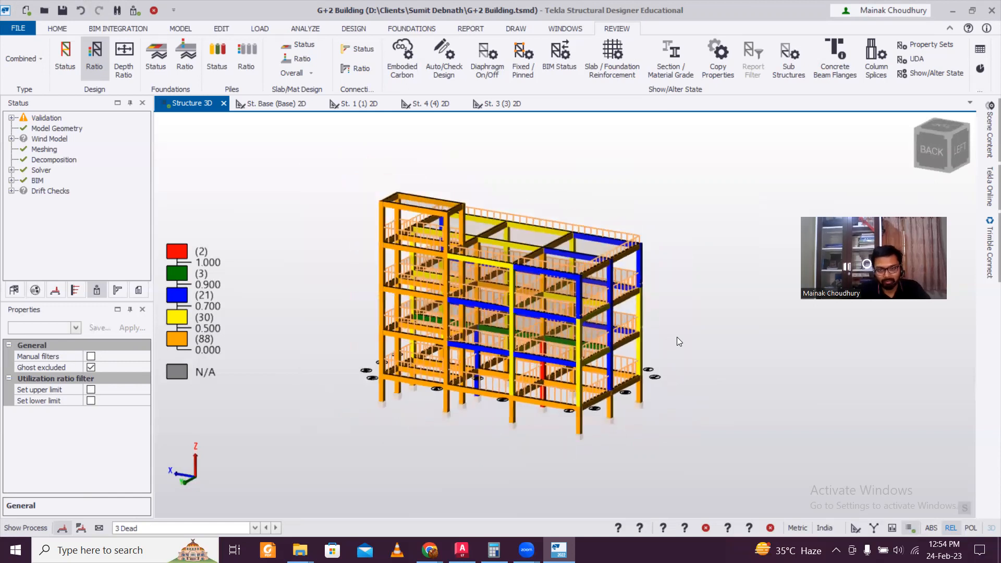
{"action": "scroll", "coordinate": [704, 348], "scroll_direction": "up", "scroll_amount": 1}
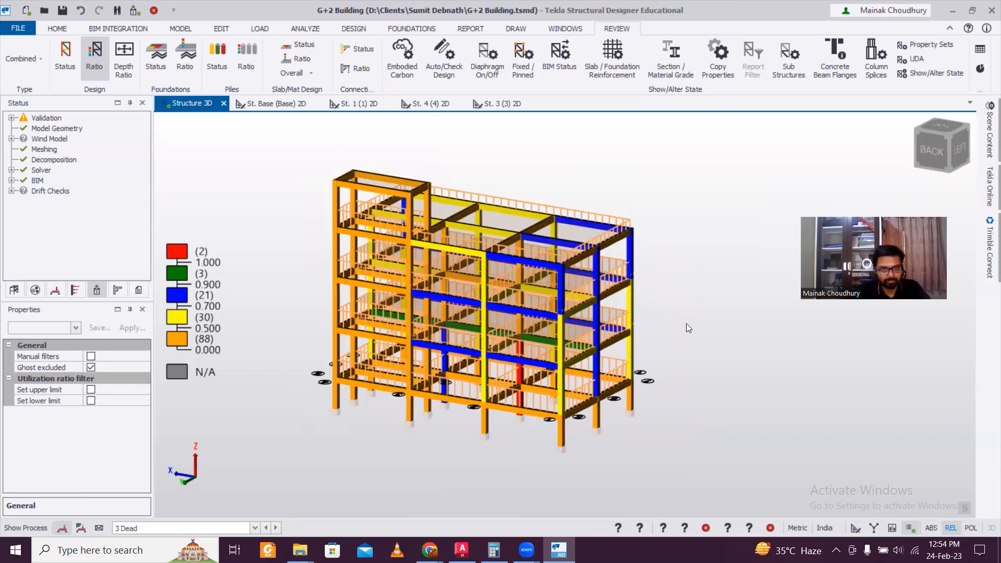
{"action": "left_click", "coordinate": [409, 27]}
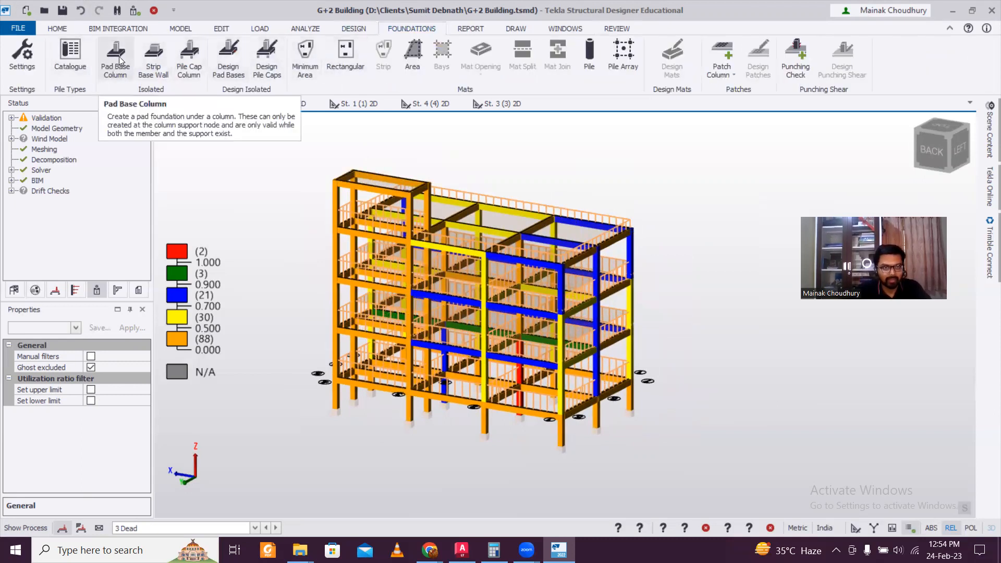
In the Isolated Foundations reinforcement design settings, set the maximum loose bar size to 16
{"action": "left_click", "coordinate": [21, 52]}
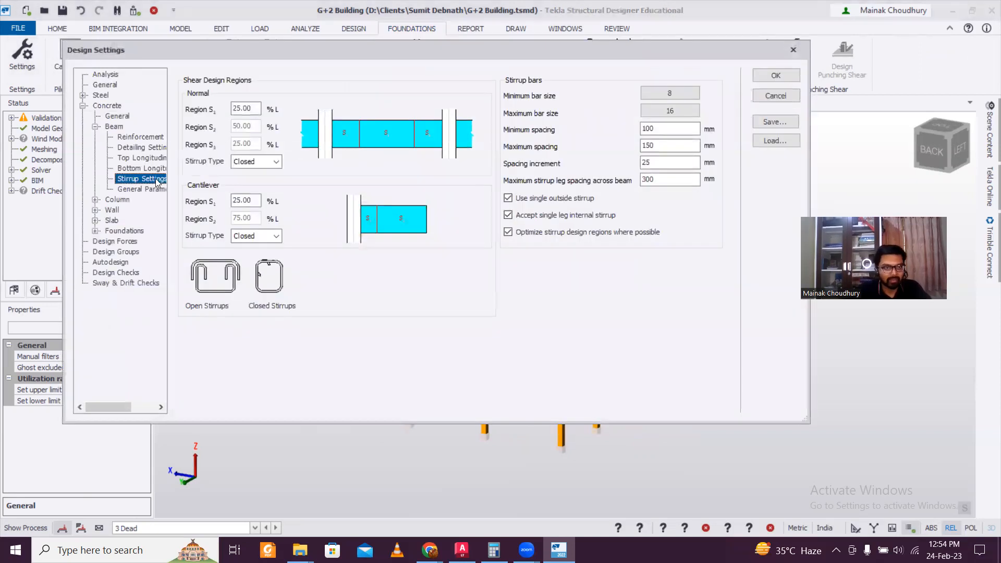
{"action": "left_click", "coordinate": [95, 231]}
{"action": "left_click", "coordinate": [125, 241]}
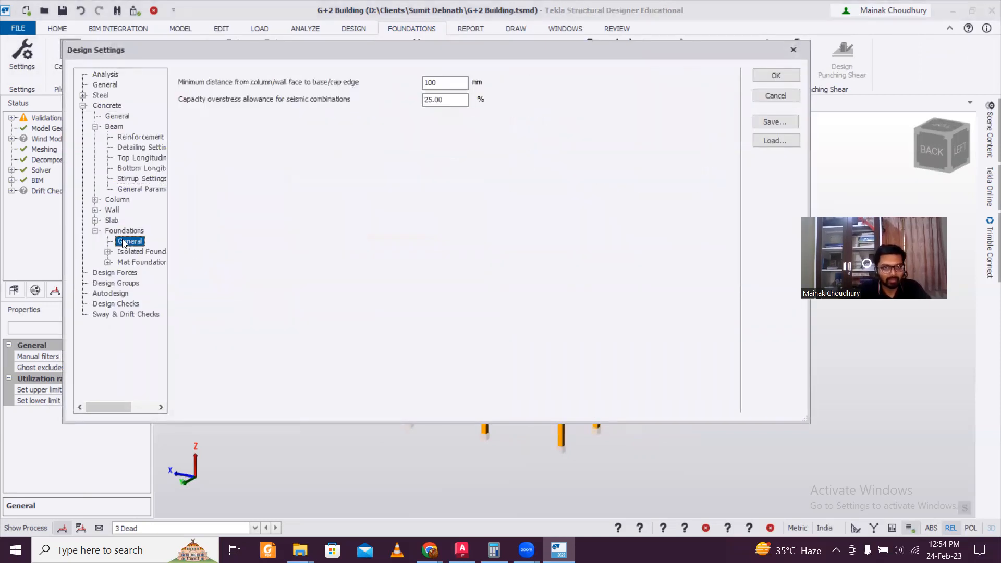
{"action": "left_click", "coordinate": [108, 252]}
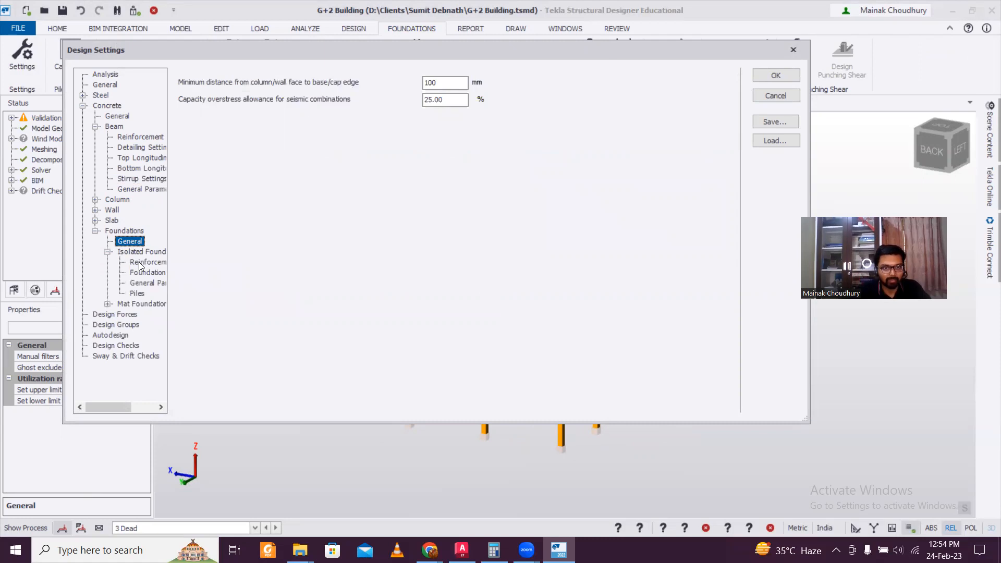
{"action": "left_click", "coordinate": [140, 264]}
{"action": "left_click", "coordinate": [339, 180]}
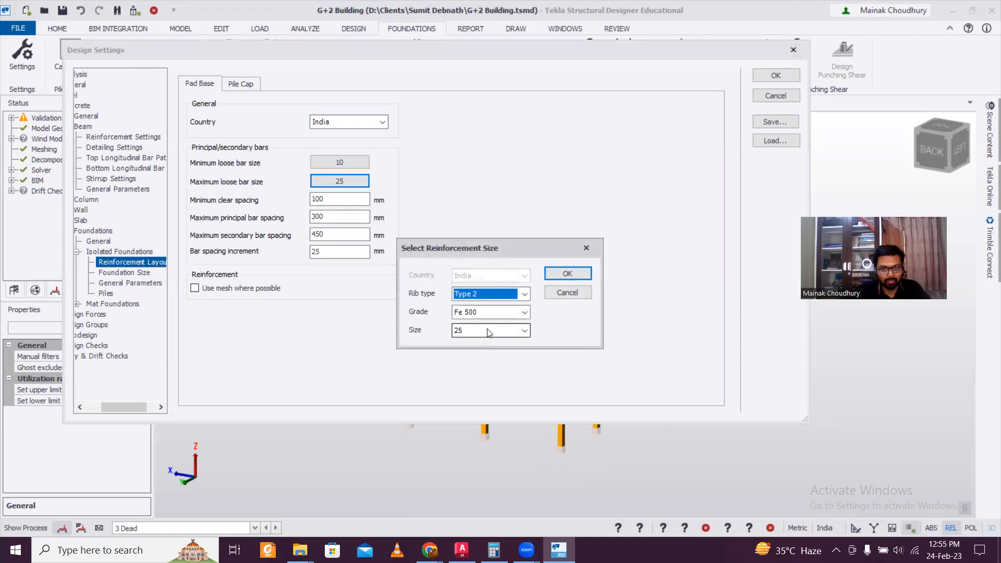
{"action": "left_click", "coordinate": [490, 330]}
{"action": "left_click", "coordinate": [479, 382]}
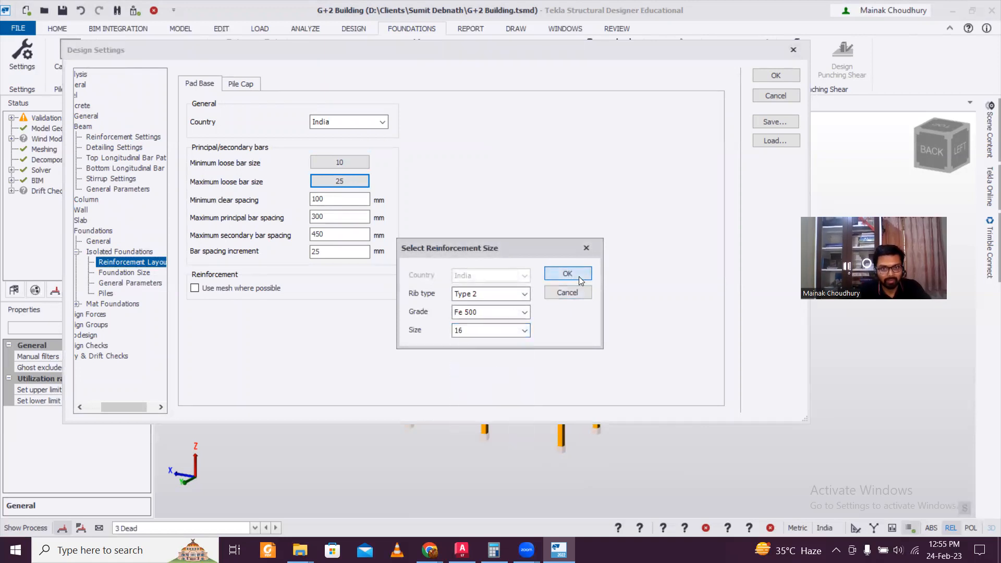
{"action": "left_click", "coordinate": [579, 275]}
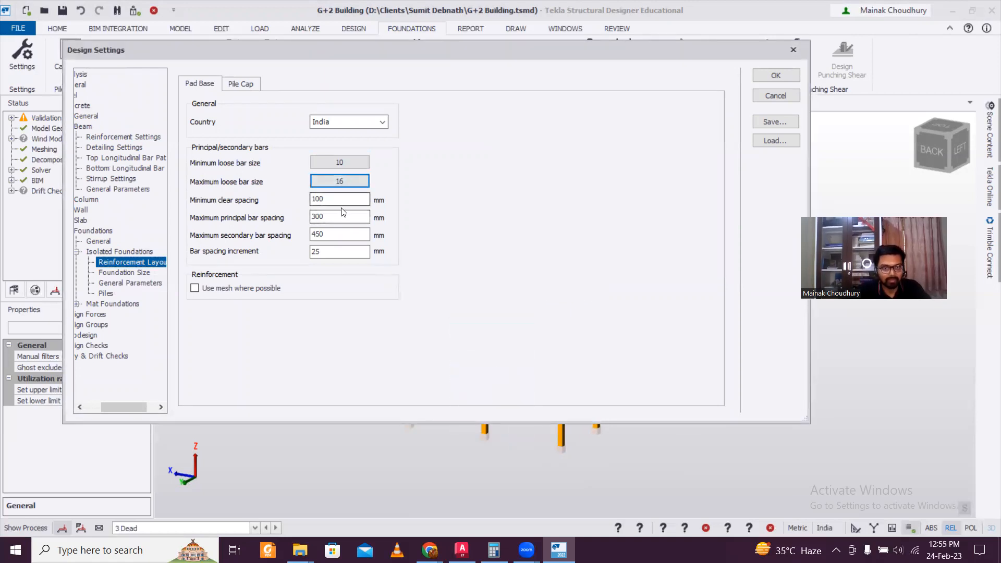
Set maximum principal and secondary bar spacing to 150 mm and save them as global defaults
{"action": "left_click_drag", "start_coordinate": [336, 217], "coordinate": [256, 219]}
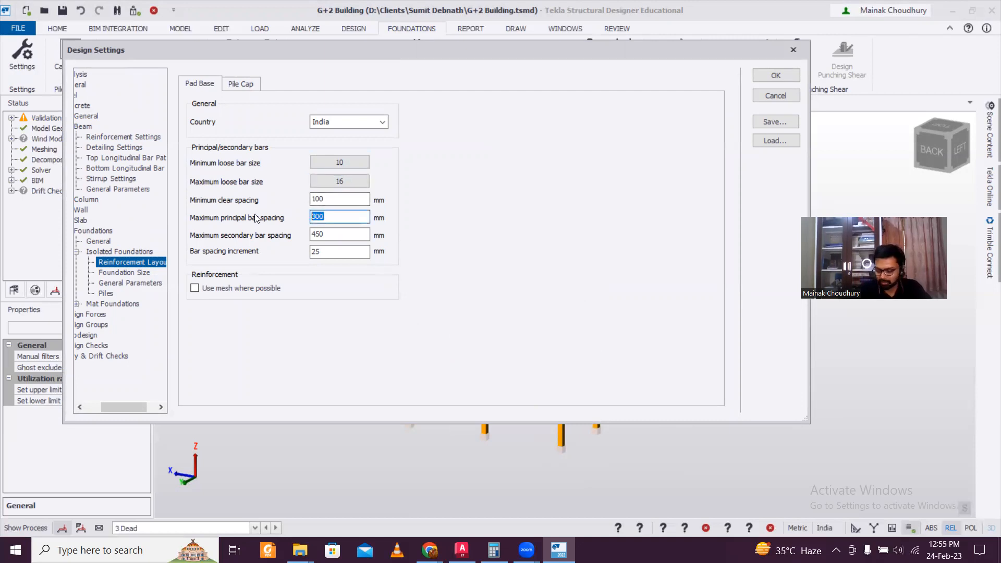
{"action": "type", "text": "150"}
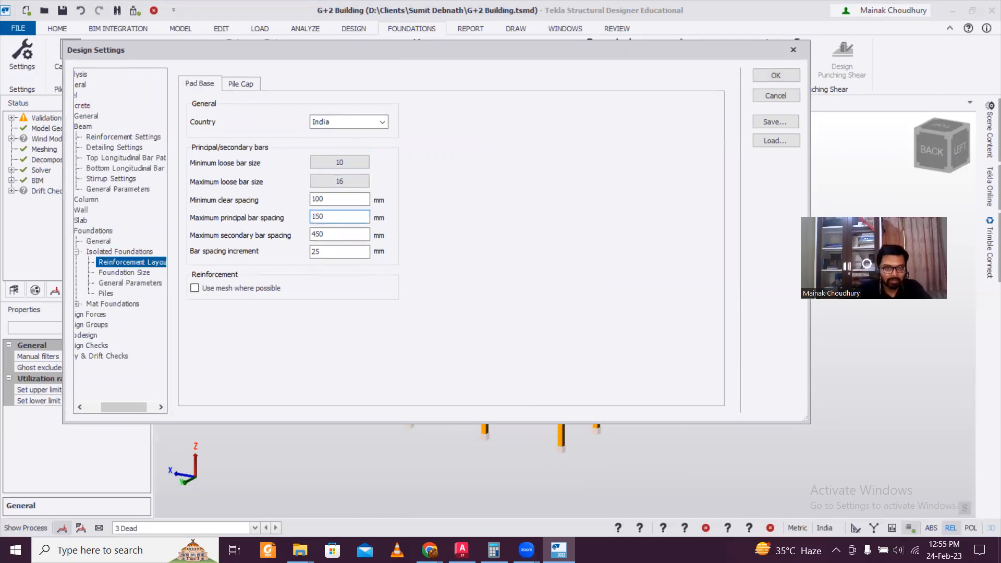
{"action": "left_click_drag", "start_coordinate": [333, 235], "coordinate": [249, 236]}
{"action": "type", "text": "150"}
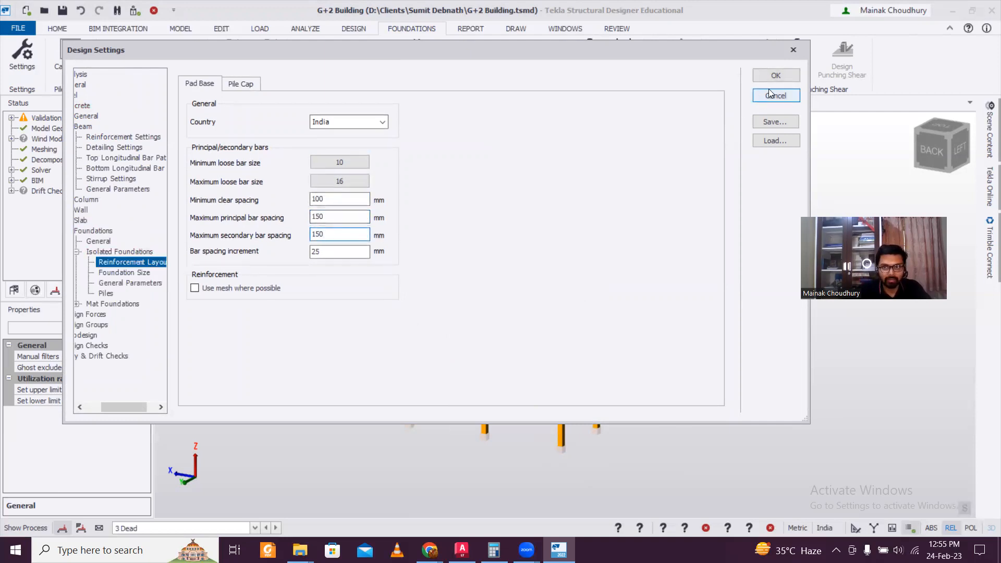
{"action": "left_click", "coordinate": [770, 119]}
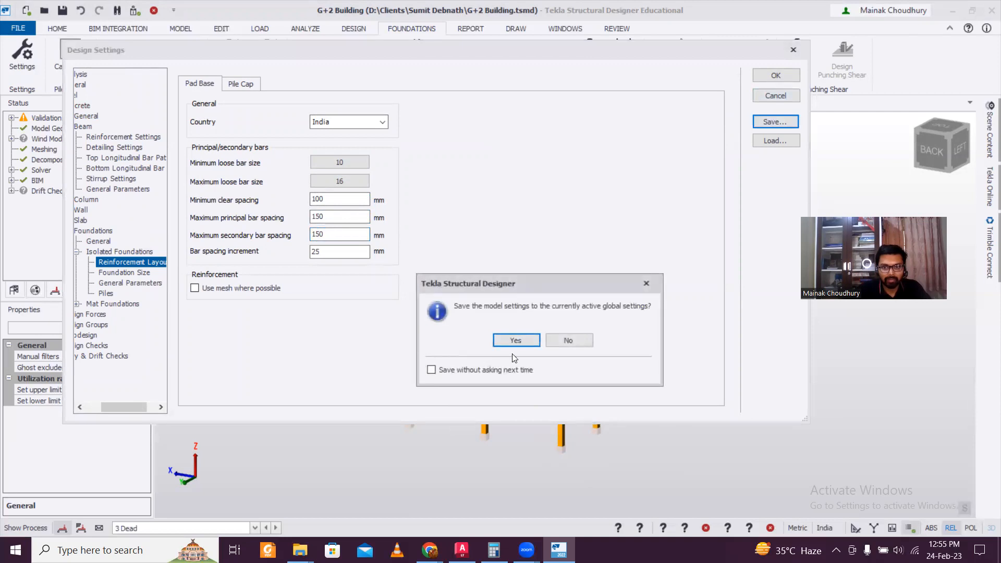
{"action": "left_click", "coordinate": [516, 341]}
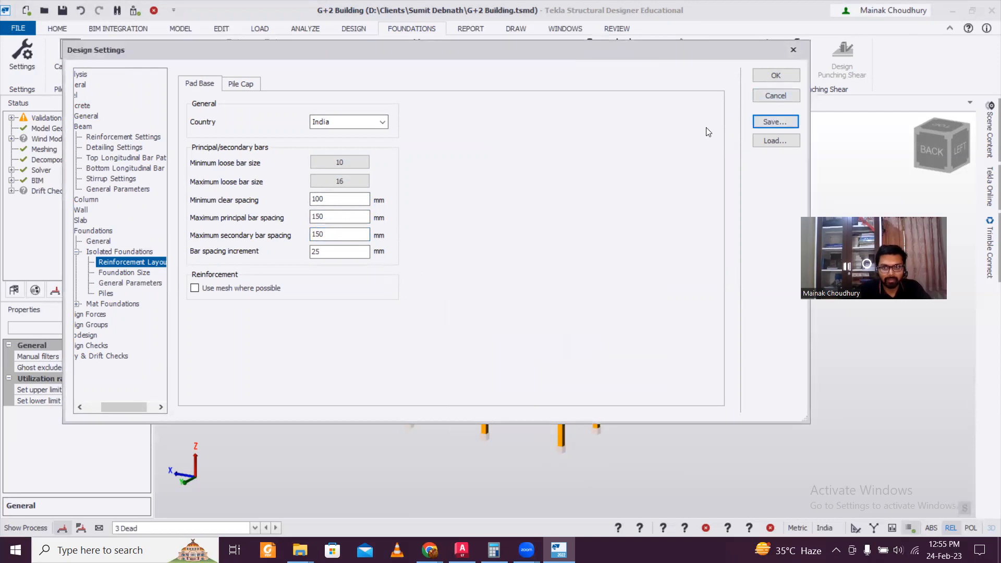
{"action": "left_click", "coordinate": [775, 77]}
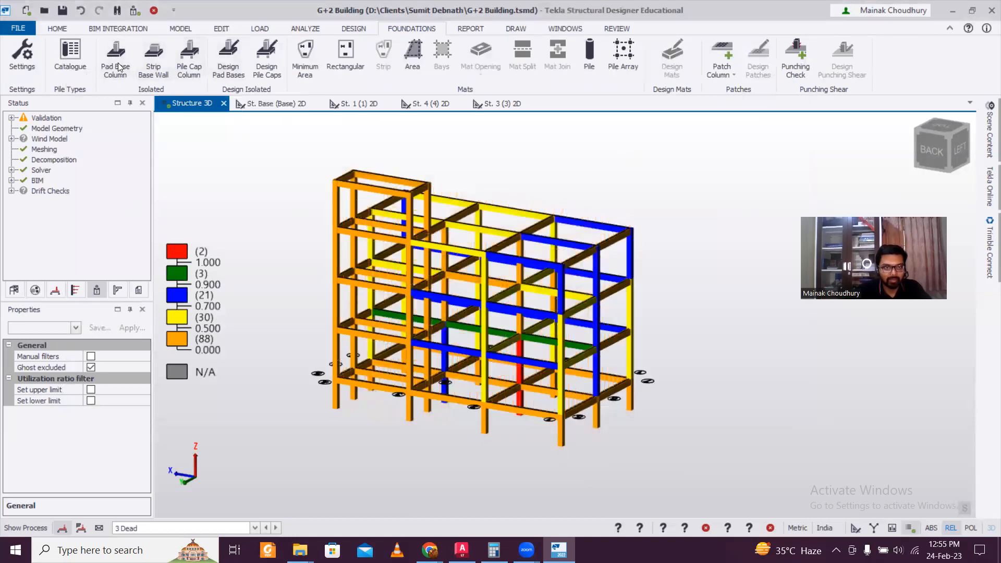
Window-place pad bases with 120 kN/m² allowable bearing capacity under all columns and start their design
{"action": "left_click_drag", "start_coordinate": [147, 374], "coordinate": [128, 445]}
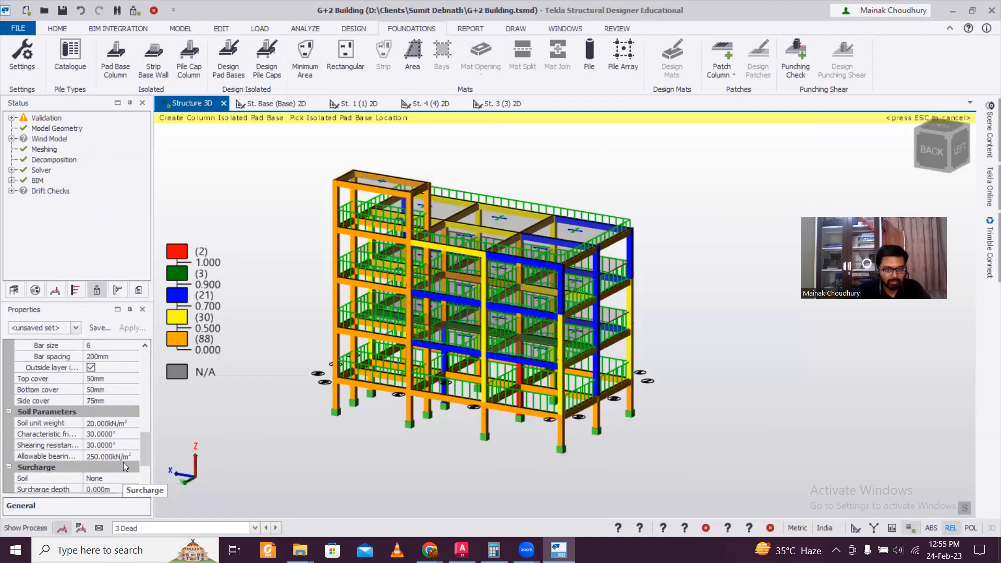
{"action": "left_click", "coordinate": [124, 456]}
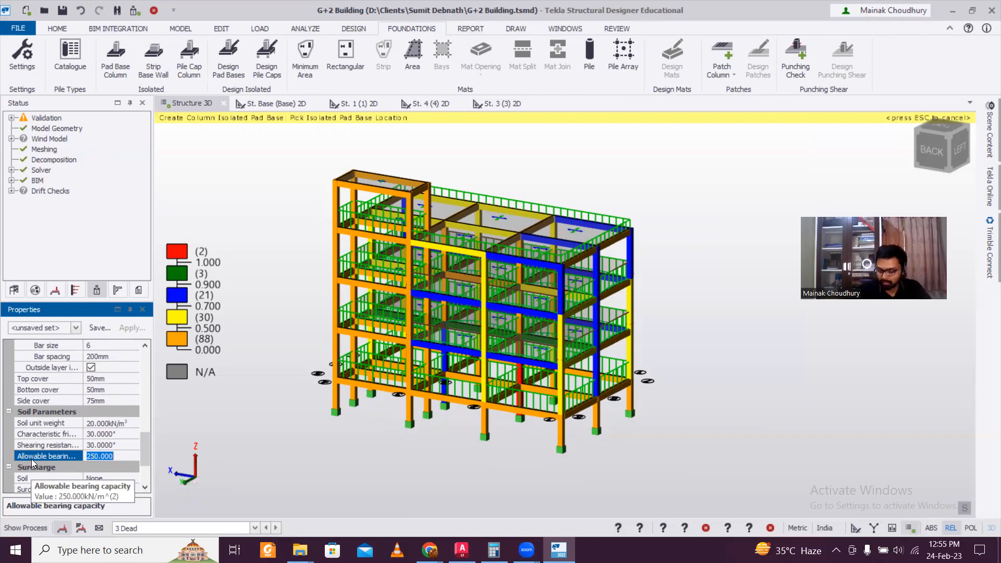
{"action": "type", "text": "120"}
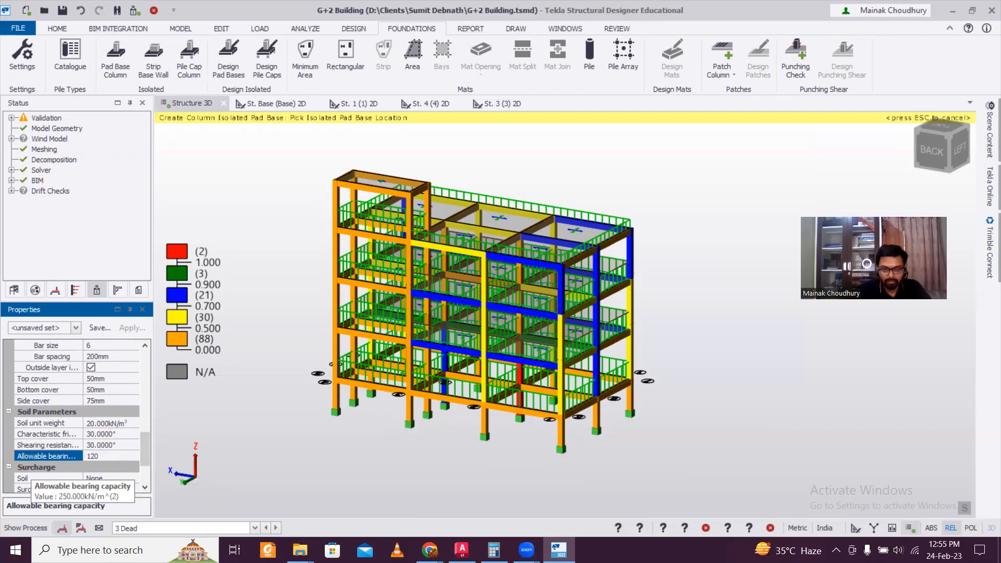
{"action": "left_click", "coordinate": [287, 415]}
{"action": "scroll", "coordinate": [327, 218], "scroll_direction": "down", "scroll_amount": 2}
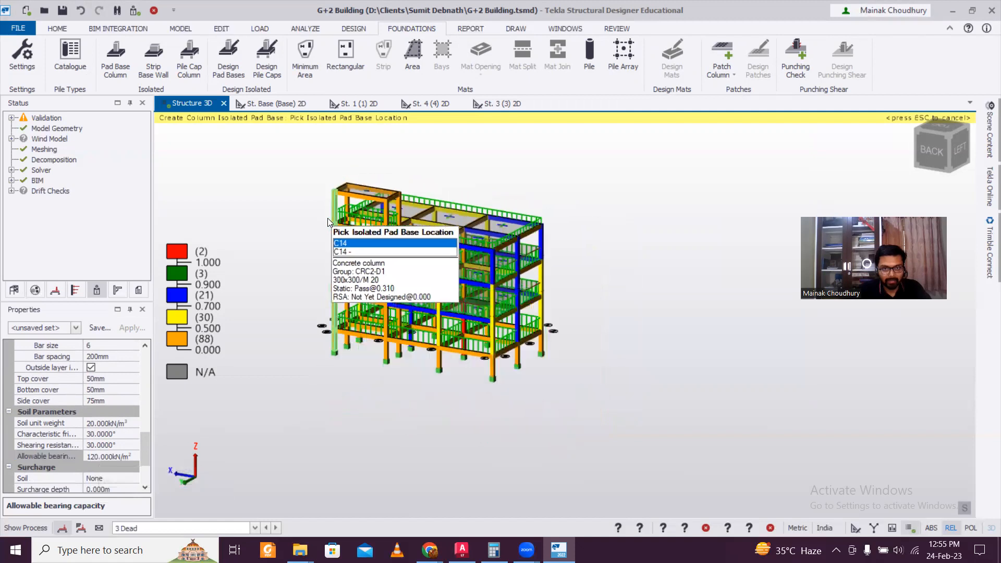
{"action": "left_click_drag", "start_coordinate": [288, 171], "coordinate": [626, 427]}
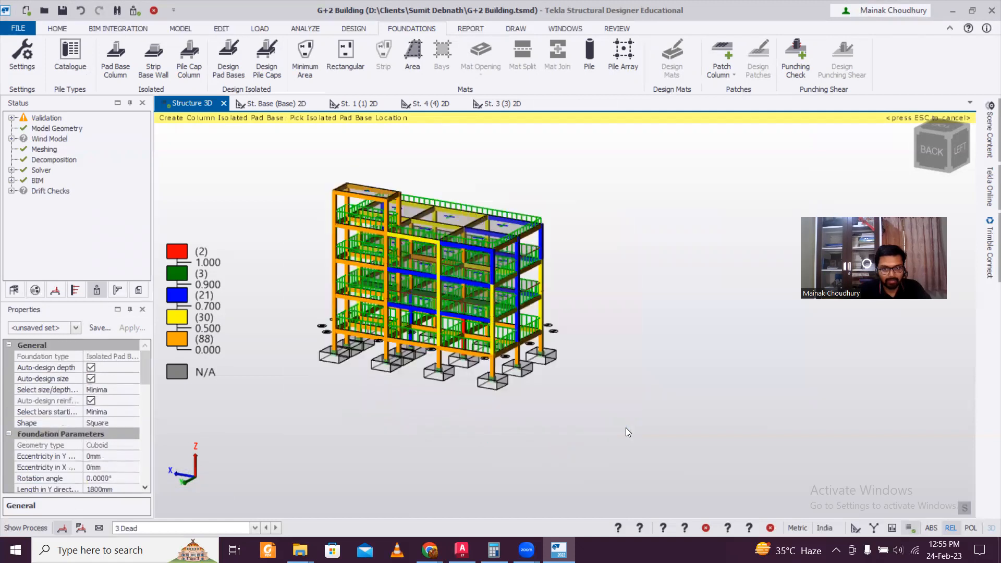
{"action": "left_click", "coordinate": [228, 58]}
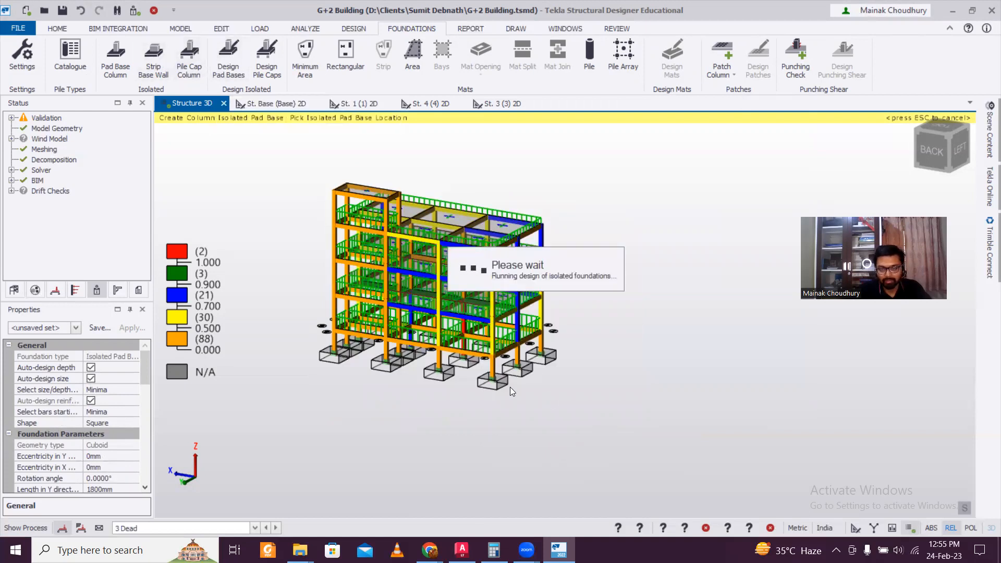
Review PB 5's design report: development length, applied loads summary and 2500x2500x450 mm foundation details, then select PB 1
{"action": "mouse_move", "coordinate": [606, 383]}
{"action": "right_mouse_down"}
{"action": "mouse_move", "coordinate": [292, 394]}
{"action": "mouse_move", "coordinate": [600, 391]}
{"action": "right_mouse_up"}
{"action": "scroll", "coordinate": [499, 371], "scroll_direction": "up", "scroll_amount": 3}
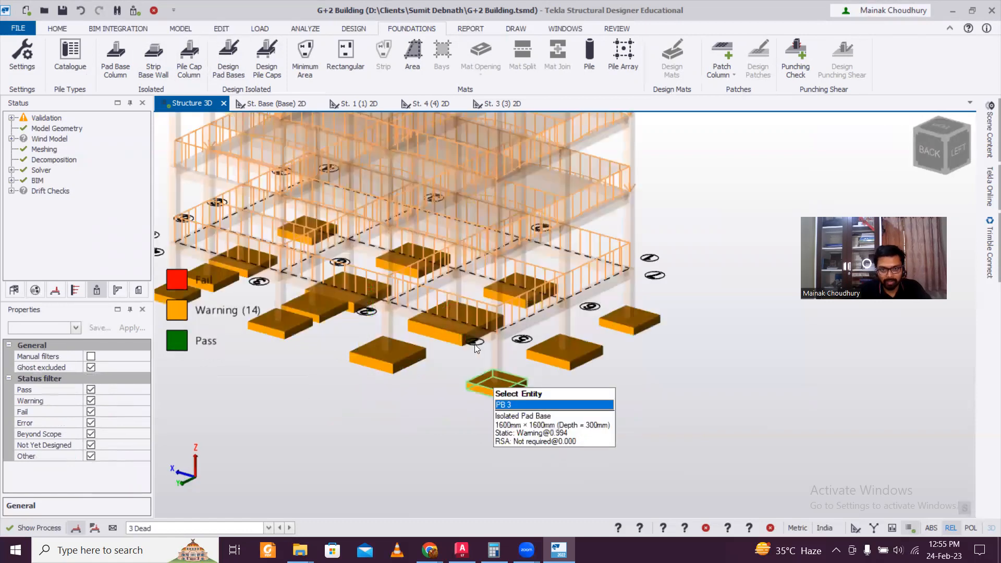
{"action": "left_click", "coordinate": [461, 342]}
{"action": "right_click", "coordinate": [461, 342]}
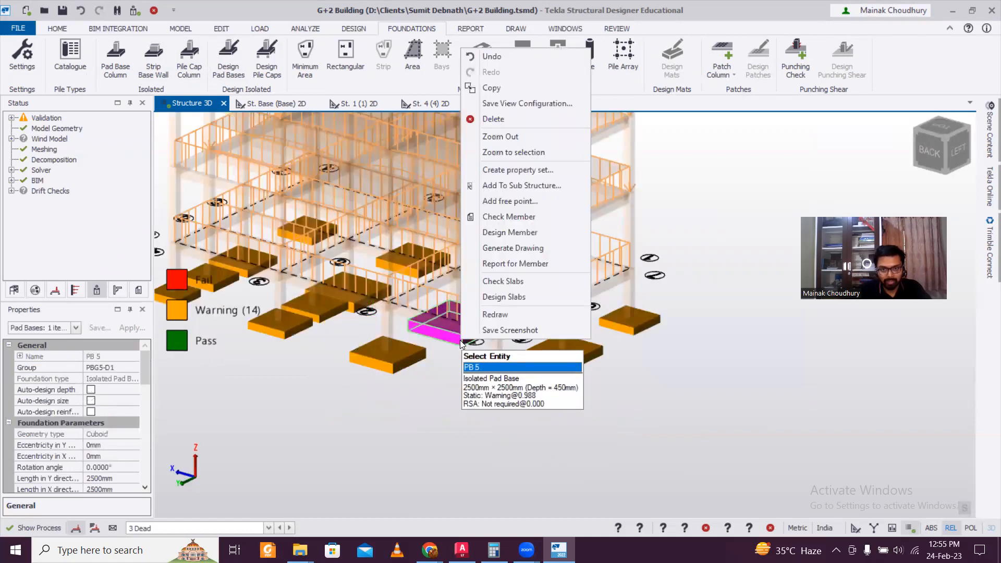
{"action": "left_click", "coordinate": [541, 233]}
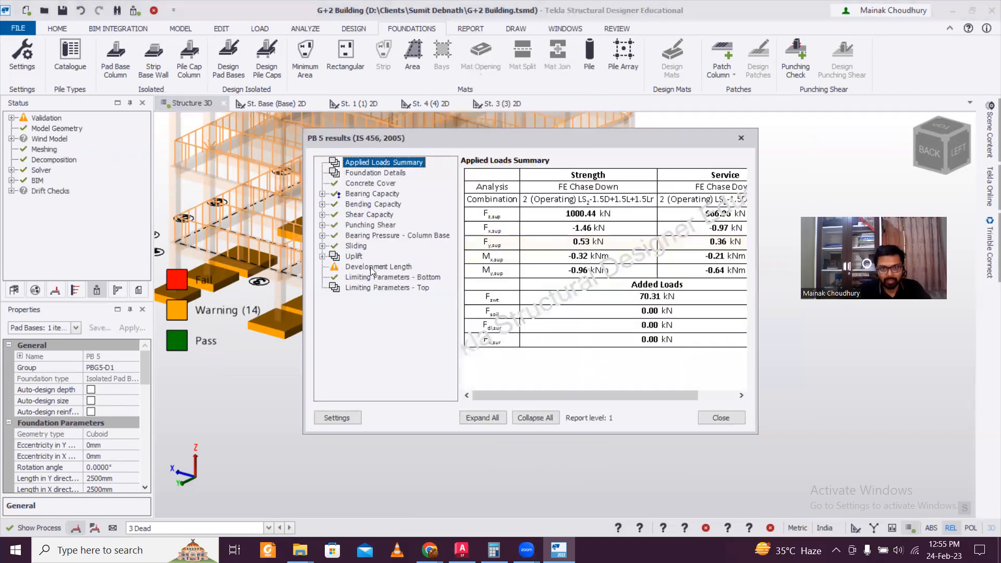
{"action": "left_click", "coordinate": [387, 267]}
{"action": "mouse_move", "coordinate": [512, 397]}
{"action": "left_mouse_down"}
{"action": "mouse_move", "coordinate": [589, 395]}
{"action": "mouse_move", "coordinate": [508, 397]}
{"action": "left_mouse_up"}
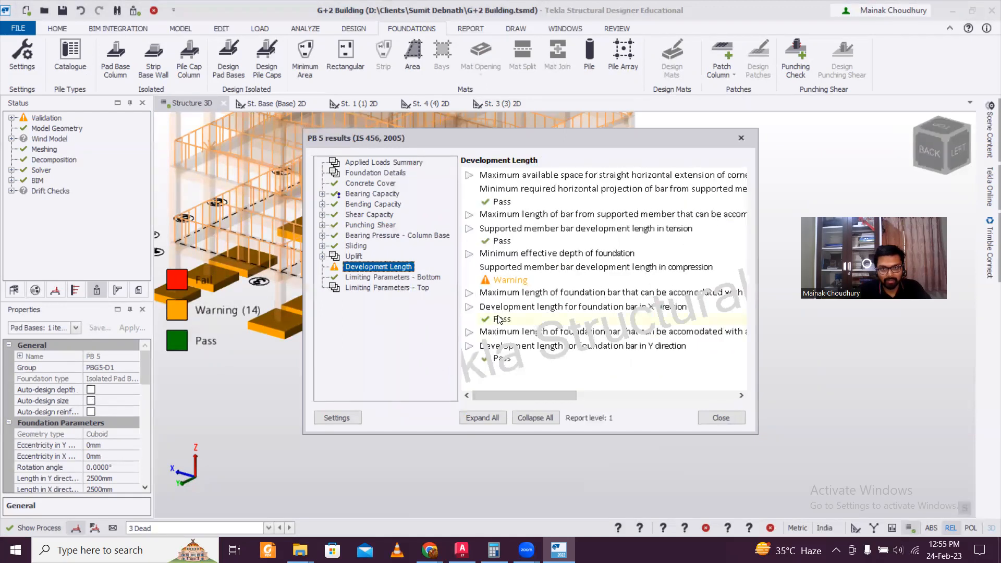
{"action": "left_click", "coordinate": [374, 166]}
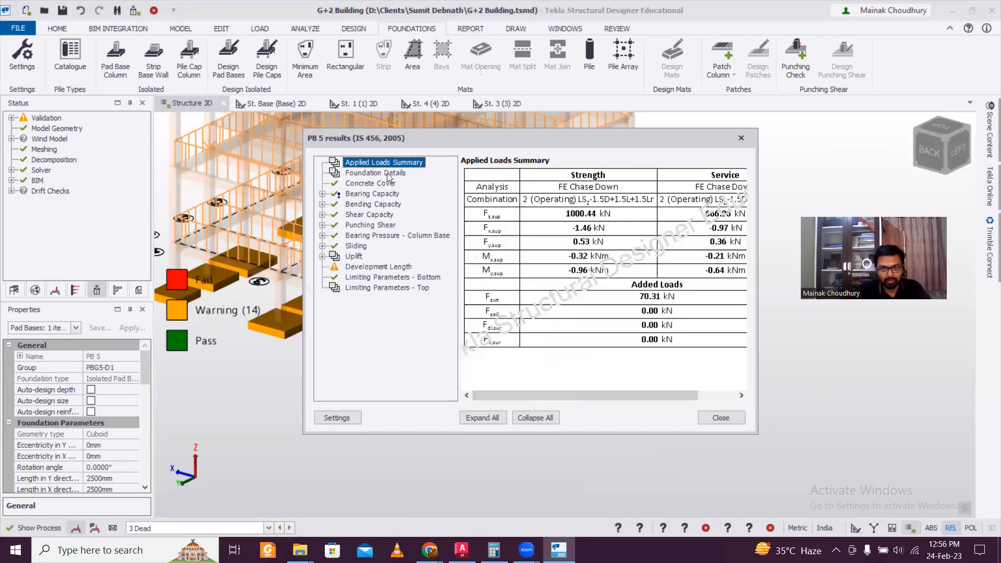
{"action": "left_click", "coordinate": [383, 173]}
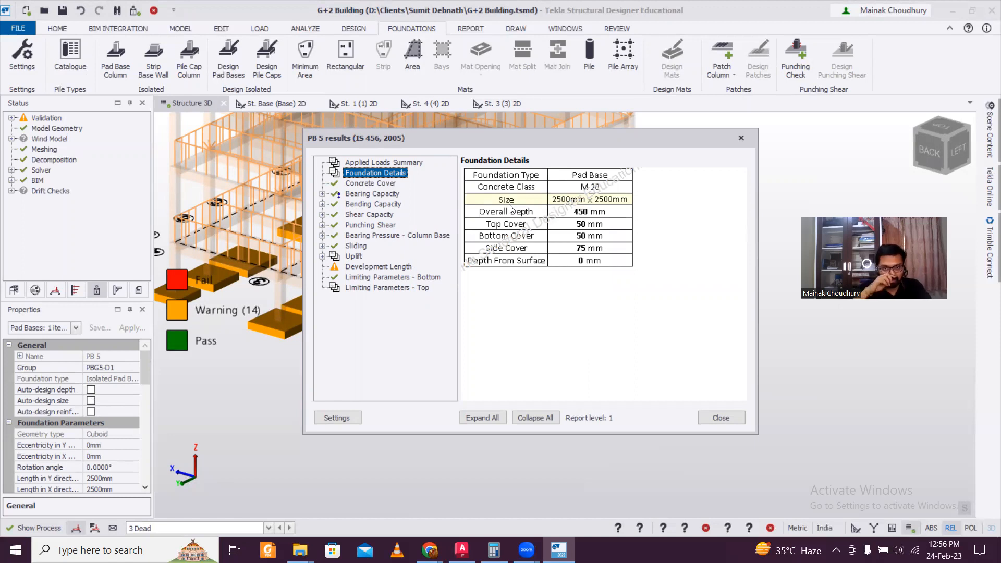
{"action": "left_click", "coordinate": [741, 138]}
{"action": "left_click", "coordinate": [645, 322]}
{"action": "right_click", "coordinate": [646, 321]}
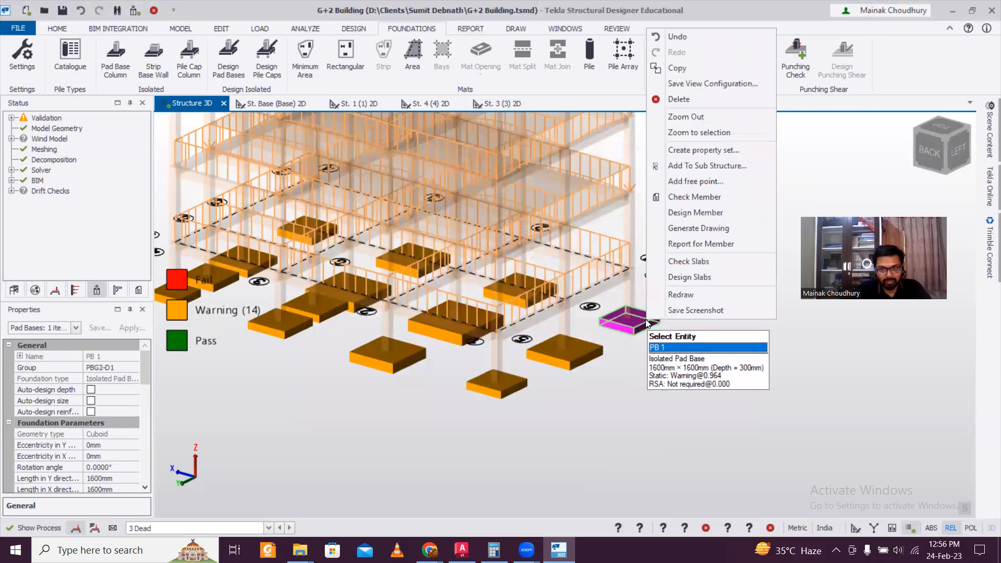
Exit the foundation status view and orbit the whole building to a left-side view
{"action": "left_click", "coordinate": [592, 344]}
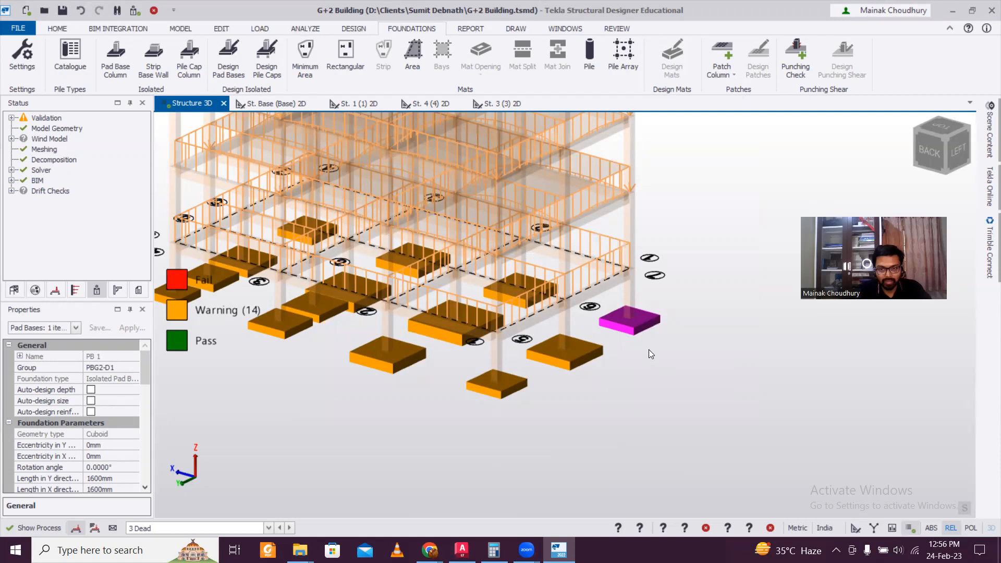
{"action": "scroll", "coordinate": [648, 350], "scroll_direction": "down", "scroll_amount": 5}
{"action": "key", "text": "Escape"}
{"action": "key", "text": "Escape"}
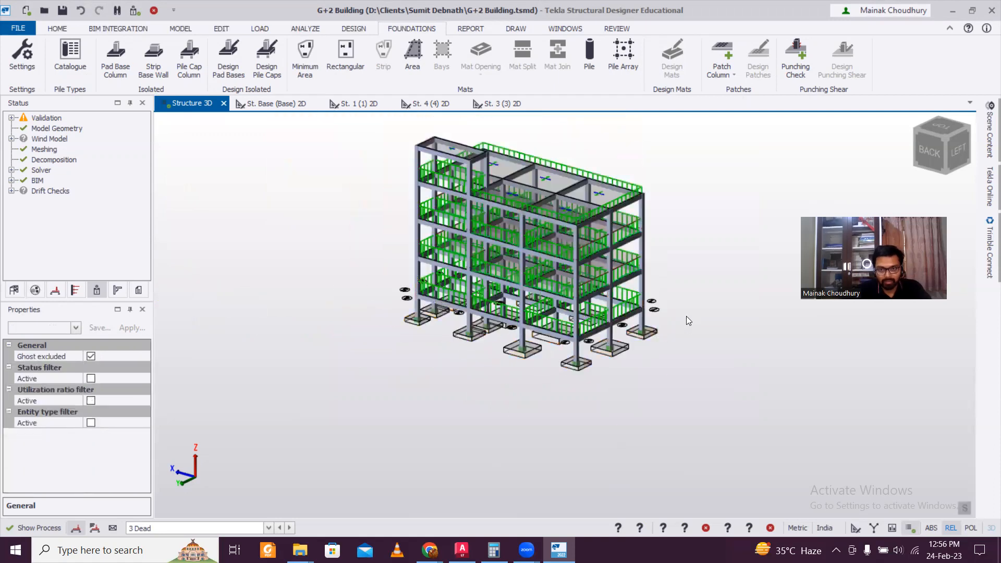
{"action": "scroll", "coordinate": [678, 290], "scroll_direction": "down", "scroll_amount": 2}
{"action": "middle_click_drag", "start_coordinate": [678, 296], "coordinate": [664, 343]}
{"action": "scroll", "coordinate": [662, 340], "scroll_direction": "up", "scroll_amount": 1}
{"action": "scroll", "coordinate": [662, 340], "scroll_direction": "up", "scroll_amount": 2}
{"action": "right_click_drag", "start_coordinate": [662, 340], "coordinate": [248, 320]}
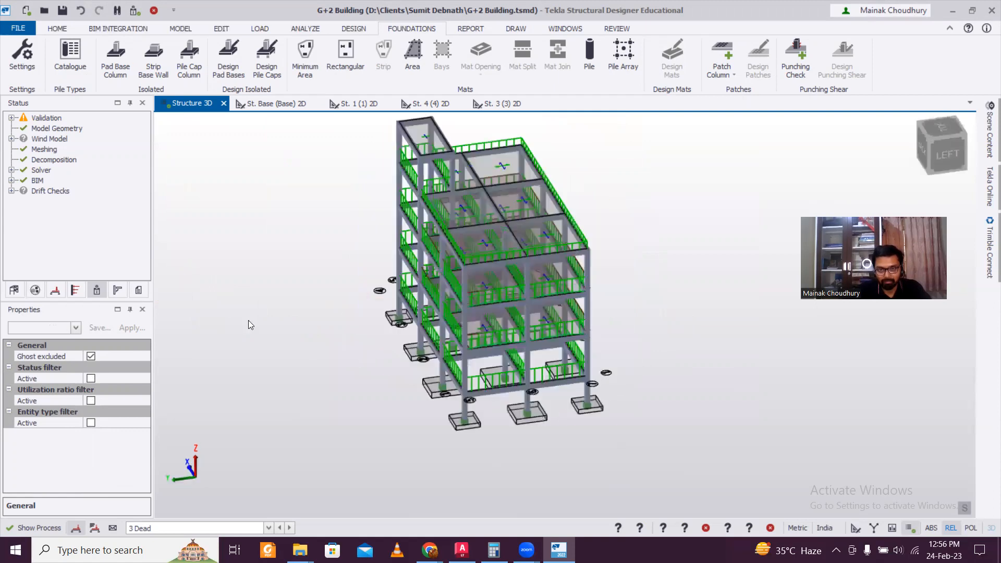
{"action": "right_click_drag", "start_coordinate": [644, 360], "coordinate": [548, 261]}
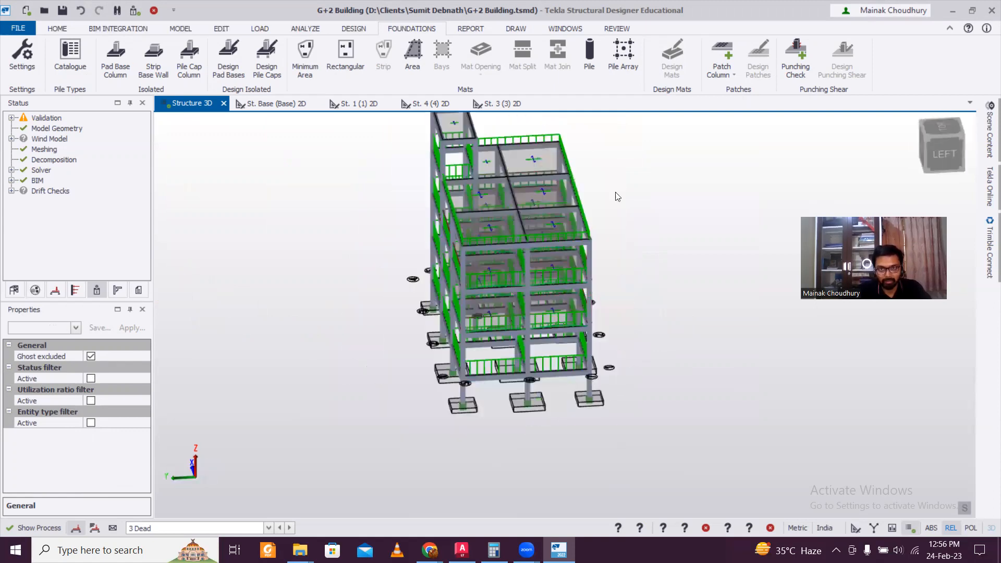
Bring up the DRAW tools and frame the building's long side with its pad bases
{"action": "left_click", "coordinate": [525, 30]}
{"action": "right_click_drag", "start_coordinate": [617, 269], "coordinate": [431, 264]}
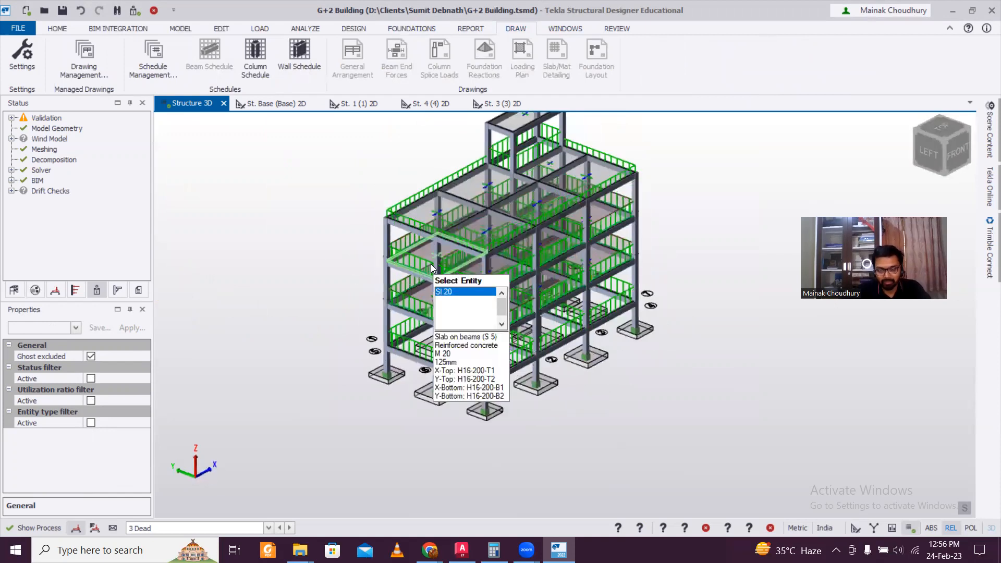
{"action": "scroll", "coordinate": [431, 264], "scroll_direction": "up", "scroll_amount": 2}
{"action": "middle_click_drag", "start_coordinate": [636, 285], "coordinate": [584, 311]}
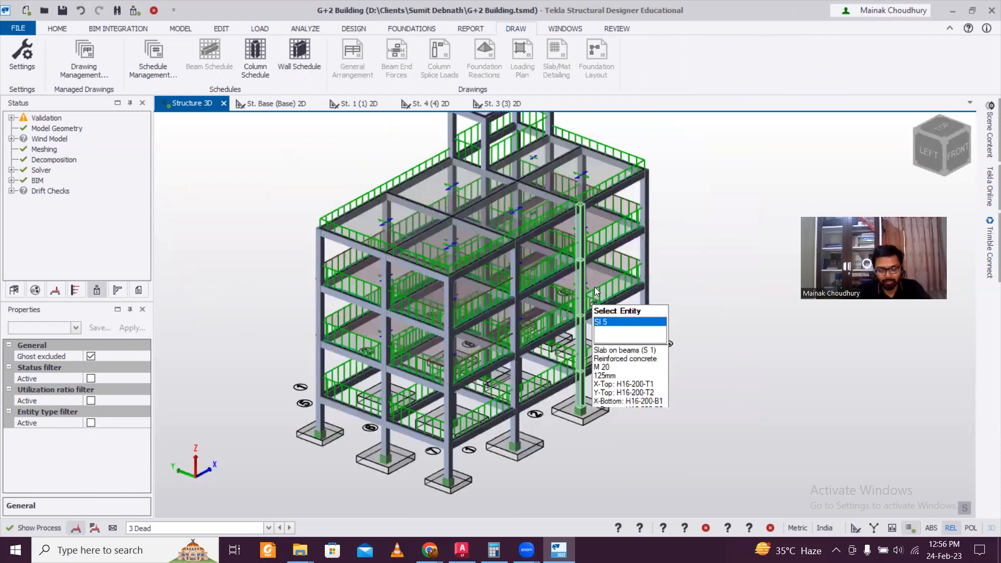
{"action": "scroll", "coordinate": [595, 288], "scroll_direction": "down", "scroll_amount": 2}
{"action": "scroll", "coordinate": [713, 314], "scroll_direction": "up", "scroll_amount": 1}
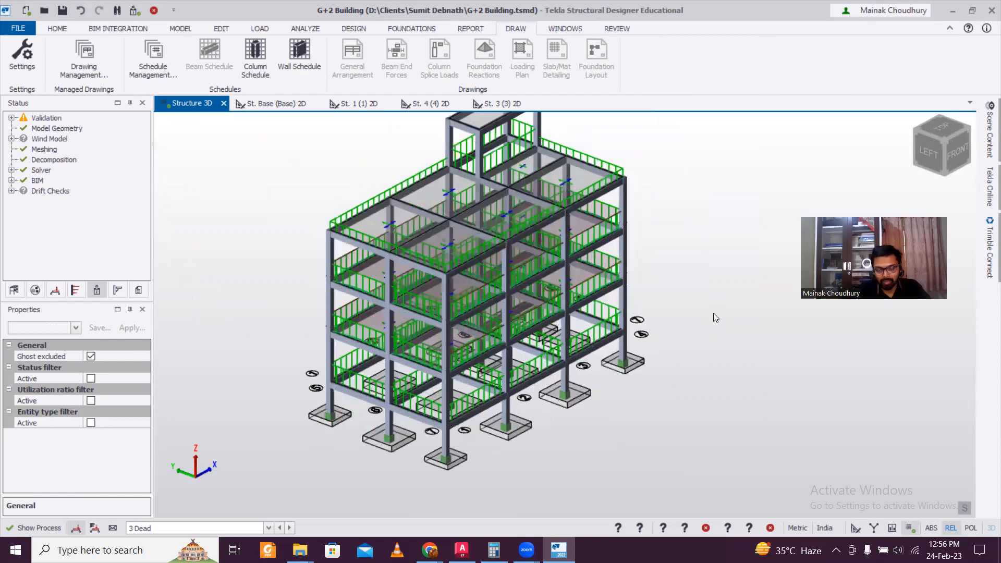